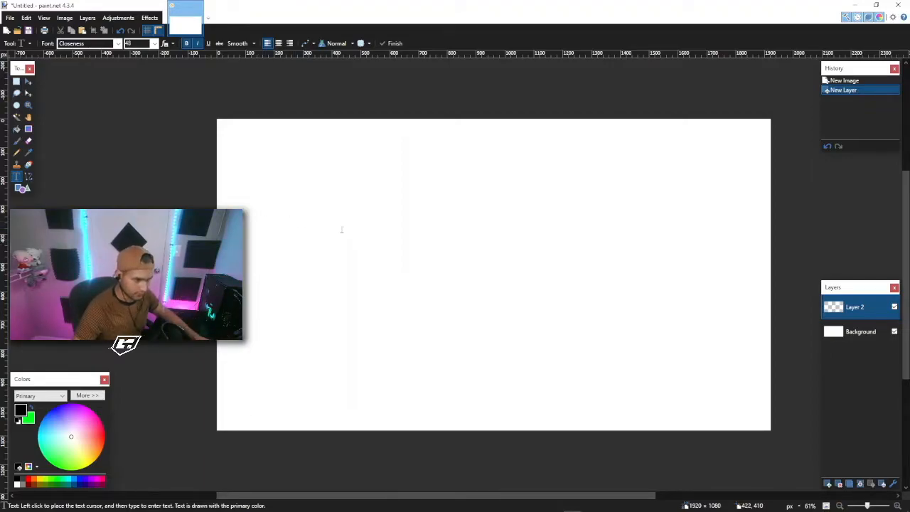
Place the bold italic text STARTING on Layer 2 in the left part of the canvas
click(279, 235)
text(STA)
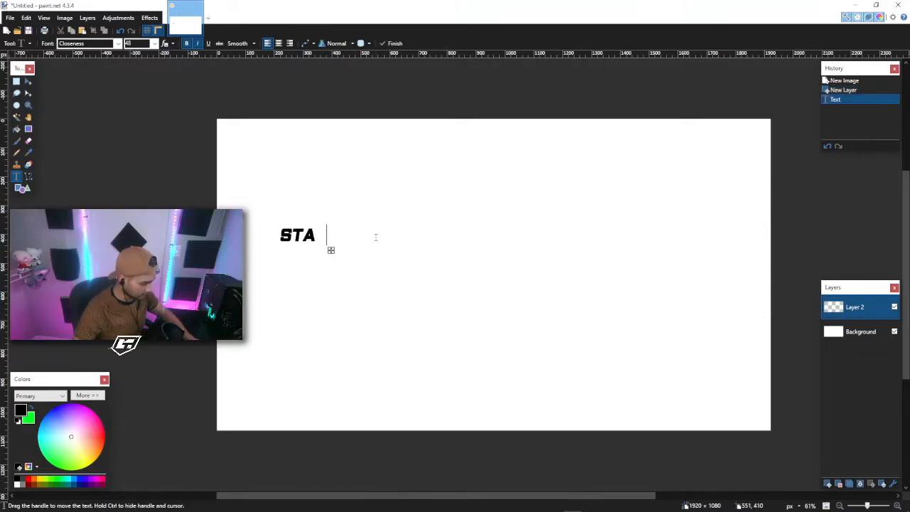
text(RTING)
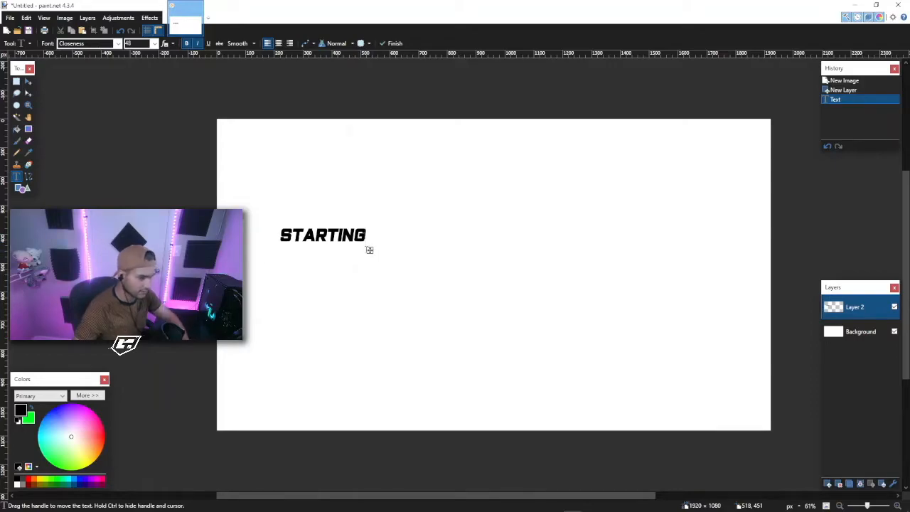
Rewrite the text with a space between the letters as S T A R T I N G and shift it slightly down and left
key(BackSpace)
key(BackSpace)
key(BackSpace)
key(BackSpace)
key(BackSpace)
key(BackSpace)
key(BackSpace)
text(T A R T I N)
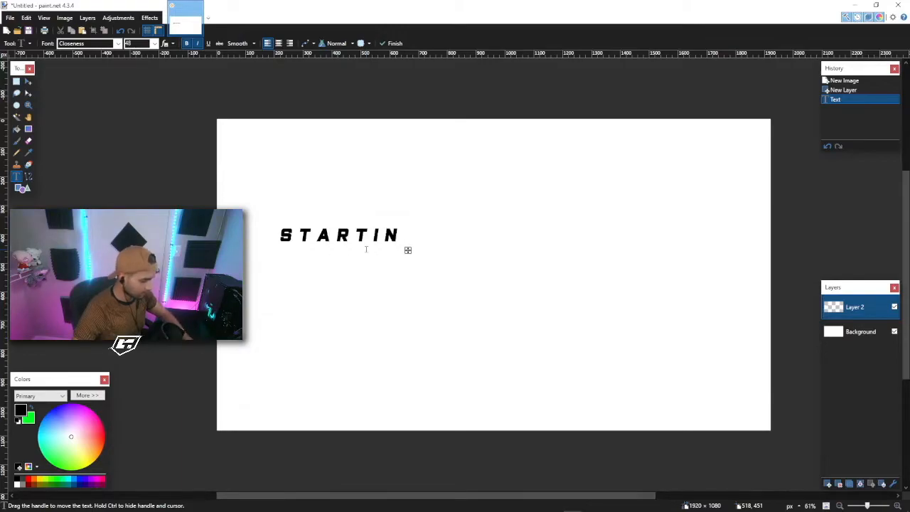
text( G)
drag(421, 253, 412, 263)
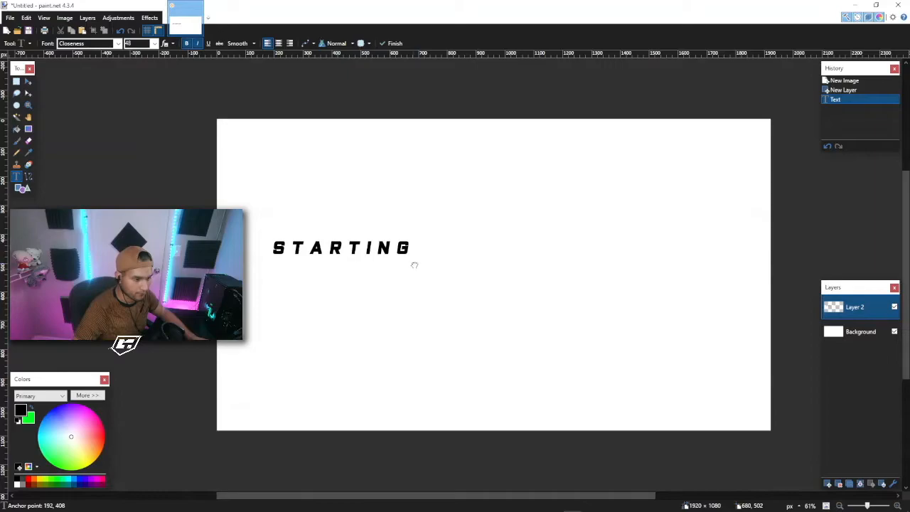
Rotate the S T A R T I N G text to -90° so it reads downward and place it along the canvas's left edge
click(17, 82)
drag(266, 232, 419, 266)
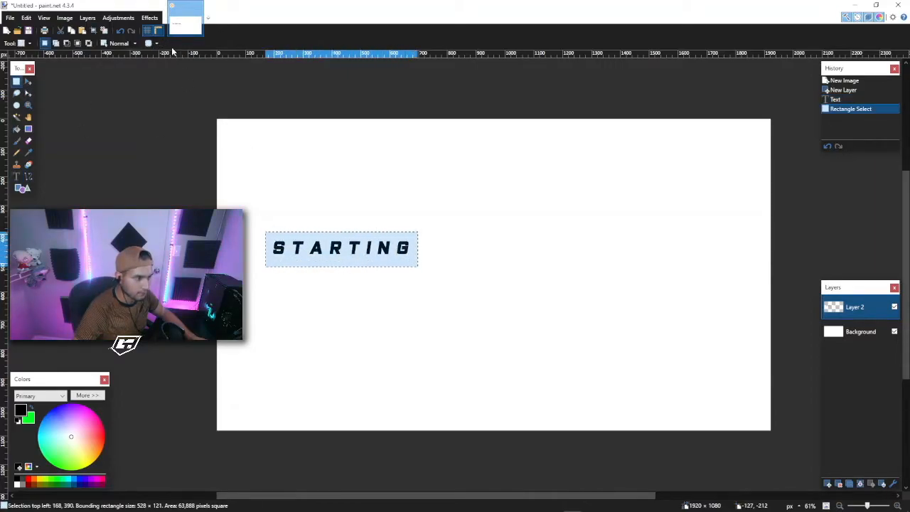
click(120, 31)
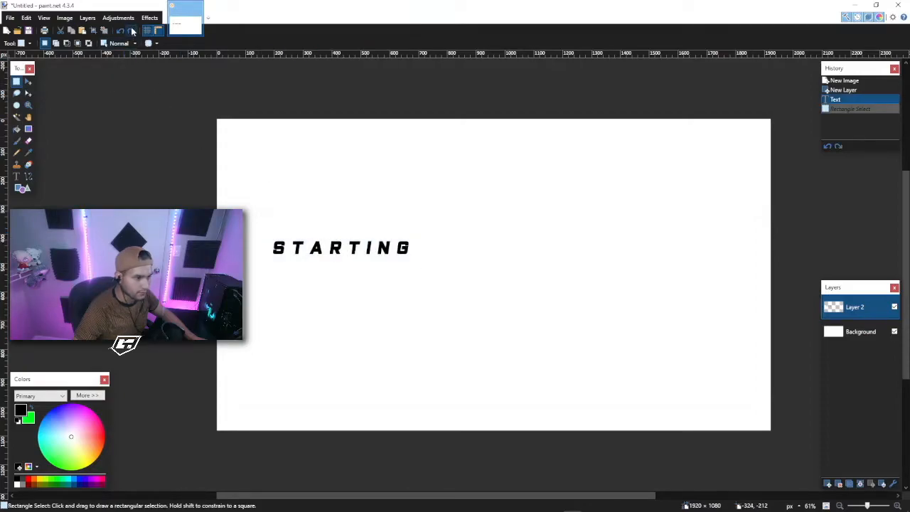
click(132, 30)
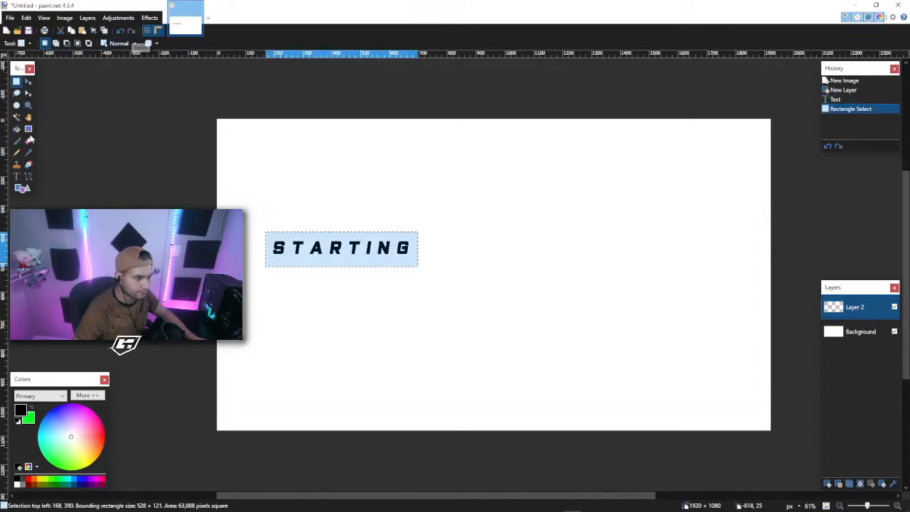
click(28, 83)
drag(271, 216, 355, 188)
drag(319, 346, 207, 365)
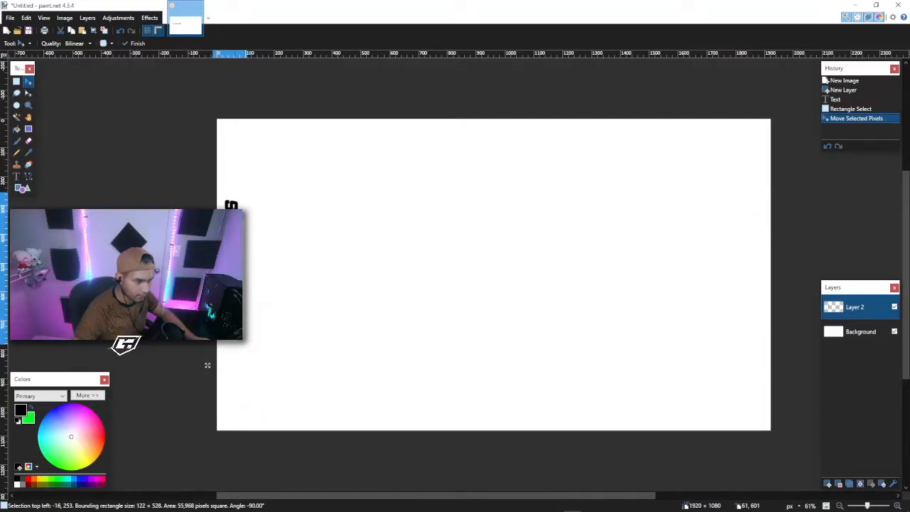
drag(207, 364, 207, 365)
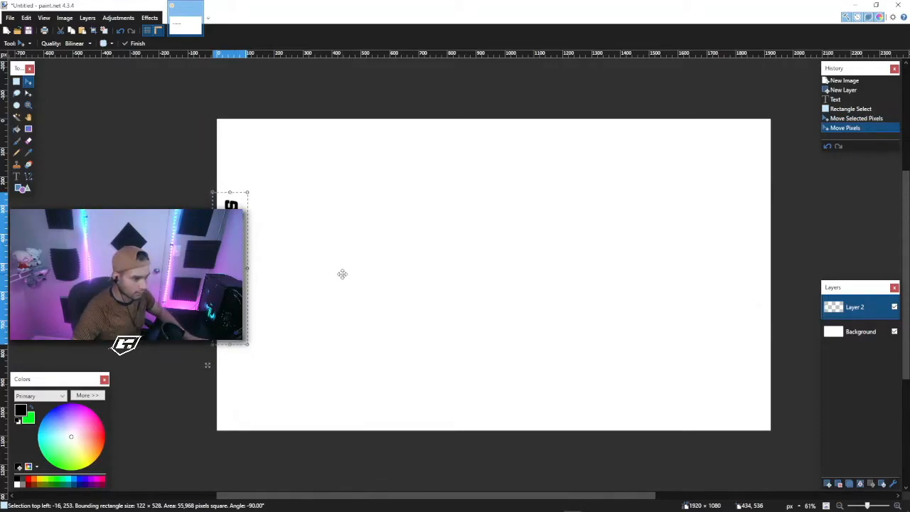
key(ctrl+d)
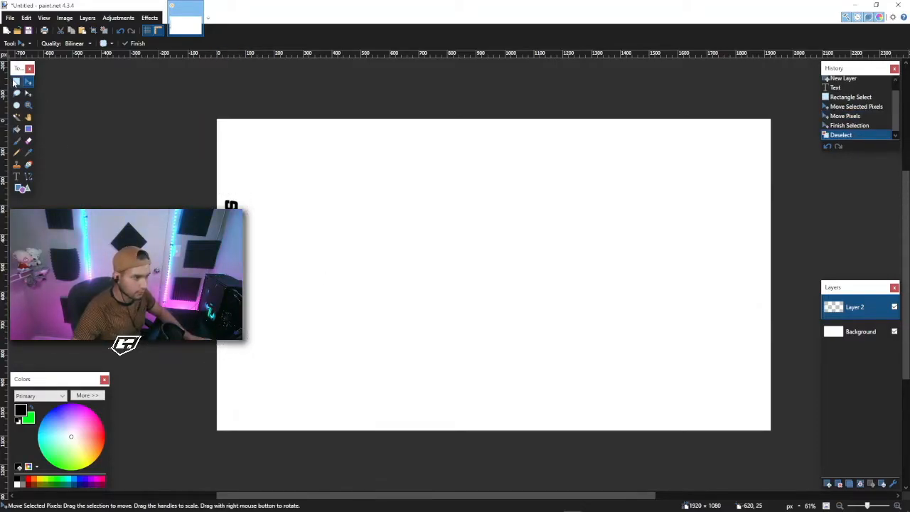
Duplicate the vertical text, rotate the copy to -180° so it reads upward, and place it along the canvas's right edge
click(15, 81)
drag(175, 187, 245, 339)
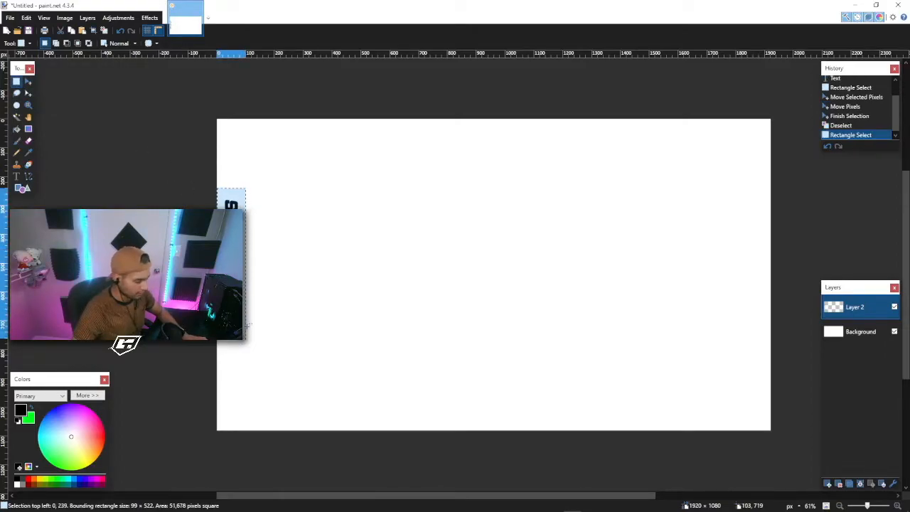
key(ctrl+v)
drag(216, 182, 250, 346)
drag(213, 168, 737, 176)
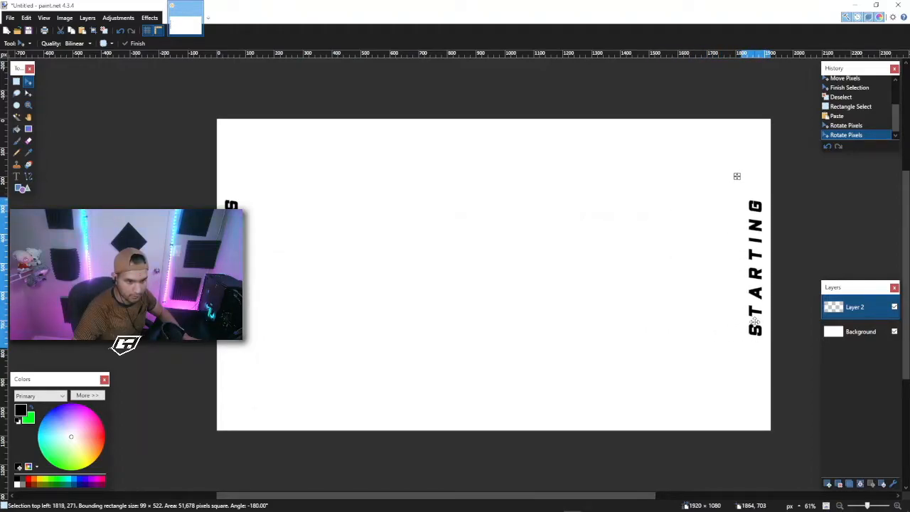
drag(755, 322, 756, 321)
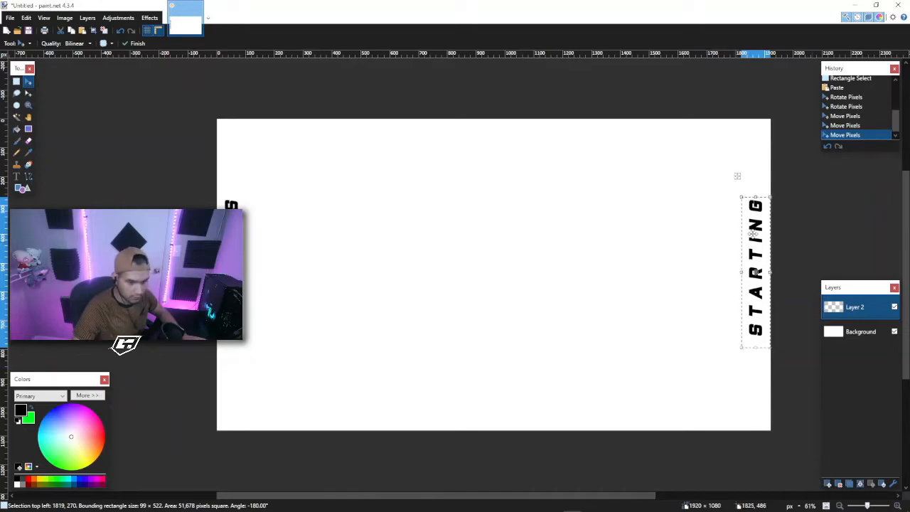
Add a new layer and paste a copy of the upward-reading text just inside the right-edge column
click(830, 484)
key(ctrl+v)
drag(756, 304, 732, 304)
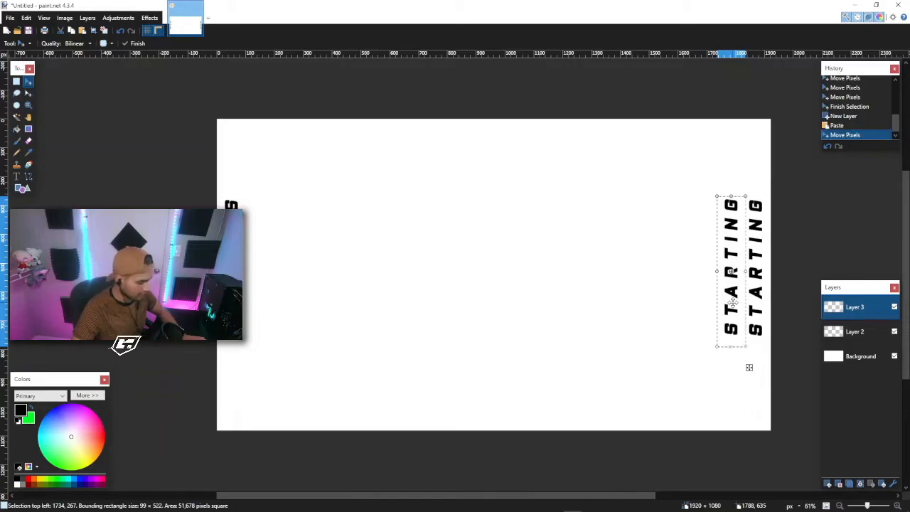
Add another layer and paste a third upward-reading column next to the second, evenly spaced and aligned
click(829, 485)
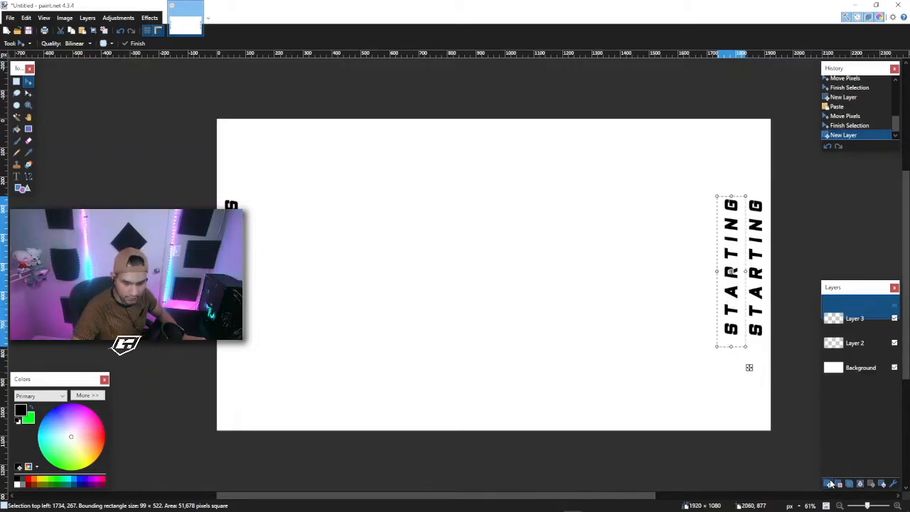
key(ctrl+v)
drag(726, 313, 702, 311)
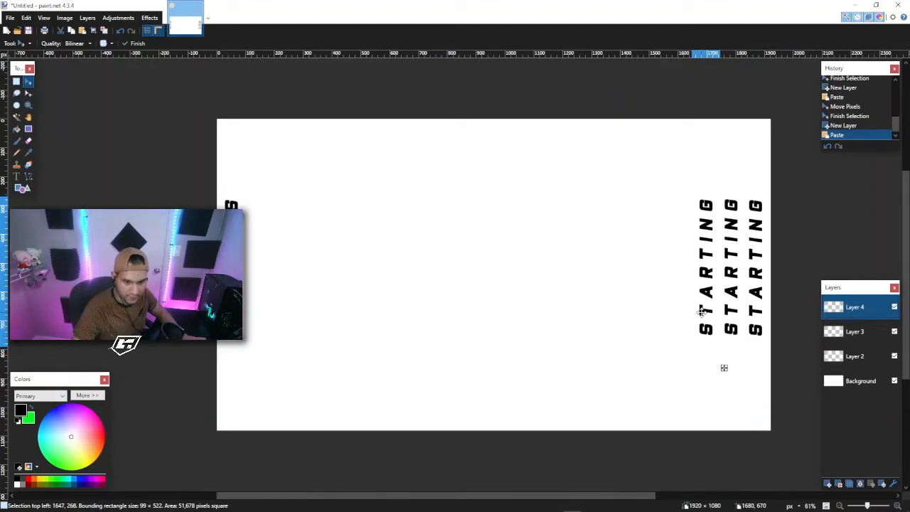
drag(701, 311, 702, 311)
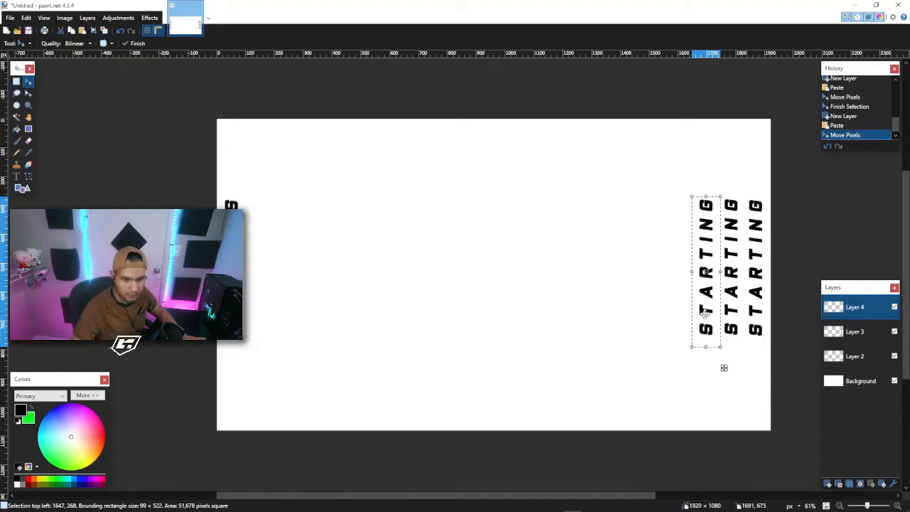
Add one more layer with a fourth upward-reading column beside the third, then clear the selection
click(828, 482)
key(ctrl+v)
drag(707, 303, 681, 303)
key(ctrl+d)
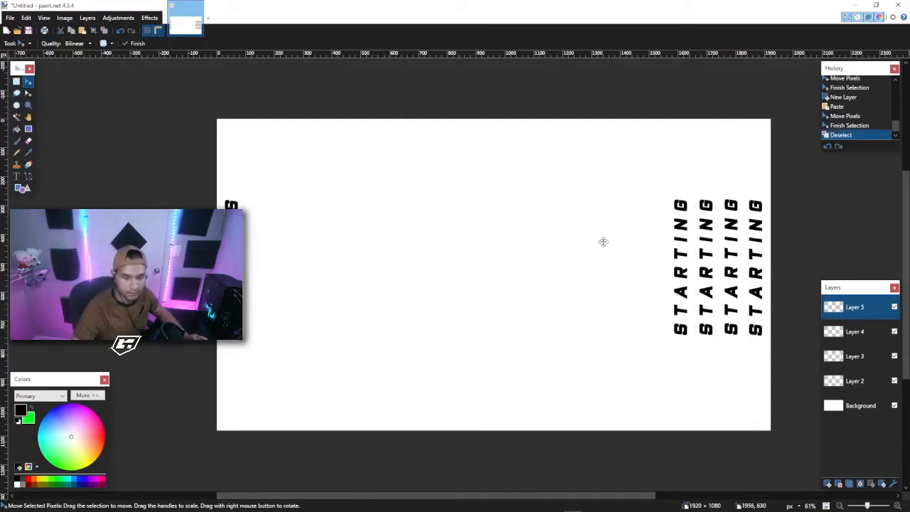
Copy the left-edge text from Layer 2 and paste it into Layer 3 as a second column beside it
click(16, 82)
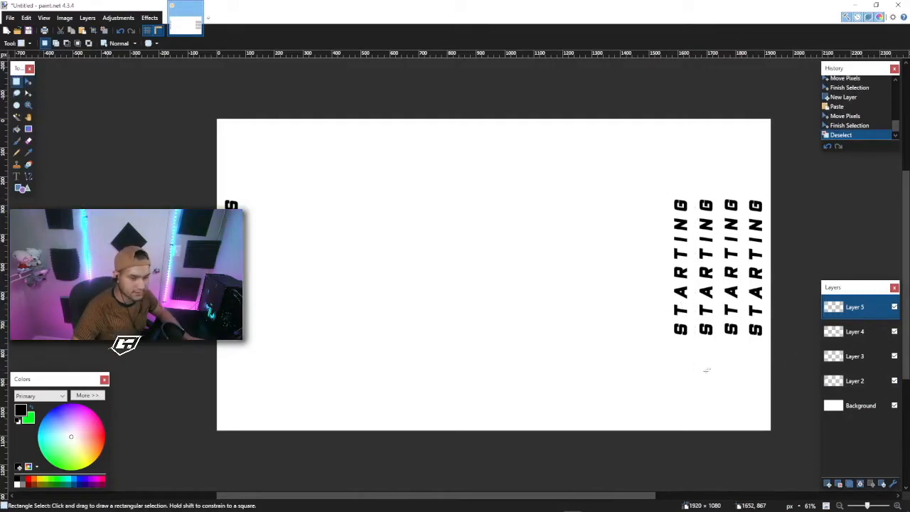
click(828, 380)
drag(196, 188, 260, 345)
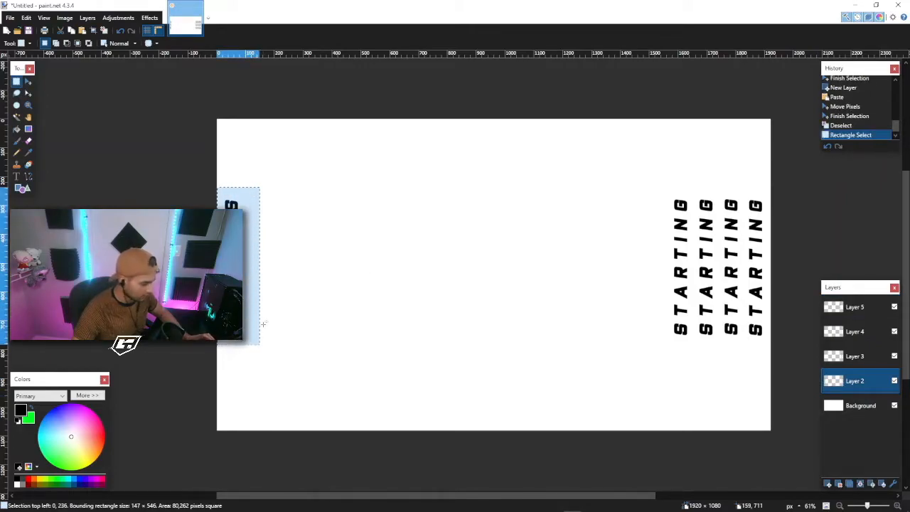
click(845, 360)
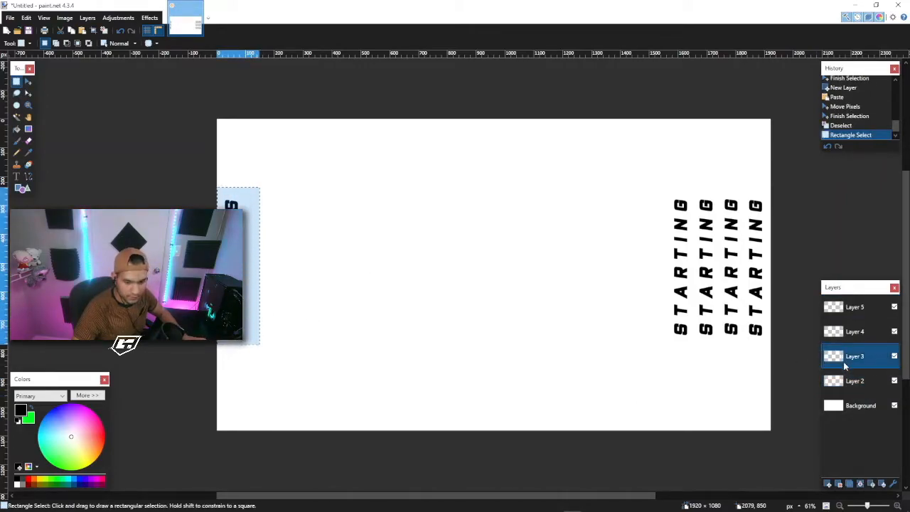
key(ctrl+v)
drag(273, 364, 289, 366)
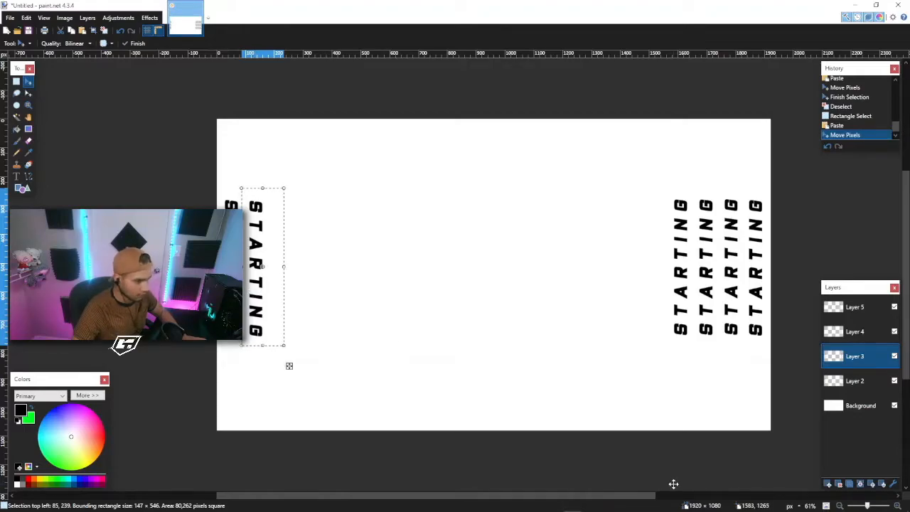
Paste the downward-reading text into Layer 4 as the third column on the canvas's left side
click(852, 332)
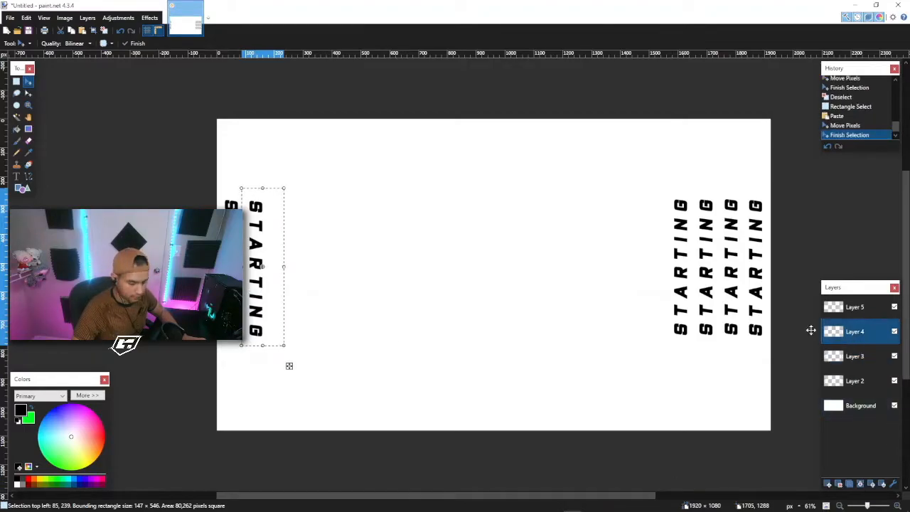
key(ctrl+v)
drag(266, 285, 290, 286)
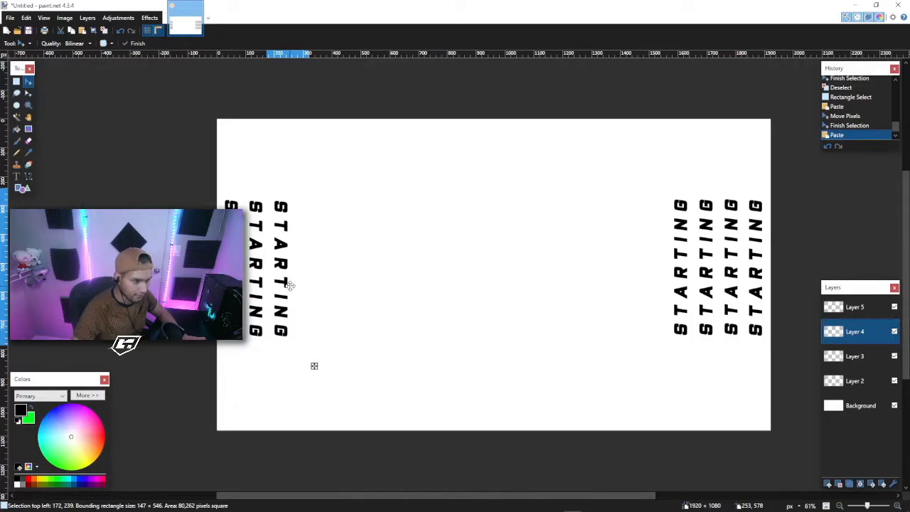
click(290, 285)
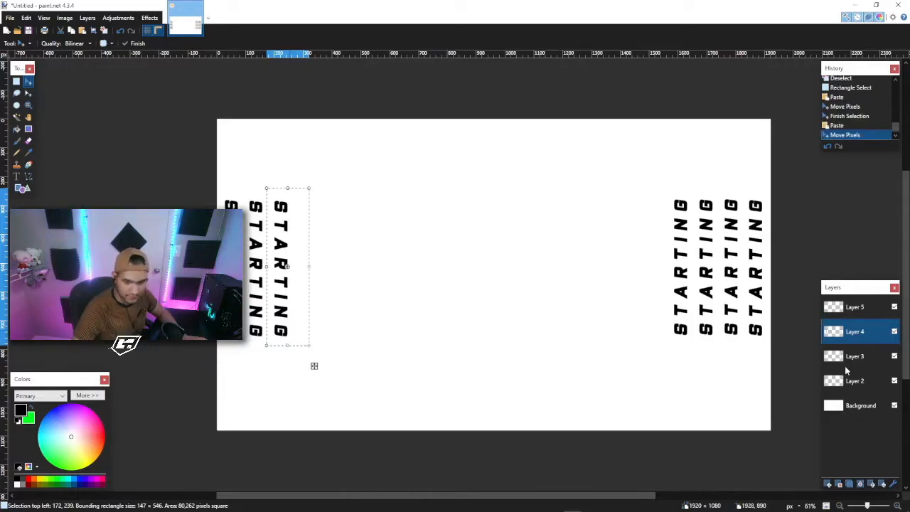
Paste the downward-reading text into Layer 5 as the fourth left-side column and clear the selection
click(853, 307)
key(ctrl+v)
drag(279, 284, 306, 284)
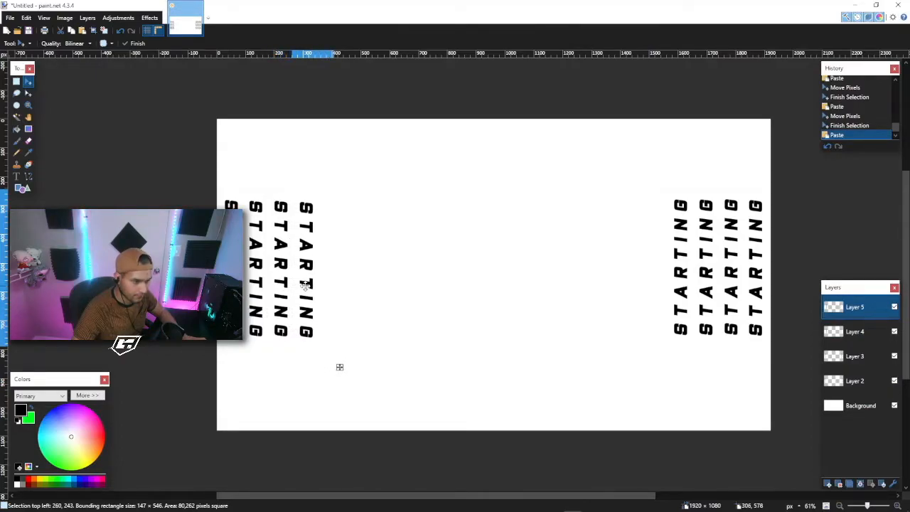
drag(305, 284, 306, 285)
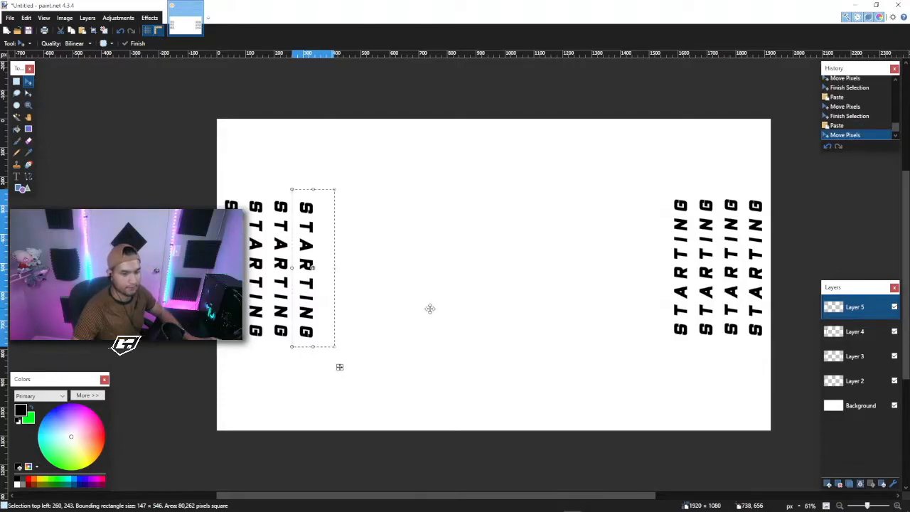
key(ctrl+d)
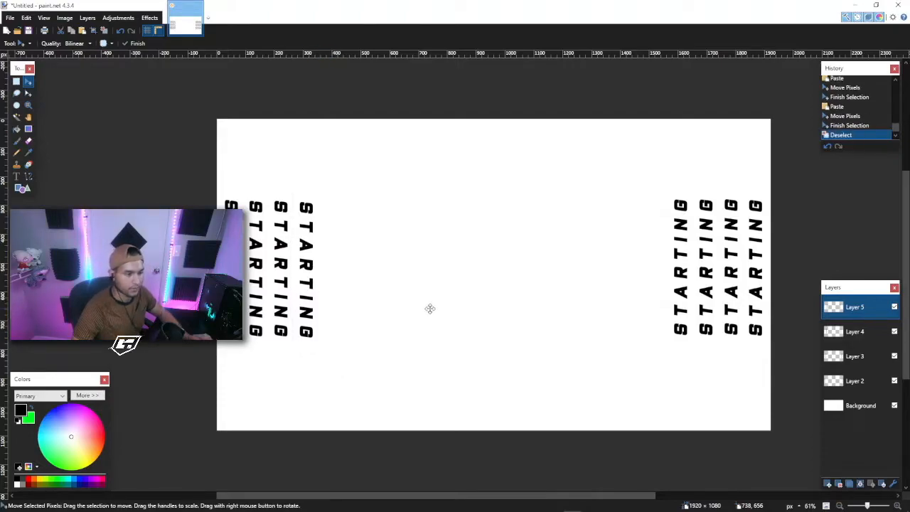
Duplicate Layer 3 and swap the colours so green is the primary colour
click(856, 361)
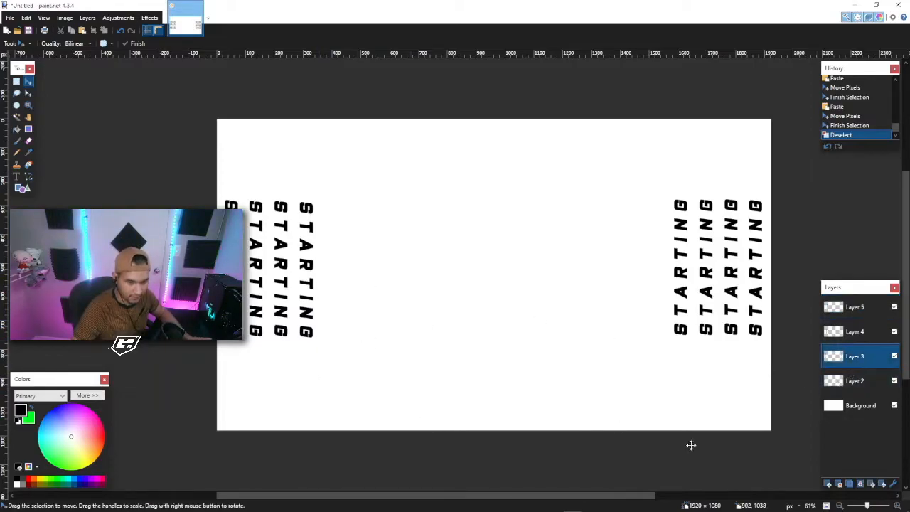
click(849, 484)
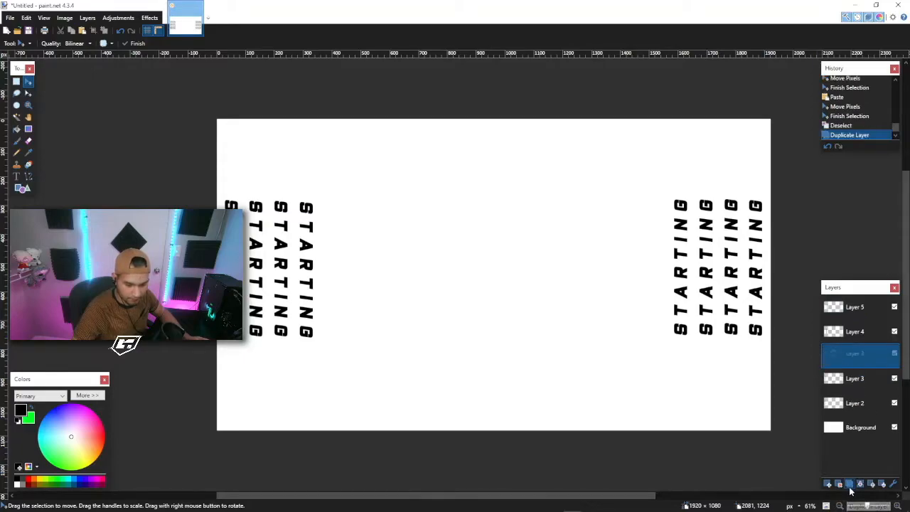
click(32, 406)
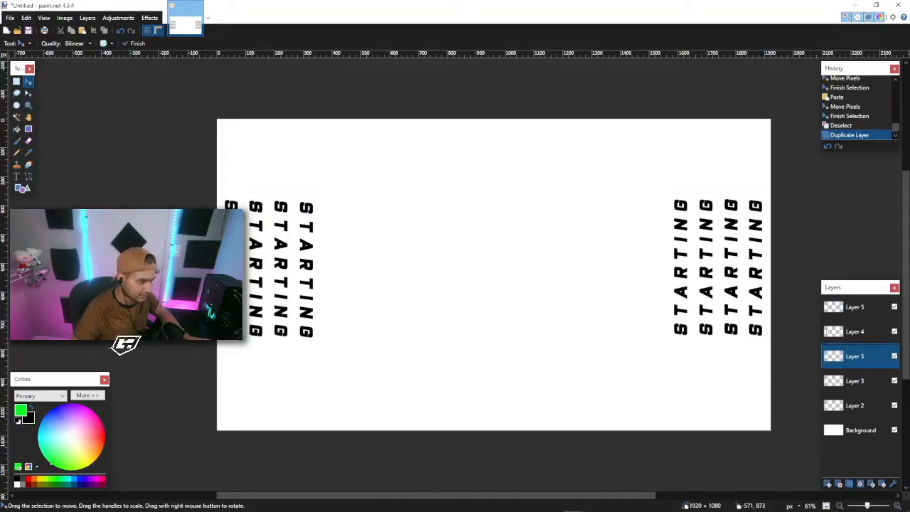
Fill the second left column's S with green on the duplicated Layer 3 and move that layer below the original
click(17, 129)
scroll(249, 213, up, 6)
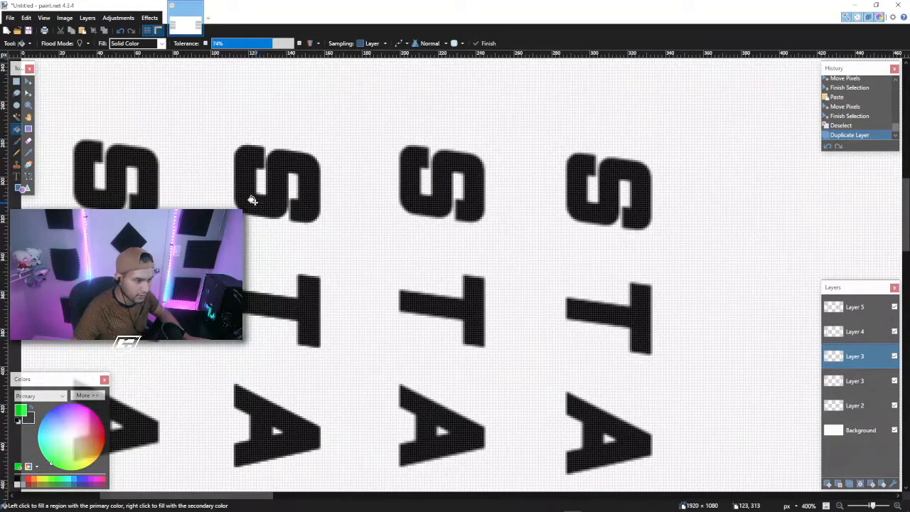
click(250, 199)
click(854, 379)
drag(854, 378, 854, 381)
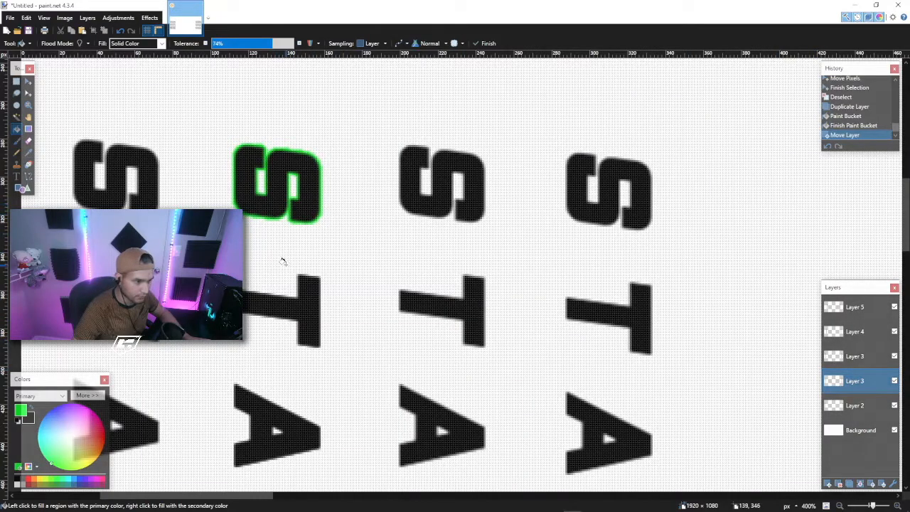
Fill the second left column's letters from S down to G with green on the lower Layer 3
click(276, 199)
click(309, 298)
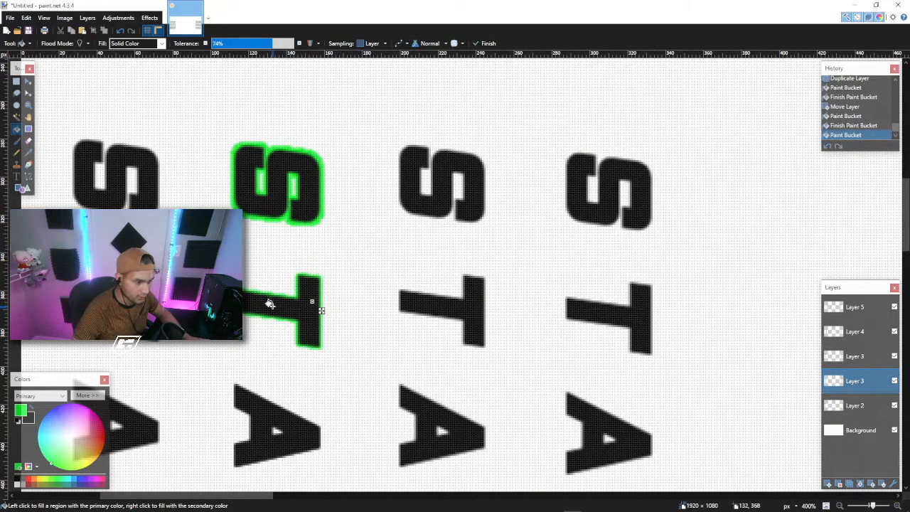
click(309, 297)
scroll(310, 295, down, 2)
click(297, 271)
scroll(296, 281, down, 1)
click(302, 307)
scroll(301, 309, down, 2)
click(307, 314)
click(306, 350)
scroll(306, 351, down, 2)
click(307, 318)
click(307, 318)
scroll(307, 319, down, 1)
click(287, 333)
click(262, 365)
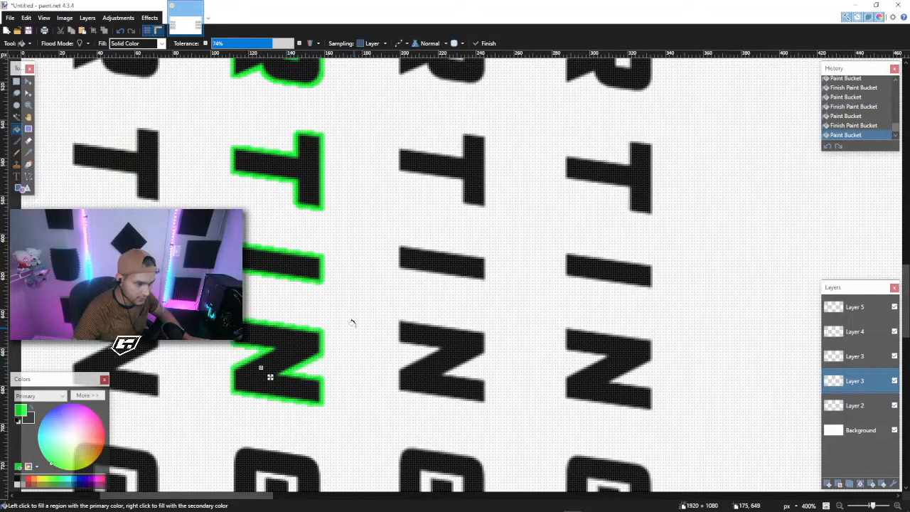
scroll(284, 341, down, 3)
click(302, 298)
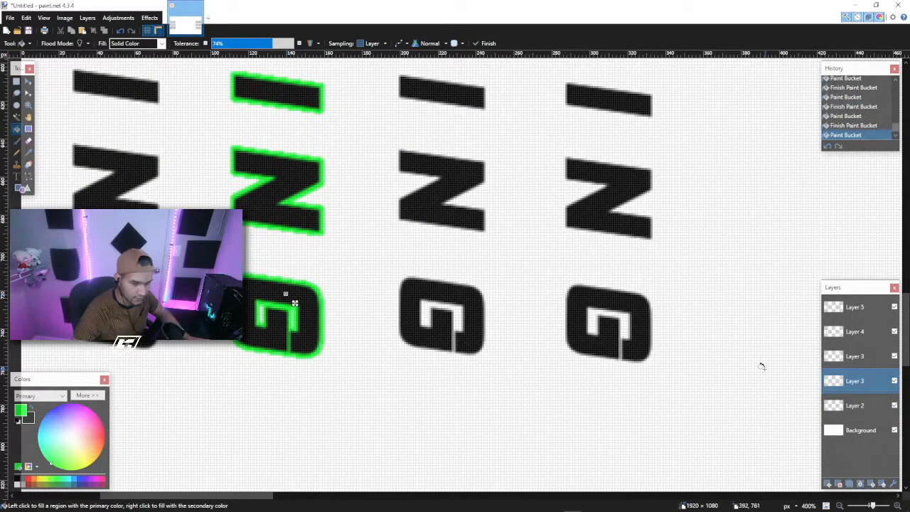
click(855, 356)
click(466, 308)
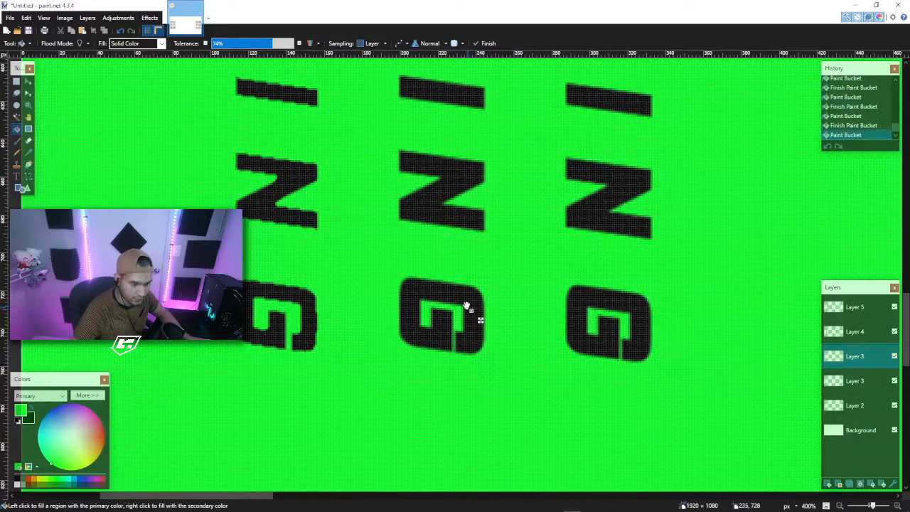
key(ctrl+z)
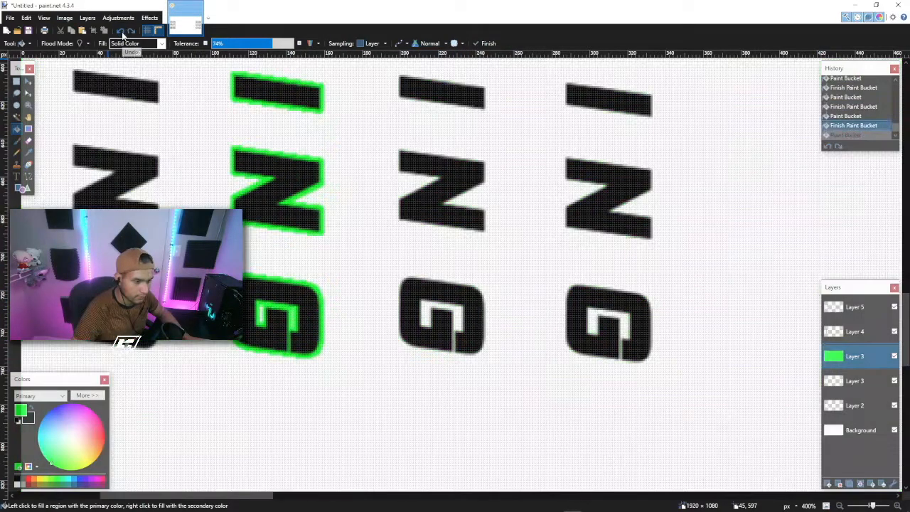
click(863, 333)
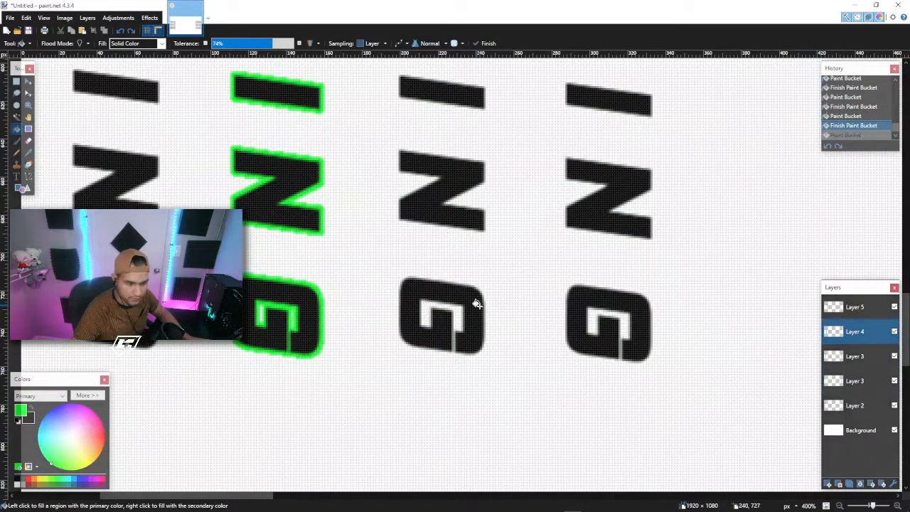
click(469, 302)
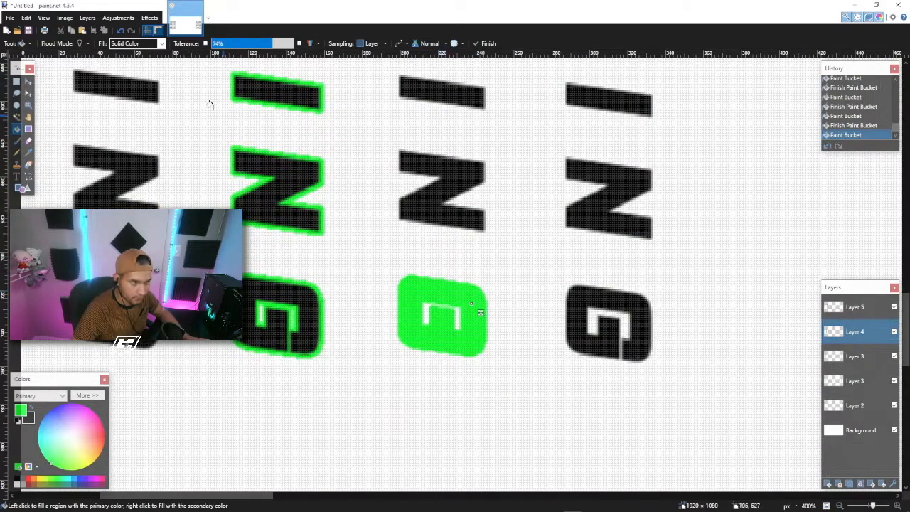
click(120, 31)
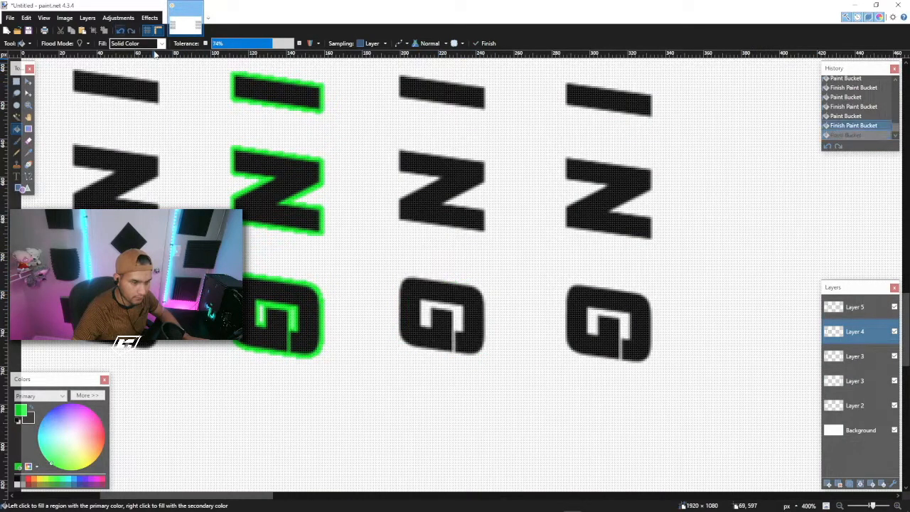
Duplicate Layer 4 and fill all letters of the third left column with green on the lower copy
click(850, 484)
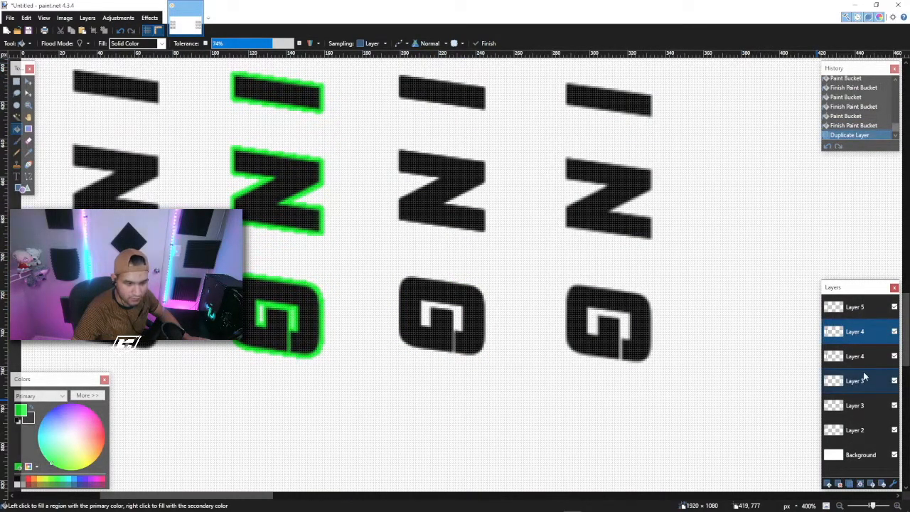
click(864, 359)
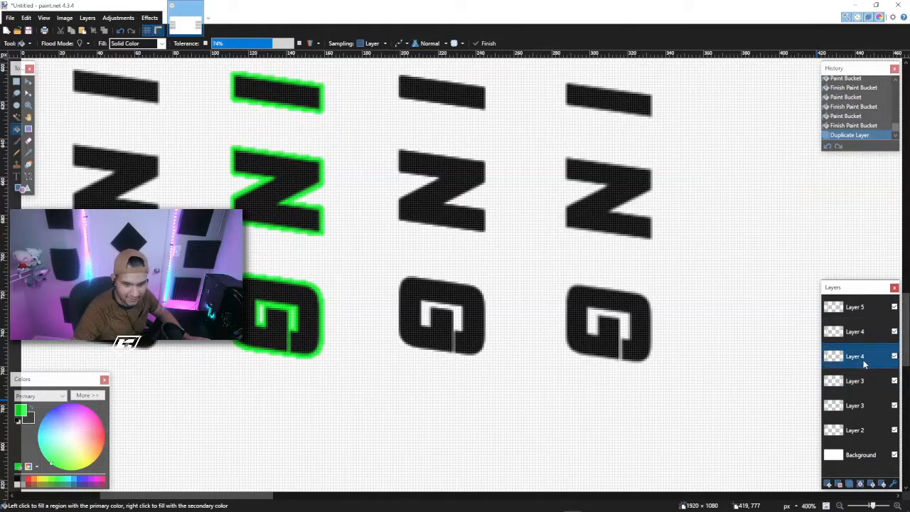
click(449, 303)
click(423, 207)
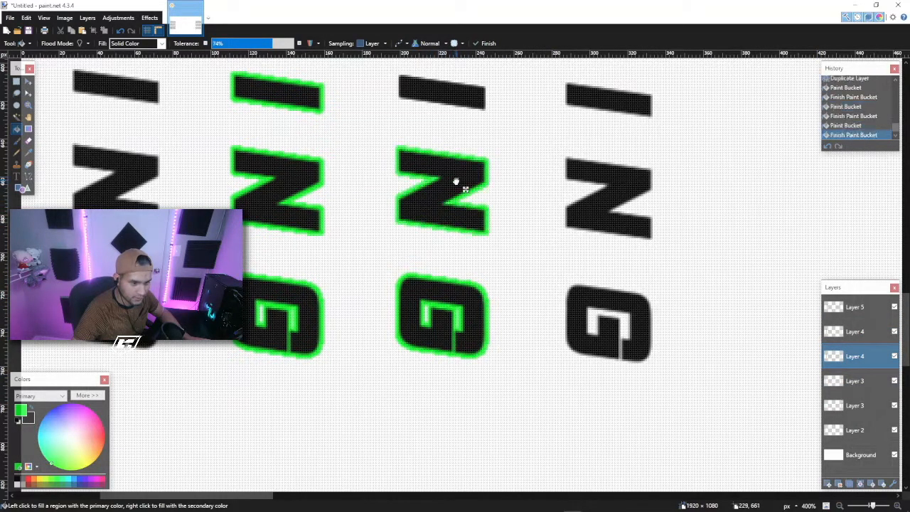
scroll(424, 207, up, 3)
click(425, 209)
scroll(425, 209, up, 2)
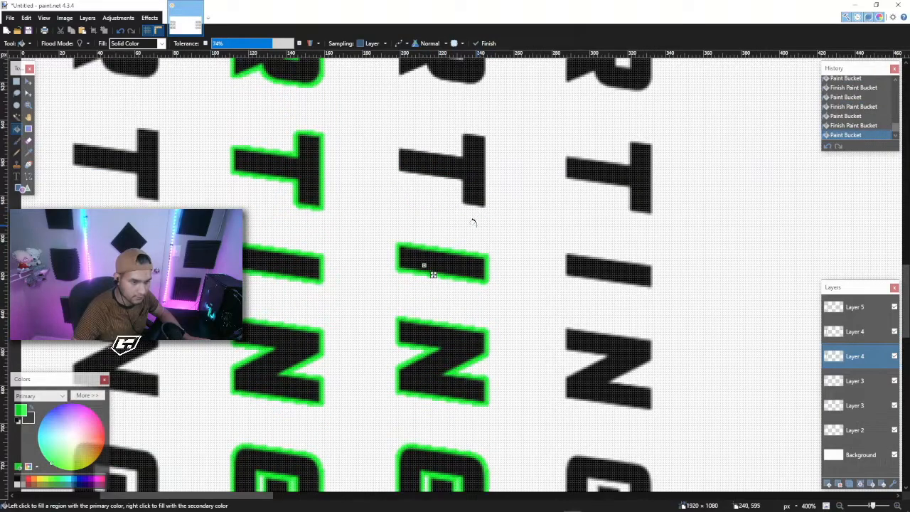
click(466, 172)
click(445, 178)
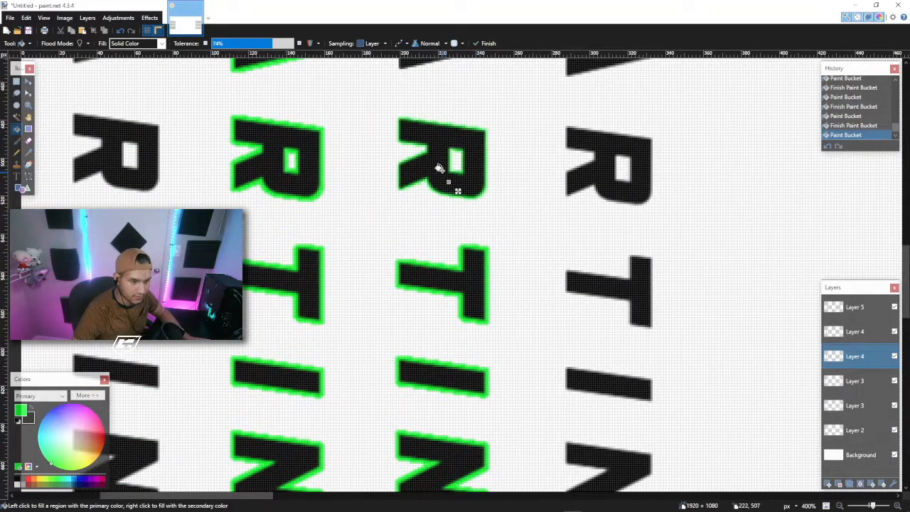
scroll(462, 202, up, 3)
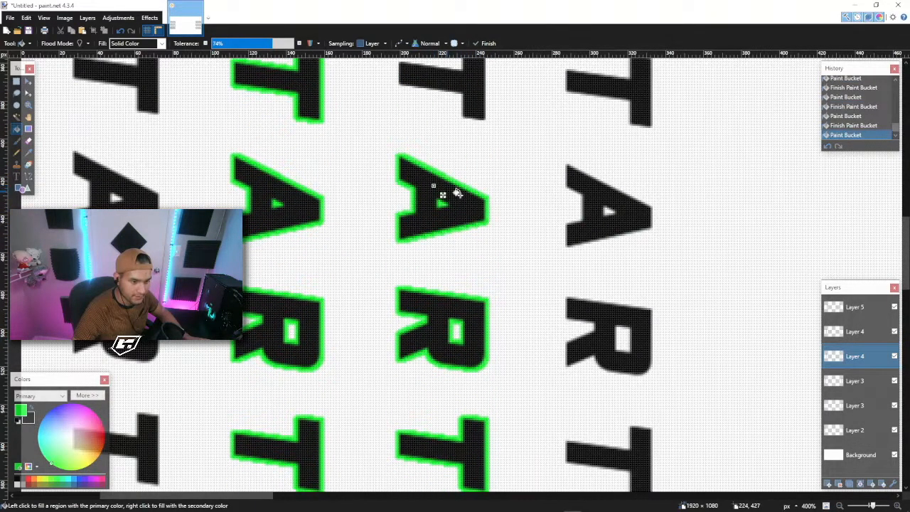
scroll(464, 205, up, 3)
click(473, 200)
scroll(461, 205, up, 3)
click(442, 183)
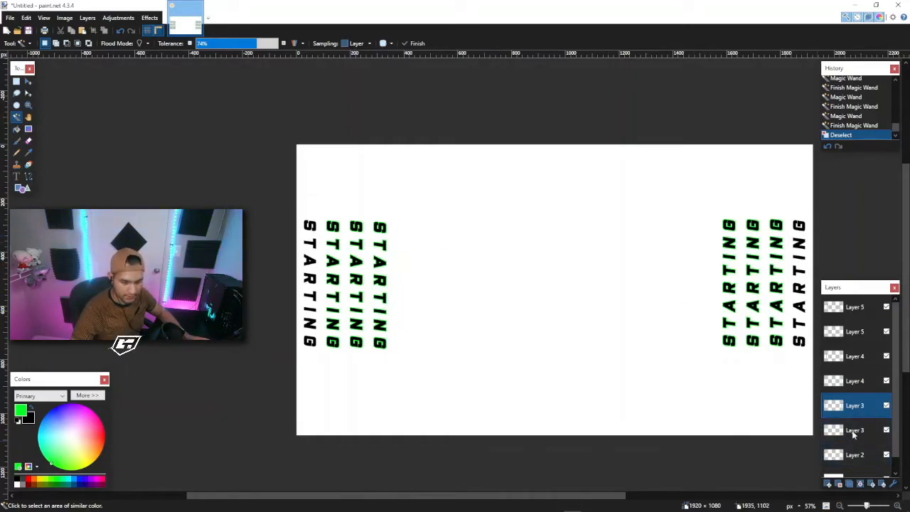
Hide and show the upper Layer 3 again to compare the second left column's black letters with the green ones beneath
scroll(865, 438, down, 1)
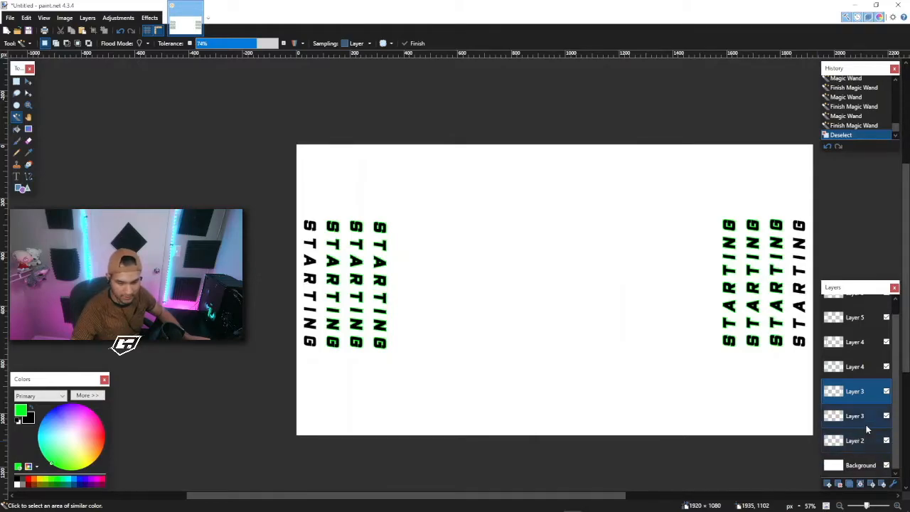
scroll(866, 428, up, 1)
scroll(318, 249, up, 7)
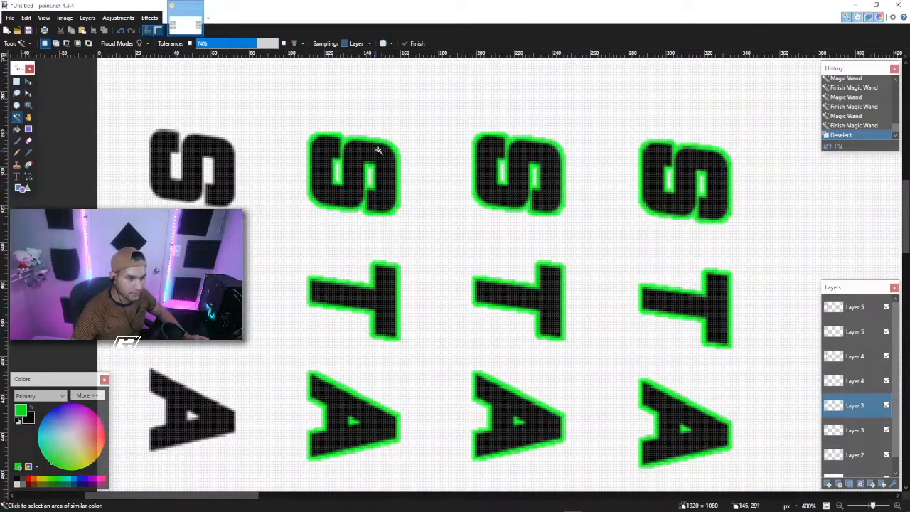
click(886, 406)
click(886, 406)
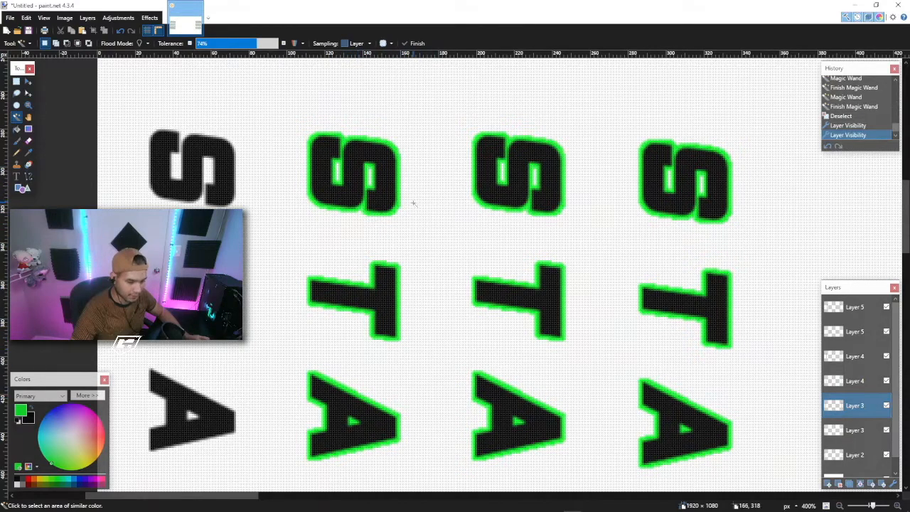
Select all letters of the second left column on the upper Layer 3 with the Magic Wand as one combined selection
click(356, 153)
ctrl+click(385, 302)
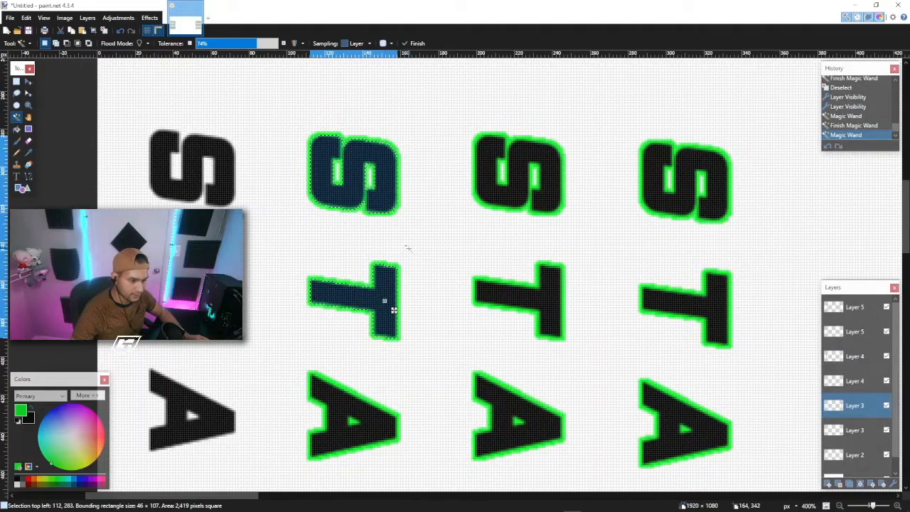
scroll(380, 302, down, 3)
ctrl+click(377, 302)
scroll(378, 291, down, 3)
ctrl+click(387, 279)
scroll(389, 273, down, 3)
ctrl+click(389, 272)
scroll(386, 271, down, 3)
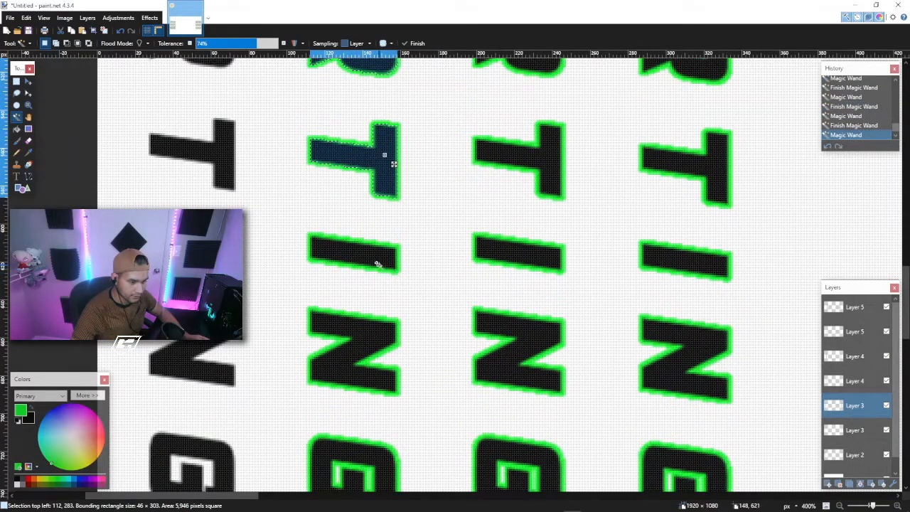
ctrl+click(369, 255)
ctrl+click(365, 332)
scroll(365, 327, down, 5)
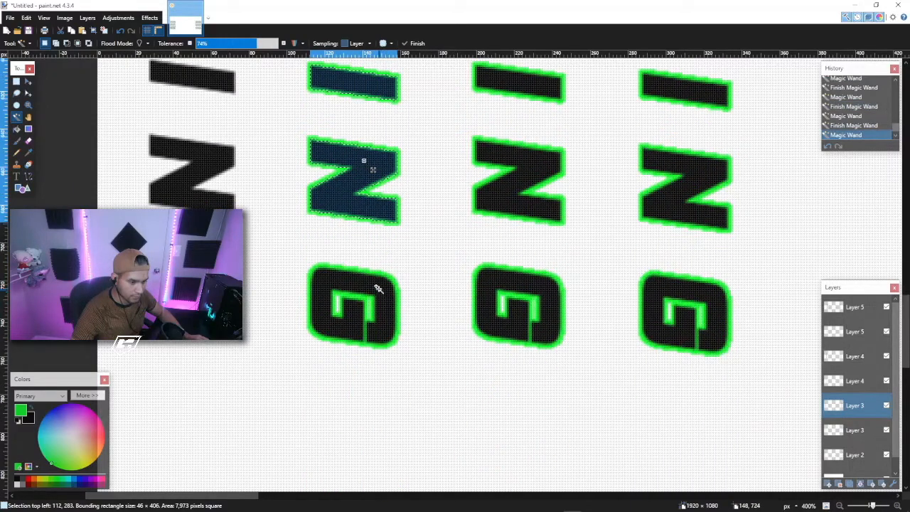
ctrl+click(386, 294)
Add the letters of the matching Layer 3 column on the canvas's right side to the selection
ctrl+scroll(386, 294, down, 5)
ctrl+scroll(412, 299, down, 5)
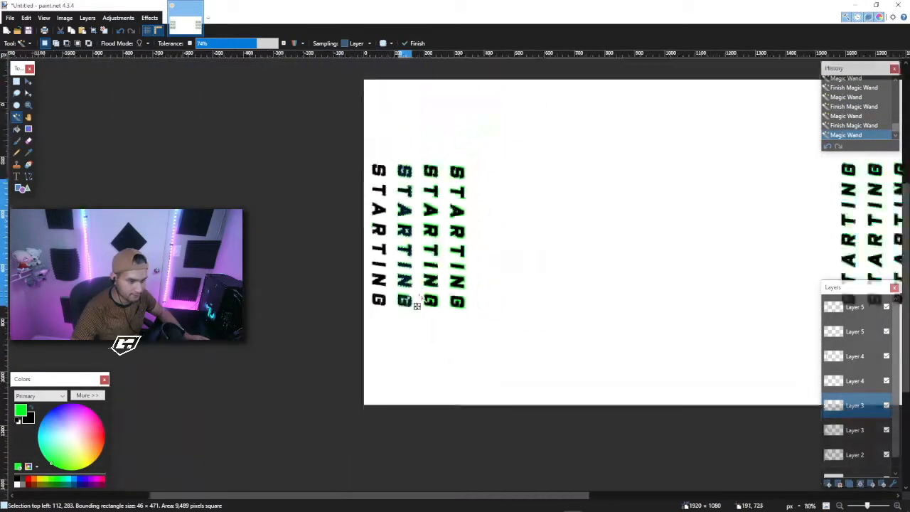
ctrl+scroll(530, 229, up, 4)
ctrl+scroll(530, 228, down, 3)
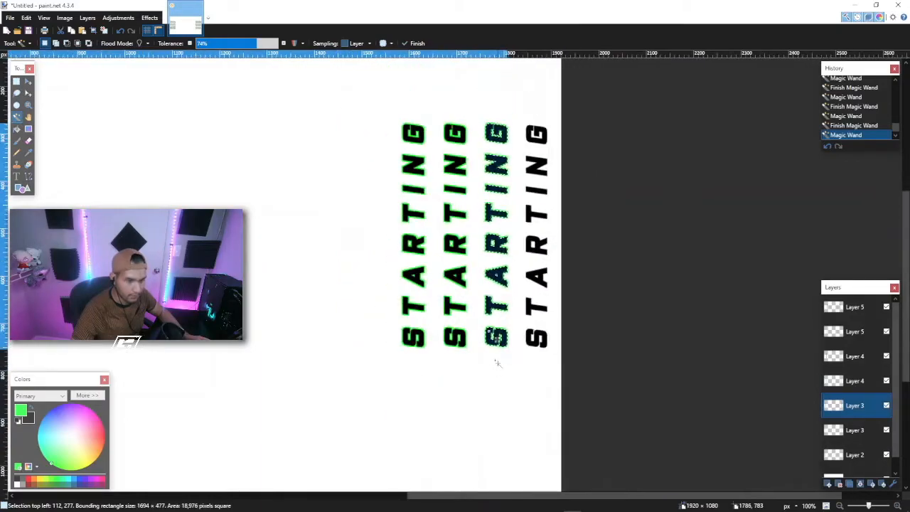
ctrl+click(512, 345)
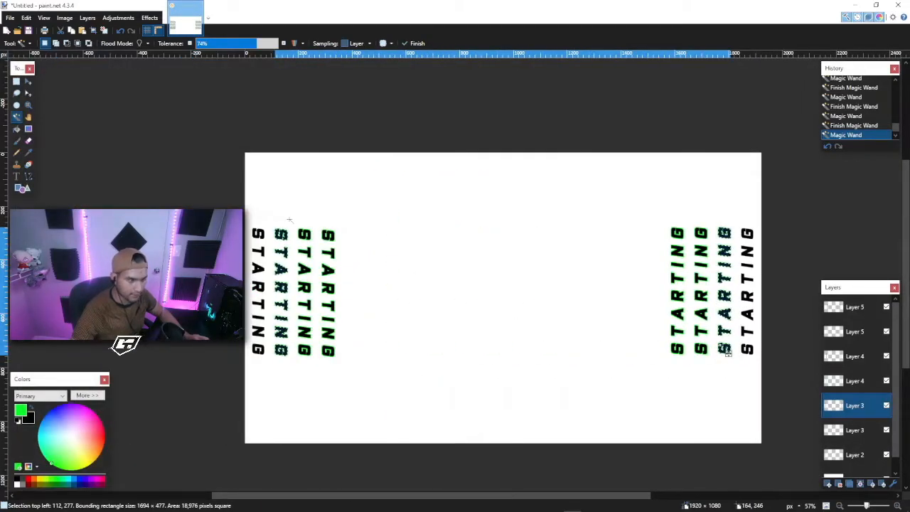
Erase the selected letter shapes from the lower Layer 3 and delete the upper Layer 3
click(855, 432)
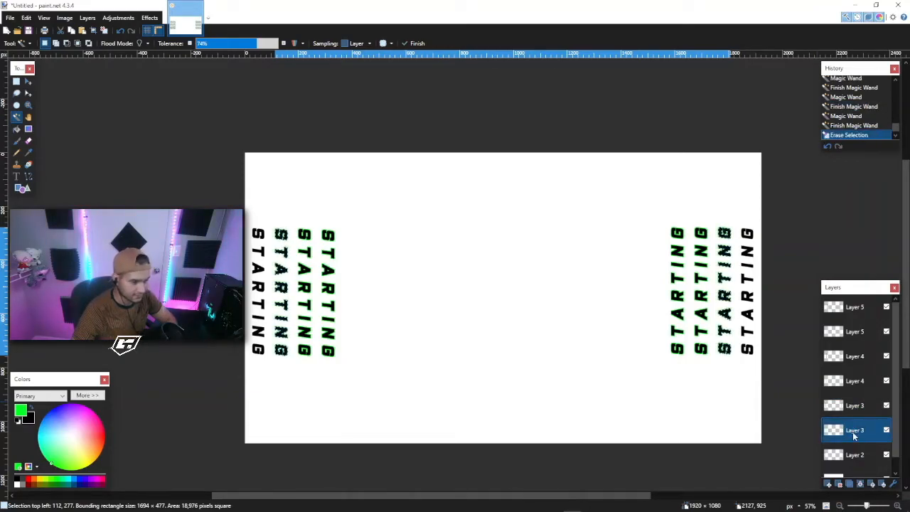
key(Delete)
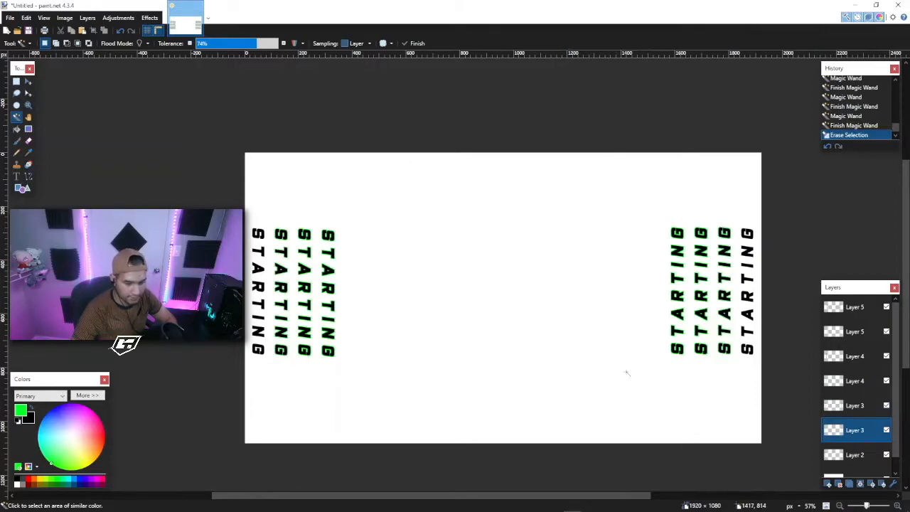
click(861, 407)
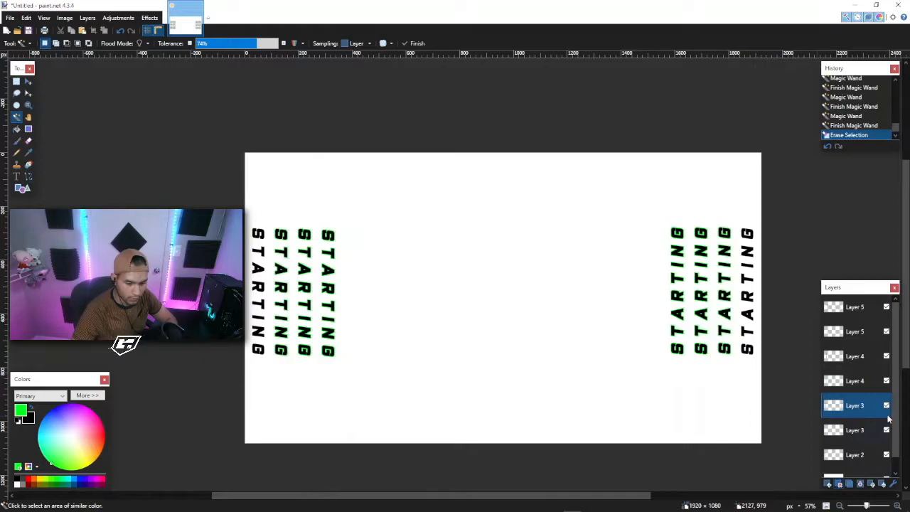
click(887, 406)
click(886, 406)
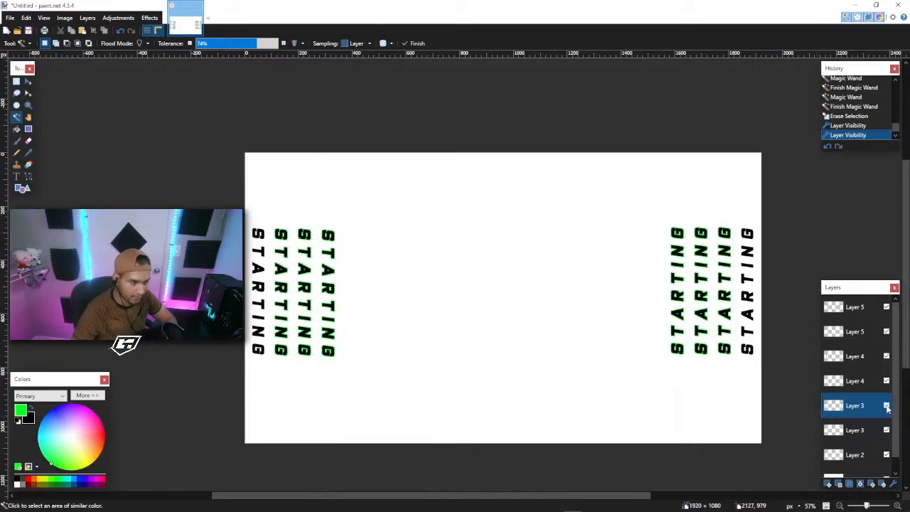
click(840, 484)
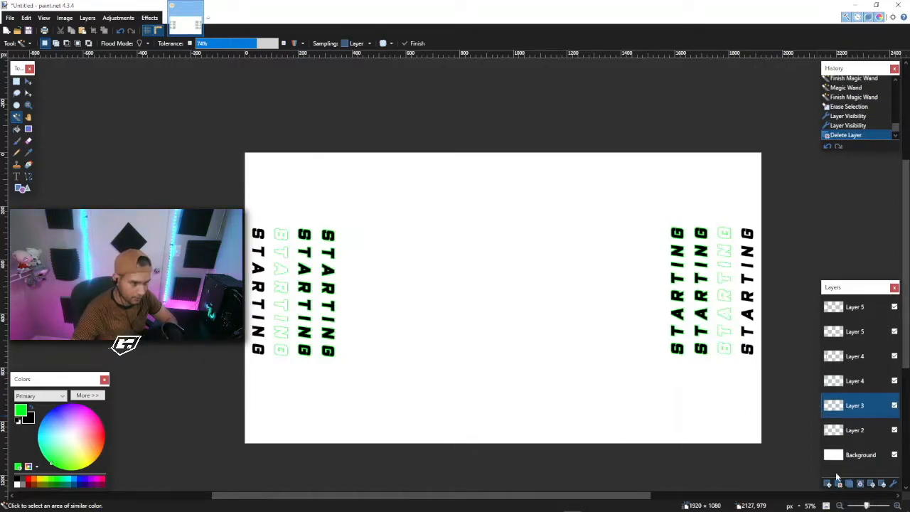
Draw green Pencil lines on Layer 3 joining the outer outline to both inner slots of the second left column's S
scroll(281, 291, up, 7)
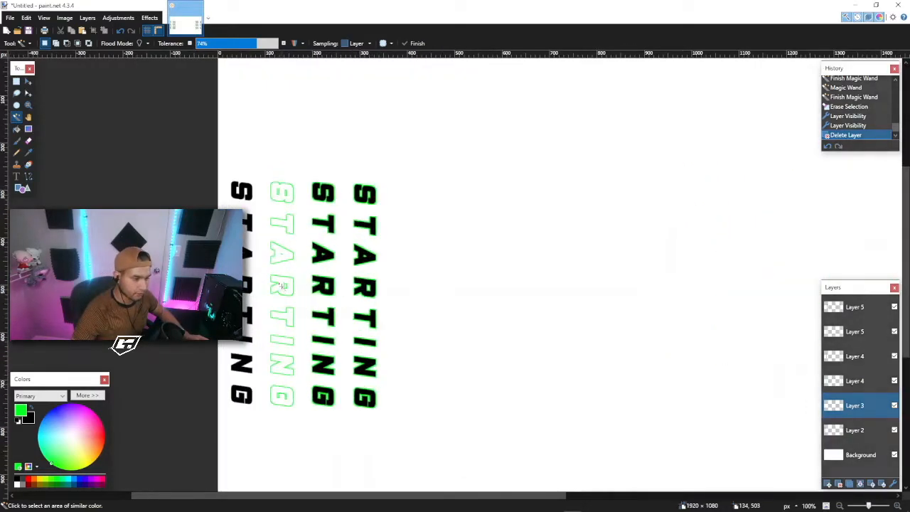
scroll(284, 240, down, 6)
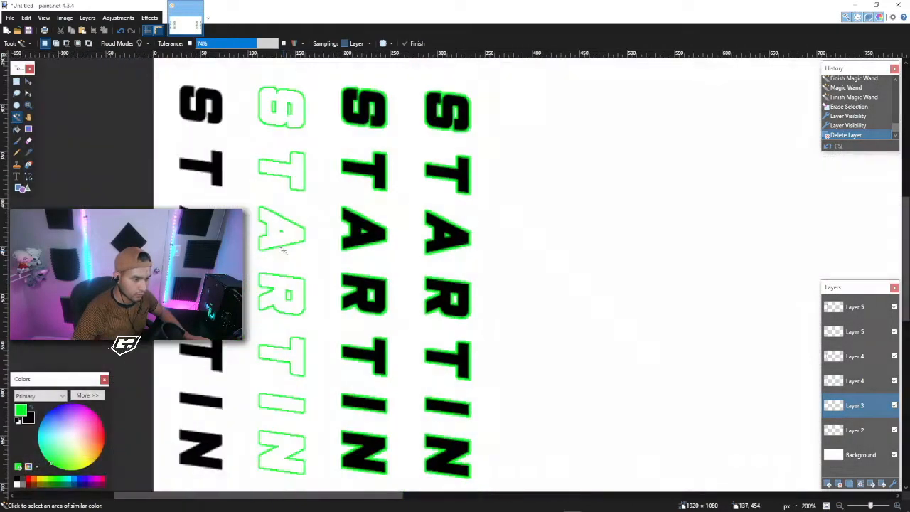
scroll(299, 183, up, 3)
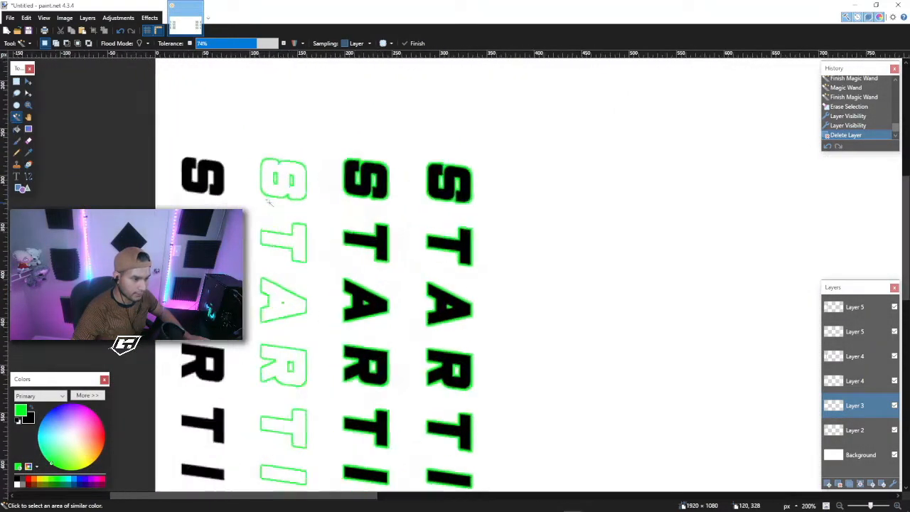
scroll(290, 199, down, 1)
scroll(290, 198, down, 2)
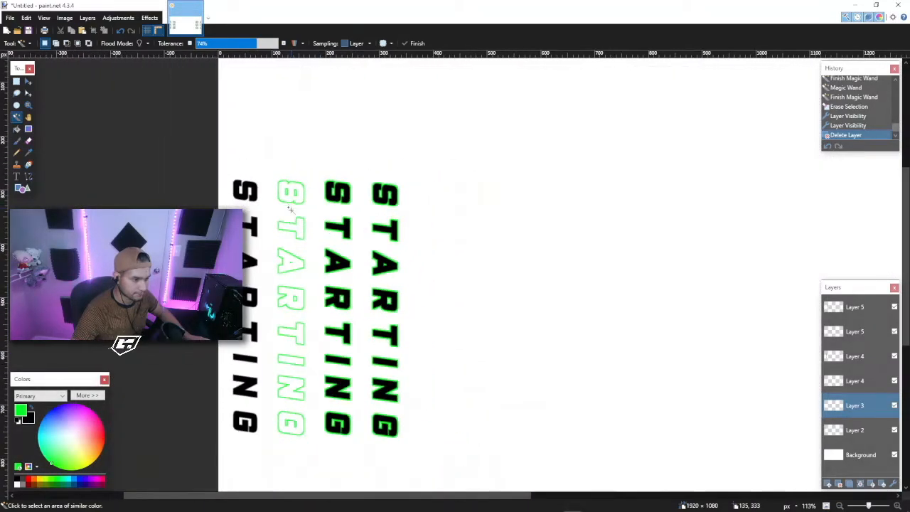
scroll(292, 297, up, 2)
scroll(296, 273, up, 3)
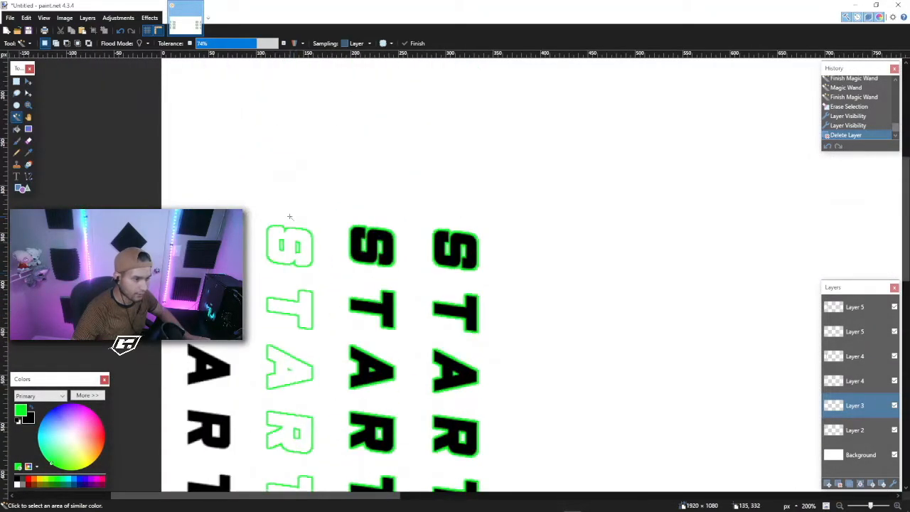
click(17, 152)
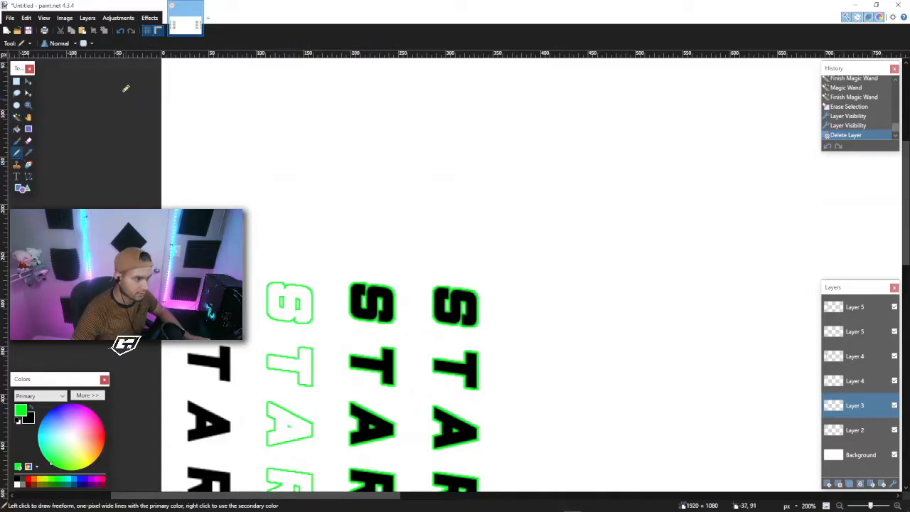
scroll(311, 278, up, 4)
scroll(270, 317, up, 1)
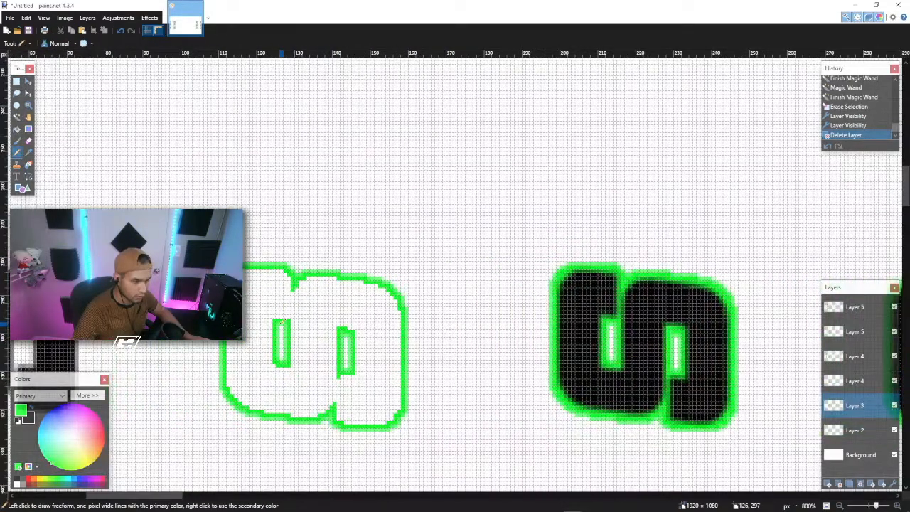
click(288, 288)
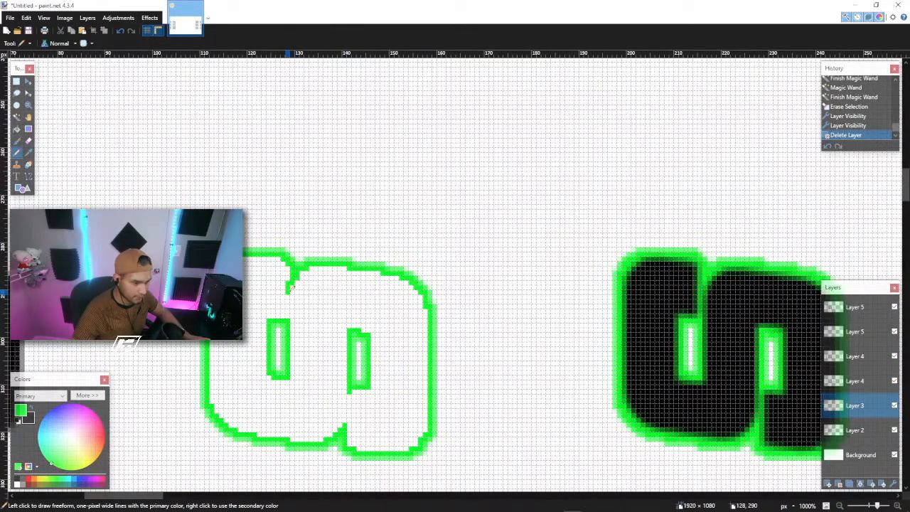
drag(290, 313, 291, 313)
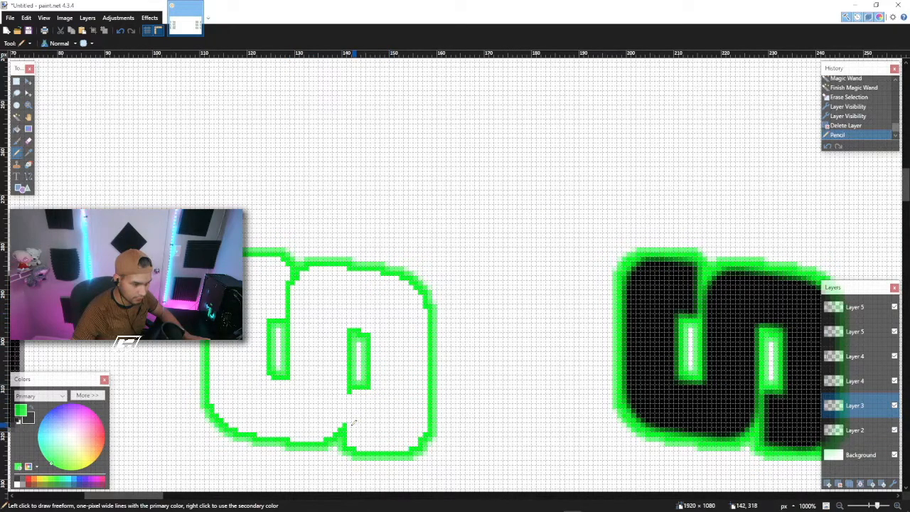
click(350, 396)
Draw a straight vertical green Pencil line joining the inner shape of the second left column's G to its lower outline
scroll(423, 370, down, 3)
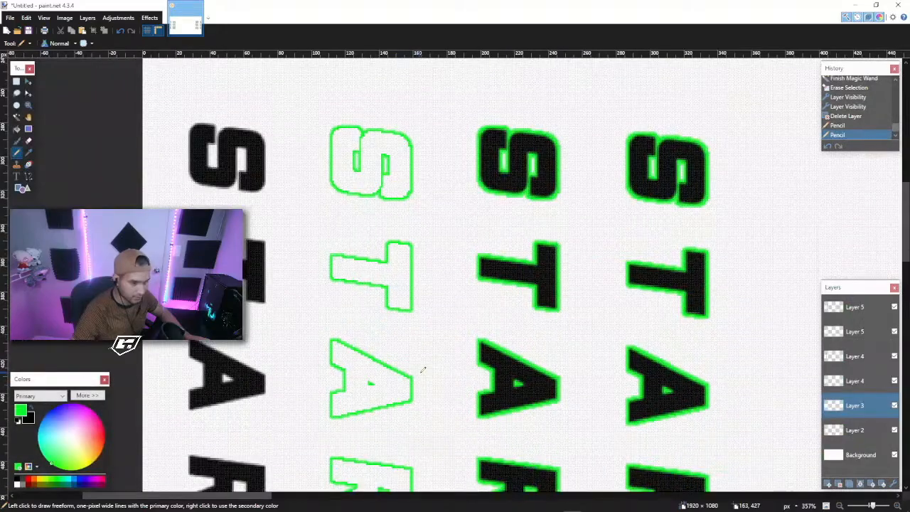
scroll(423, 370, down, 6)
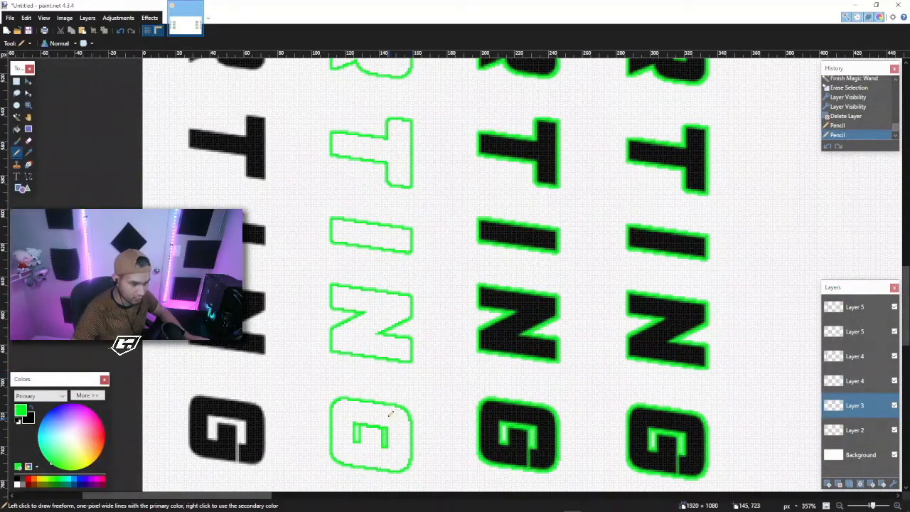
scroll(391, 413, down, 4)
scroll(386, 299, up, 3)
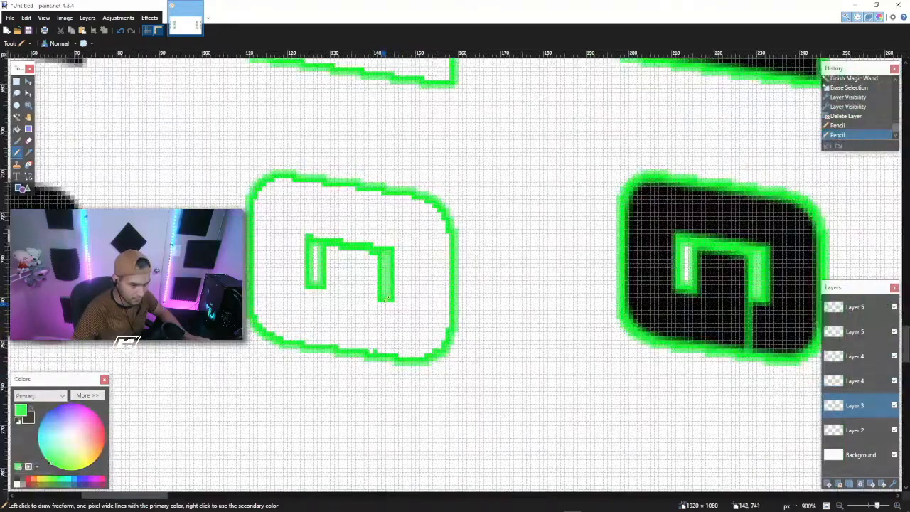
drag(382, 305, 384, 321)
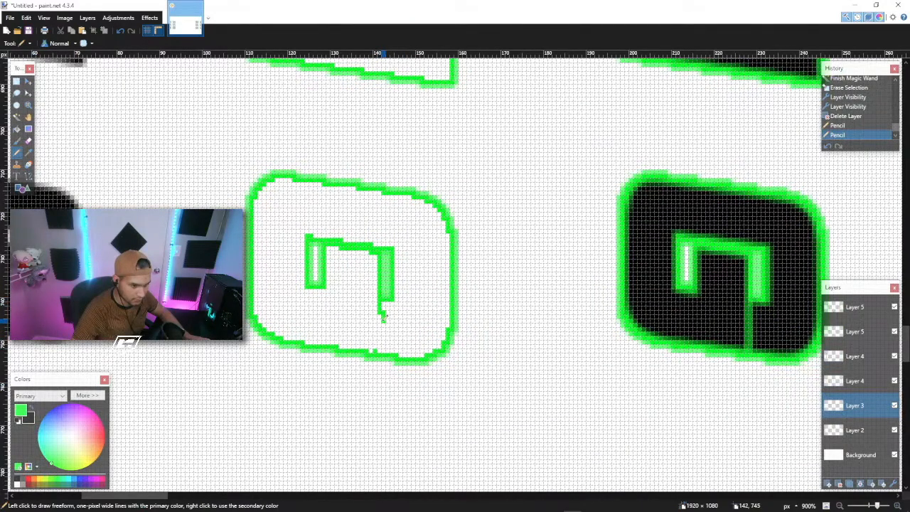
click(119, 31)
scroll(390, 281, up, 2)
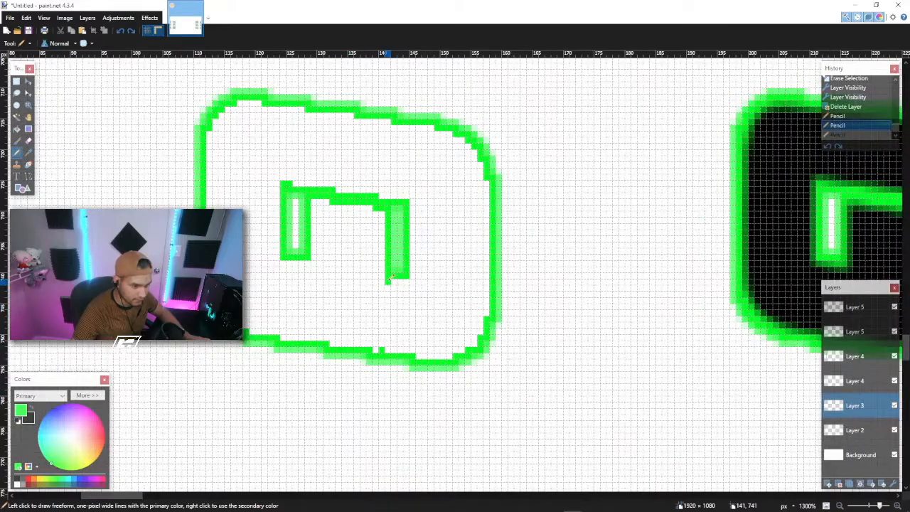
drag(389, 285, 388, 353)
scroll(416, 350, down, 3)
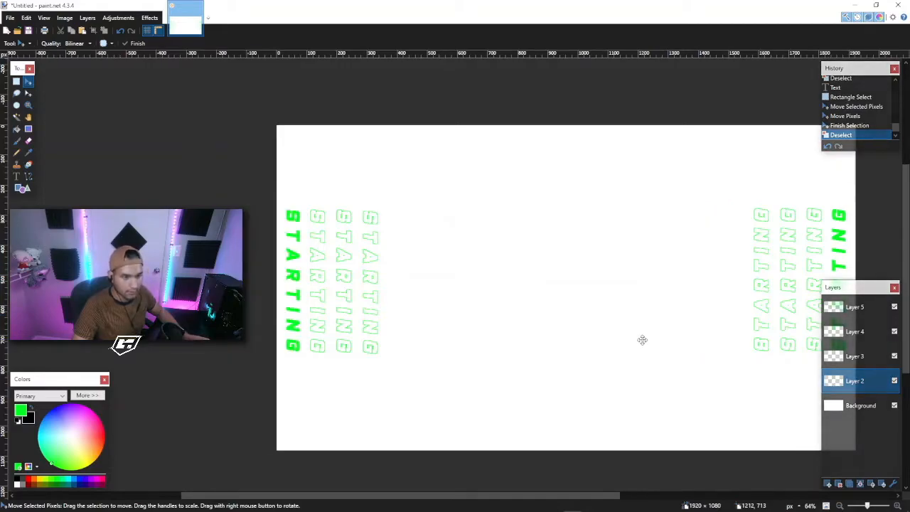
Add a new layer above Layer 5 and write STARTING horizontally between the columns in Closeness at size 192
click(853, 316)
click(827, 484)
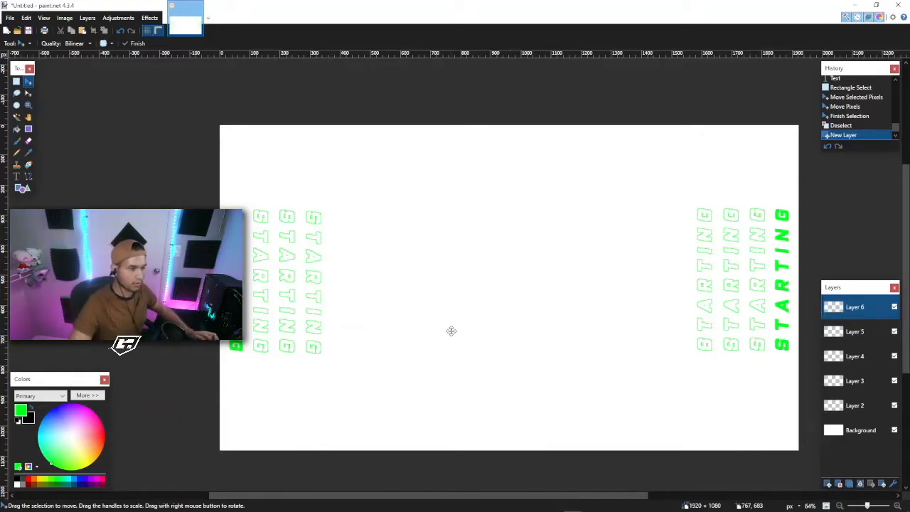
click(17, 177)
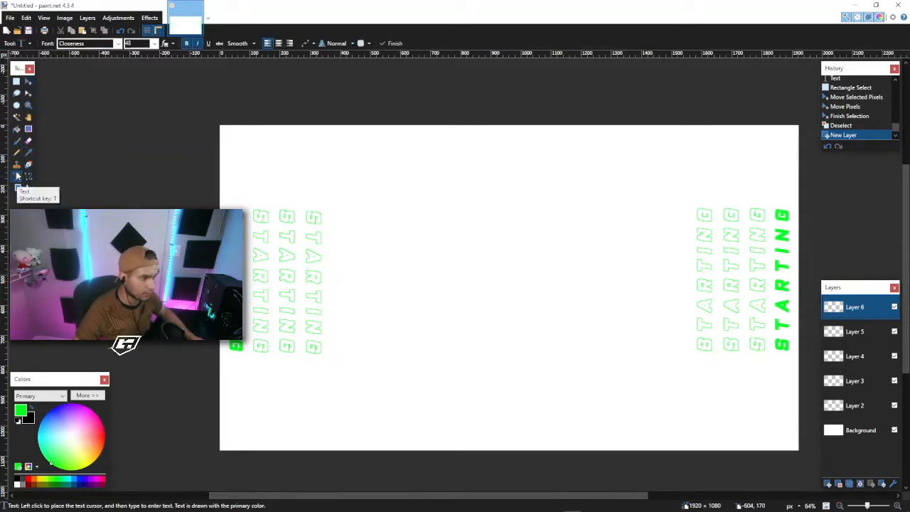
click(154, 44)
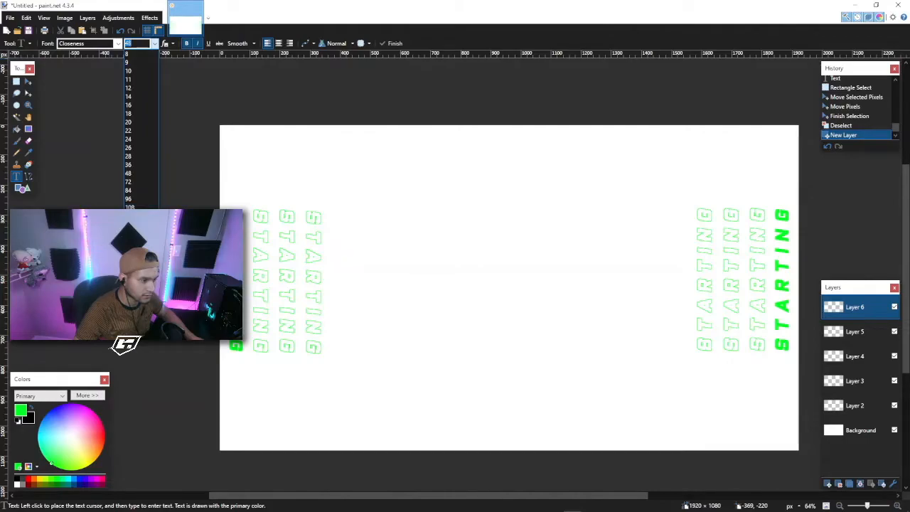
text(192)
key(Return)
click(403, 252)
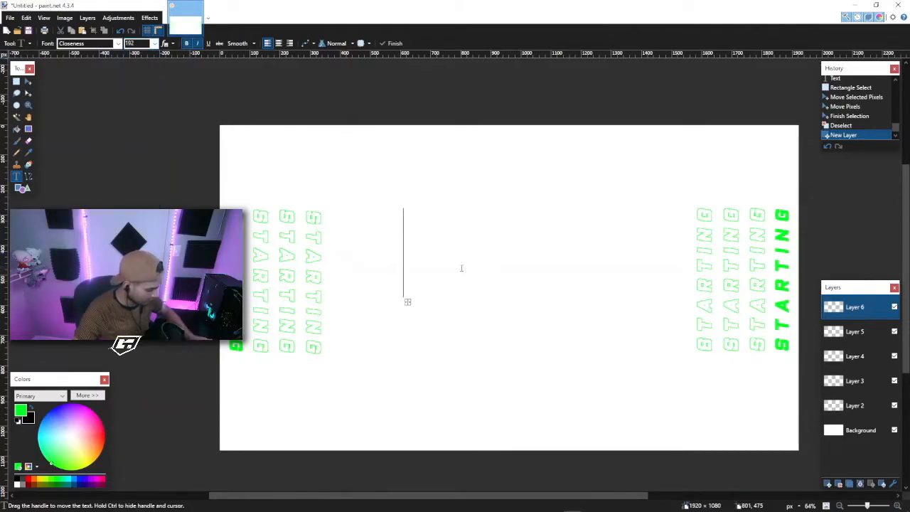
text(STARTI)
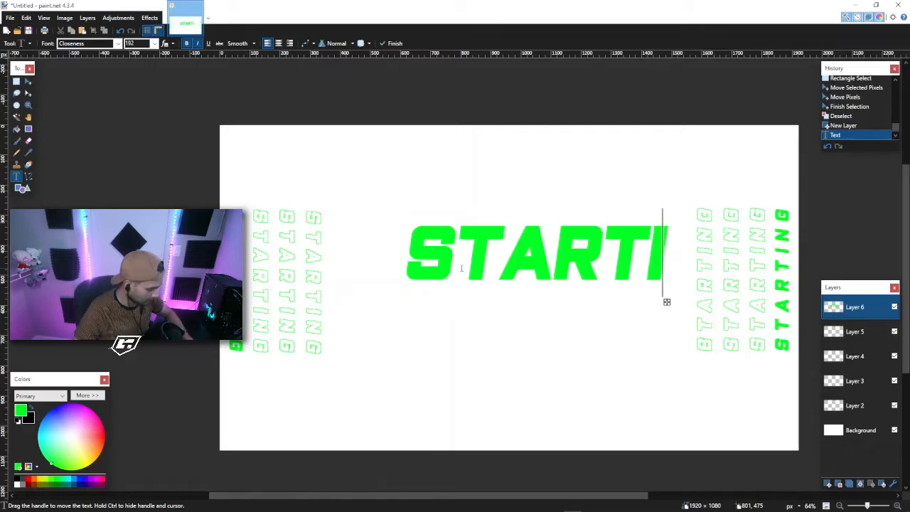
text(NG)
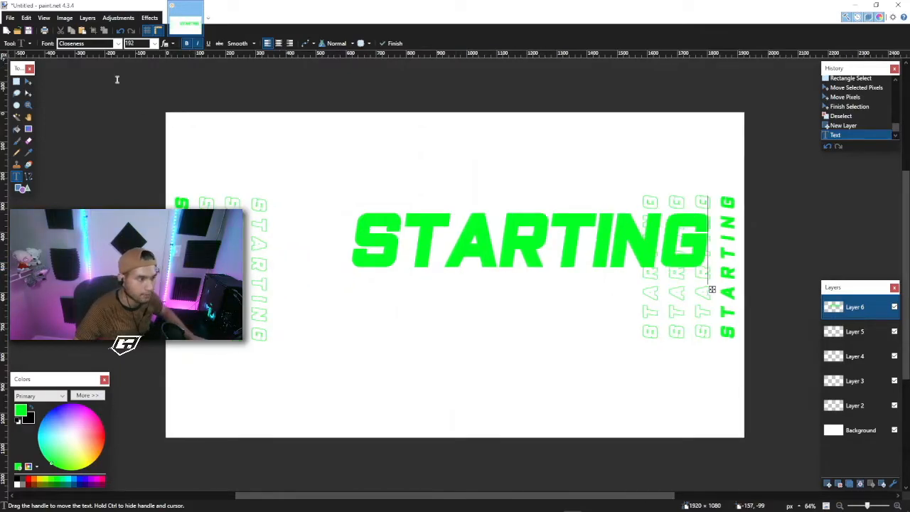
Remove bold and italic from the horizontal STARTING text, reduce it to size 144 and move it to the canvas centre
click(198, 44)
click(198, 44)
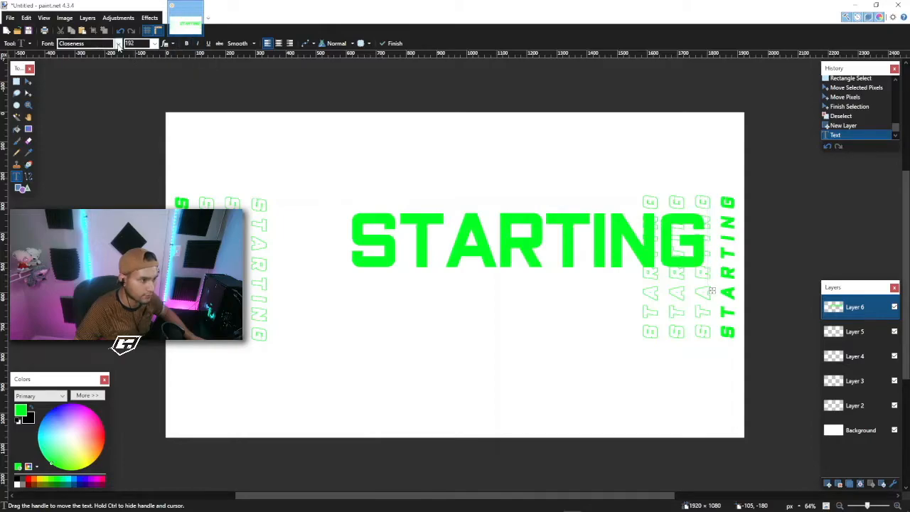
click(154, 44)
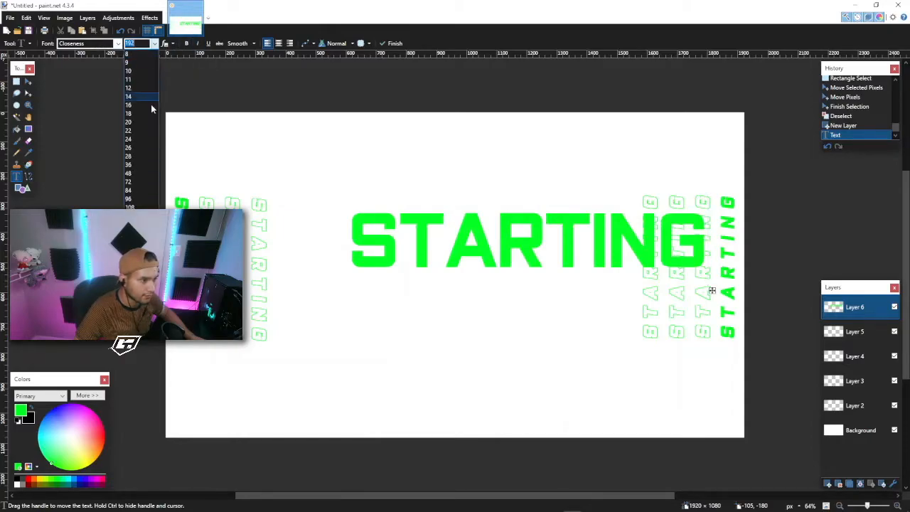
click(128, 216)
drag(622, 278, 600, 306)
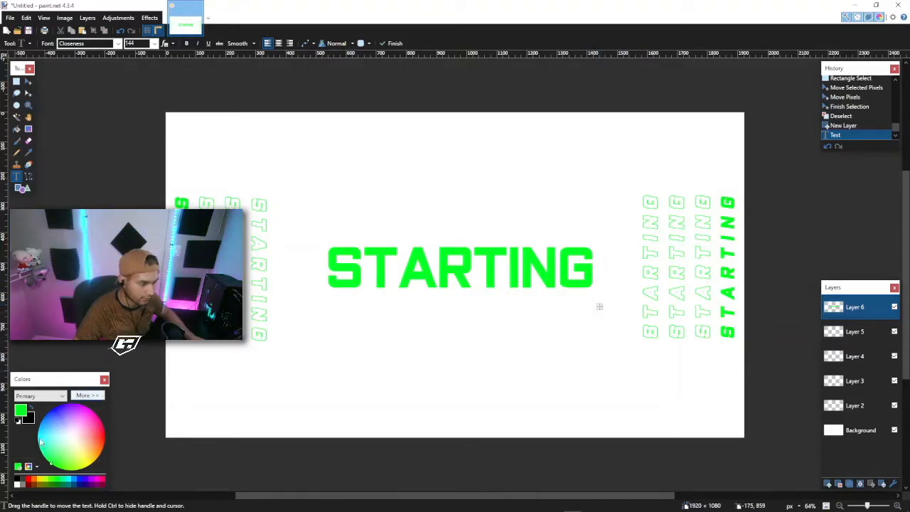
Change the central STARTING text to white and fill the Background layer with solid black
click(18, 485)
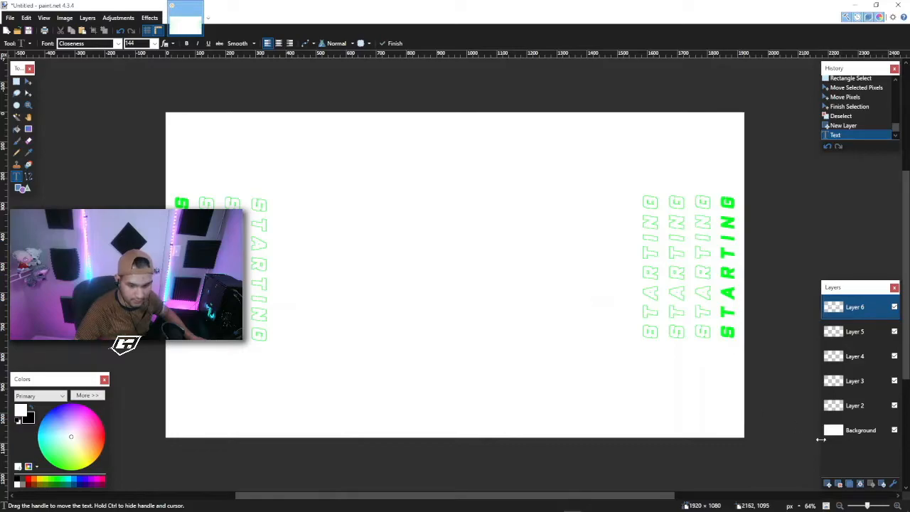
click(860, 431)
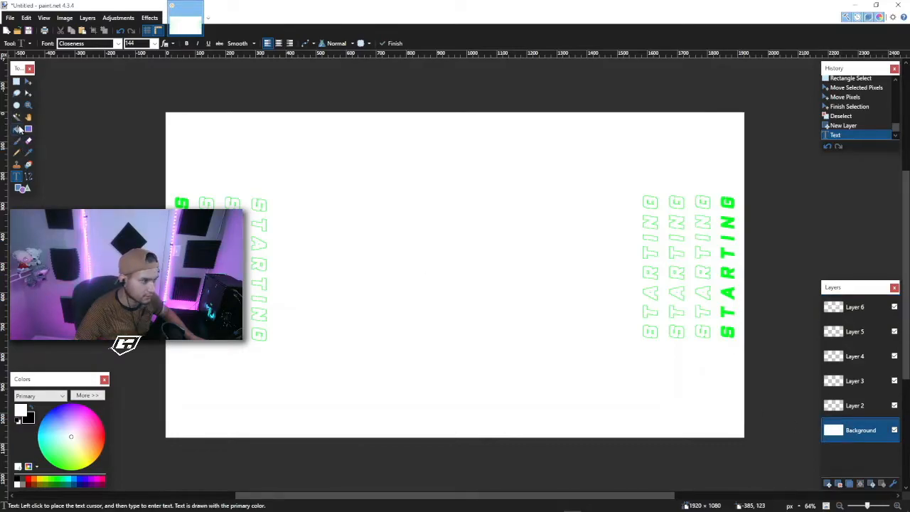
click(17, 128)
click(33, 406)
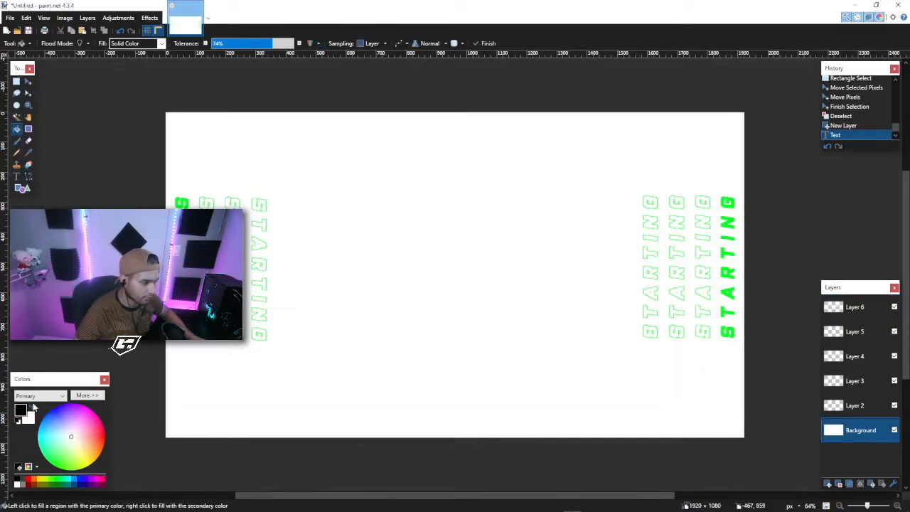
click(243, 163)
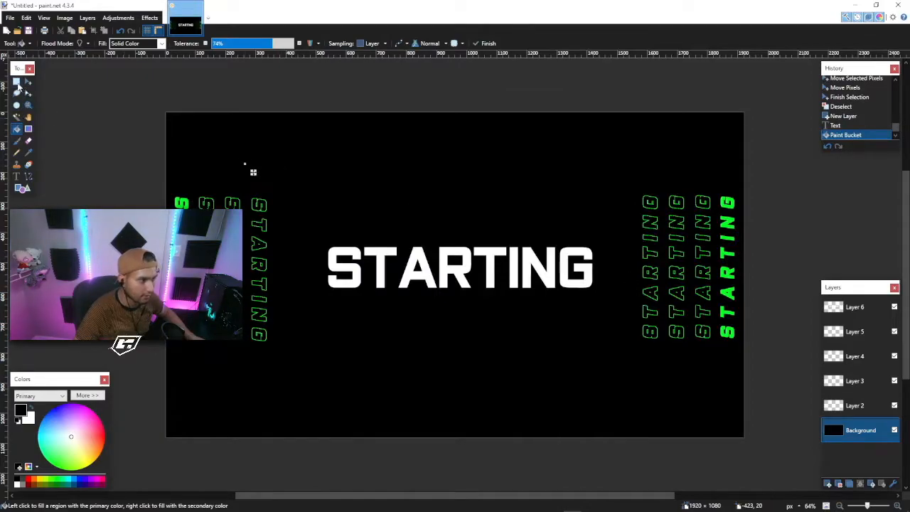
Add a new layer above Layer 6 and write SOON in green beneath the central STARTING text
click(17, 177)
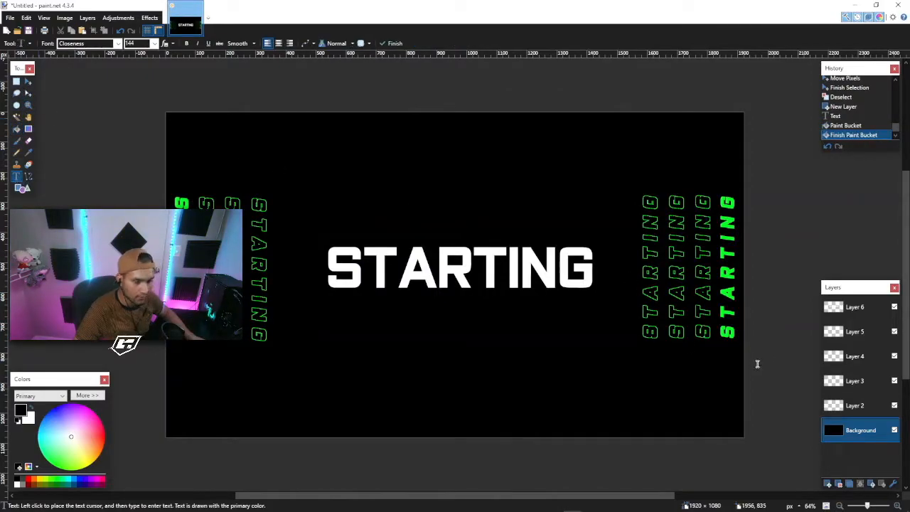
click(825, 311)
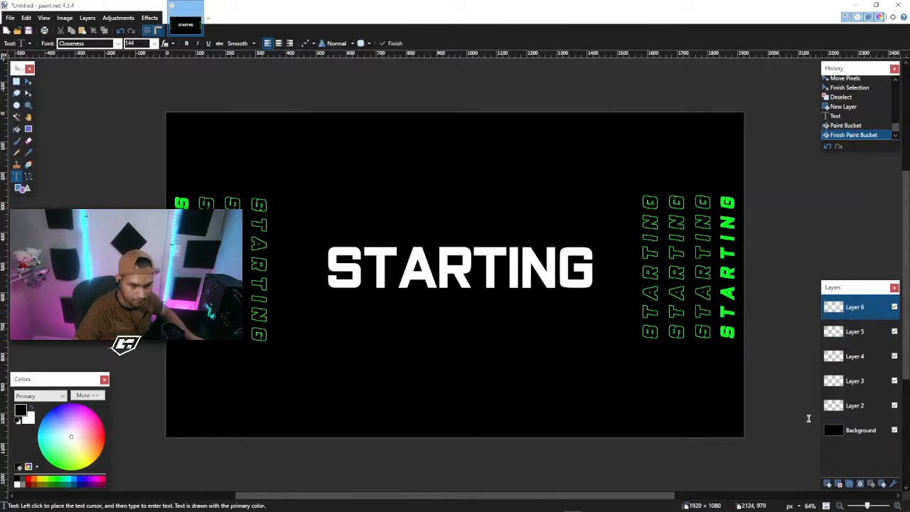
click(827, 485)
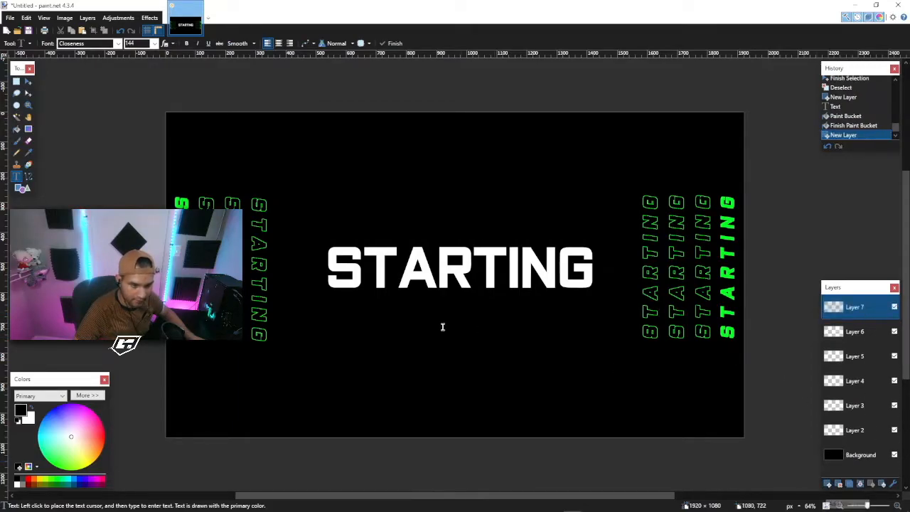
click(360, 329)
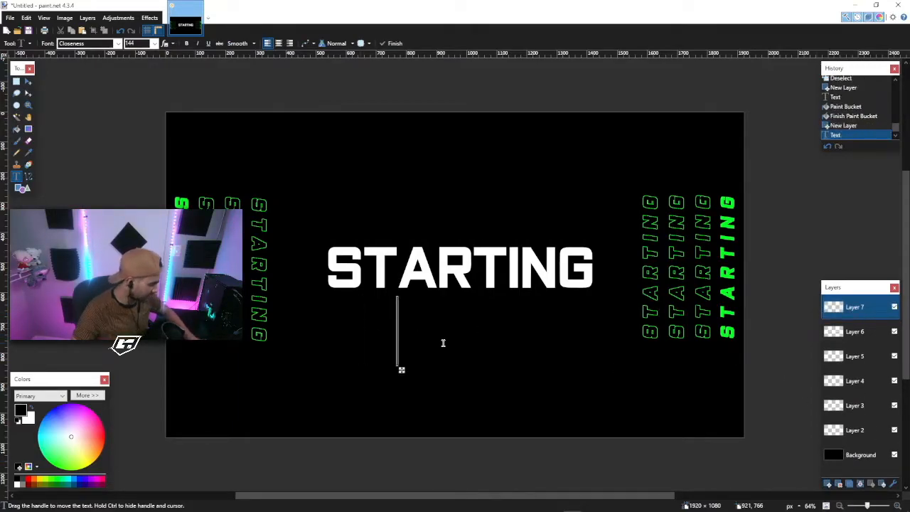
text(OON)
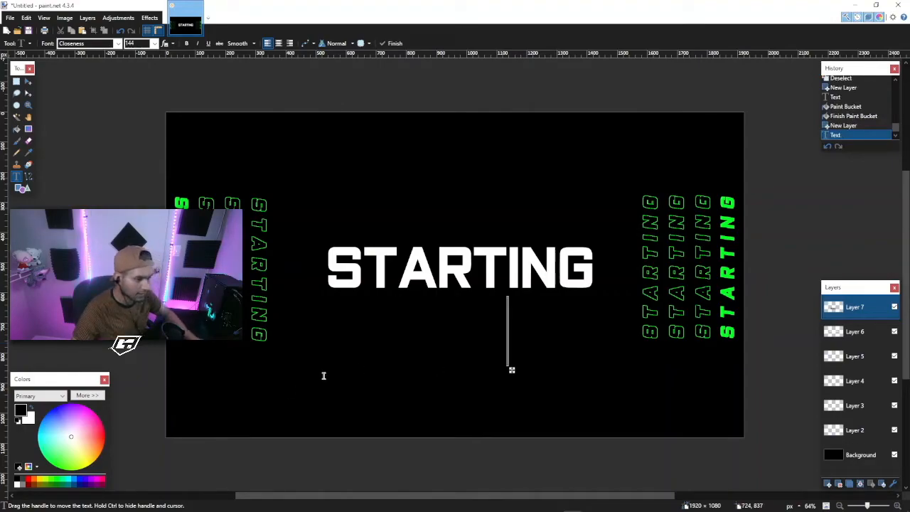
click(62, 483)
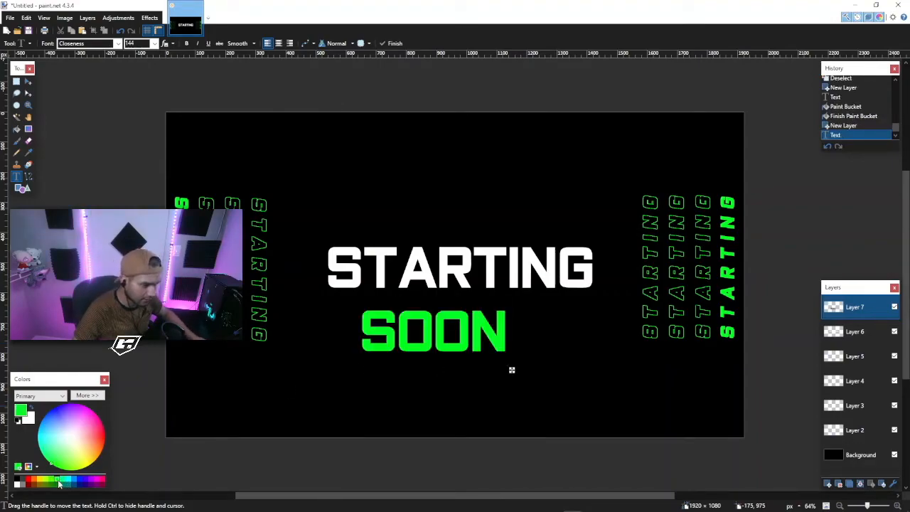
Set SOON to size 192, align its right end with the central STARTING and move both title lines up
click(154, 43)
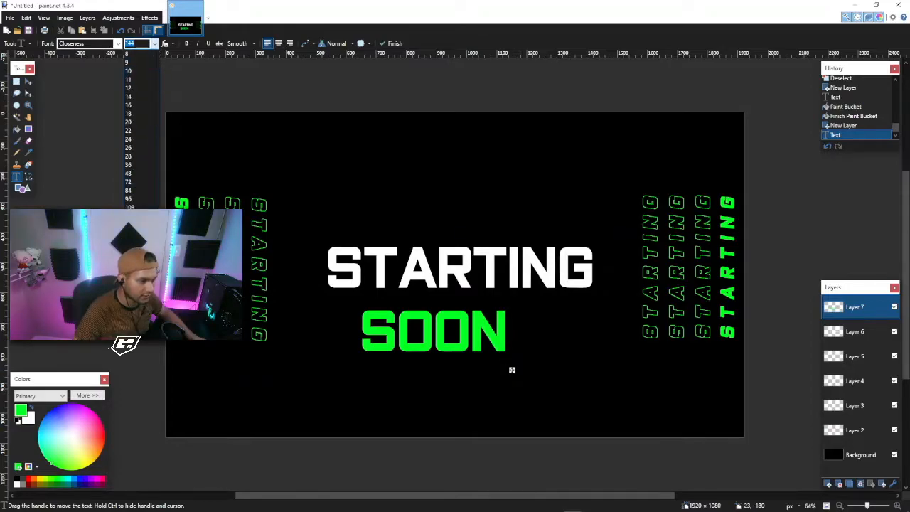
text(192)
key(Return)
drag(560, 381, 599, 376)
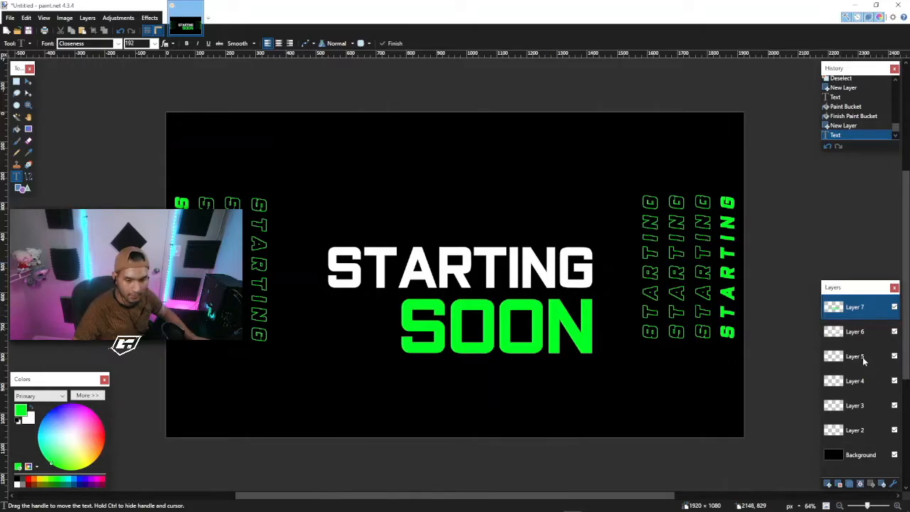
click(857, 333)
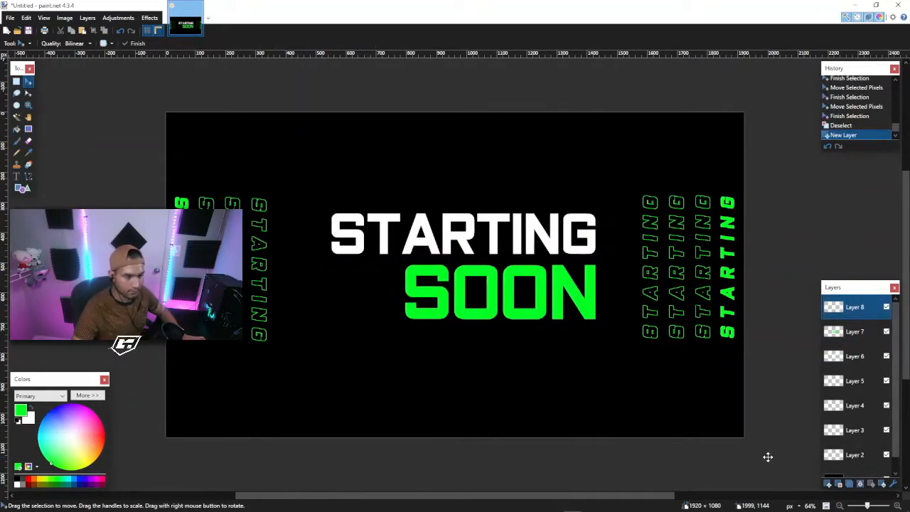
Paste the white logo onto Layer 8, scale it down and place it just left of SOON, then deselect
key(ctrl+v)
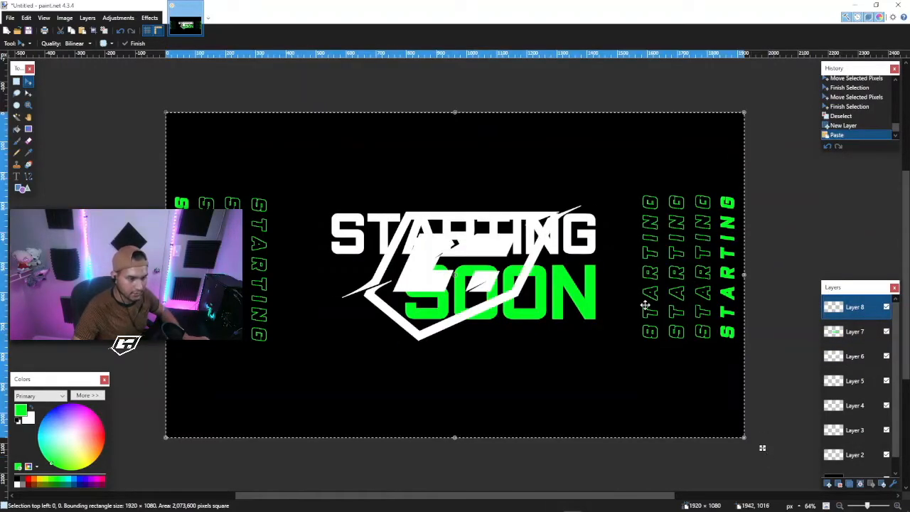
drag(168, 114, 483, 320)
drag(690, 365, 593, 328)
drag(412, 283, 395, 285)
key(ctrl+d)
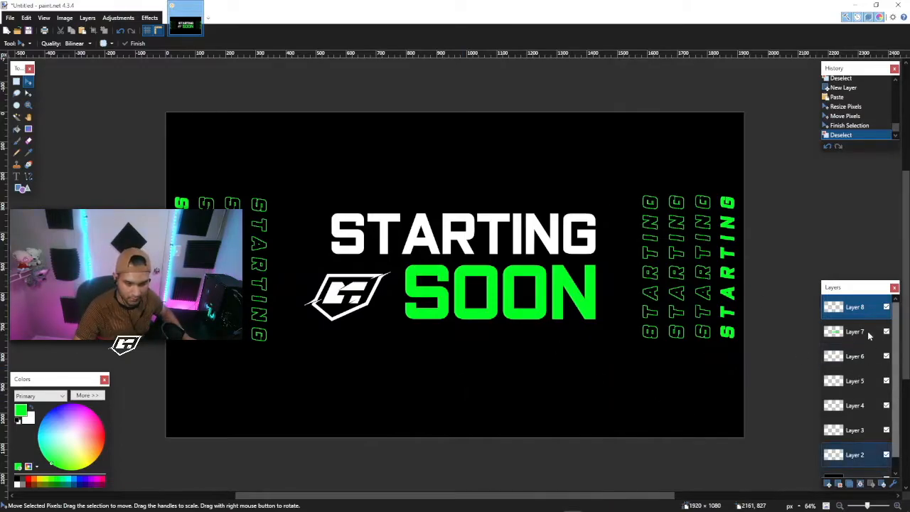
Add a new layer above Layer 8 and write a green V above the central STARTING text
click(828, 484)
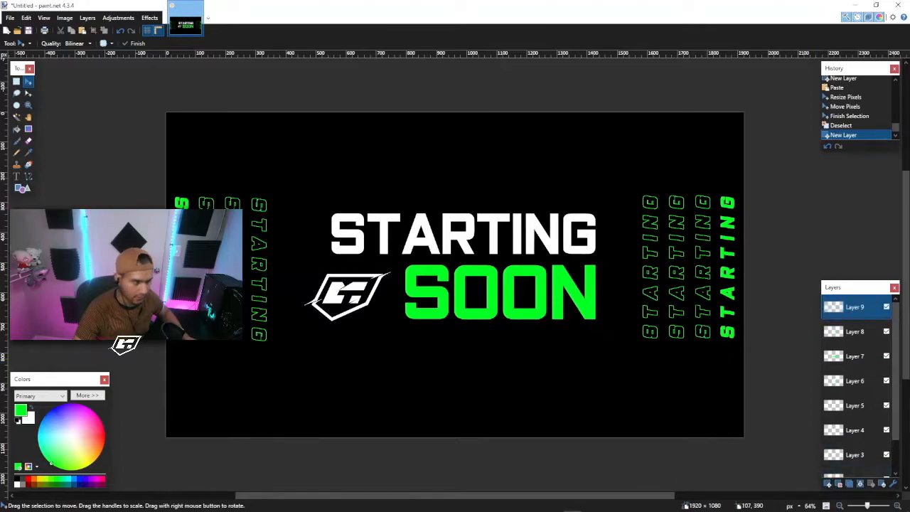
click(27, 190)
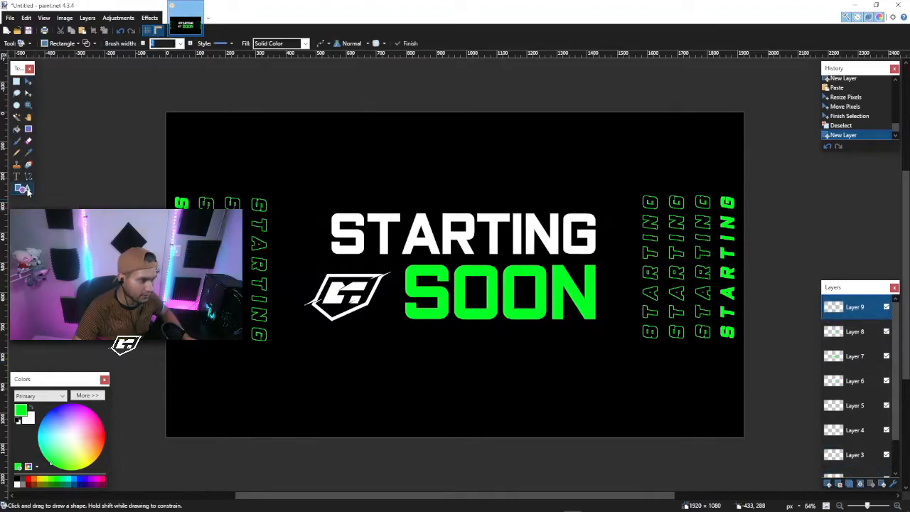
click(16, 176)
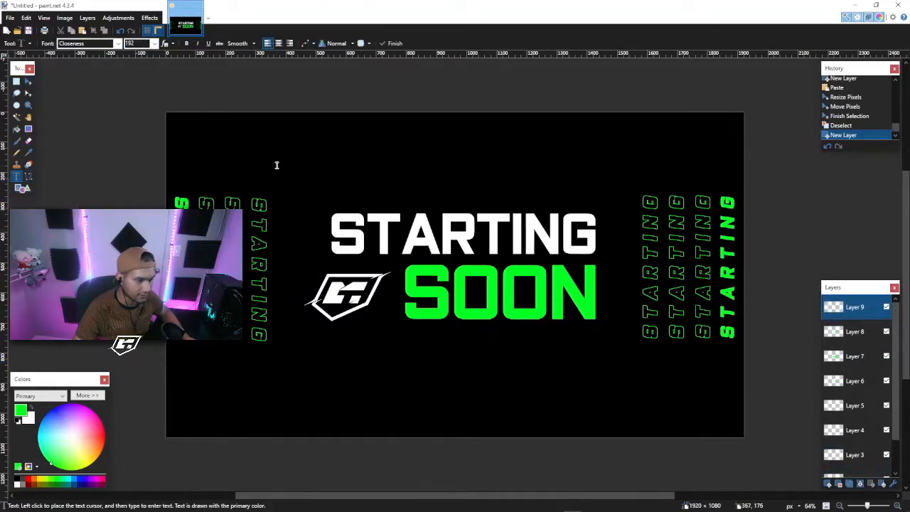
click(313, 159)
text(V)
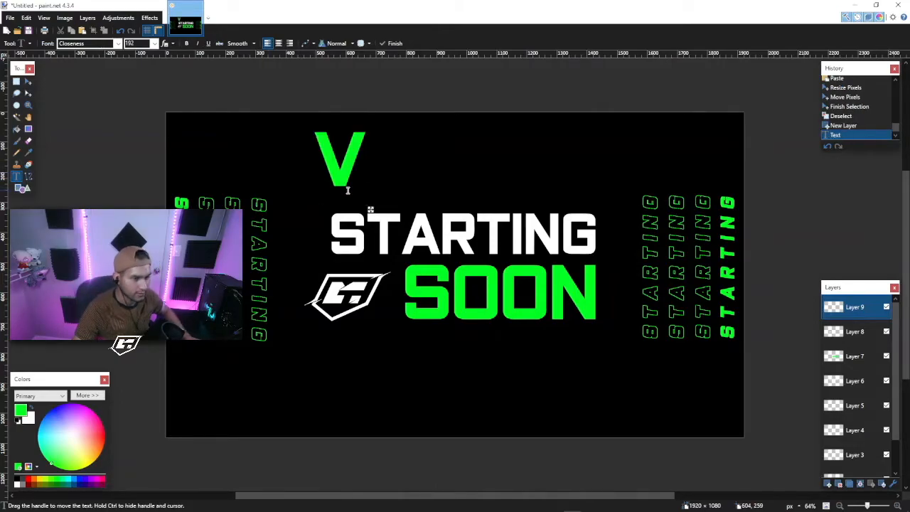
Change the V's font to MADE TOMMY and its size to 96
click(117, 43)
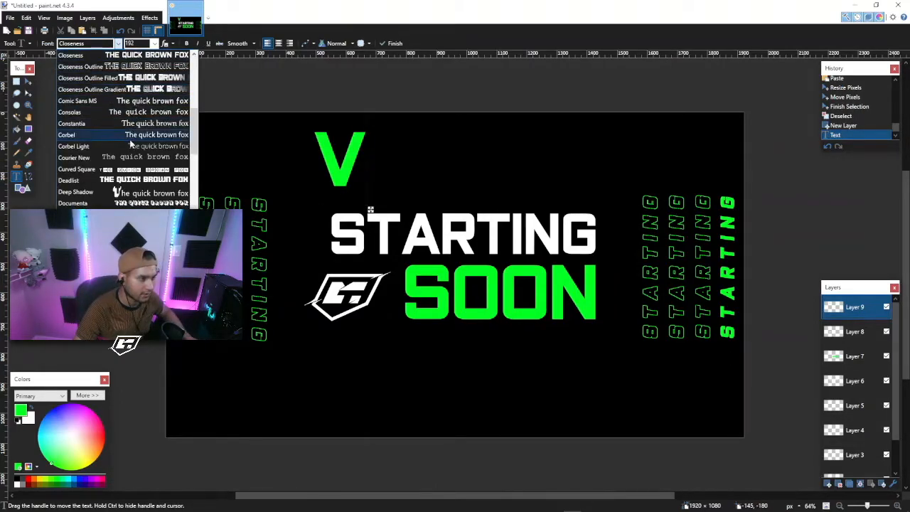
click(144, 180)
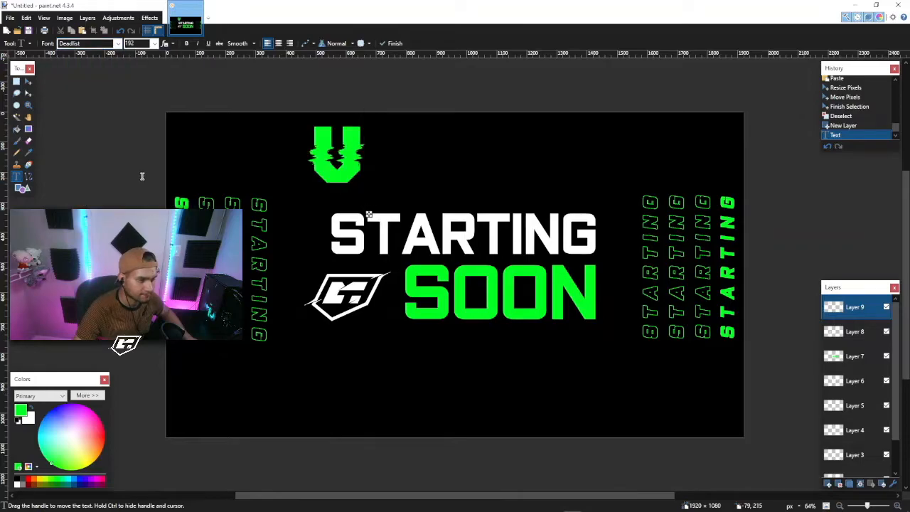
click(118, 43)
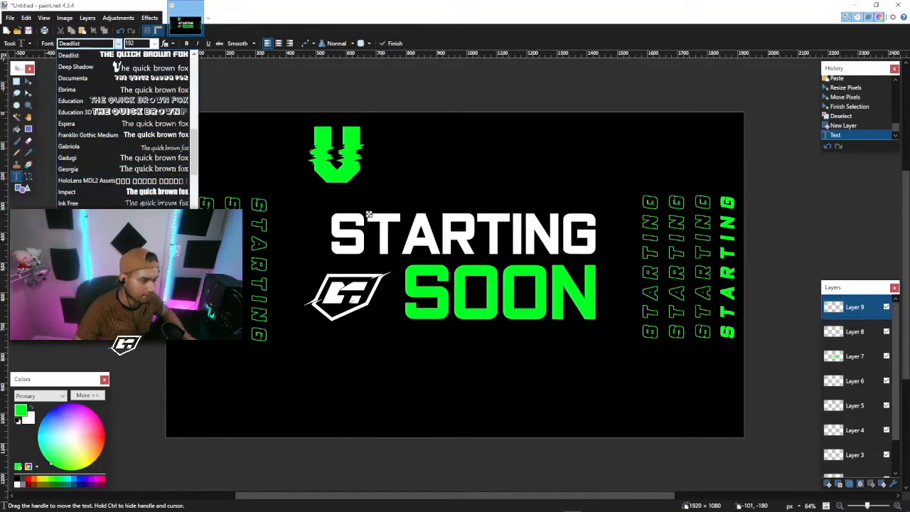
click(142, 260)
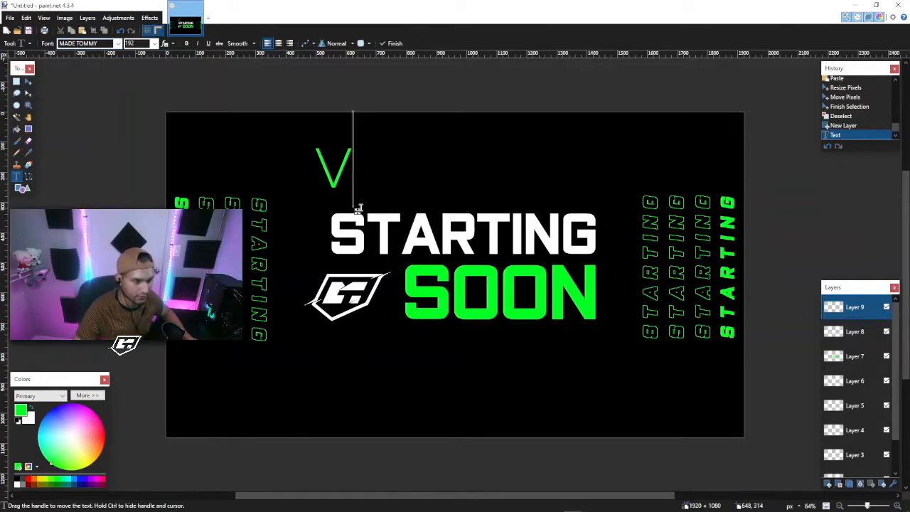
click(155, 43)
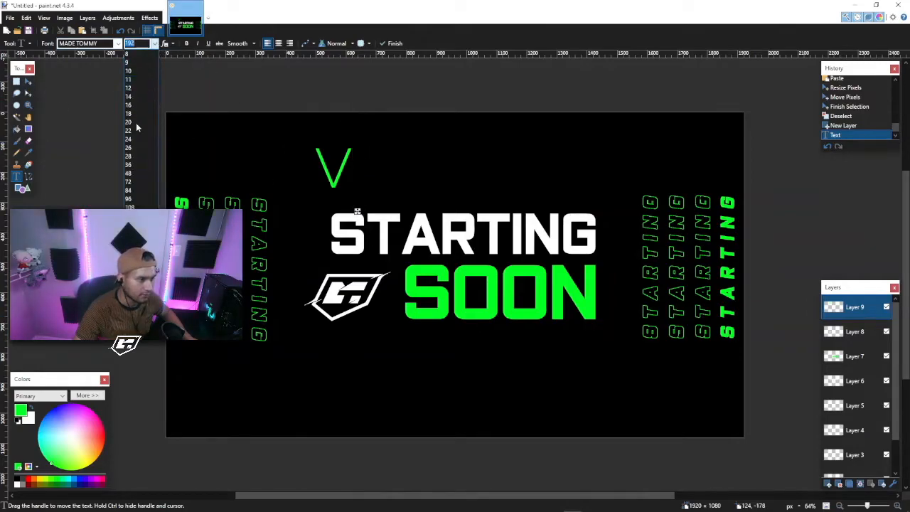
click(132, 200)
Try bold, italic and underline styling on the V, switching each one off again
click(187, 43)
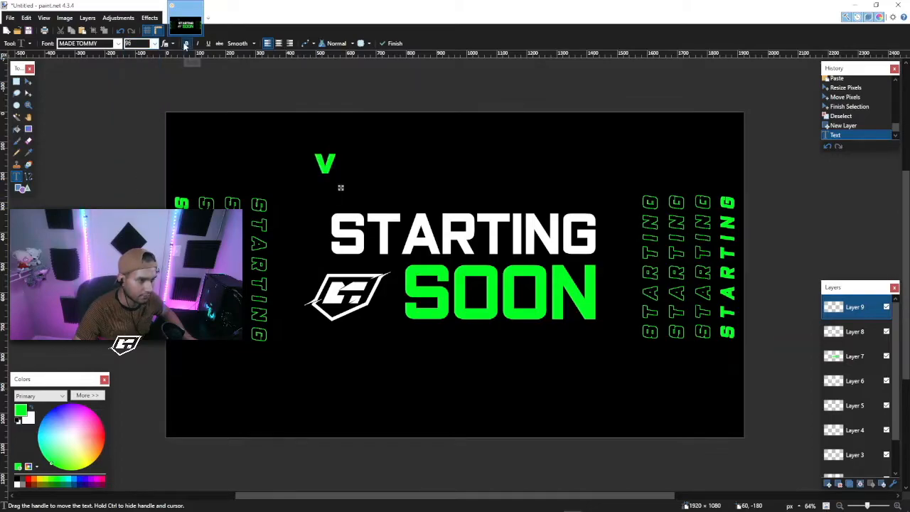
click(186, 43)
click(198, 44)
click(199, 43)
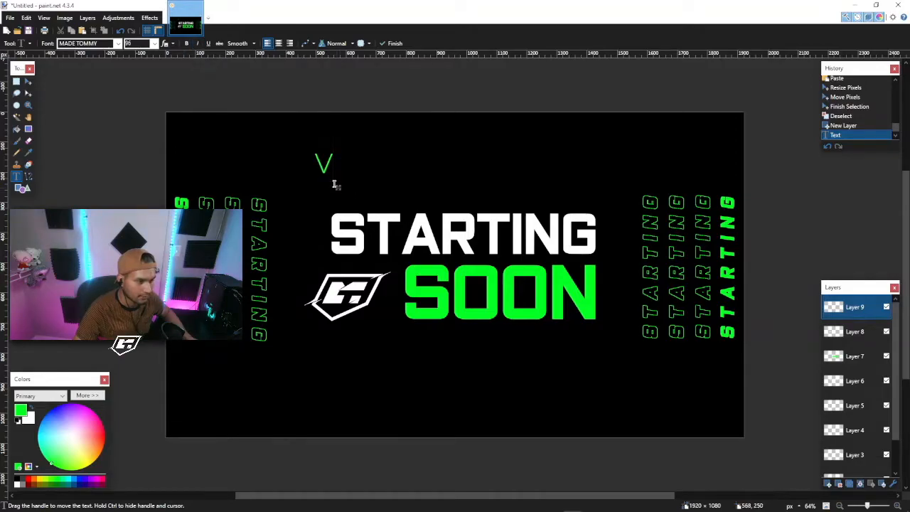
click(208, 43)
click(208, 44)
Move the V beneath the innermost right STARTING column and stack two more Vs below it as a downward triple chevron
drag(337, 187, 675, 394)
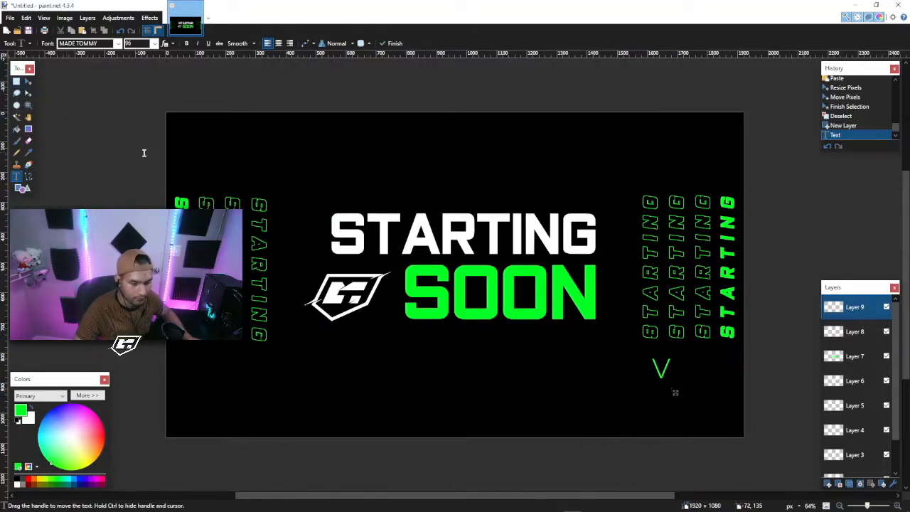
click(437, 375)
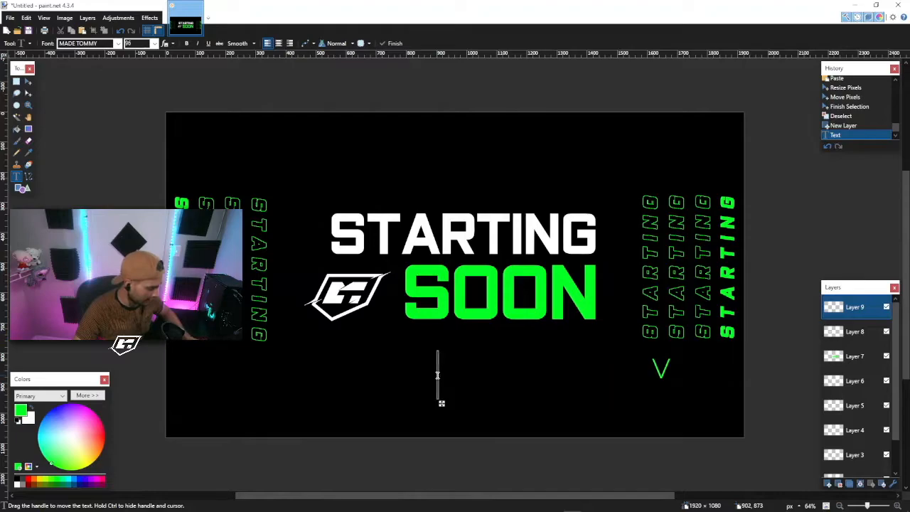
text(V)
drag(467, 406, 686, 412)
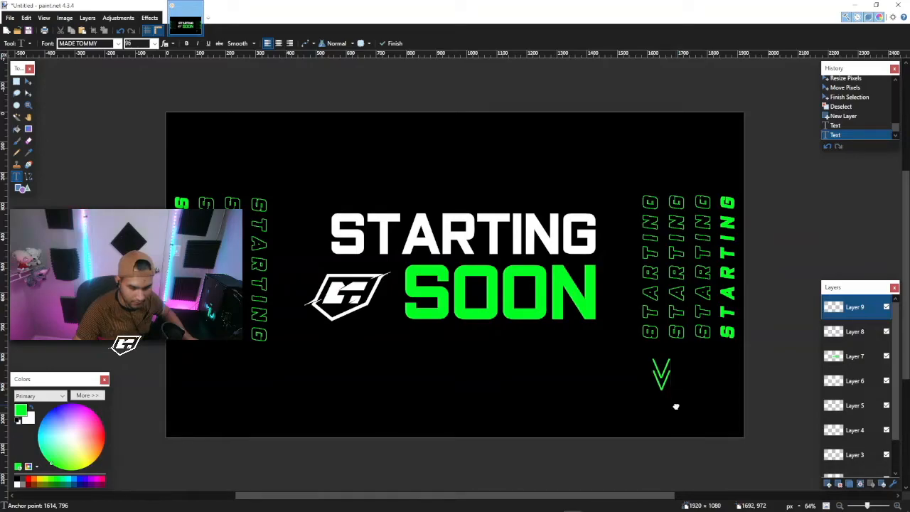
click(563, 377)
text(V)
drag(587, 403, 679, 421)
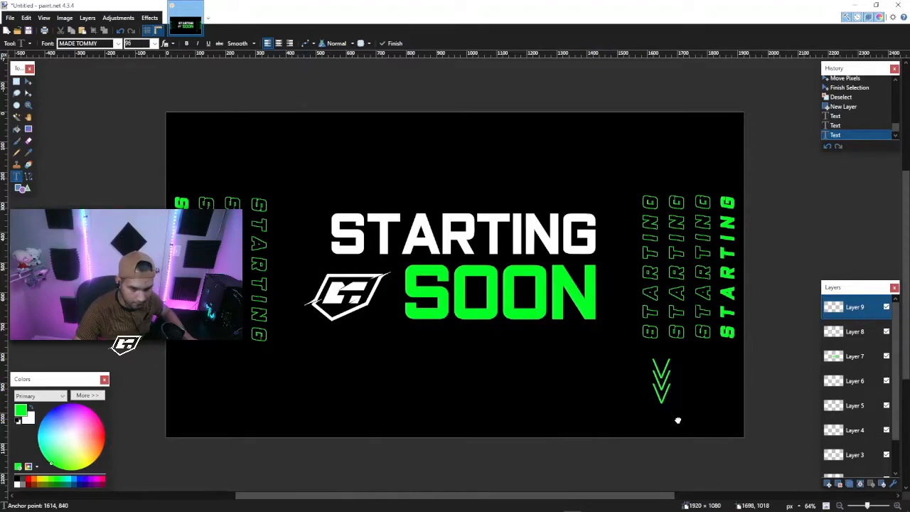
drag(677, 419, 677, 418)
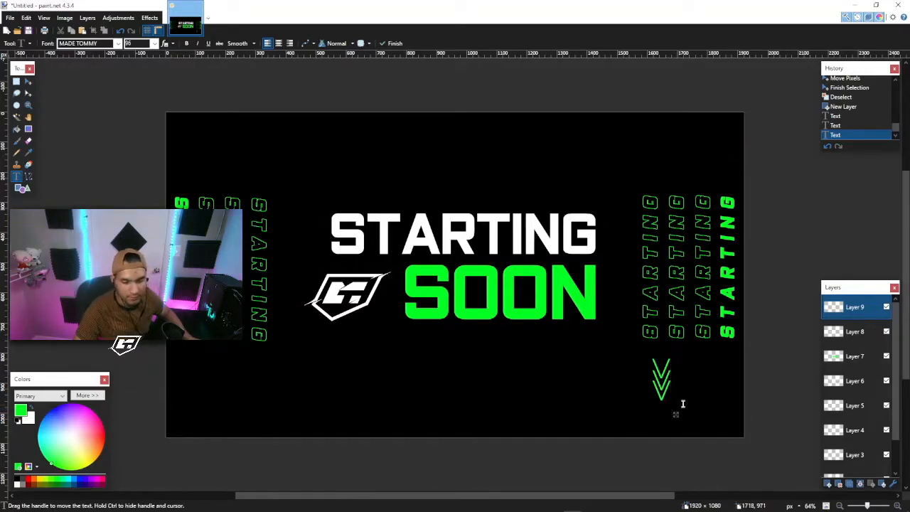
Toggle Layer 9's visibility to compare the design with and without the triple chevron
click(885, 307)
double_click(886, 307)
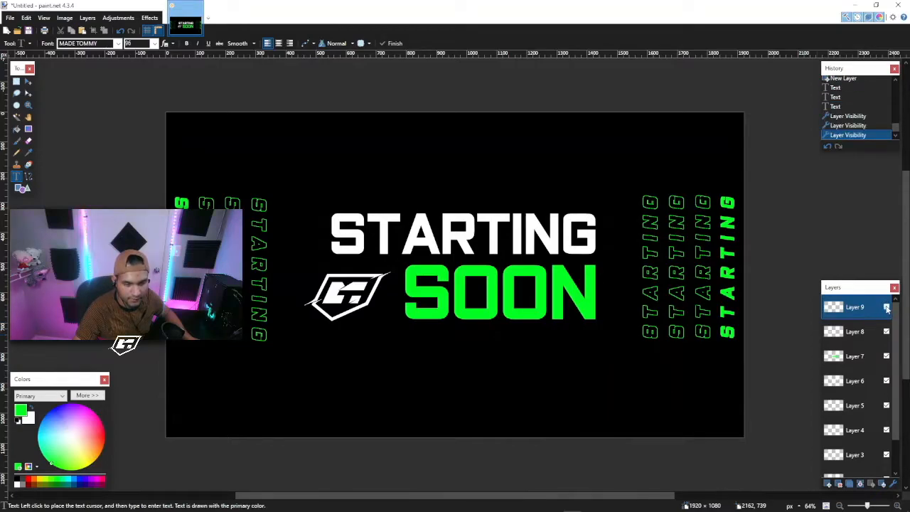
click(886, 307)
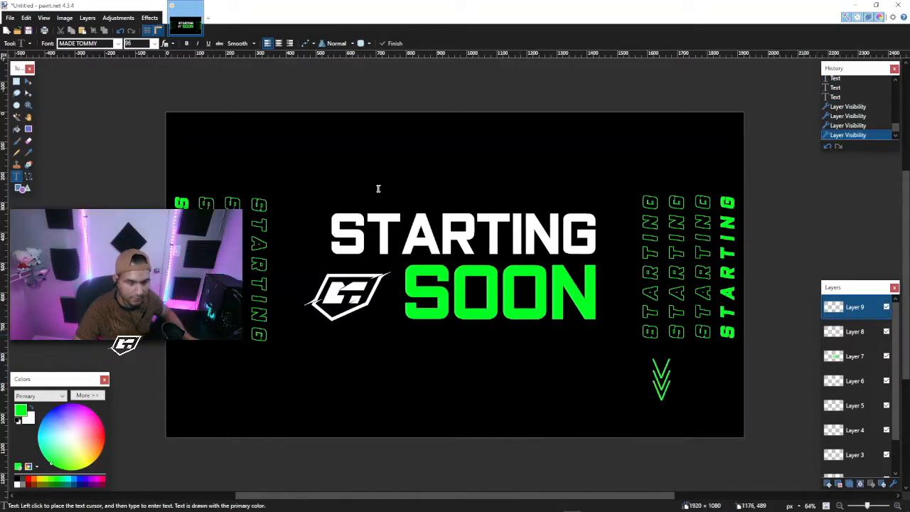
Select the triple chevron, copy it and place a pasted copy beneath the left STARTING columns
click(16, 82)
drag(630, 342, 682, 409)
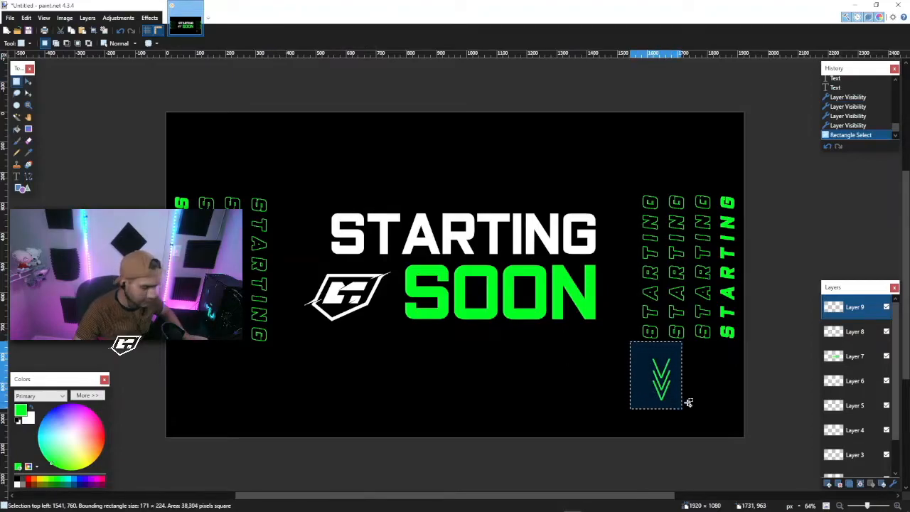
key(ctrl+c)
key(ctrl+v)
drag(642, 371, 246, 365)
Paste two more triple chevrons, place them near the upper left and upper right ends of the central STARTING, and deselect
key(ctrl+v)
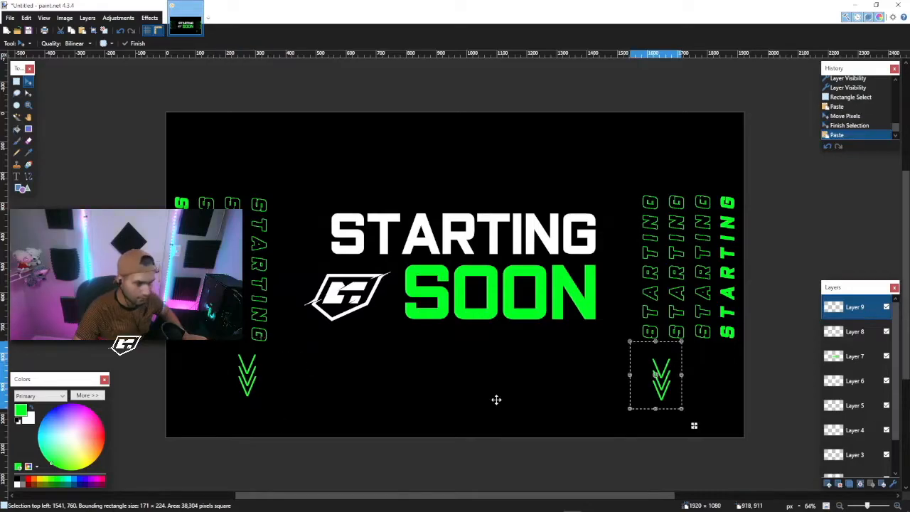
drag(655, 367, 296, 182)
key(ctrl+v)
drag(646, 343, 602, 180)
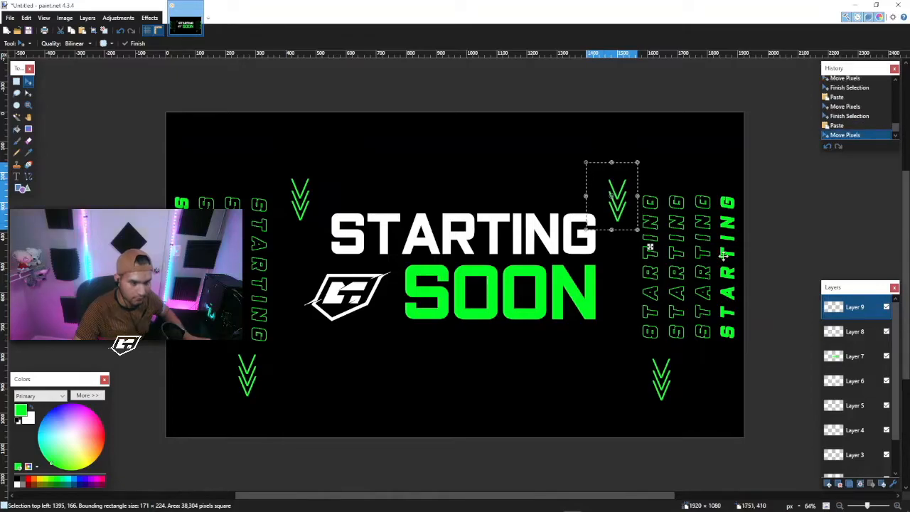
key(ctrl+d)
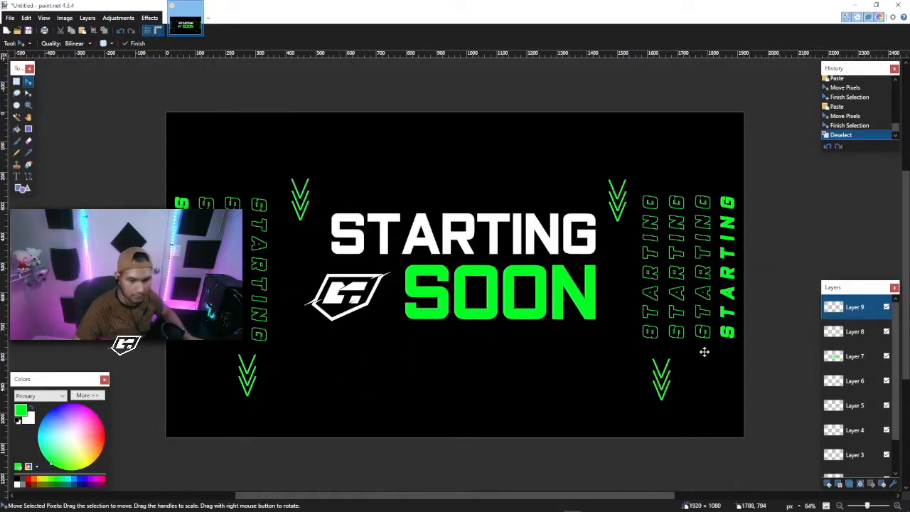
Add a new layer above Layer 9 and write a green X above the central STARTING text
click(829, 484)
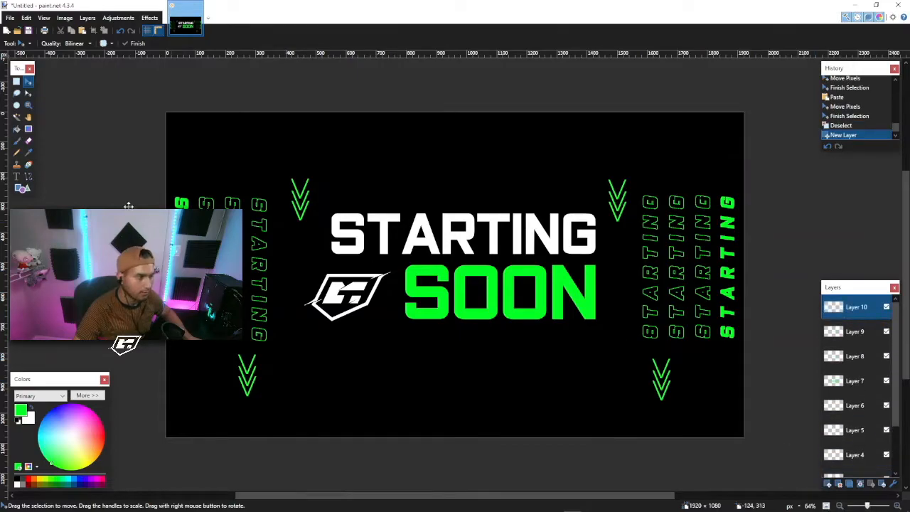
click(17, 177)
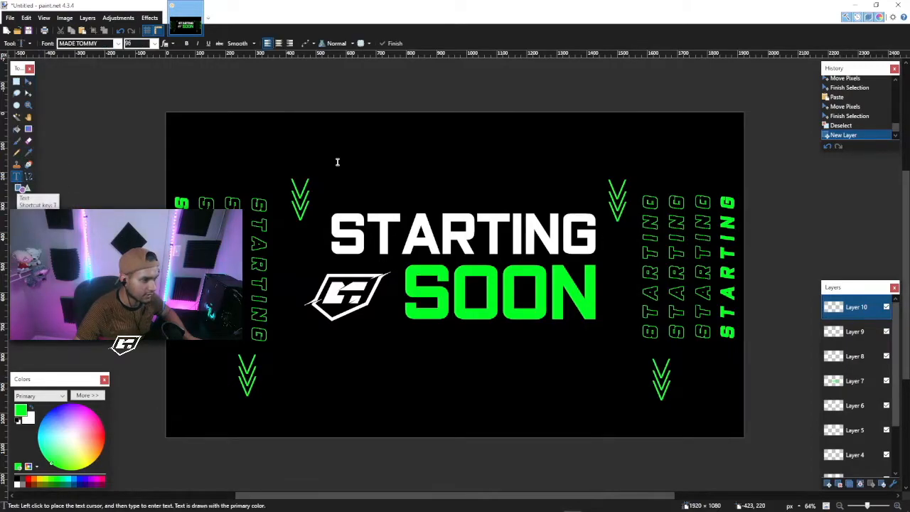
click(364, 155)
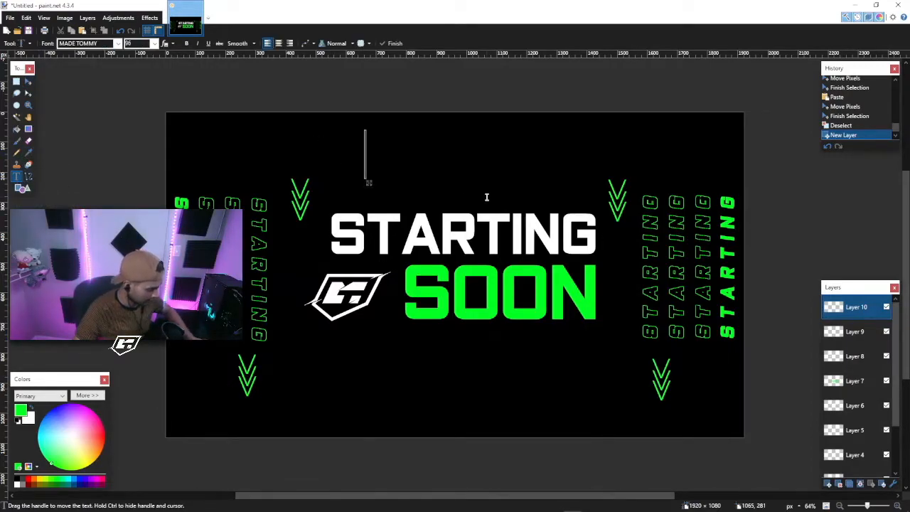
text(X)
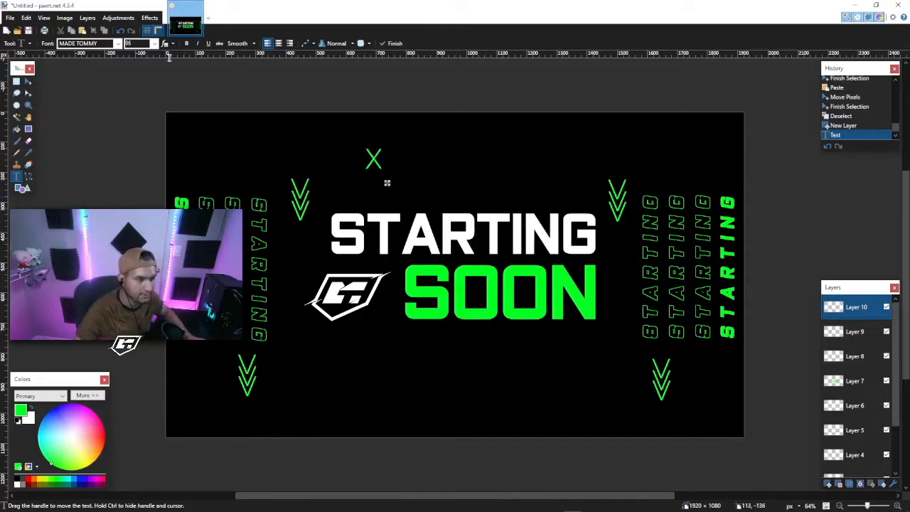
Change the X's font to Microsoft YaHei UI Light
click(118, 44)
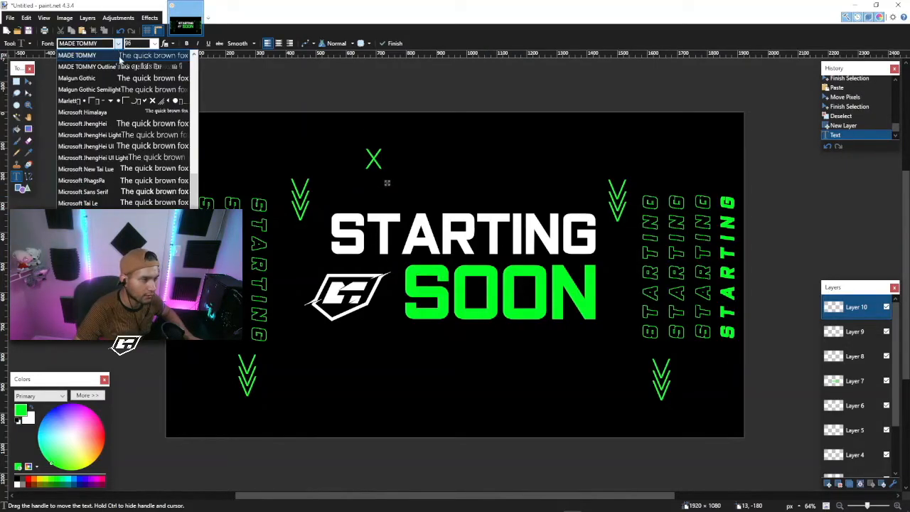
click(143, 127)
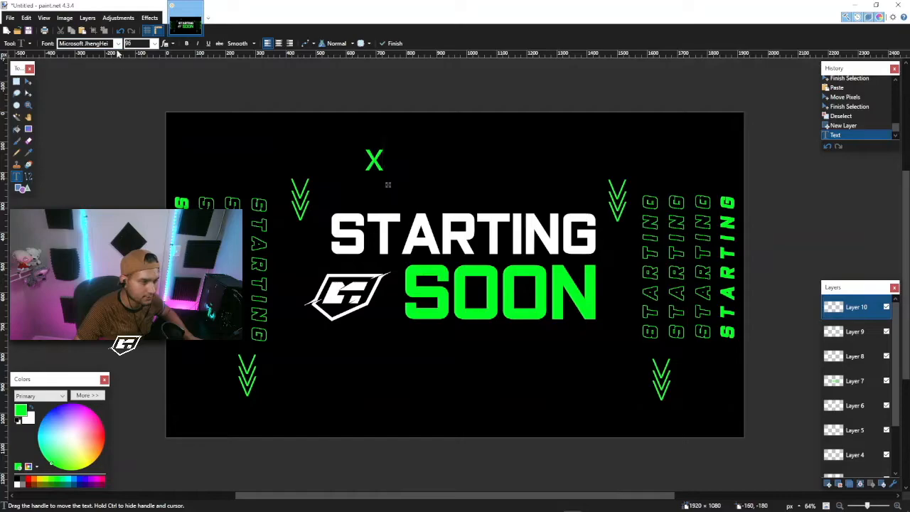
click(118, 44)
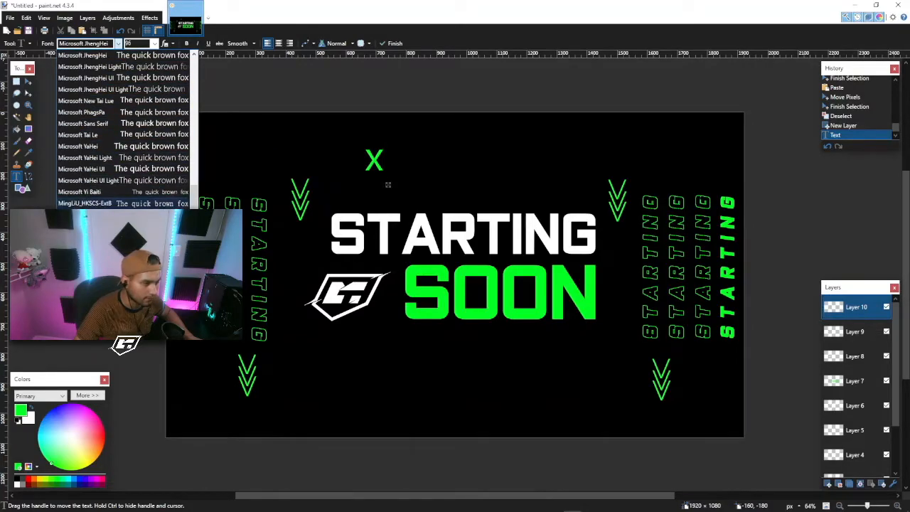
click(152, 180)
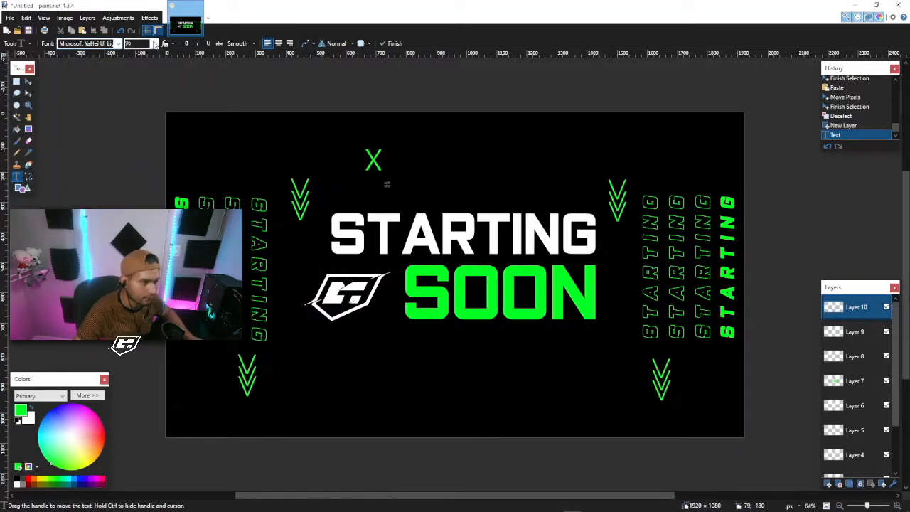
Delete the green X text and draw a green square outline about 158 px wide above the central STARTING
key(BackSpace)
click(28, 178)
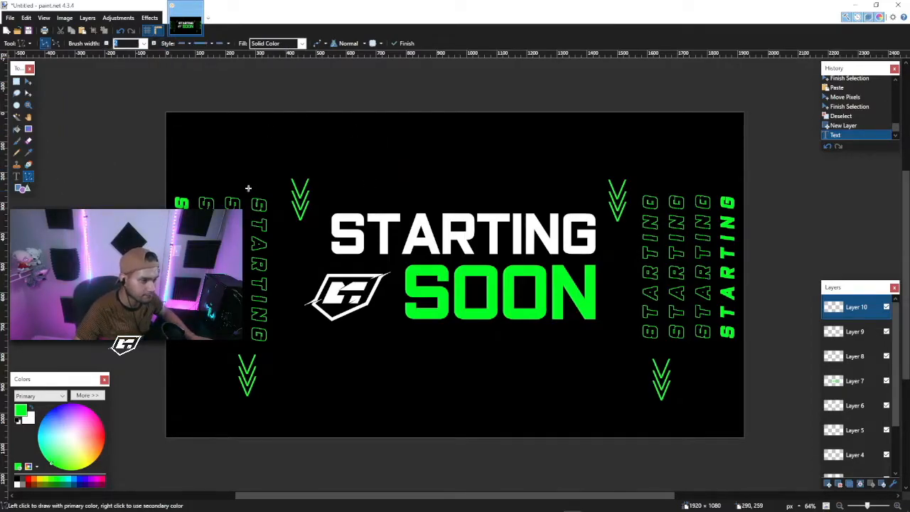
click(22, 189)
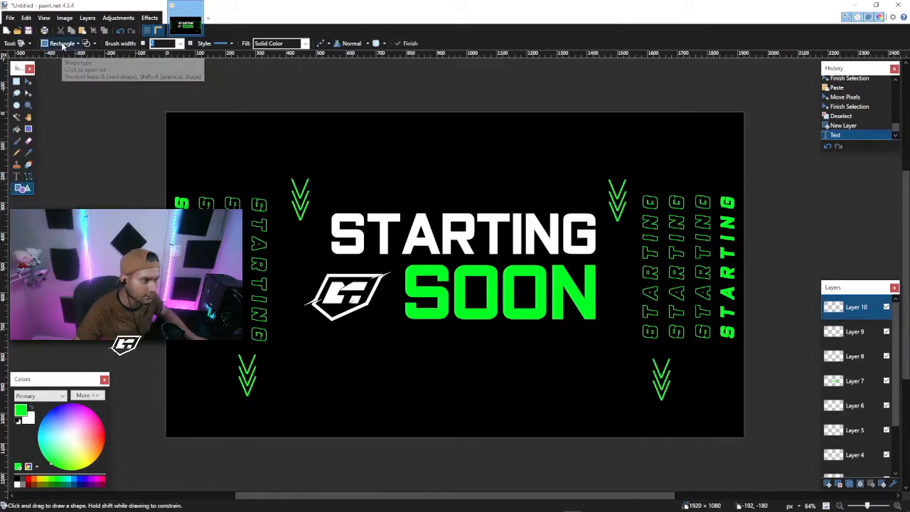
drag(344, 136, 392, 173)
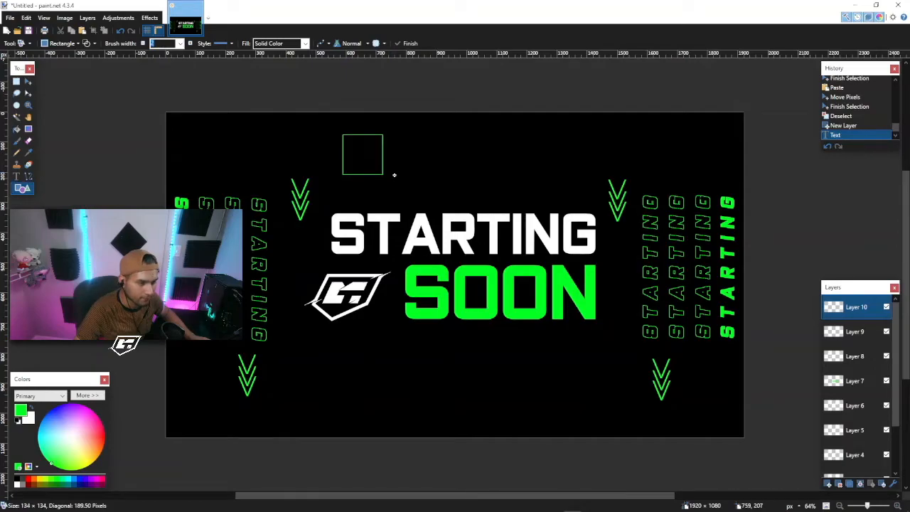
mouse_move(392, 173)
mouse_down()
mouse_move(401, 193)
mouse_move(387, 175)
mouse_move(395, 182)
mouse_up()
click(798, 327)
click(885, 306)
click(886, 307)
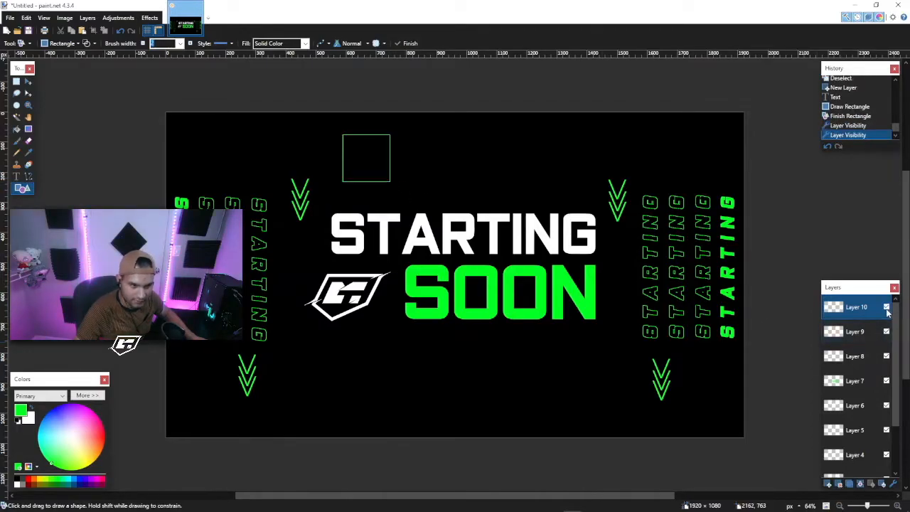
Add a new layer and draw a green diagonal line from the square's upper-left to its lower-right corner, with brush width 4
click(828, 484)
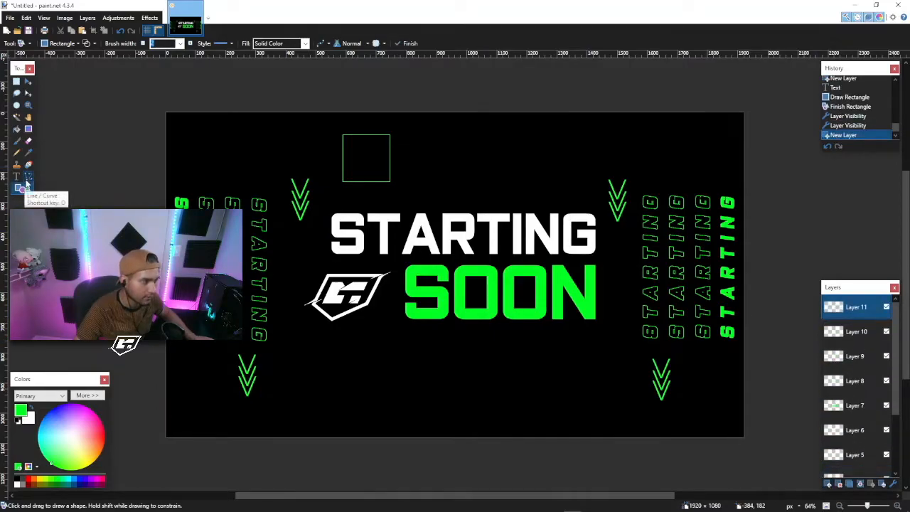
ctrl+scroll(374, 179, up, 1)
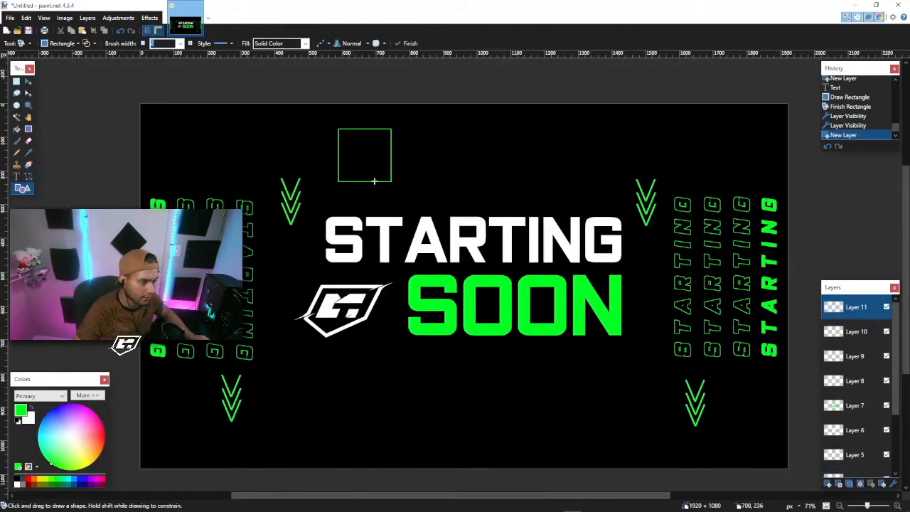
click(29, 177)
ctrl+scroll(361, 133, up, 10)
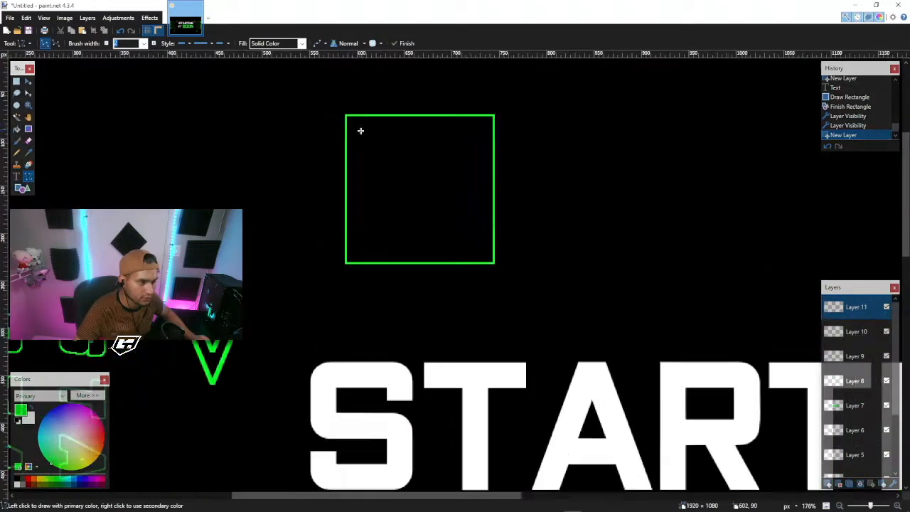
scroll(330, 100, up, 3)
ctrl+scroll(294, 126, up, 4)
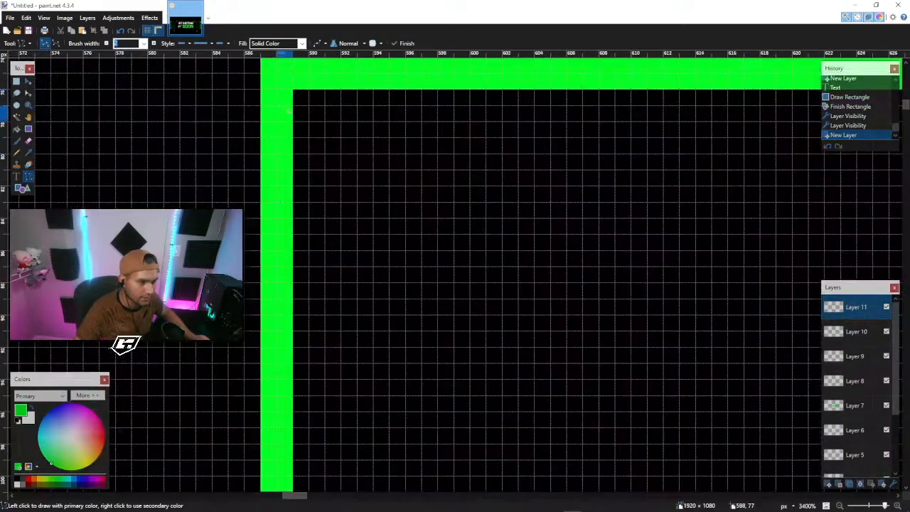
scroll(278, 183, up, 3)
mouse_move(264, 233)
mouse_down()
mouse_move(398, 264)
mouse_move(620, 390)
mouse_move(652, 347)
mouse_move(681, 352)
mouse_move(681, 374)
mouse_move(630, 370)
mouse_move(661, 362)
mouse_move(651, 354)
mouse_up()
ctrl+scroll(498, 319, down, 8)
scroll(632, 376, right, 5)
scroll(640, 363, down, 6)
ctrl+scroll(672, 364, up, 3)
ctrl+scroll(640, 371, up, 2)
ctrl+scroll(629, 370, up, 2)
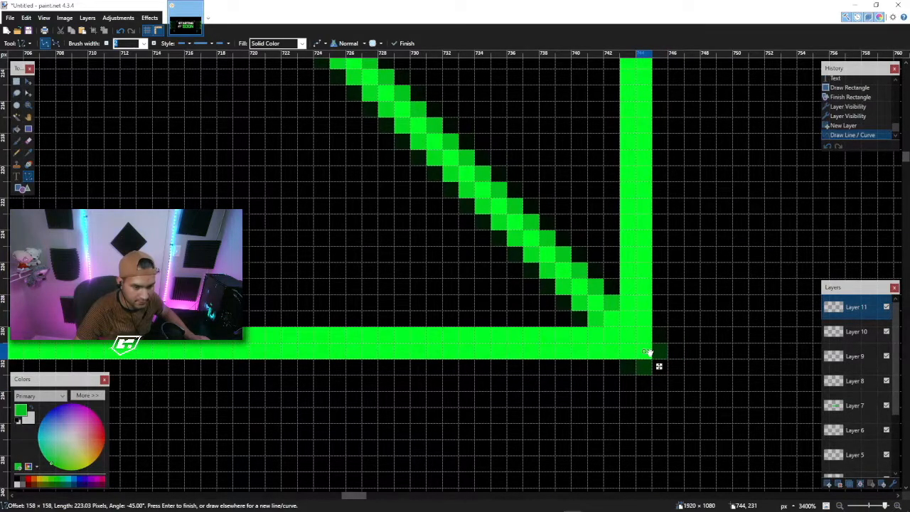
click(154, 44)
Draw the second diagonal from the square's lower-left to its upper-right corner to complete the X, and delete the guide square's Layer 10
ctrl+scroll(361, 232, down, 10)
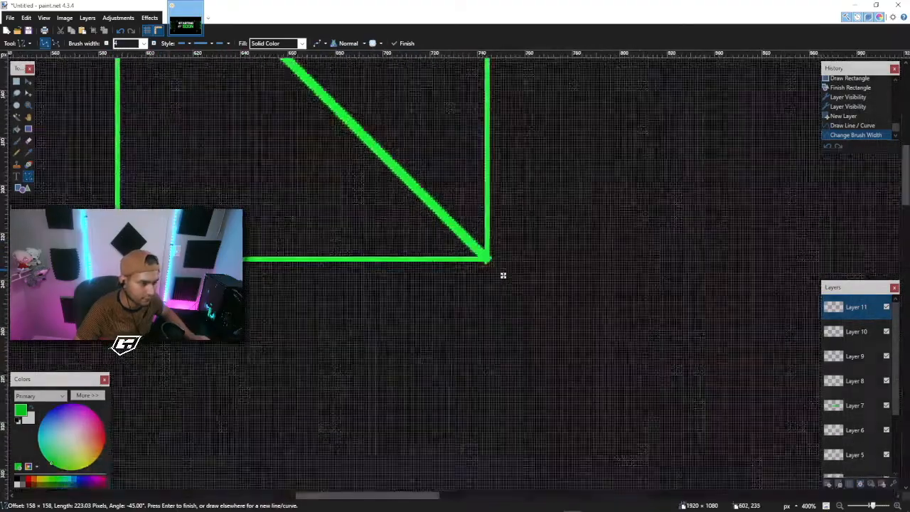
scroll(436, 276, up, 10)
scroll(93, 254, up, 1)
drag(92, 254, 629, 179)
scroll(575, 221, down, 4)
scroll(646, 210, down, 10)
scroll(638, 211, up, 3)
scroll(641, 221, up, 10)
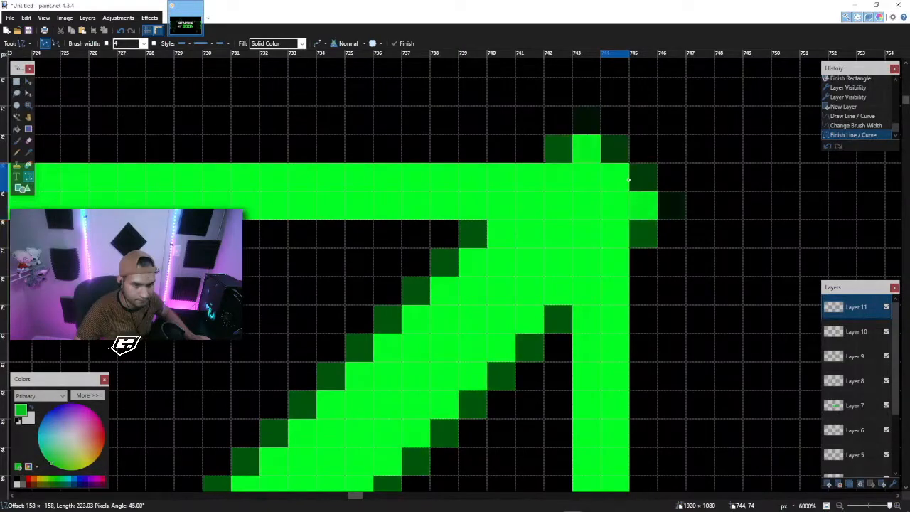
click(853, 332)
click(839, 484)
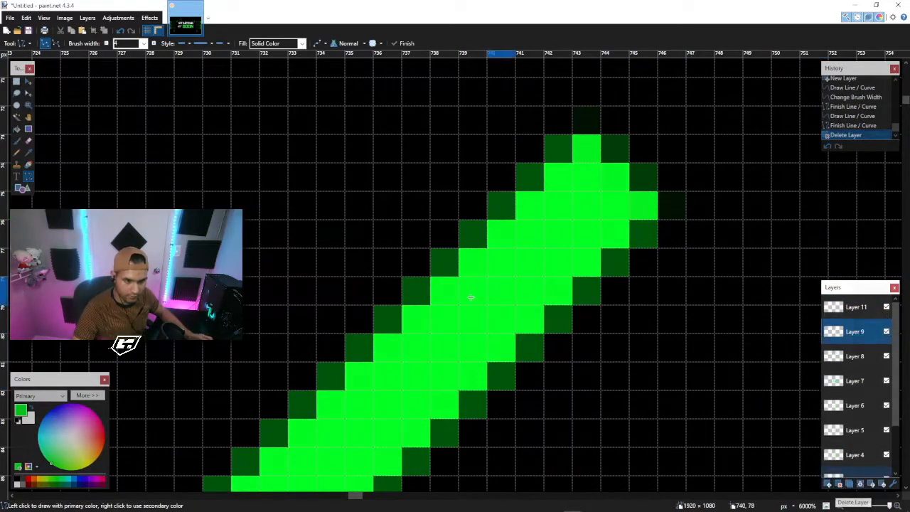
Select the X on Layer 11, scale its selection down to about 200 × 177 px and move it above the left STARTING columns
scroll(413, 282, down, 2)
scroll(413, 283, down, 10)
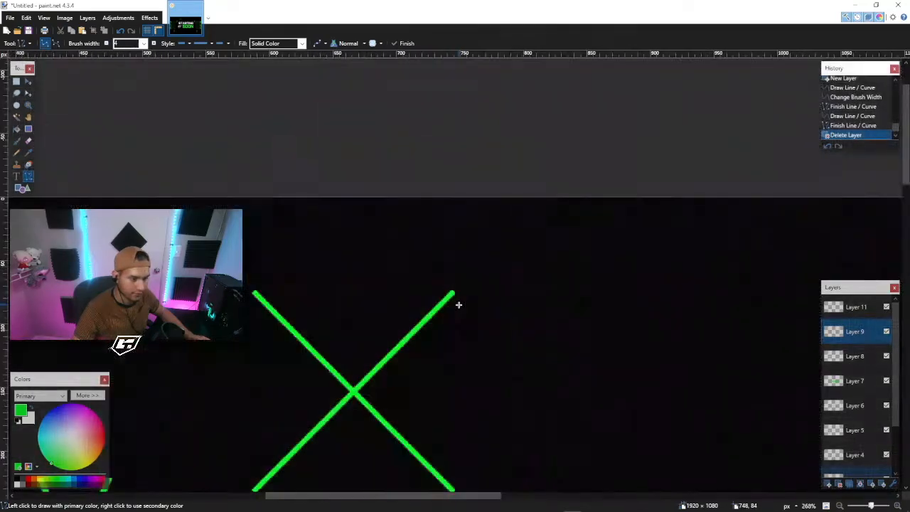
scroll(466, 320, down, 4)
scroll(377, 220, up, 2)
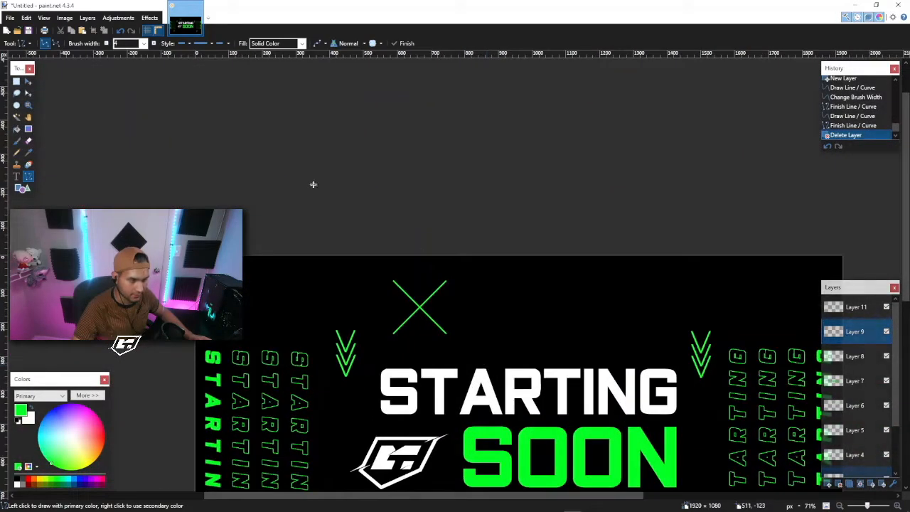
click(16, 81)
drag(370, 265, 463, 348)
click(29, 83)
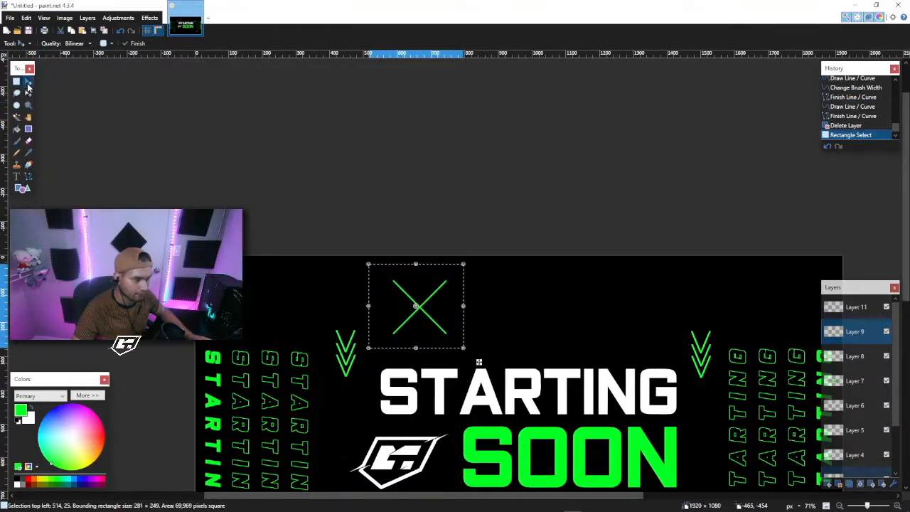
drag(466, 347, 468, 349)
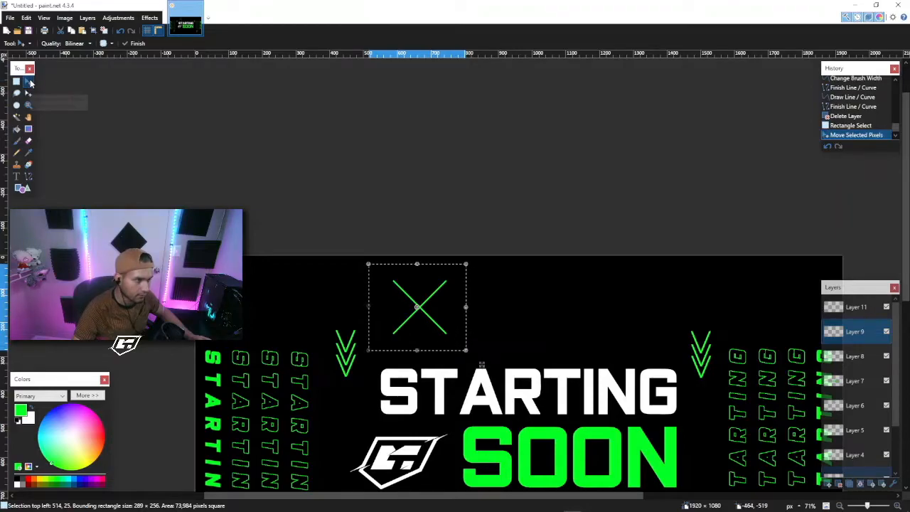
click(855, 308)
drag(465, 349, 284, 321)
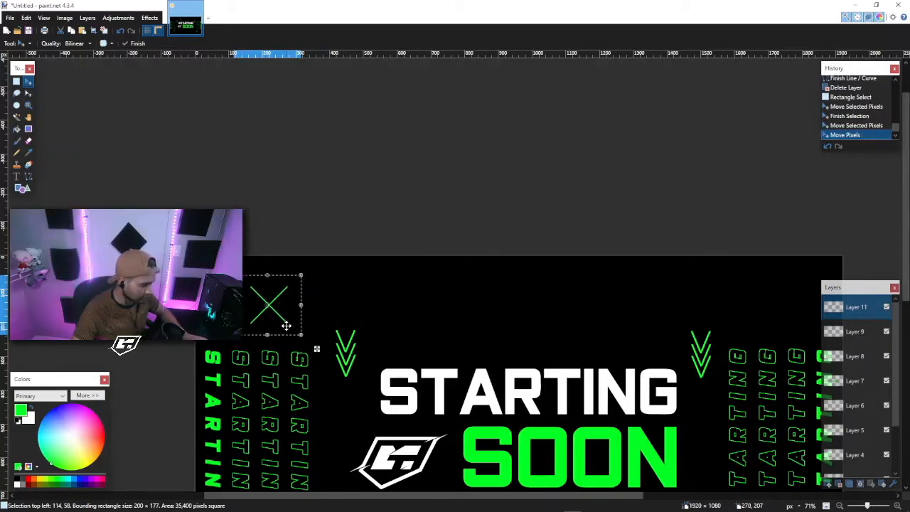
Copy the X, paste three copies spaced in a row across the canvas's upper edge, and deselect
key(ctrl+c)
key(ctrl+v)
drag(288, 319, 462, 321)
key(ctrl+v)
drag(272, 316, 605, 314)
key(Return)
key(ctrl+v)
drag(276, 315, 712, 316)
key(ctrl+d)
Add a new layer and draw a filled green circle about 74 × 72 px in the empty area beneath the logo
scroll(536, 304, down, 3)
scroll(536, 305, down, 2)
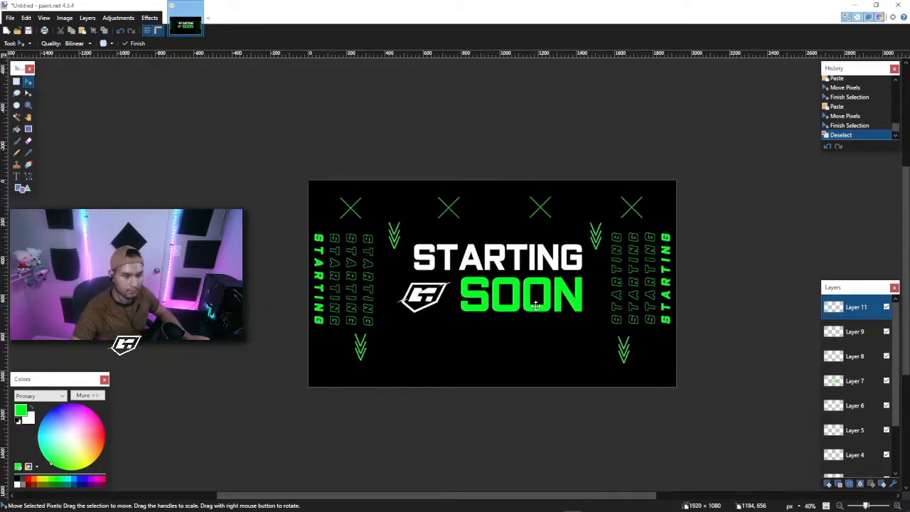
scroll(542, 308, up, 1)
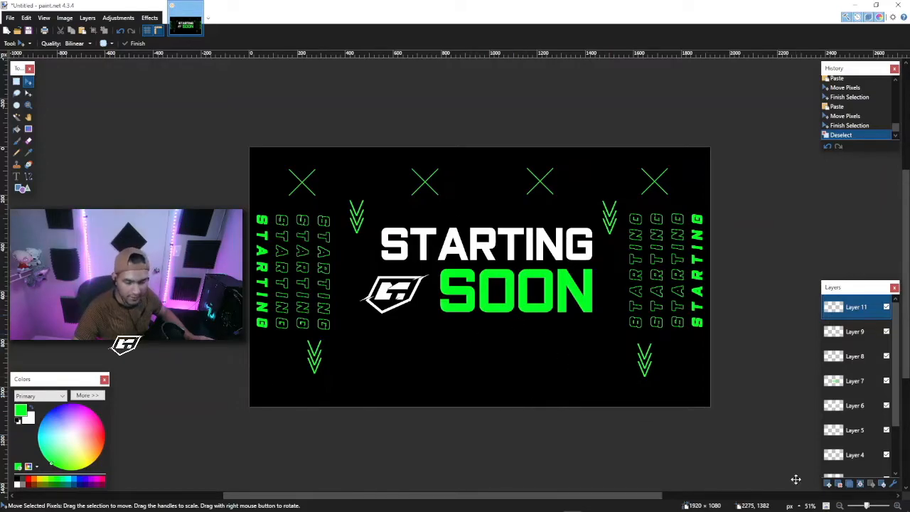
click(828, 484)
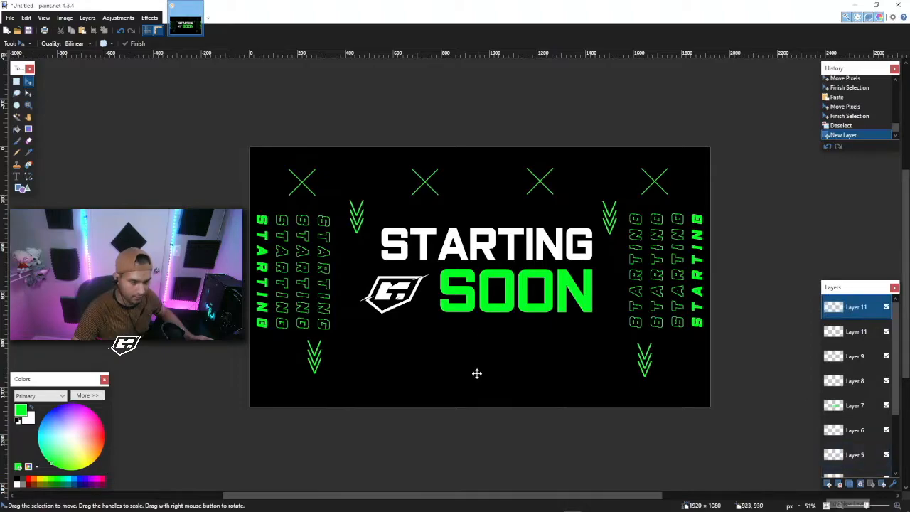
scroll(471, 370, up, 3)
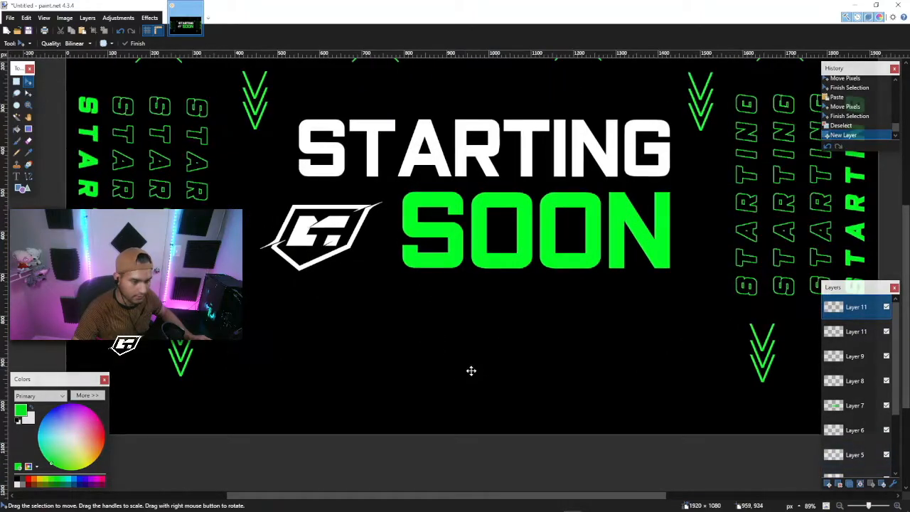
click(23, 188)
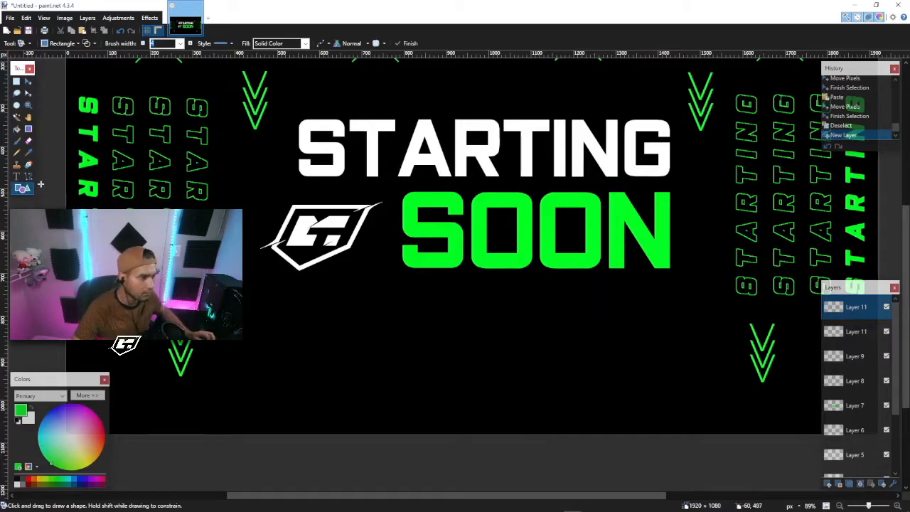
click(63, 43)
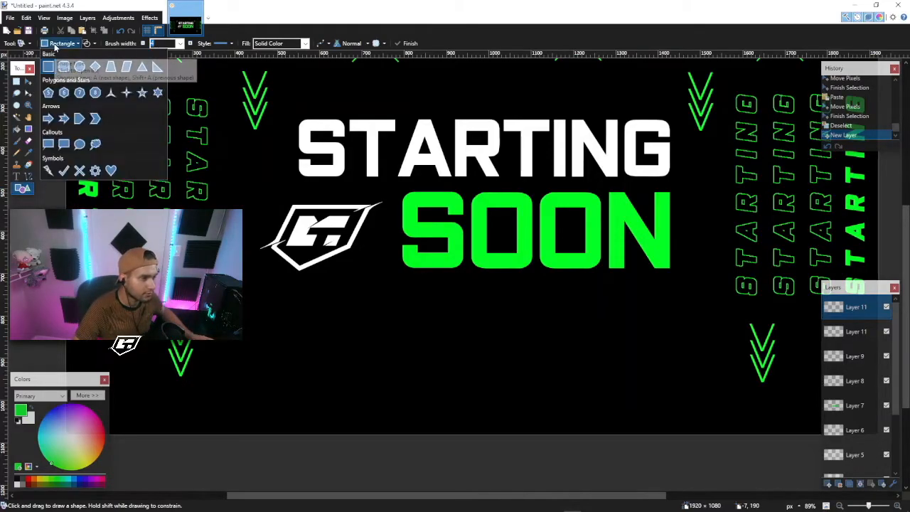
click(79, 67)
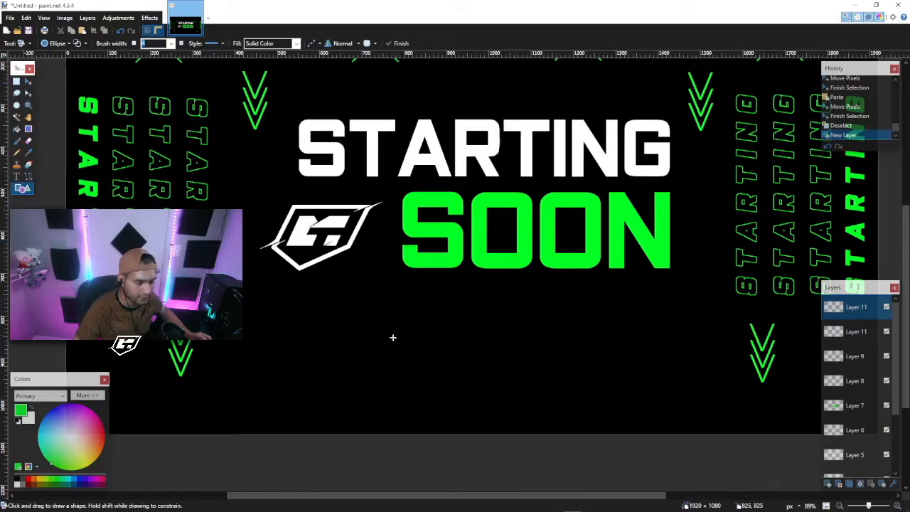
scroll(376, 330, up, 2)
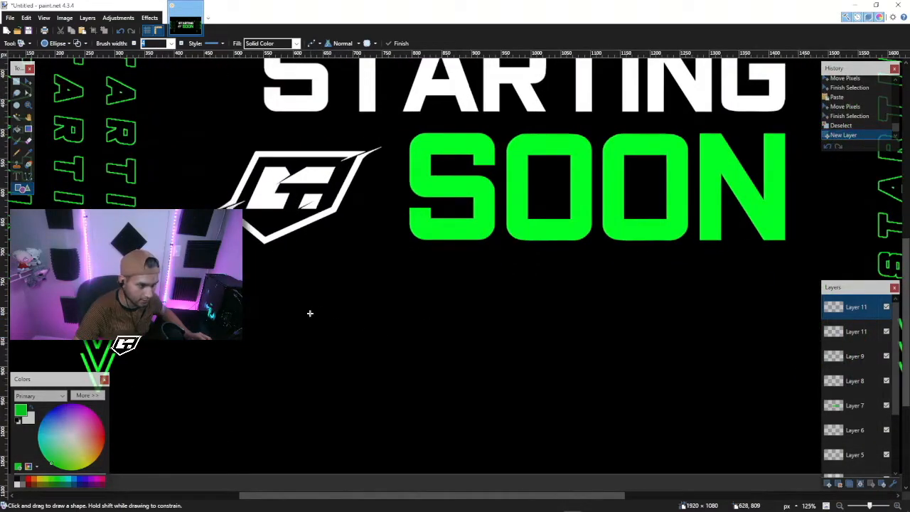
drag(299, 321, 343, 363)
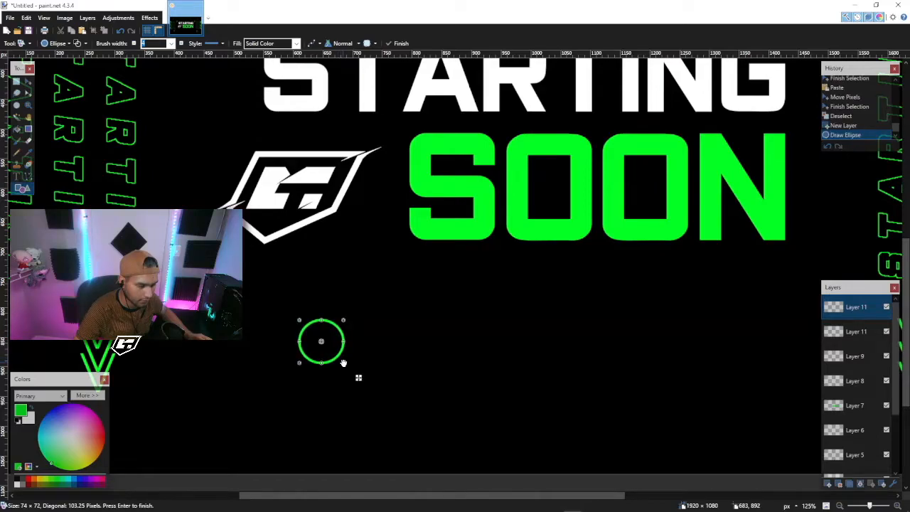
click(78, 43)
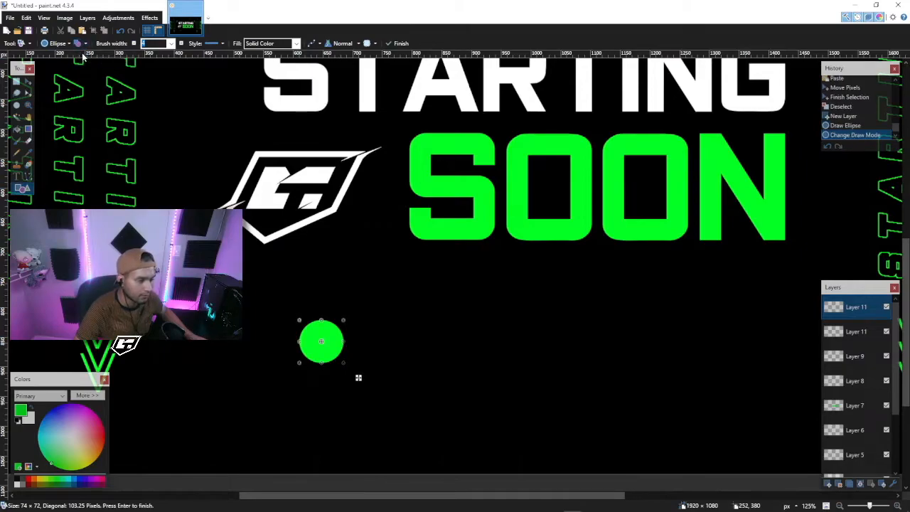
key(Return)
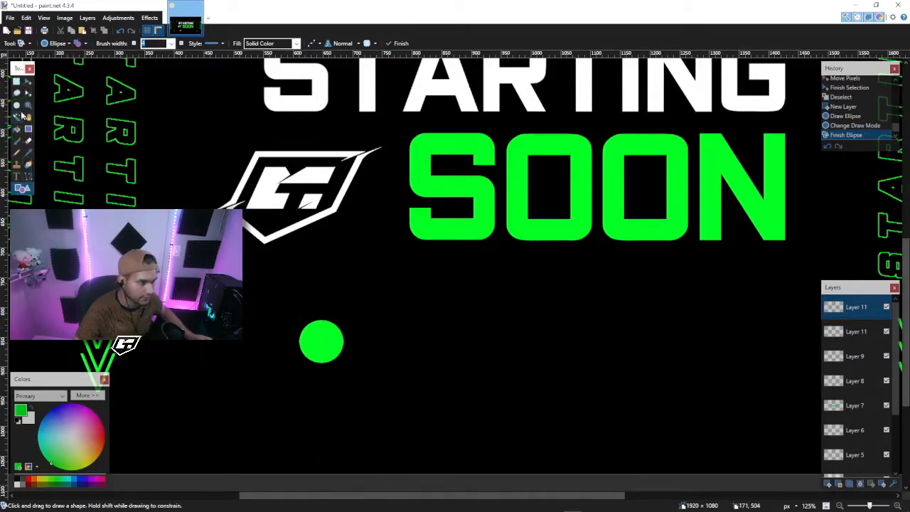
Select and copy the green circle, place a pasted copy beneath the word SOON level with the original, and deselect
click(15, 82)
drag(270, 309, 606, 355)
key(ctrl+c)
key(ctrl+v)
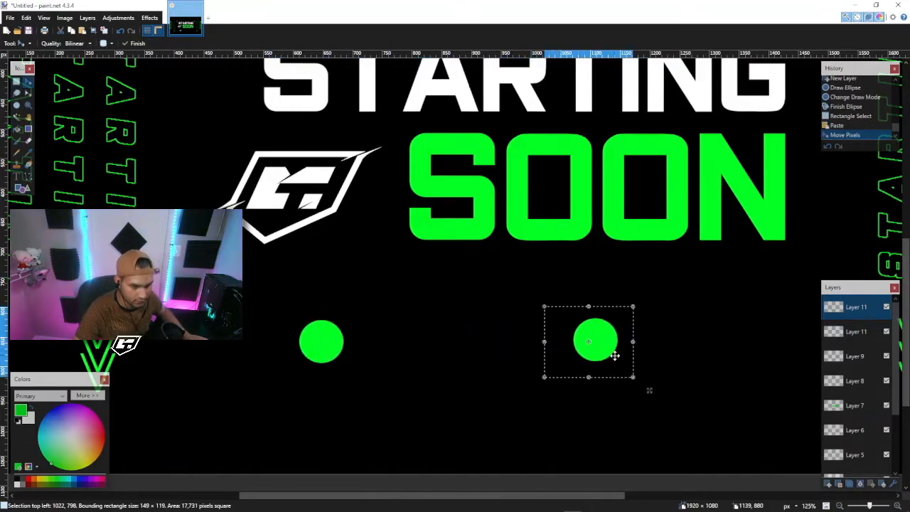
scroll(620, 360, down, 2)
scroll(570, 385, up, 1)
drag(475, 351, 471, 349)
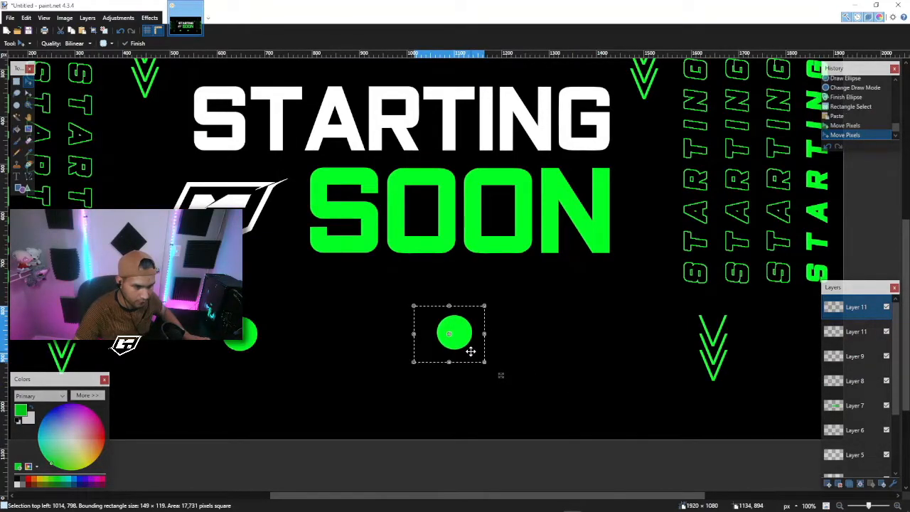
key(ctrl+d)
Add a new layer and draw a black rounded rectangle about 42 × 46 px inside the green circle beneath the logo
scroll(425, 349, left, 3)
scroll(426, 348, up, 2)
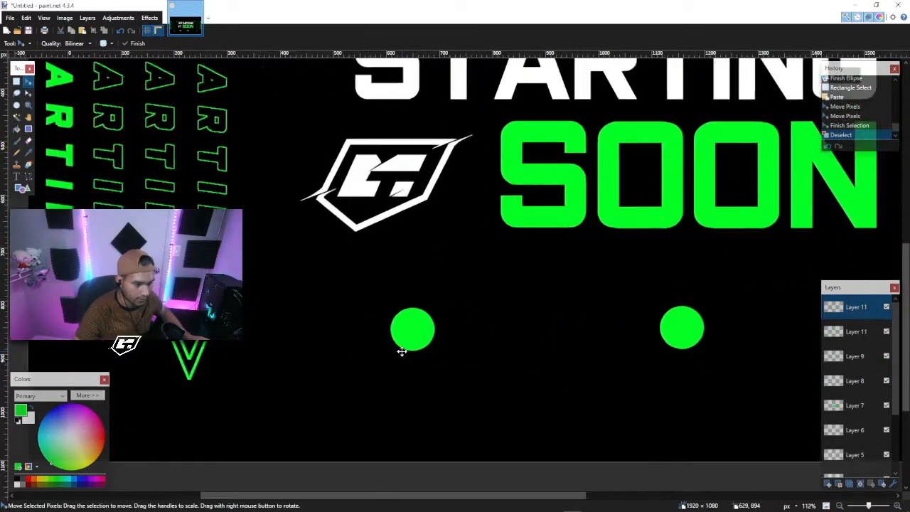
click(828, 484)
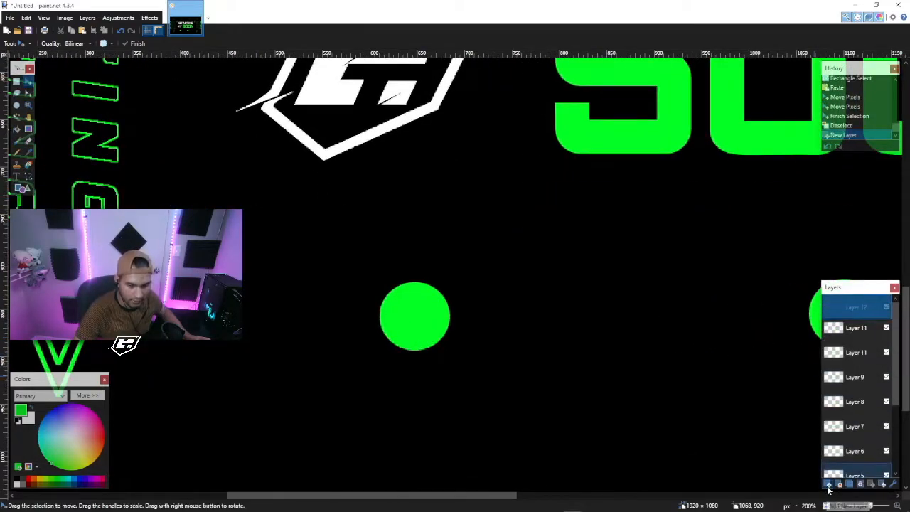
click(21, 187)
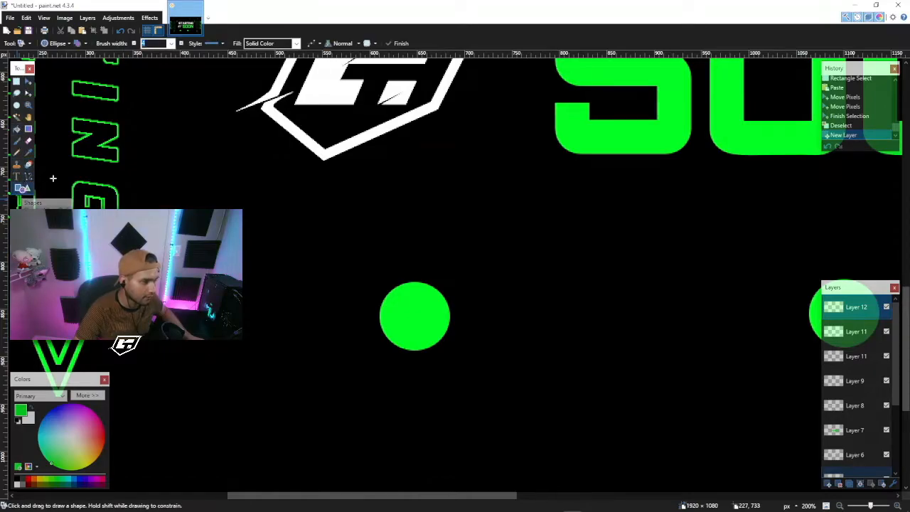
click(82, 44)
click(64, 70)
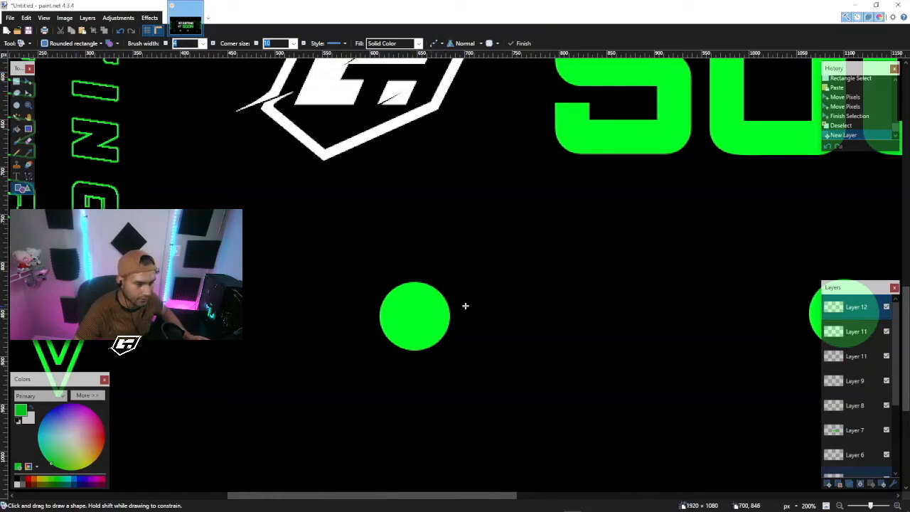
ctrl+scroll(465, 306, up, 1)
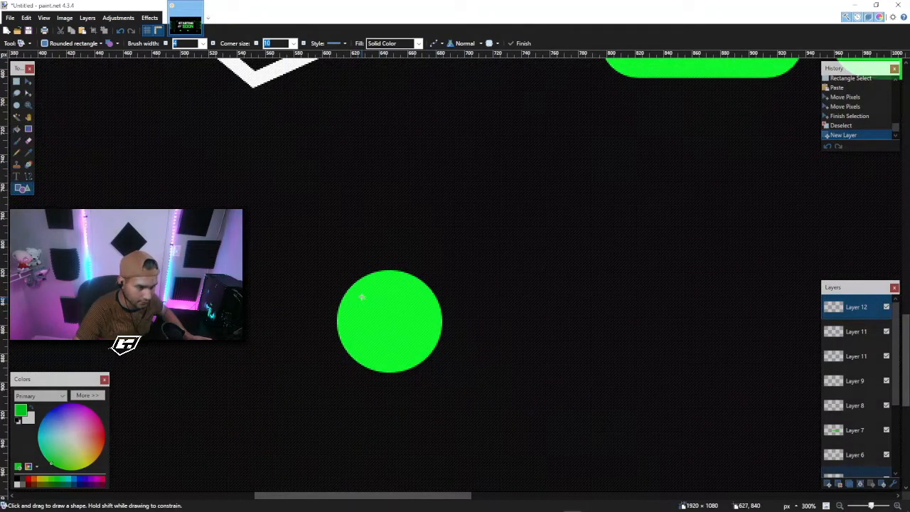
drag(359, 292, 416, 356)
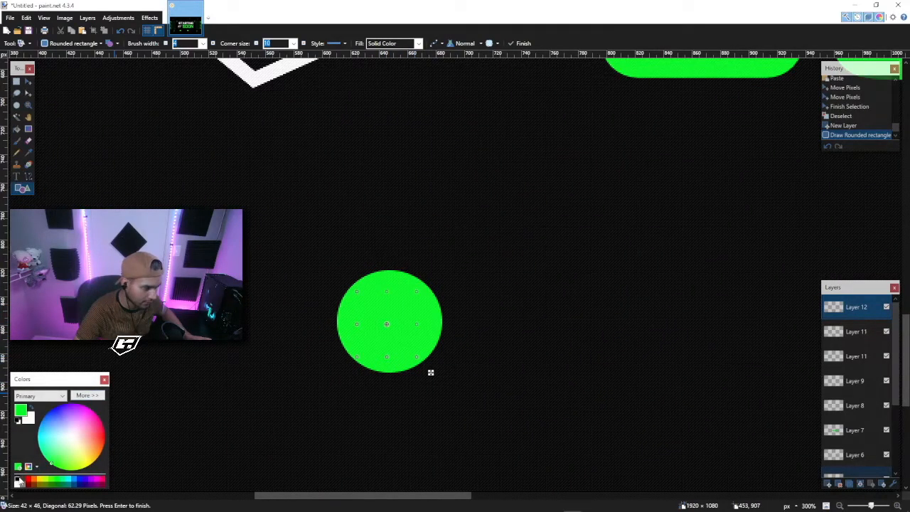
click(19, 482)
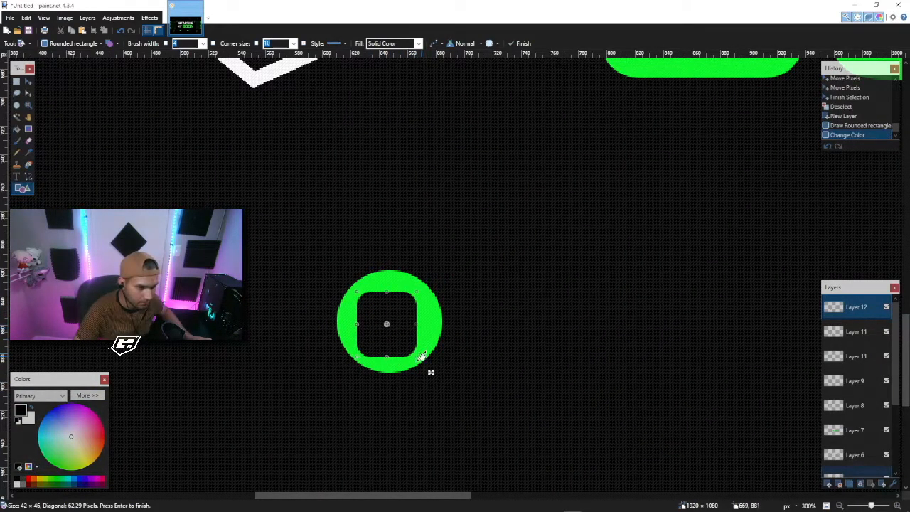
Enlarge the rounded rectangle to about 48 × 49 px, centre it in the circle and change it to an outline only
mouse_move(418, 360)
mouse_down()
mouse_move(427, 364)
mouse_move(407, 343)
mouse_up()
click(108, 44)
click(109, 43)
click(109, 43)
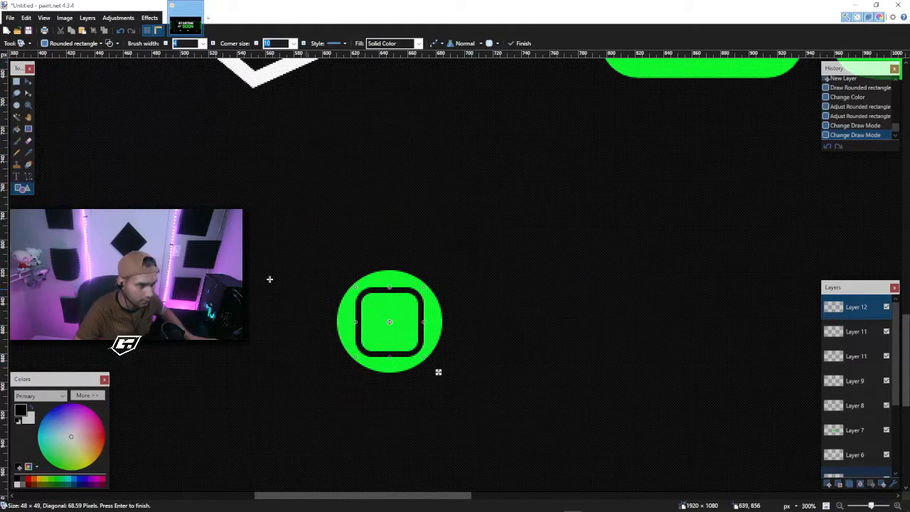
key(Return)
Draw a black ellipse outline about 20 × 21 px in the centre of the rounded square
click(71, 43)
click(79, 69)
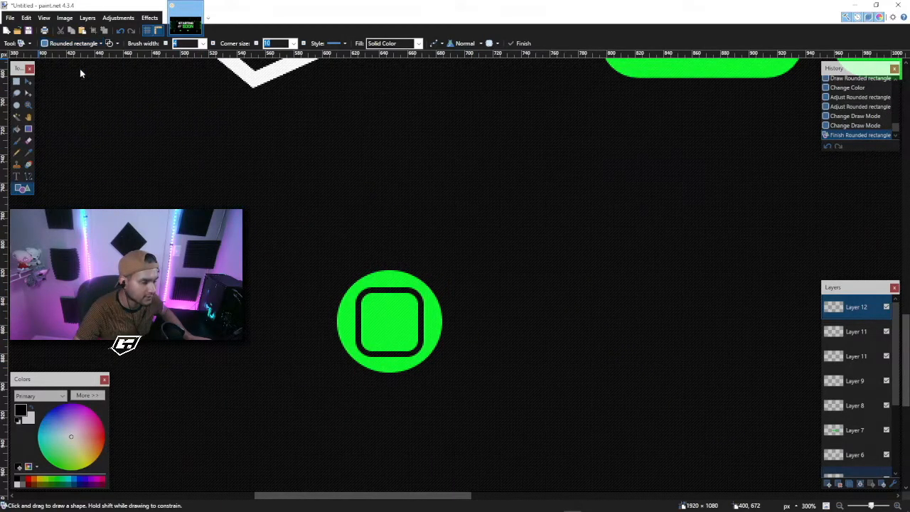
scroll(410, 304, up, 5)
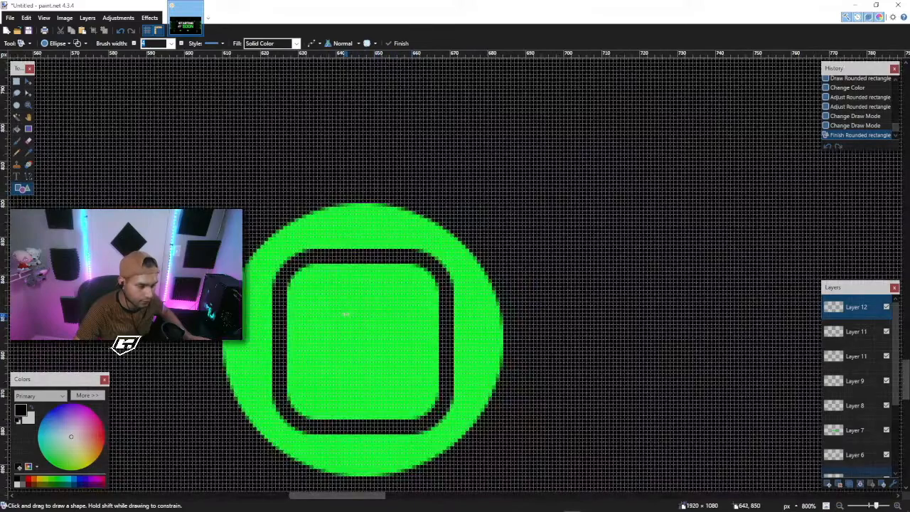
mouse_move(331, 310)
mouse_down()
mouse_move(400, 387)
mouse_move(377, 367)
mouse_up()
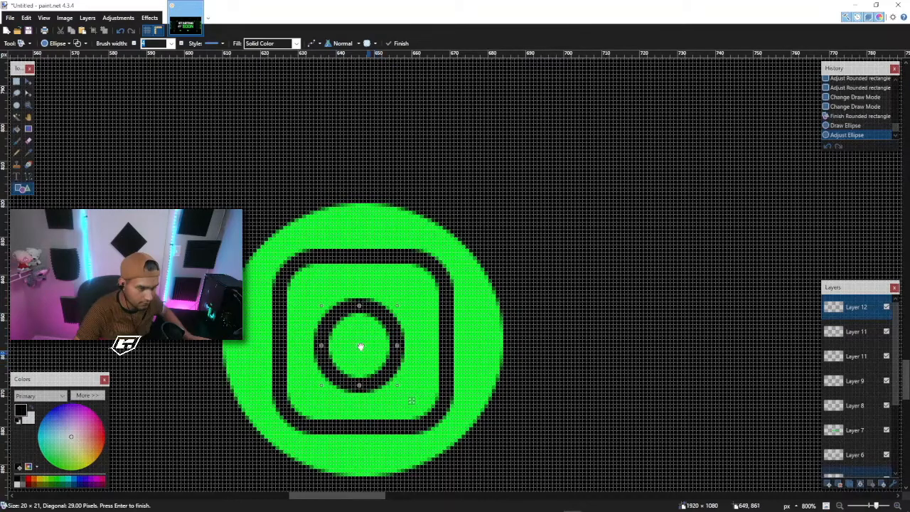
Paint a black dot with the Paintbrush at width 6 in the rounded square's upper-right inner corner to finish the Instagram icon
click(17, 141)
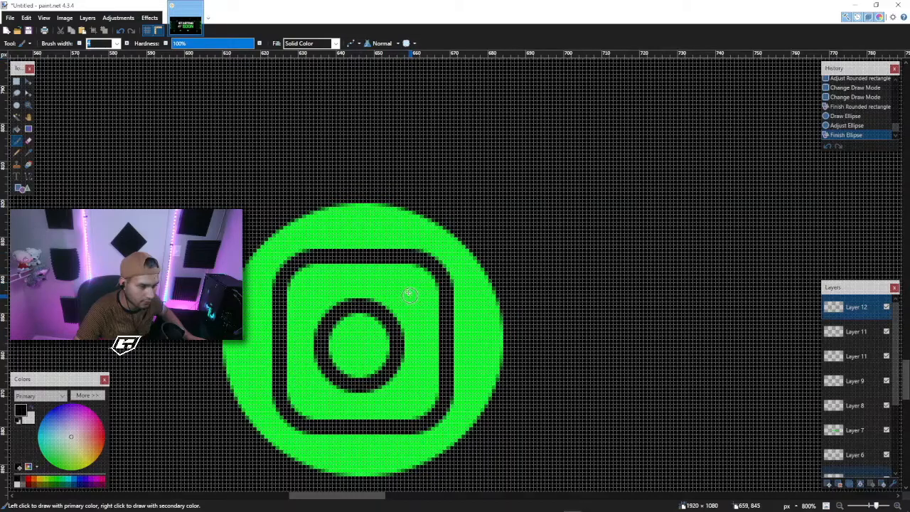
click(127, 44)
click(128, 44)
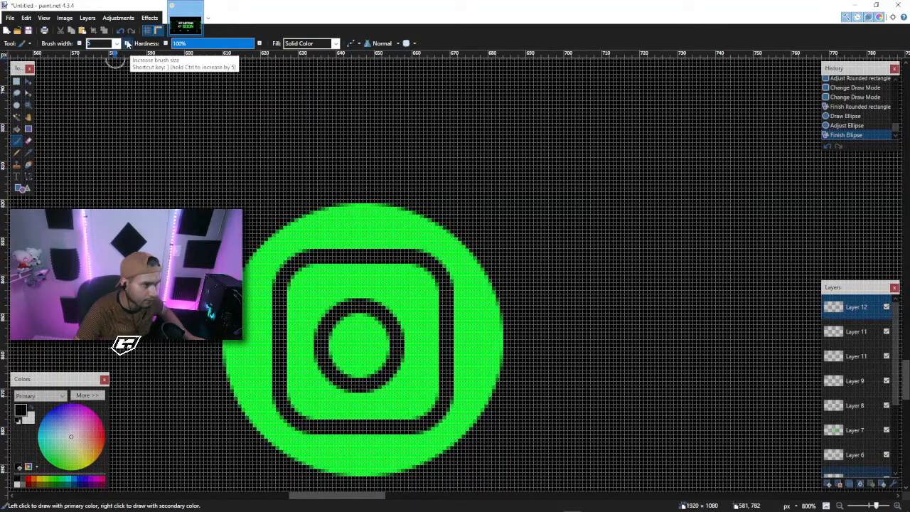
click(410, 291)
click(409, 292)
click(408, 292)
click(409, 291)
click(409, 292)
click(409, 290)
click(408, 291)
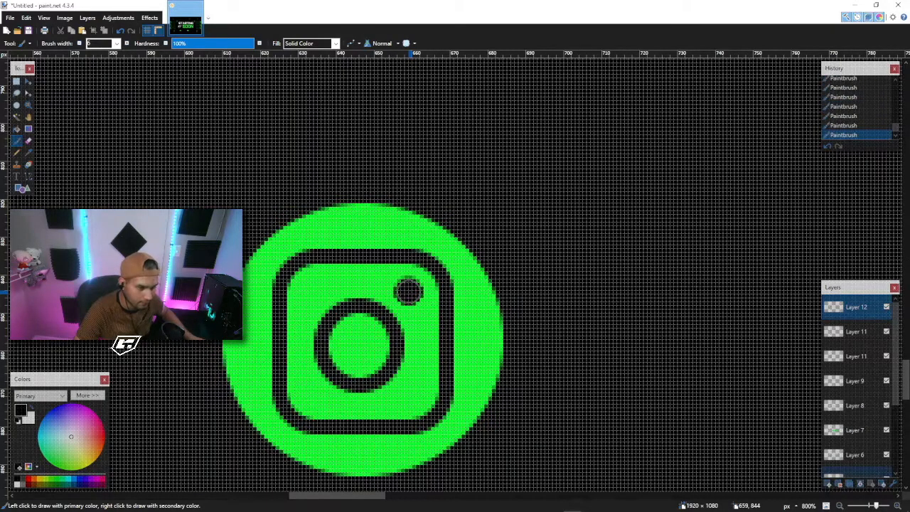
Draw a black rounded rectangle outline about 55 px wide in the green circle beneath SOON and set its corner size to 7
scroll(563, 366, down, 4)
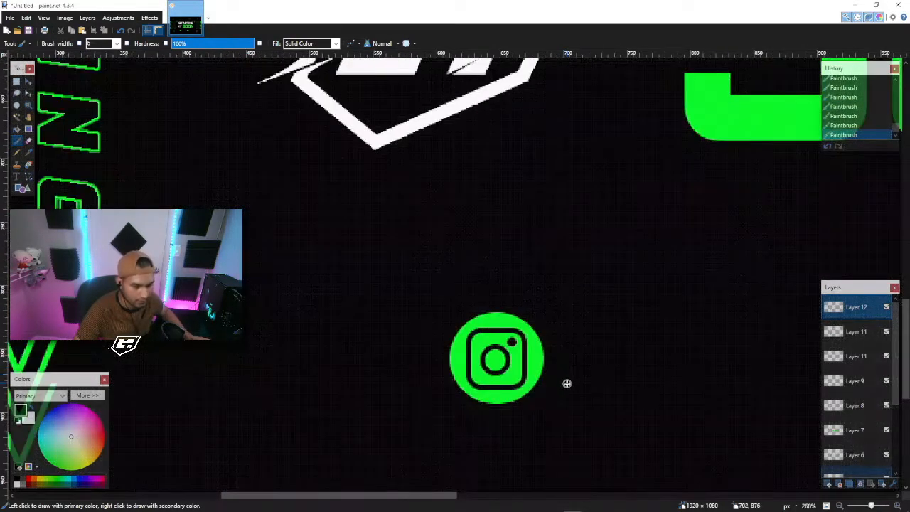
scroll(567, 383, down, 2)
scroll(574, 382, right, 10)
scroll(562, 376, up, 3)
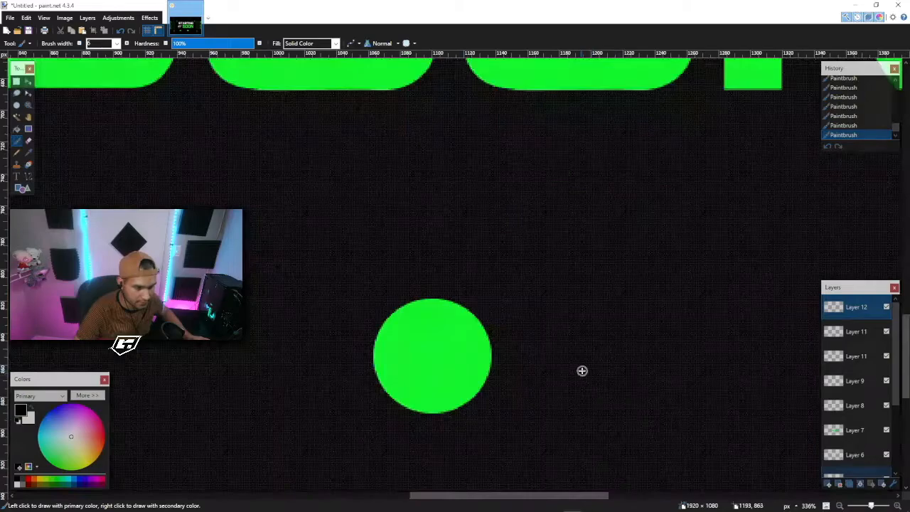
scroll(581, 371, up, 1)
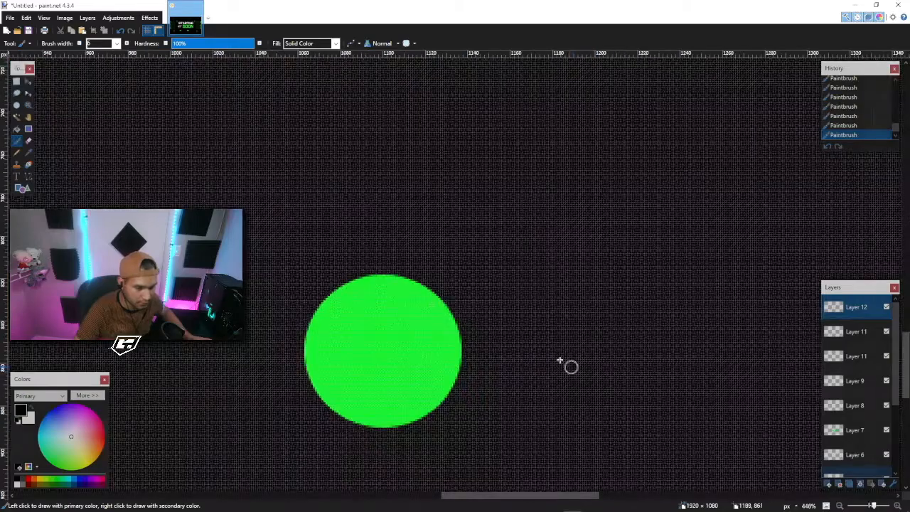
click(23, 188)
click(58, 43)
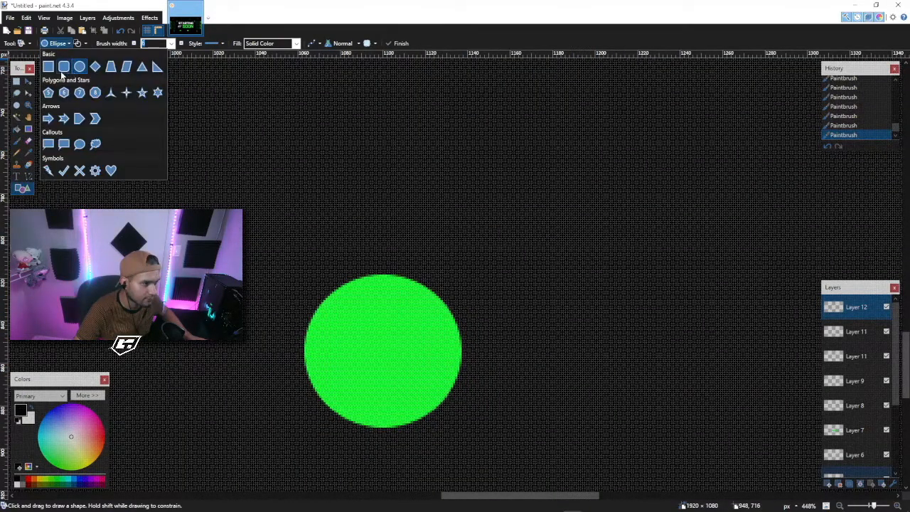
click(60, 68)
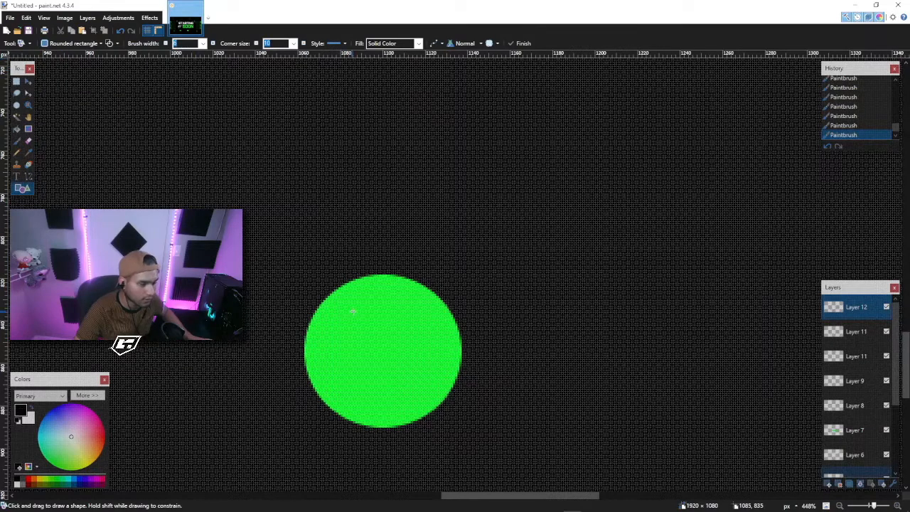
drag(329, 315, 443, 394)
click(256, 43)
click(256, 43)
click(255, 43)
Centre the rounded rectangle in the circle and resize it to about 55 × 38 px
drag(404, 346, 404, 343)
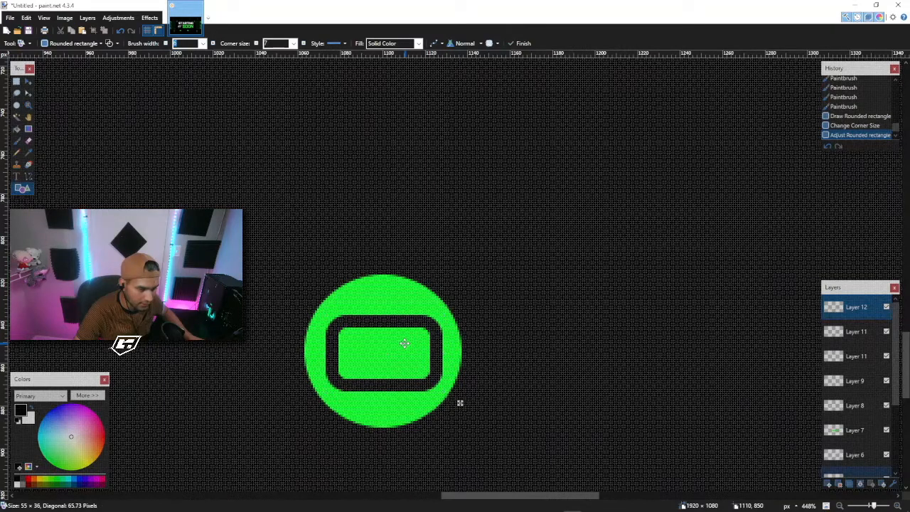
drag(404, 342, 403, 339)
drag(401, 339, 383, 310)
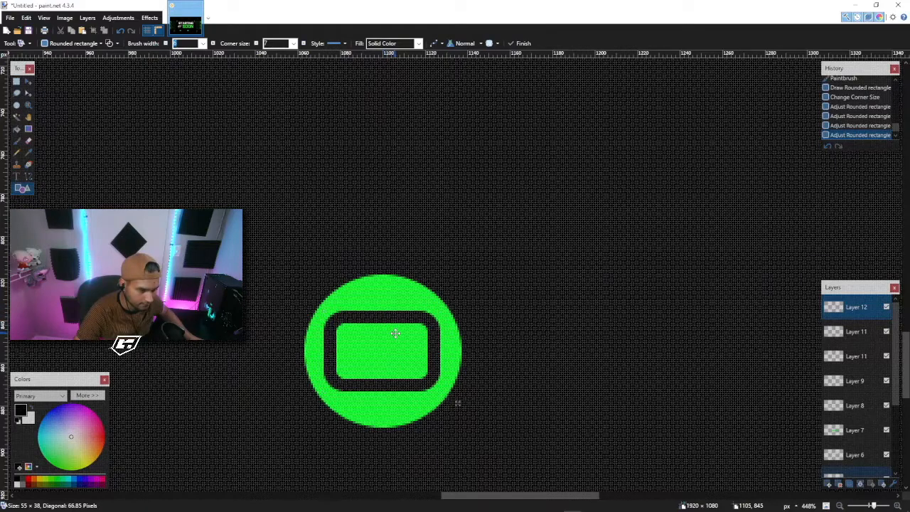
key(Return)
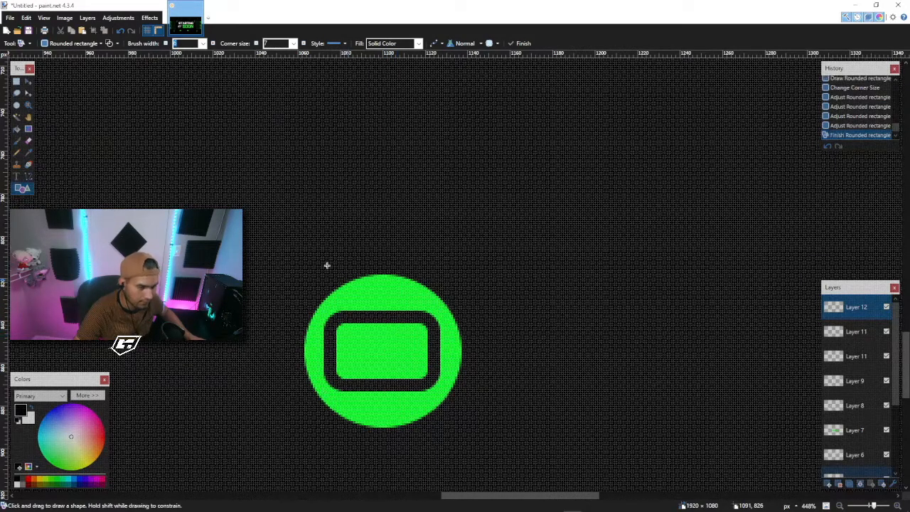
Draw a small black triangle in the middle of the rounded rectangle, rotated to point right like a play symbol
click(66, 45)
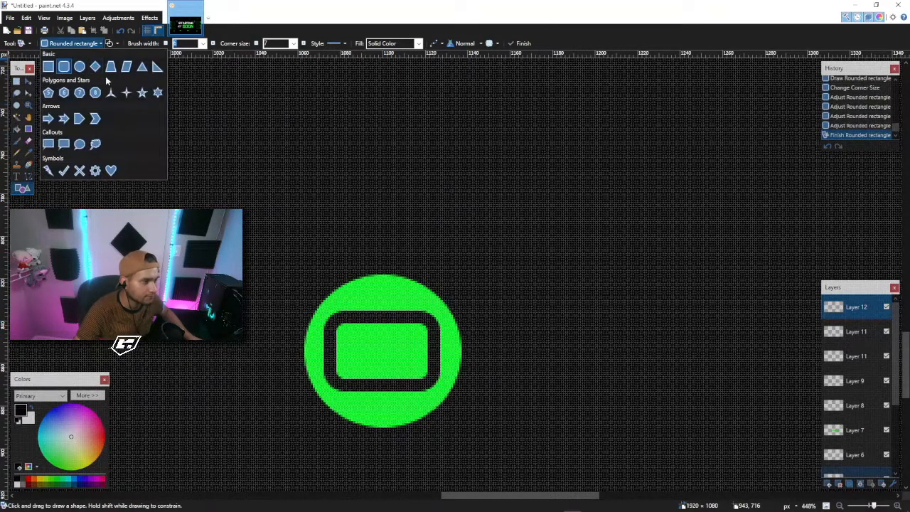
click(141, 67)
mouse_move(365, 330)
mouse_down()
mouse_move(382, 349)
mouse_move(398, 341)
mouse_move(377, 372)
mouse_move(402, 348)
mouse_move(372, 359)
mouse_move(325, 336)
mouse_move(377, 355)
mouse_up()
scroll(393, 349, up, 1)
key(Return)
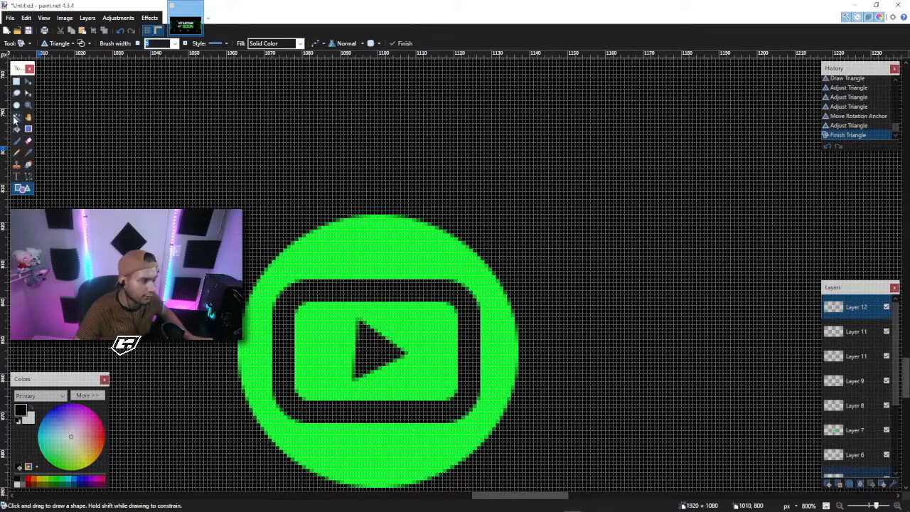
Select the YouTube icon's black frame and play triangle together with the Magic Wand
click(16, 116)
click(379, 289)
ctrl+click(379, 347)
scroll(384, 348, down, 8)
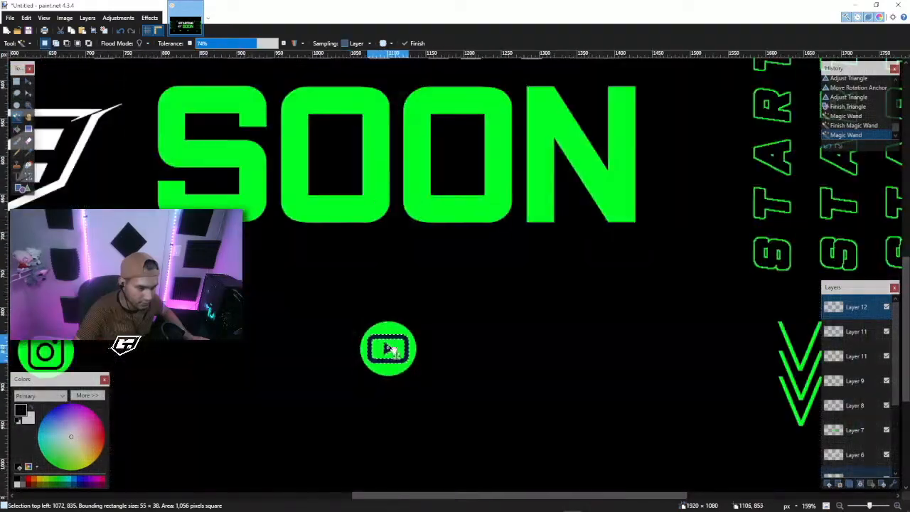
Add the Instagram icon's black dot, frame and ring to the selection and erase the selected areas from the green circles on Layer 11
scroll(387, 355, left, 6)
scroll(434, 355, up, 4)
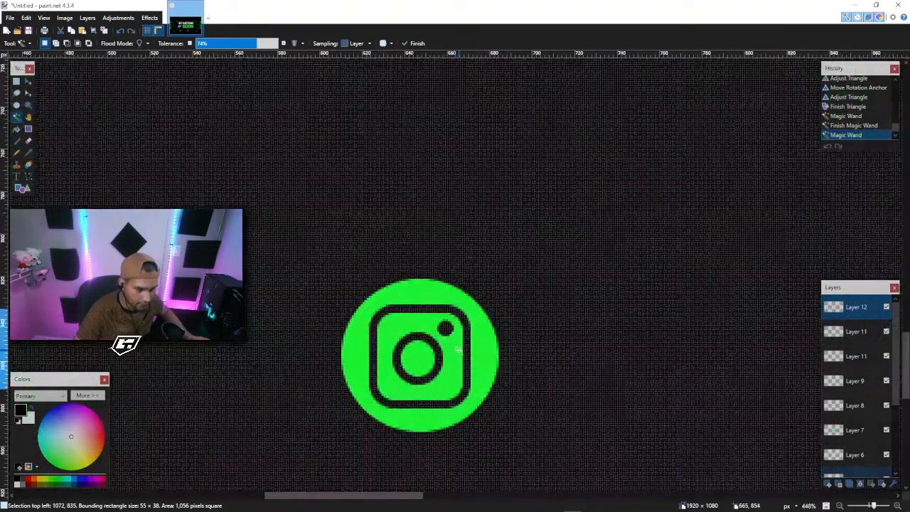
scroll(457, 348, up, 3)
ctrl+click(432, 301)
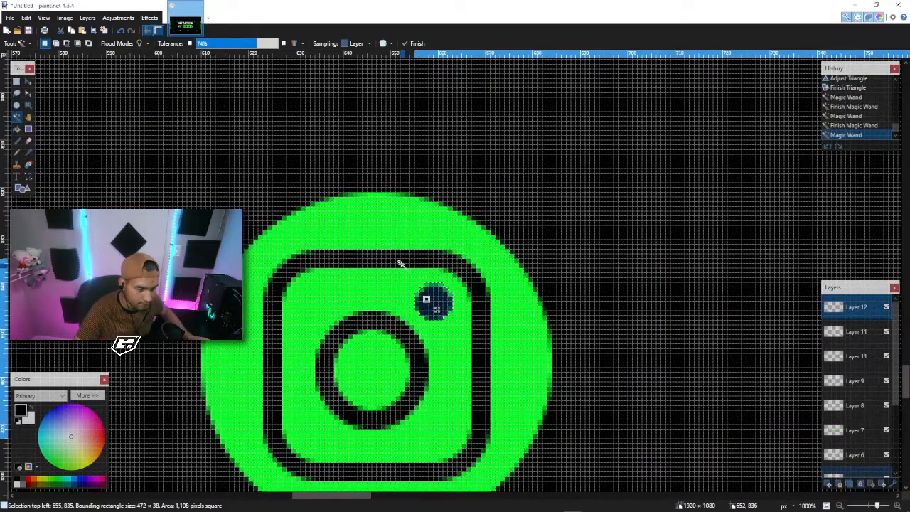
ctrl+click(400, 263)
ctrl+click(406, 333)
scroll(407, 334, down, 5)
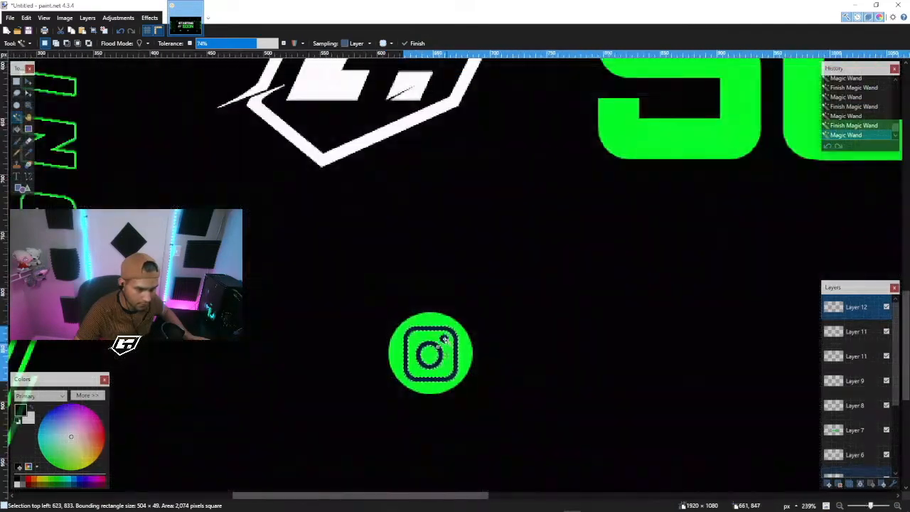
scroll(444, 341, down, 3)
scroll(490, 359, up, 1)
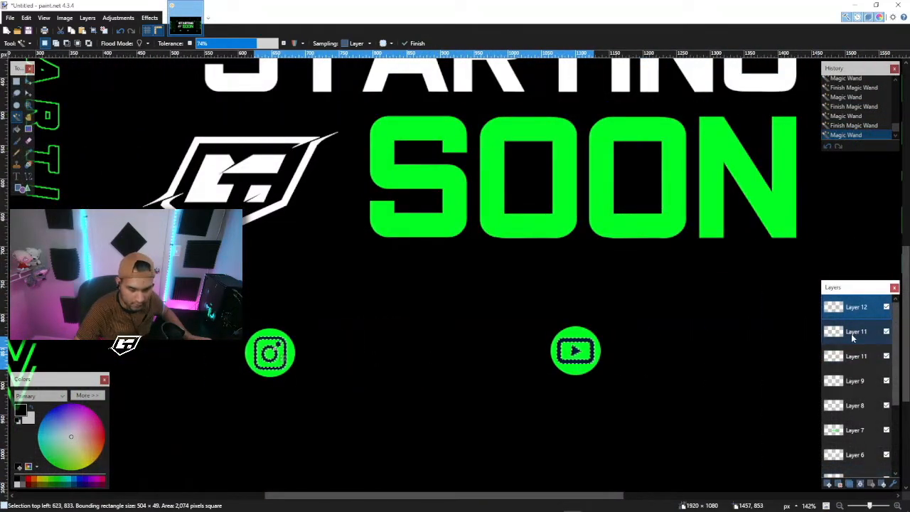
key(Delete)
click(853, 338)
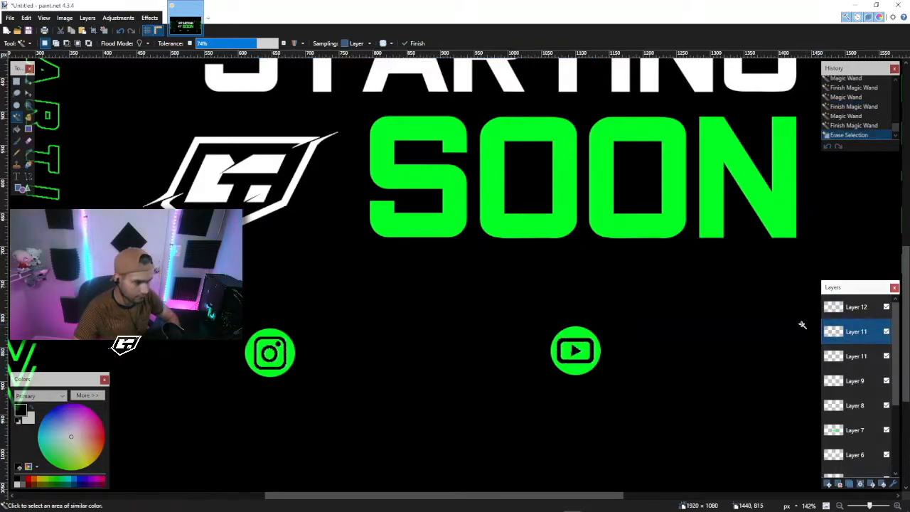
Delete Layer 12 with the black icon shapes, leaving the cut-out circles on Layer 11
click(853, 307)
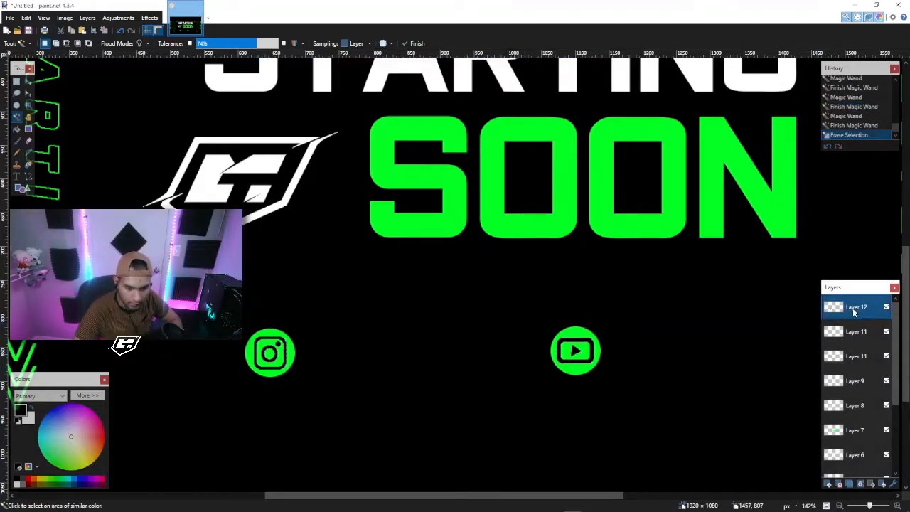
click(839, 483)
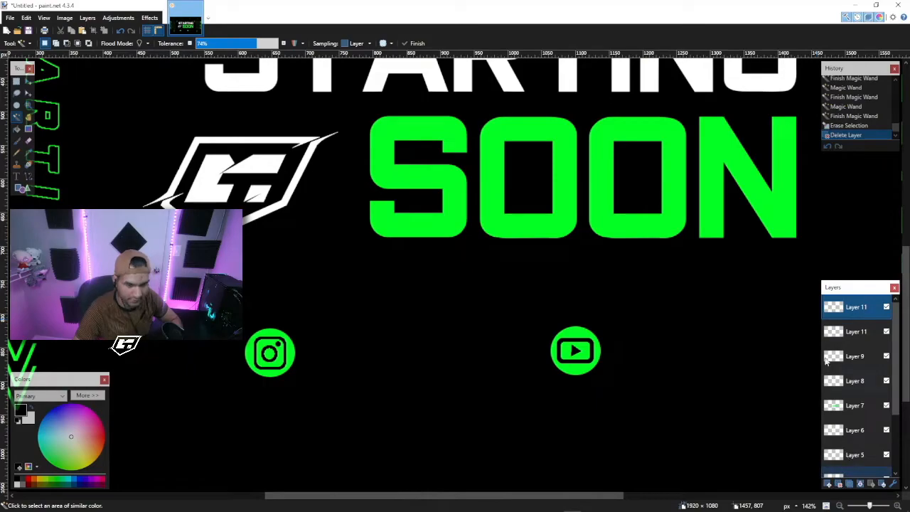
scroll(629, 342, down, 3)
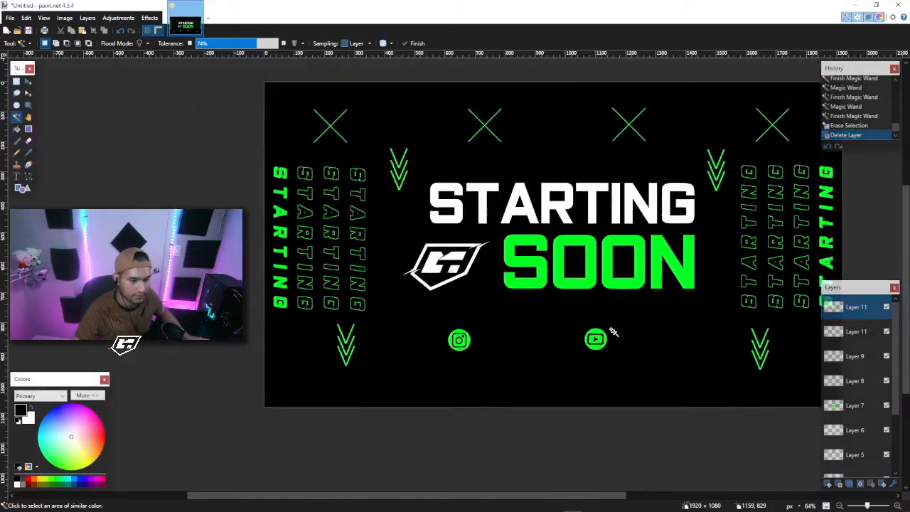
scroll(602, 329, up, 2)
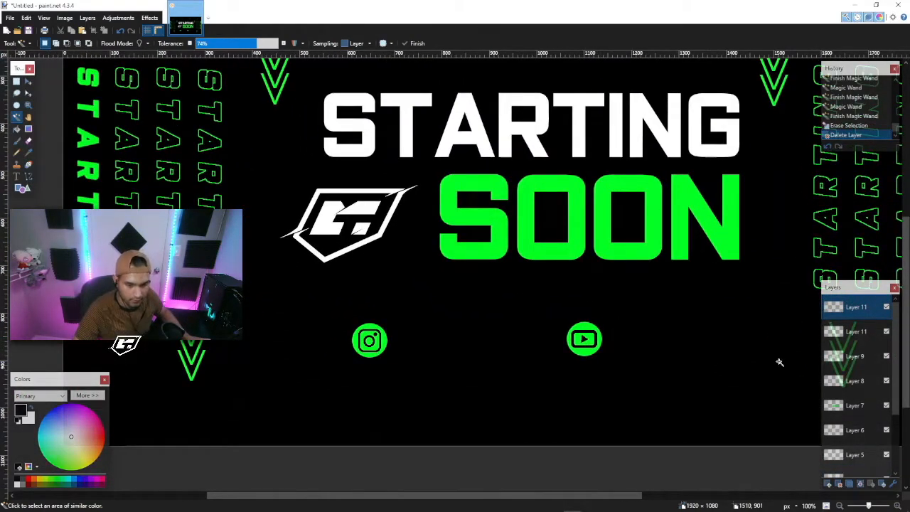
scroll(619, 330, down, 3)
scroll(623, 331, up, 2)
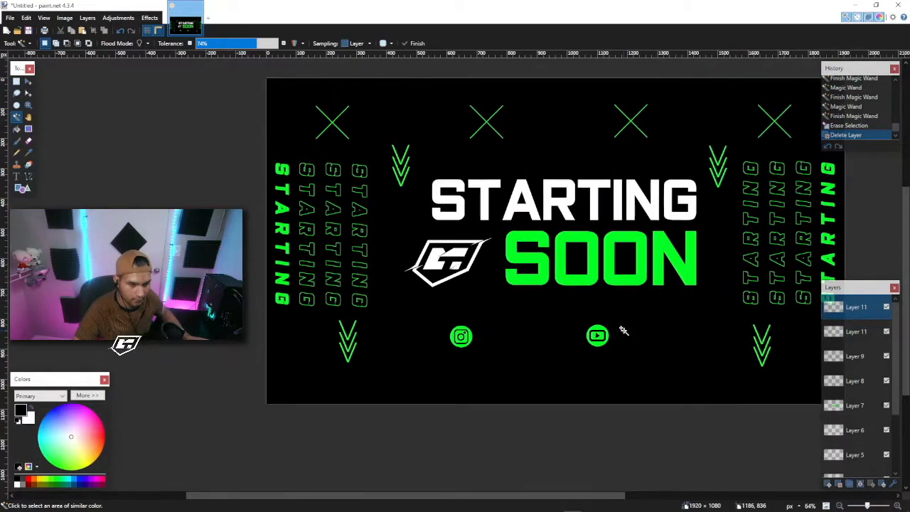
Enclose the logo on Layer 8 in a rectangular selection of about 379 × 241 pixels, checking layer visibility to identify the layer
click(887, 356)
double_click(886, 356)
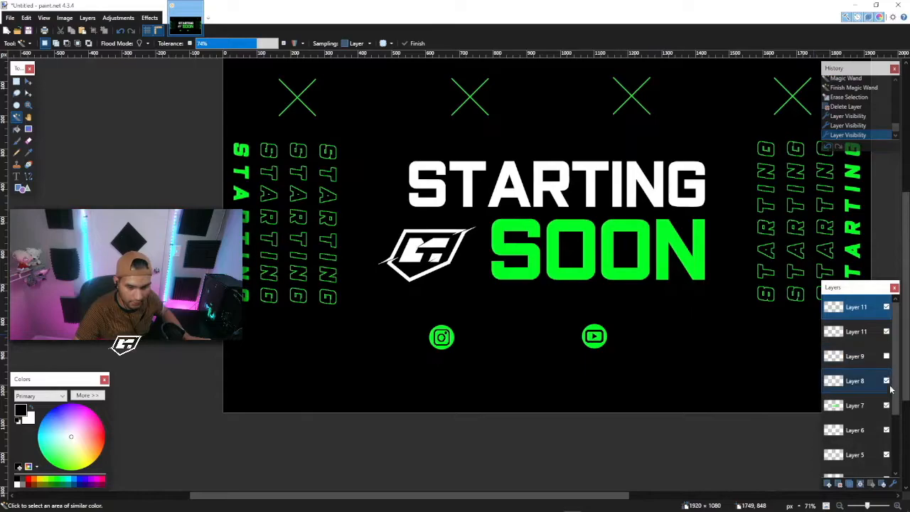
click(887, 381)
click(887, 381)
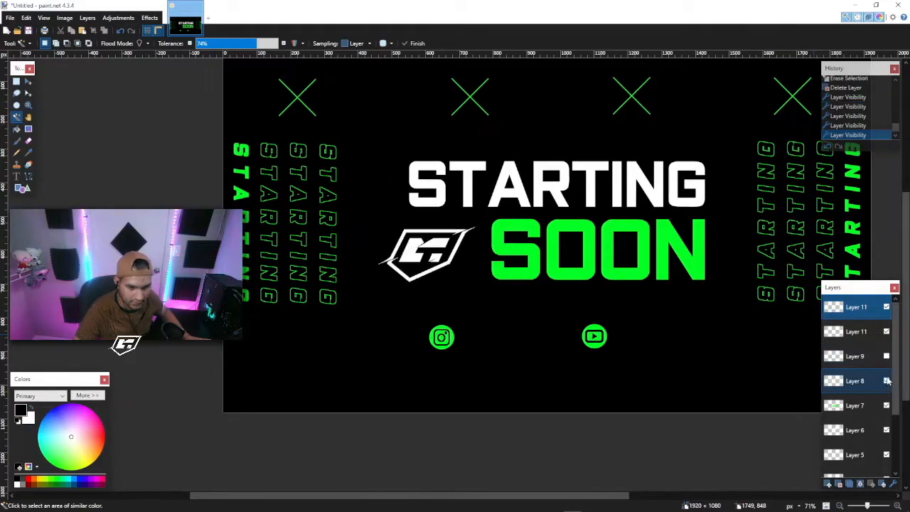
click(887, 356)
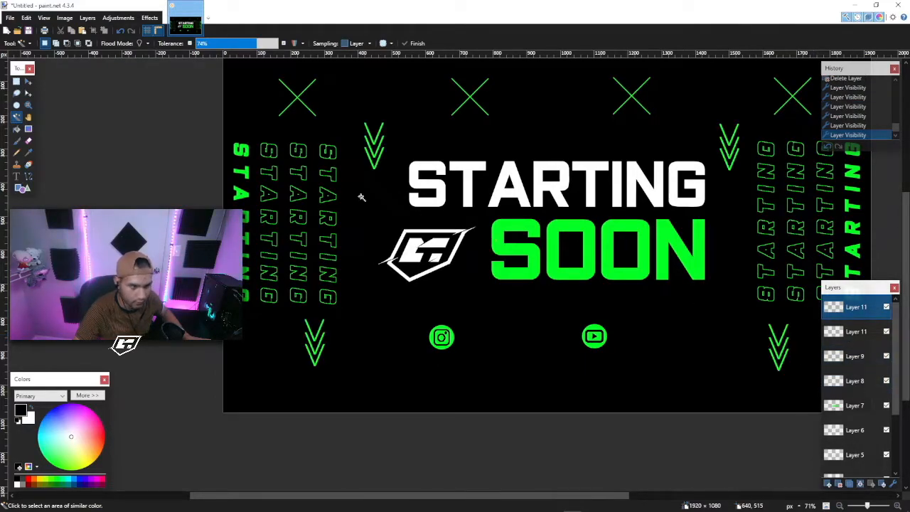
click(887, 382)
click(887, 381)
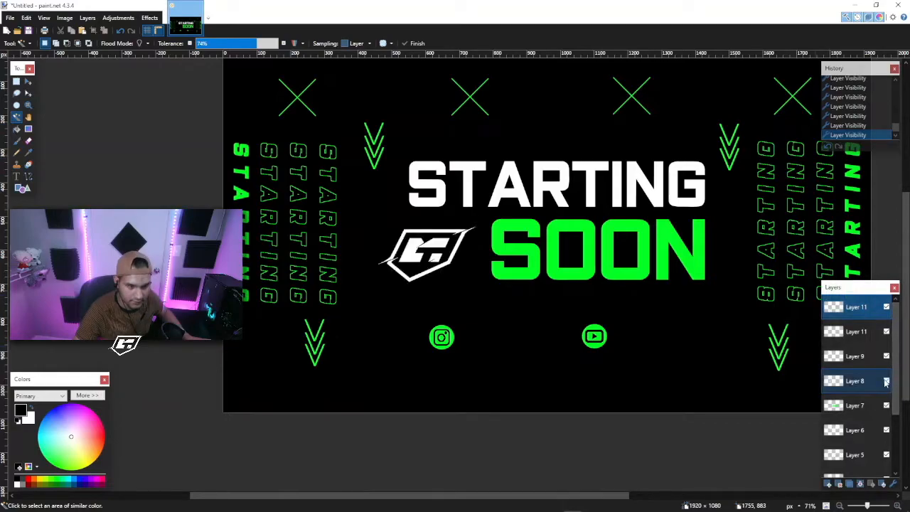
click(864, 382)
click(16, 81)
drag(360, 212, 486, 292)
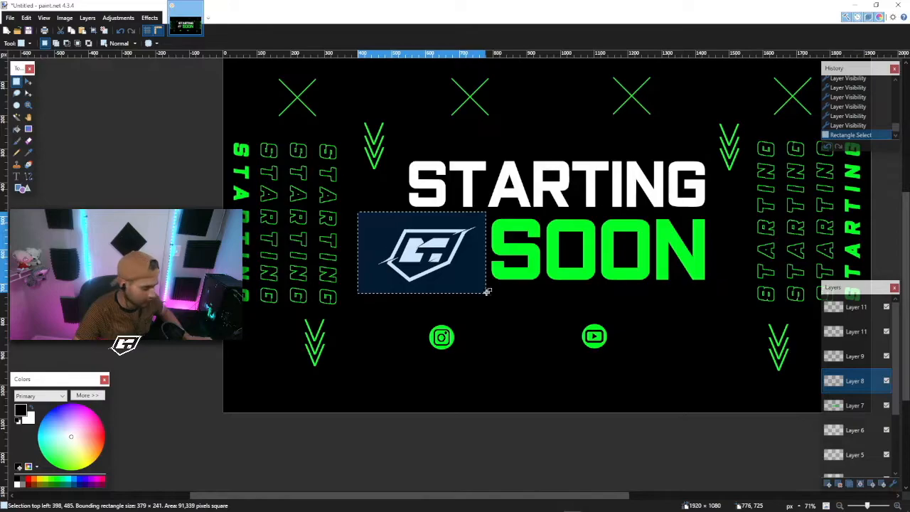
Copy the selected logo and paste it in place onto Layer 6, which holds the white STARTING title
click(886, 406)
click(887, 406)
click(886, 430)
click(887, 431)
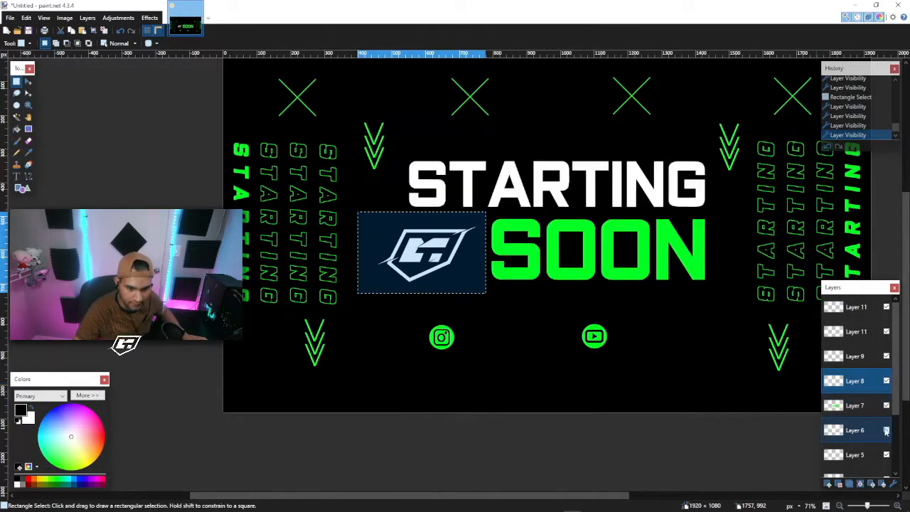
click(861, 430)
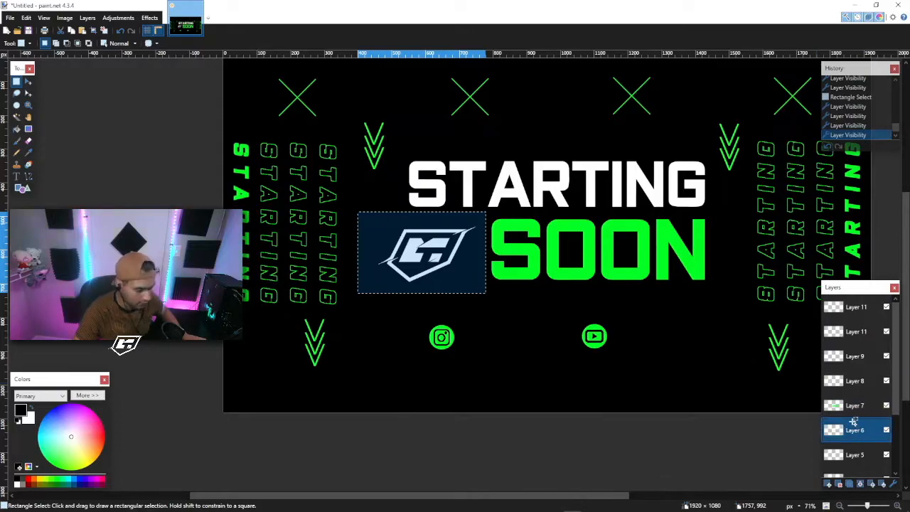
key(ctrl+v)
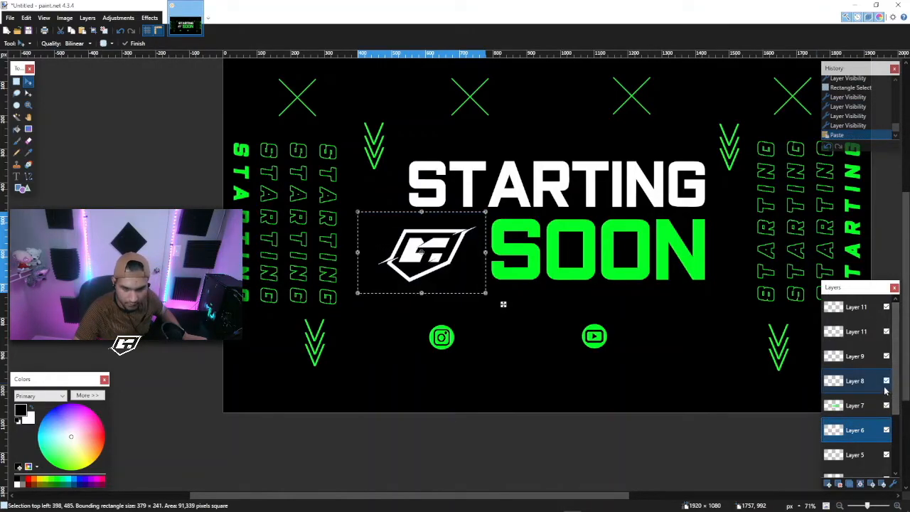
Delete Layer 8 with the original logo, then clear the selection with Layer 6 active
click(887, 381)
click(887, 381)
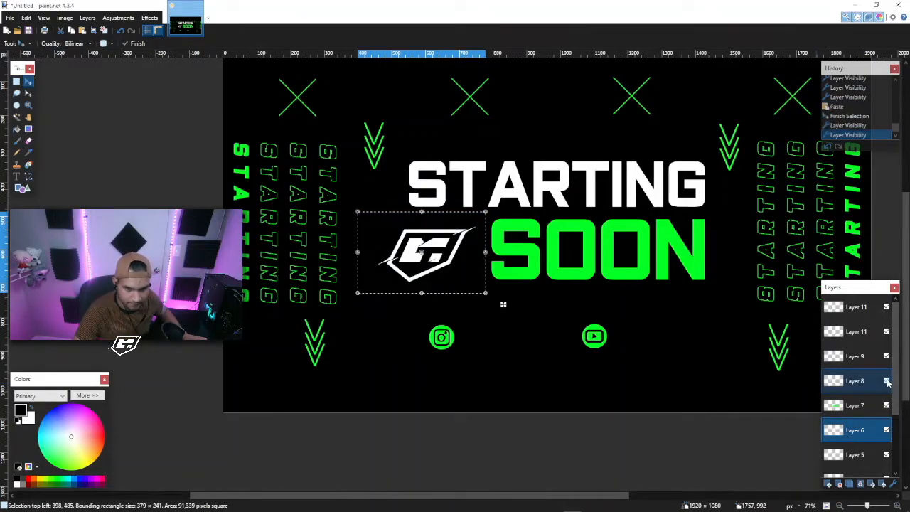
click(857, 381)
click(839, 484)
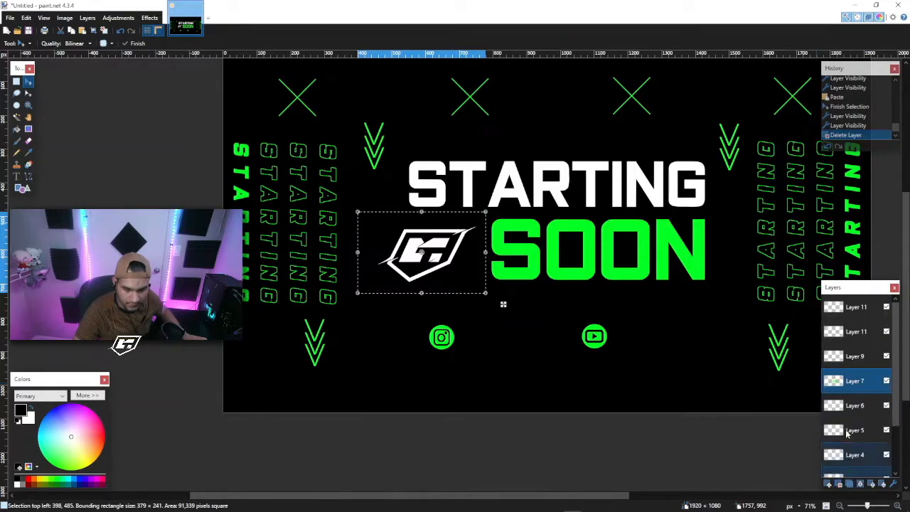
click(887, 406)
click(887, 406)
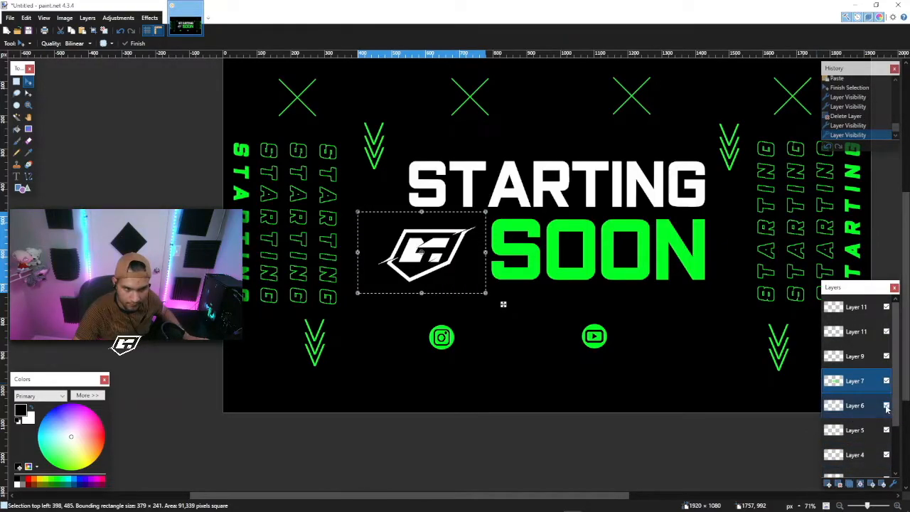
click(866, 406)
key(ctrl+d)
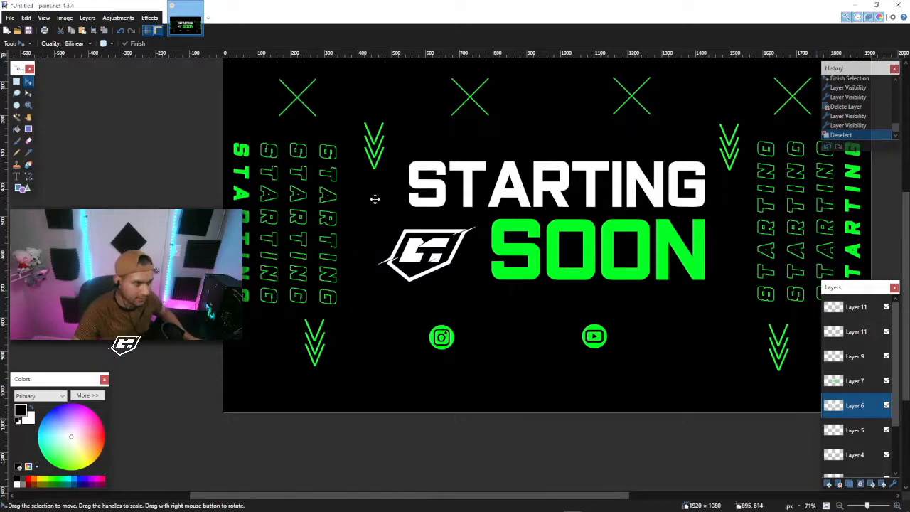
Start a white text entry beside the Instagram icon in the Closeness font at size 24
click(17, 176)
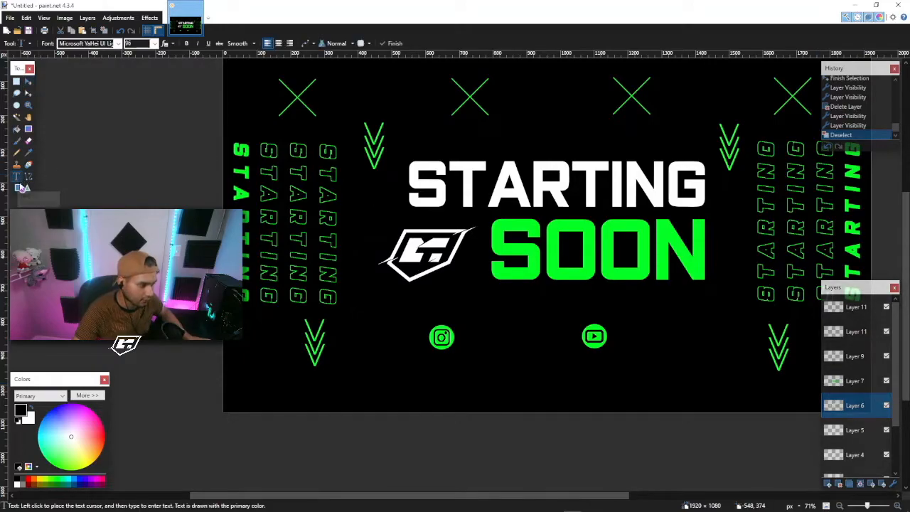
click(37, 408)
scroll(429, 372, up, 2)
click(446, 325)
click(118, 43)
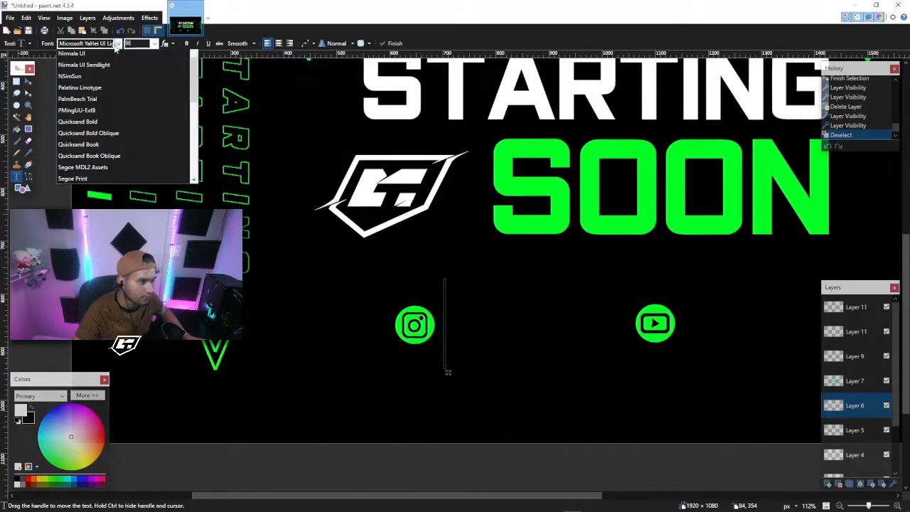
scroll(142, 141, up, 5)
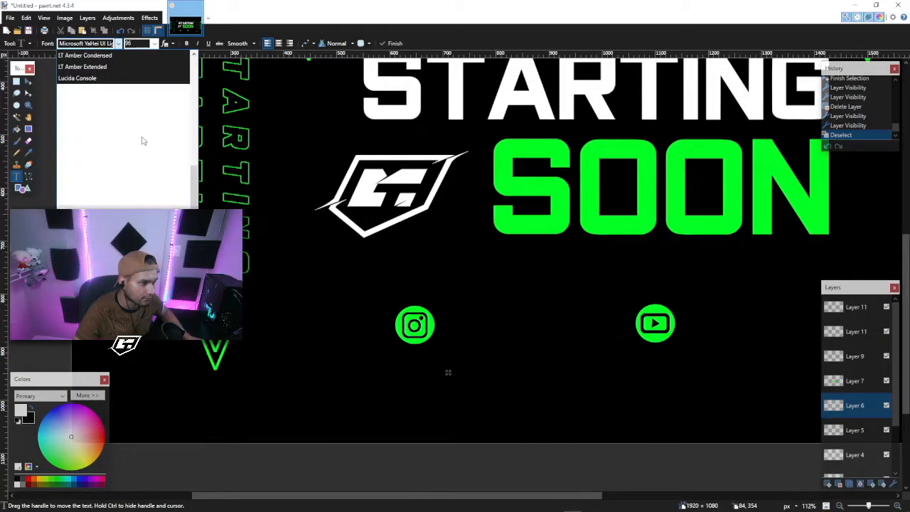
scroll(142, 141, down, 4)
scroll(166, 107, up, 6)
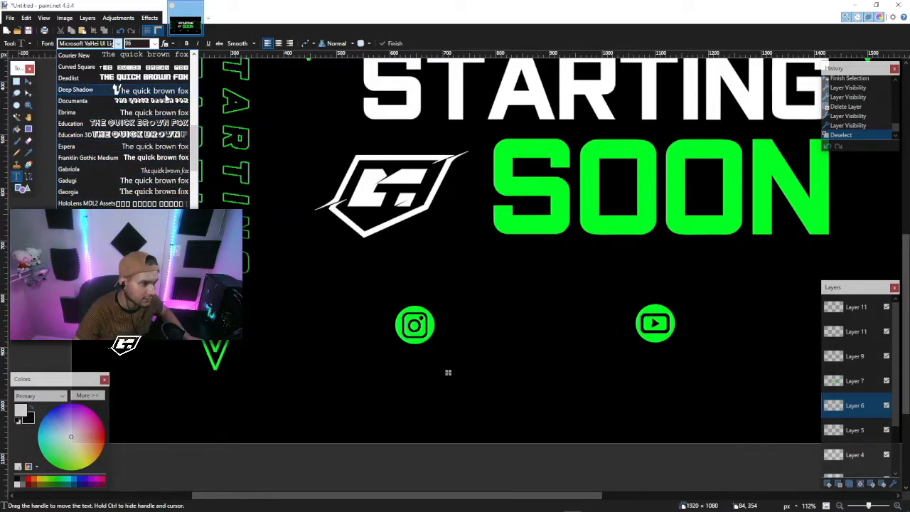
scroll(165, 98, up, 7)
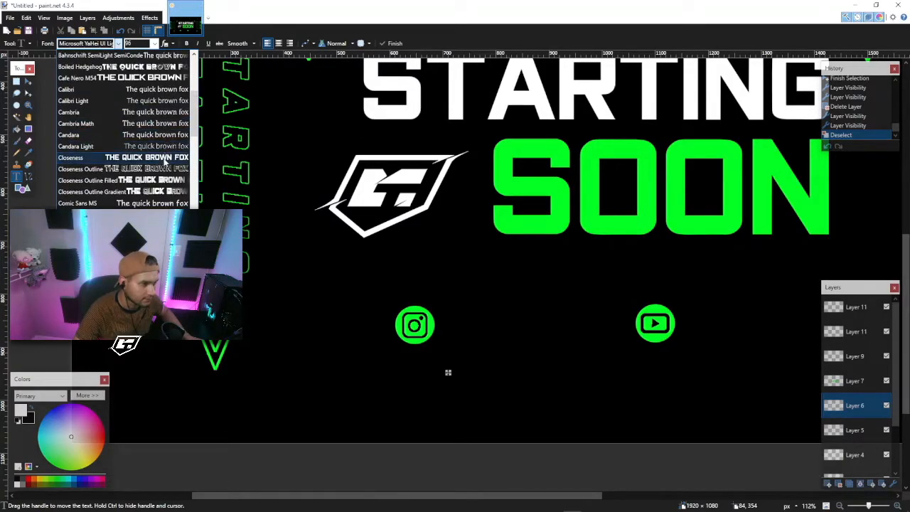
click(164, 158)
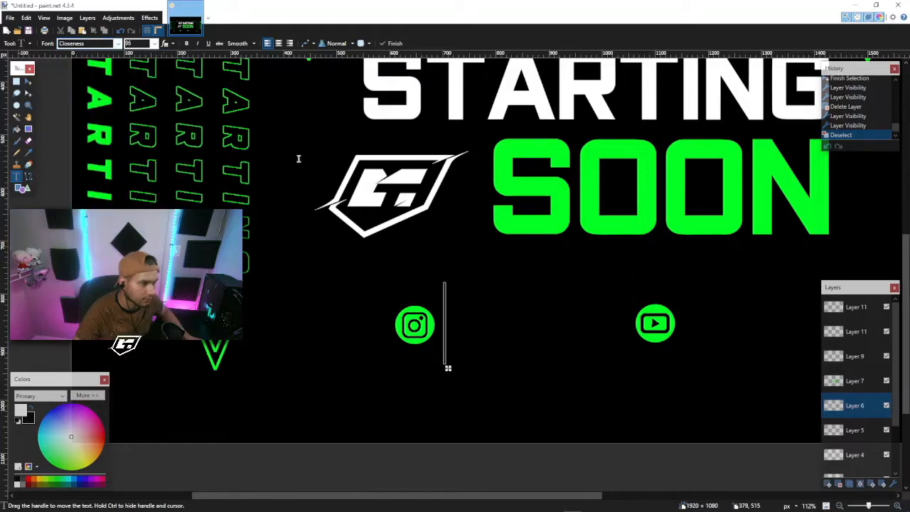
click(154, 44)
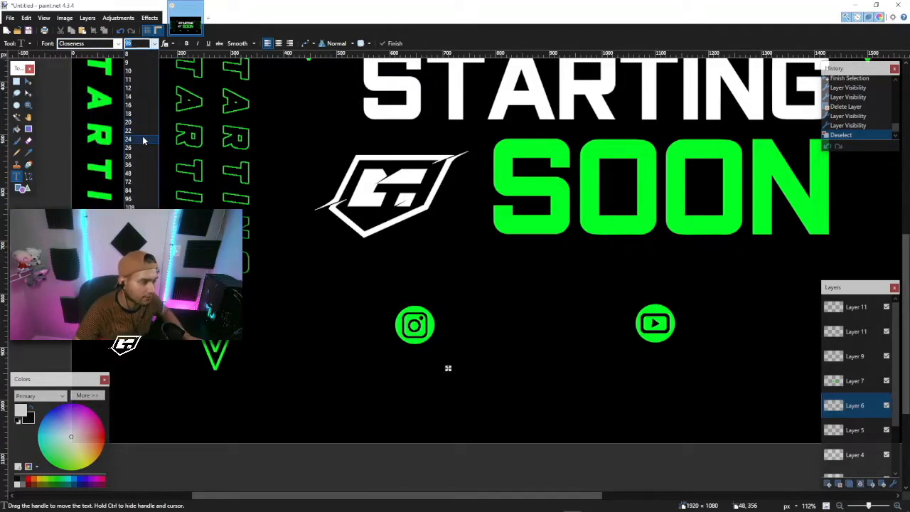
click(141, 135)
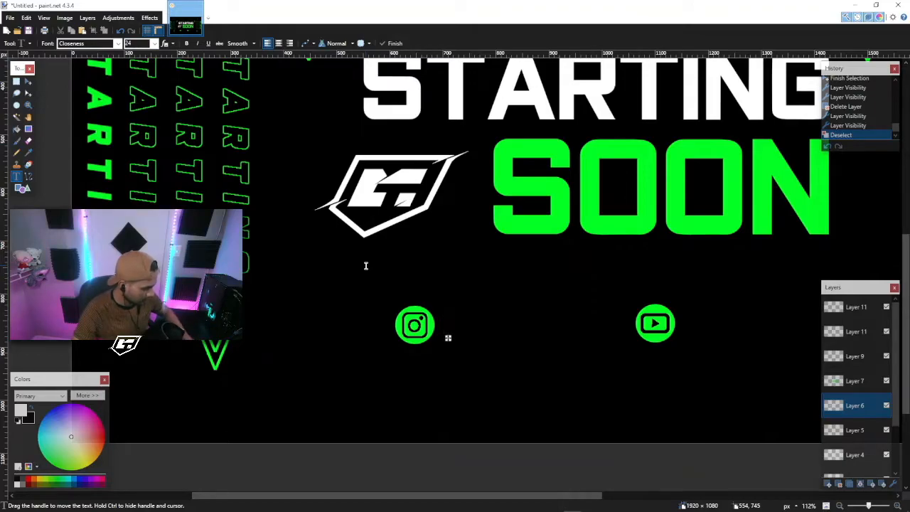
Enter MR.TECHNE beside the Instagram icon and shift the text away from the icon, level with it
text(M)
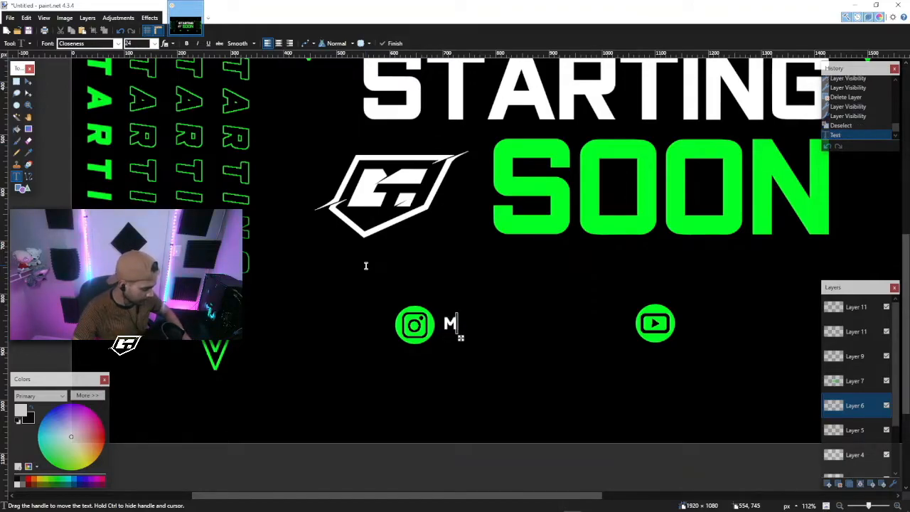
text(R.T)
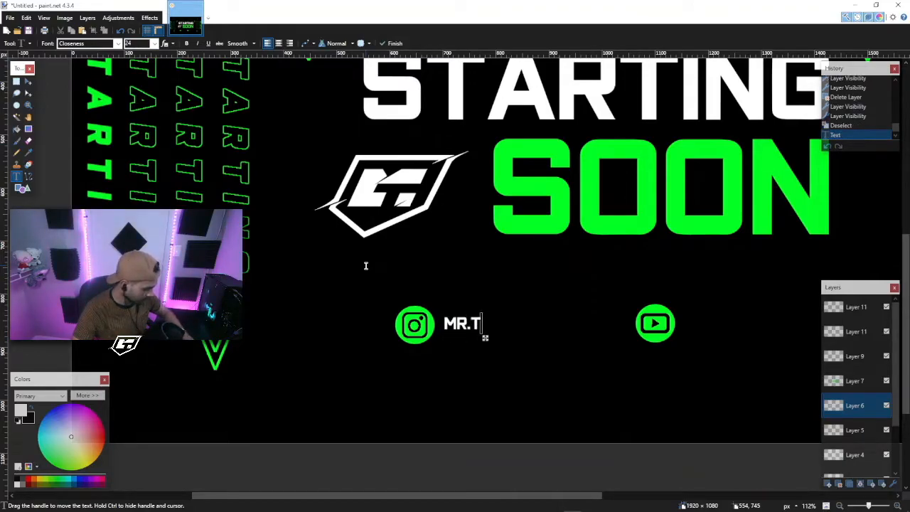
text(ECHNE)
drag(539, 338, 578, 340)
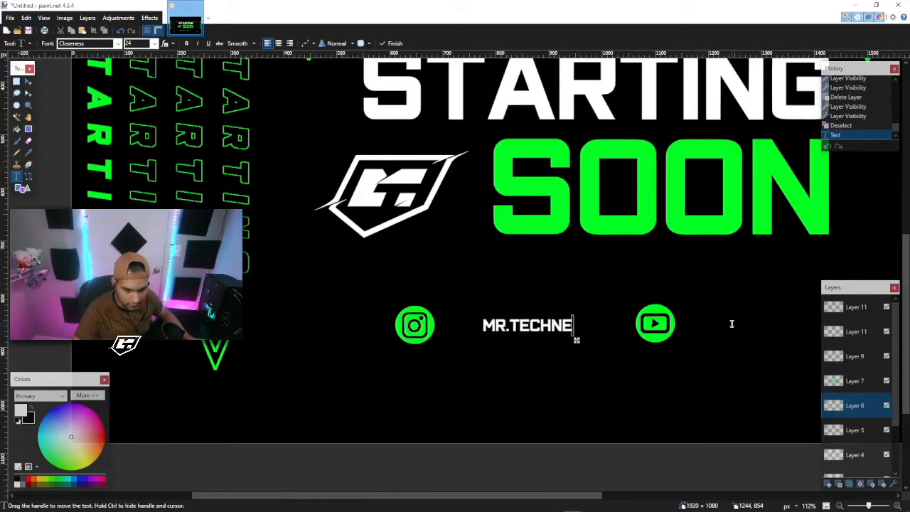
Add a second MR.TECHNE label beside the YouTube icon and align it vertically with the icon
text(M)
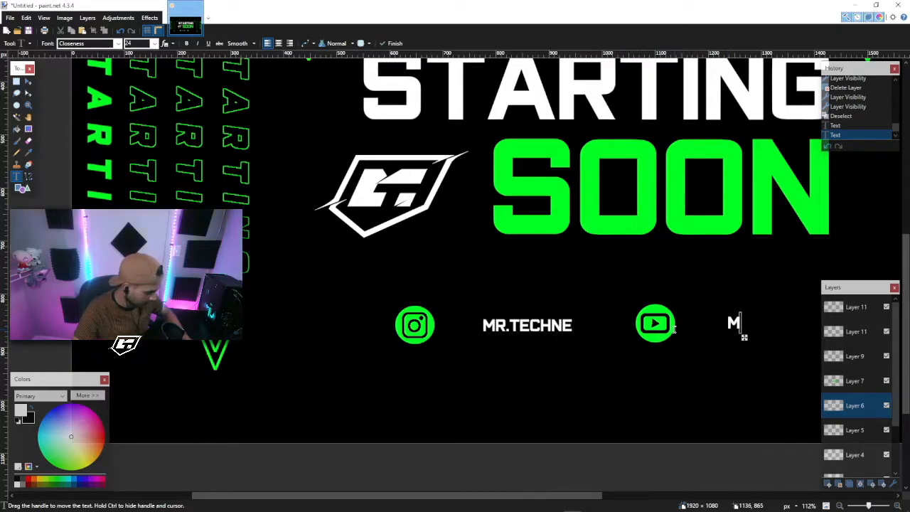
text(R.TECHNE)
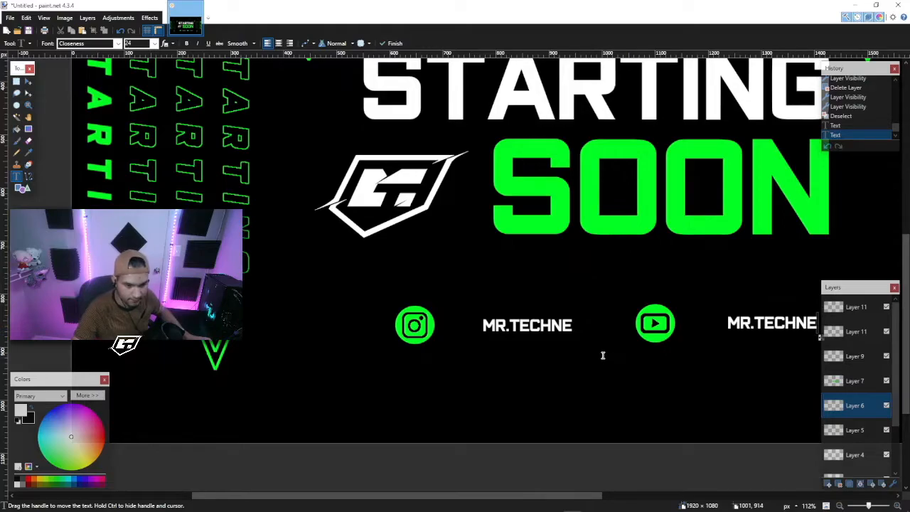
scroll(641, 348, right, 3)
drag(709, 338, 710, 339)
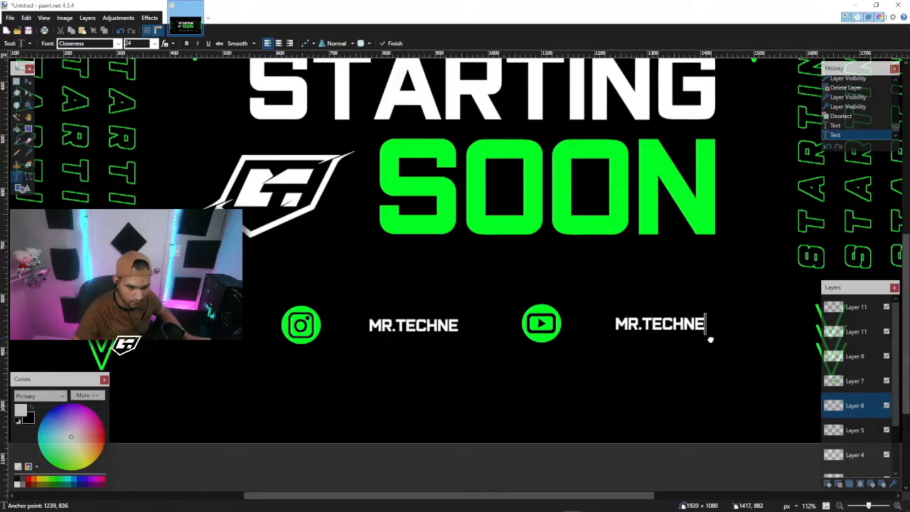
Select both MR.TECHNE labels together, move them left closer to their icons and clear the selection
scroll(662, 375, down, 3)
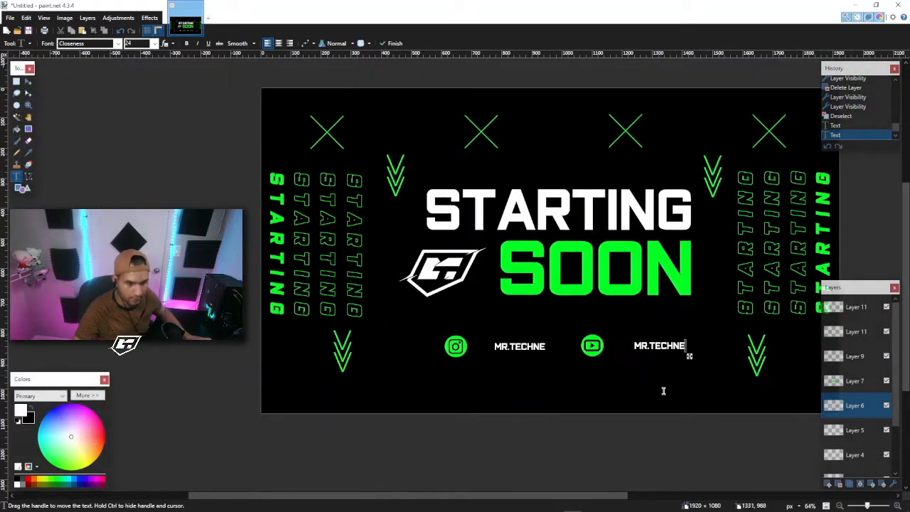
scroll(654, 392, up, 4)
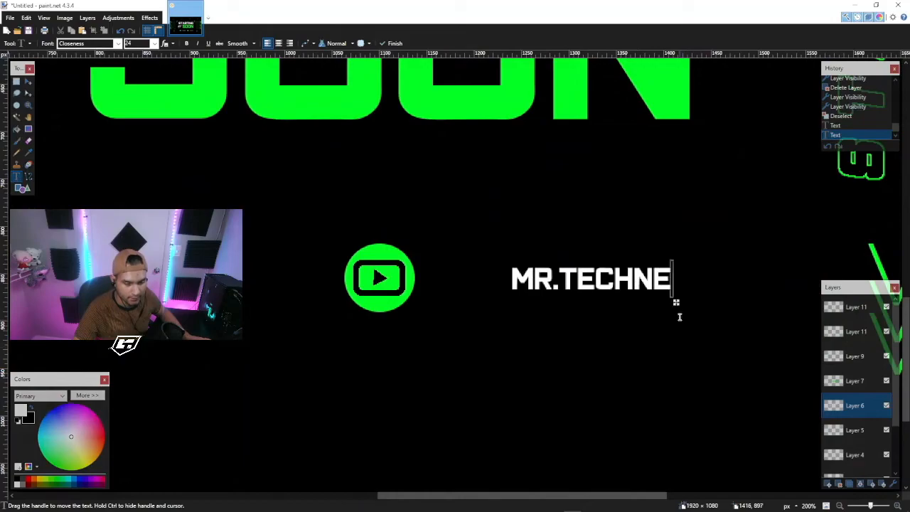
key(s)
scroll(575, 238, down, 2)
drag(575, 238, 165, 292)
click(29, 81)
drag(280, 265, 246, 267)
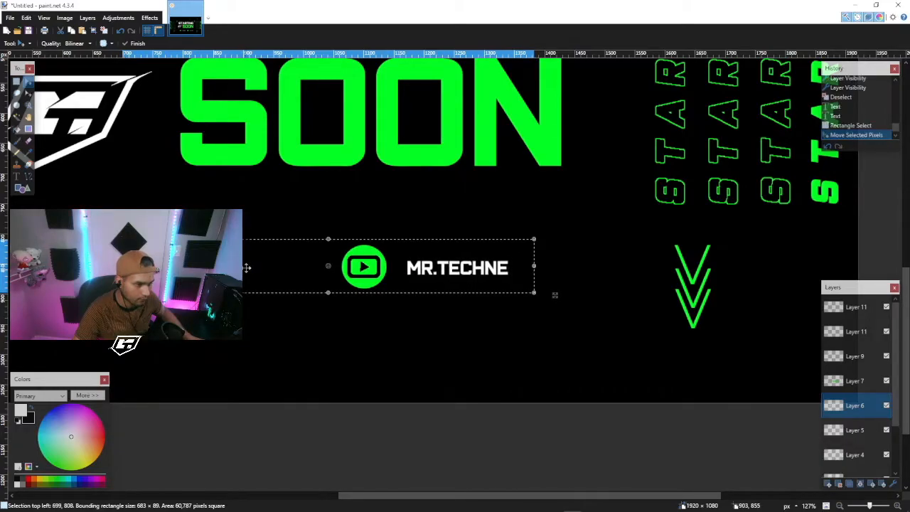
key(ctrl+d)
scroll(405, 319, down, 4)
scroll(425, 317, down, 3)
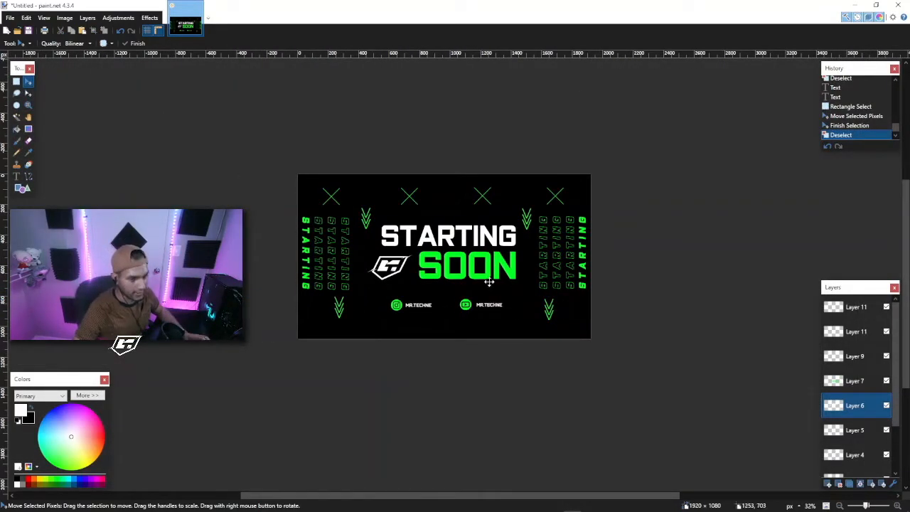
scroll(475, 276, up, 2)
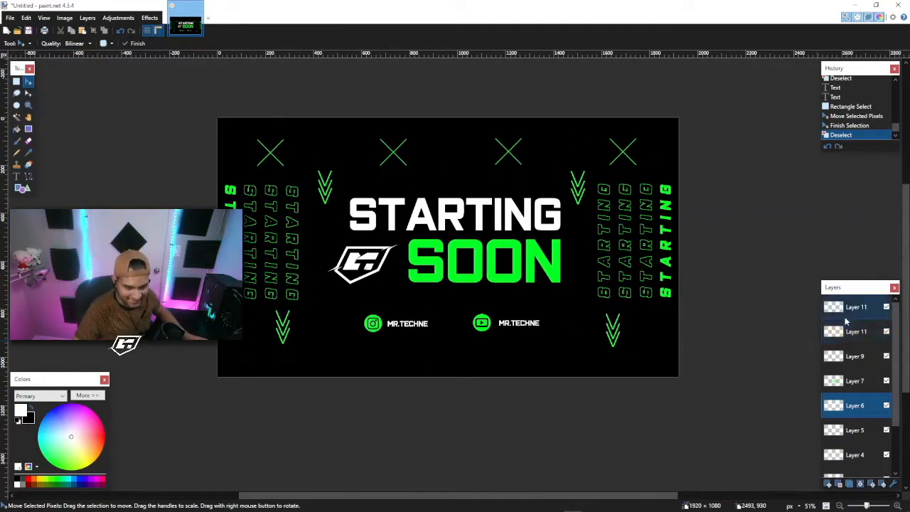
scroll(856, 416, down, 2)
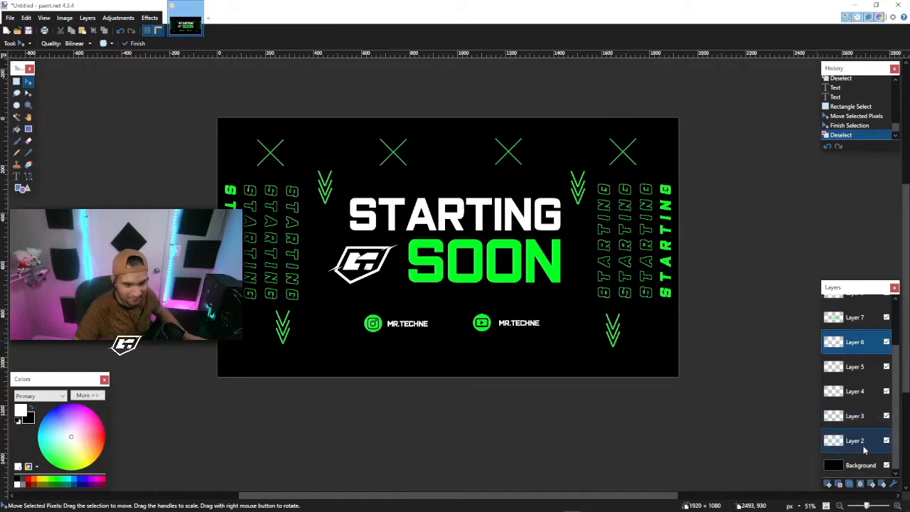
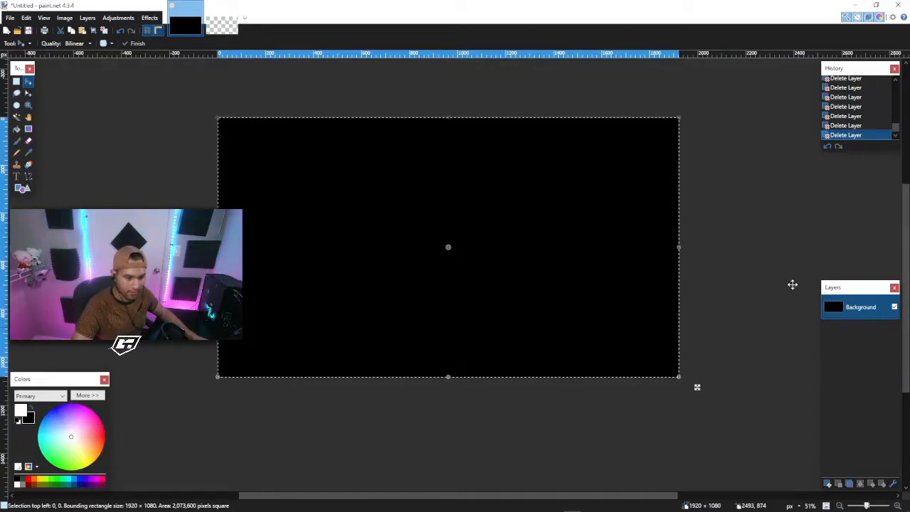
Clear the selection and fill the black background with the dark blue 002684 using the Paint Bucket
key(ctrl+d)
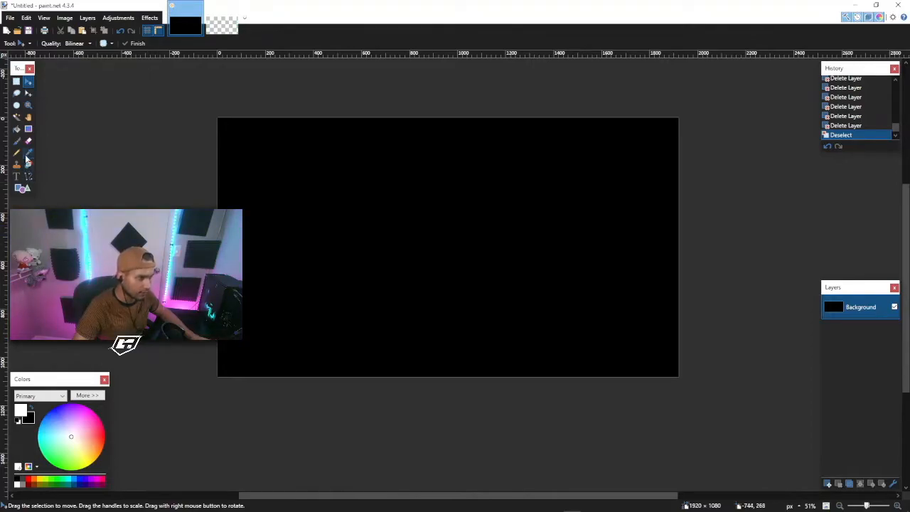
click(16, 129)
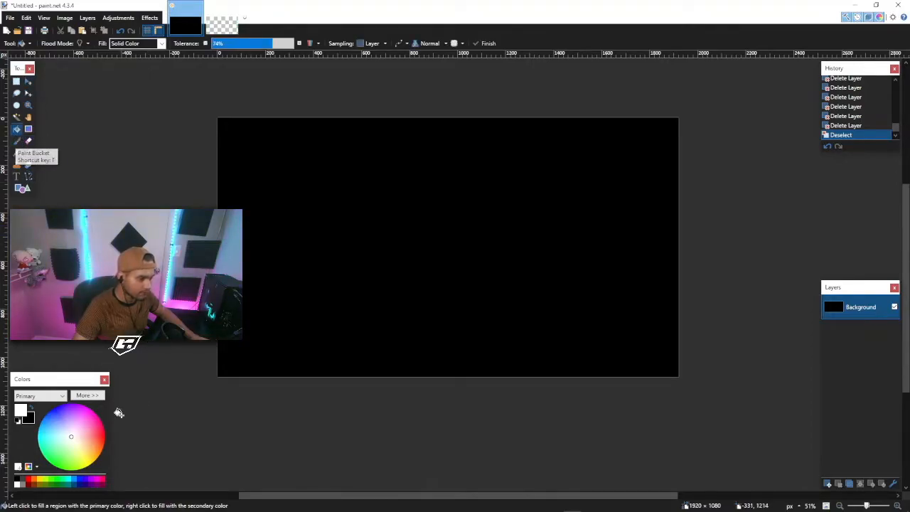
click(51, 411)
click(82, 396)
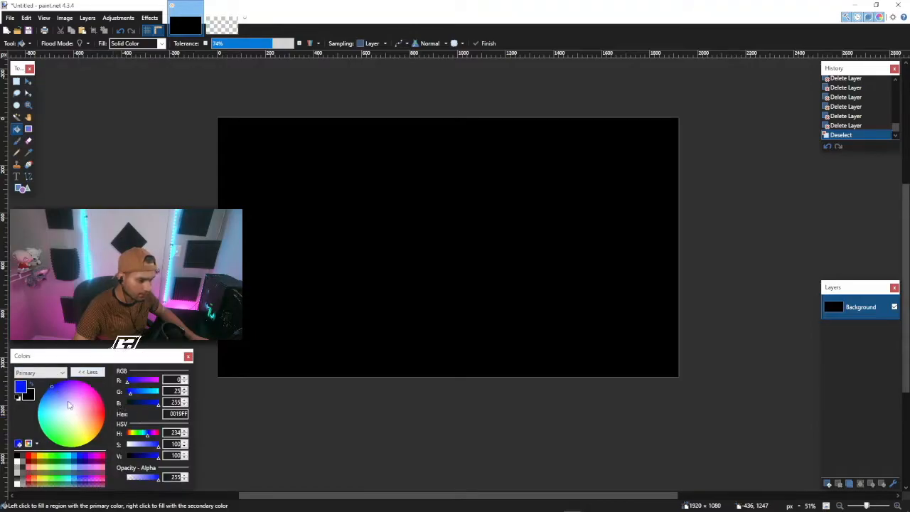
drag(58, 392, 49, 389)
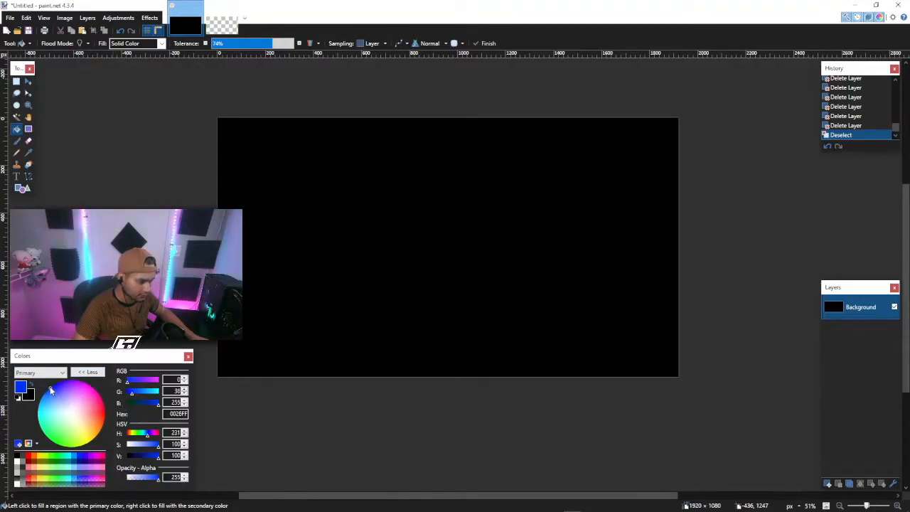
drag(151, 407, 144, 406)
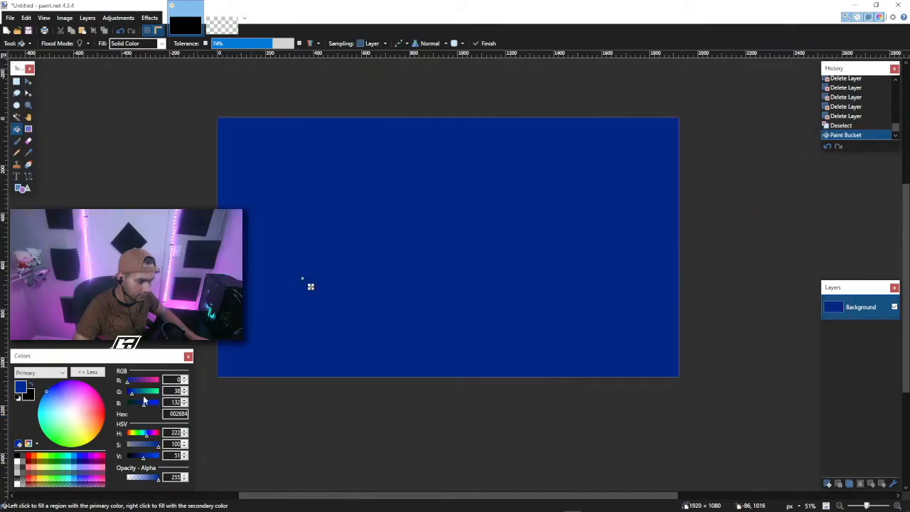
Darken and desaturate the background fill to the navy colour 0F1D27 and finish the fill
drag(141, 405, 140, 405)
drag(158, 448, 150, 449)
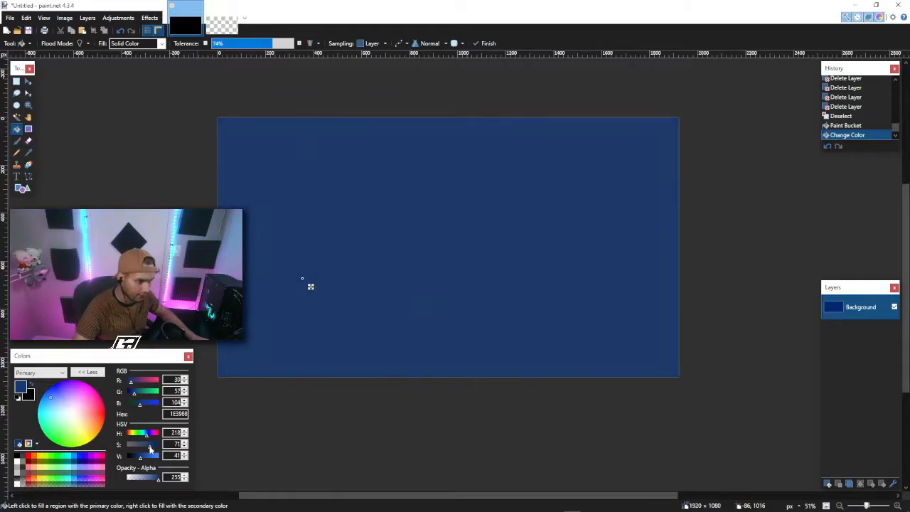
click(149, 450)
drag(140, 458, 133, 459)
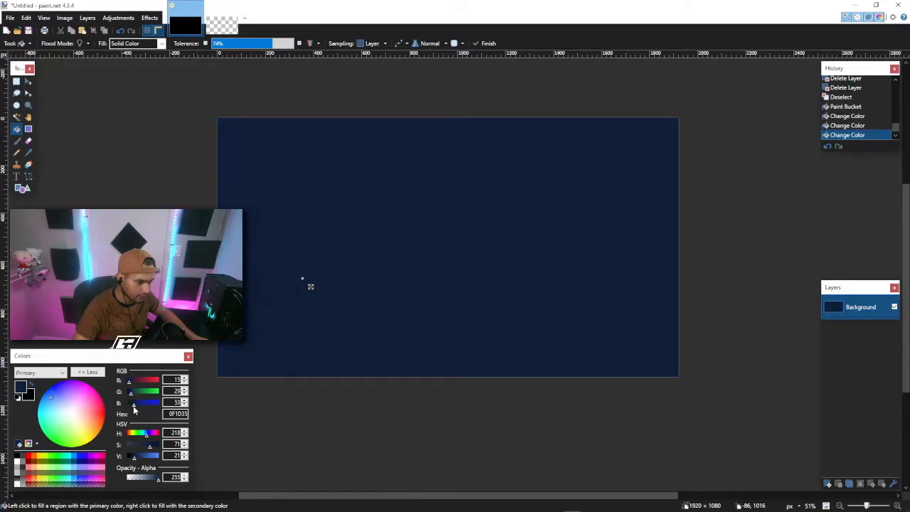
drag(133, 406, 132, 407)
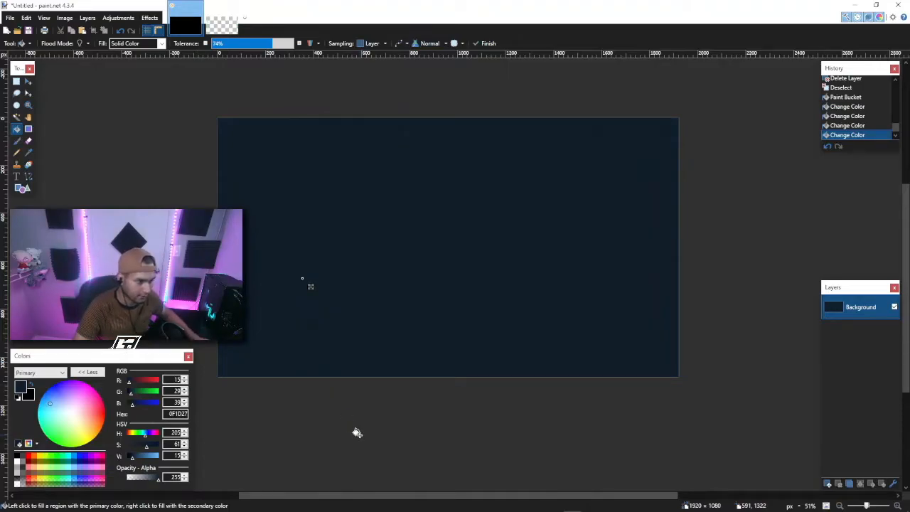
key(Return)
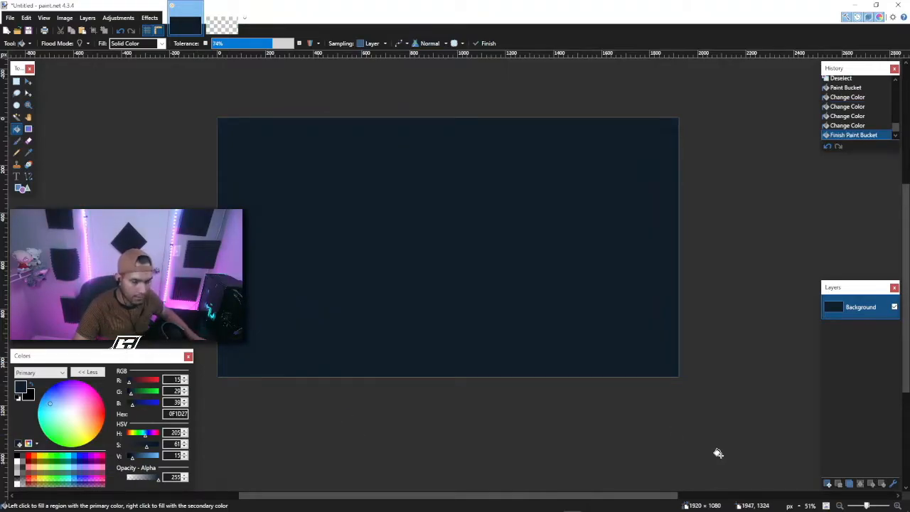
Add a new layer and set up the Line/Curve tool with white as the primary color
click(828, 484)
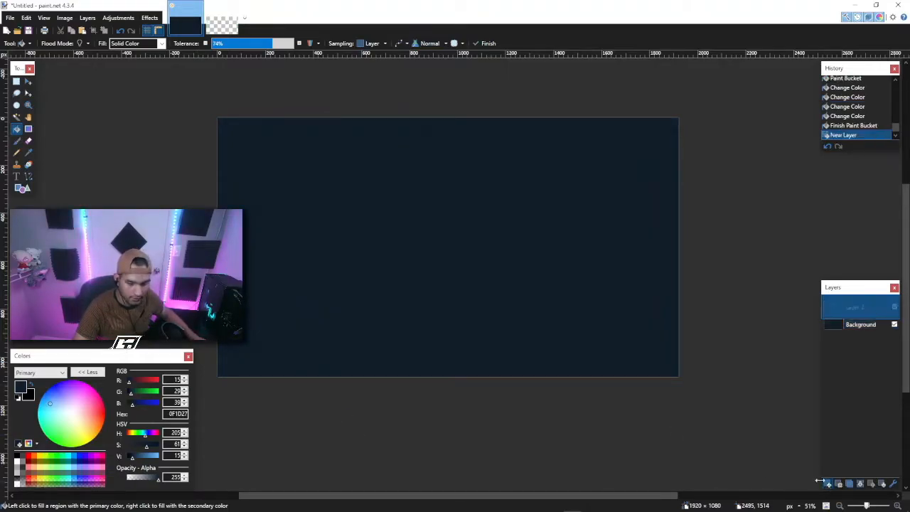
click(29, 176)
click(18, 462)
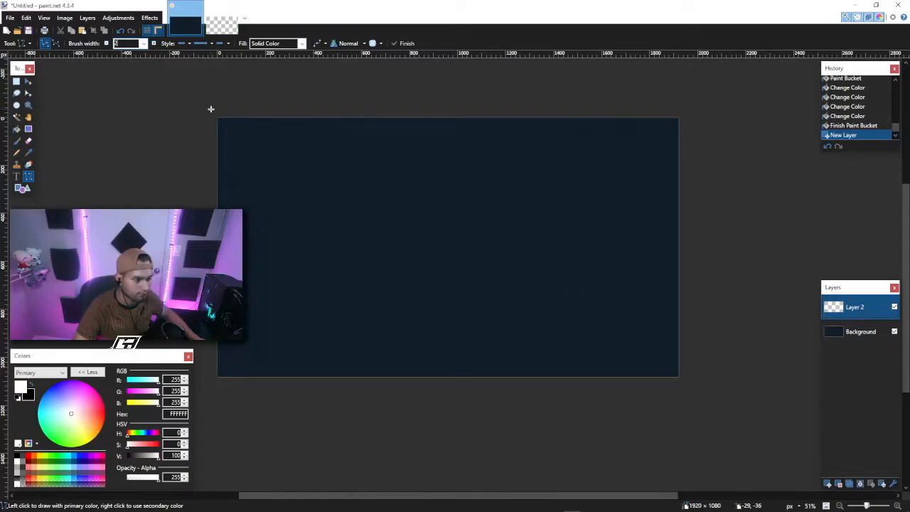
mouse_move(201, 153)
mouse_down()
mouse_move(213, 188)
mouse_move(337, 332)
mouse_move(406, 399)
mouse_move(430, 408)
mouse_move(416, 421)
mouse_move(433, 419)
mouse_move(325, 427)
mouse_move(414, 392)
mouse_move(409, 237)
mouse_move(380, 305)
mouse_move(457, 289)
mouse_move(349, 334)
mouse_move(395, 213)
mouse_move(401, 291)
mouse_move(415, 285)
mouse_move(385, 358)
mouse_move(461, 277)
mouse_up()
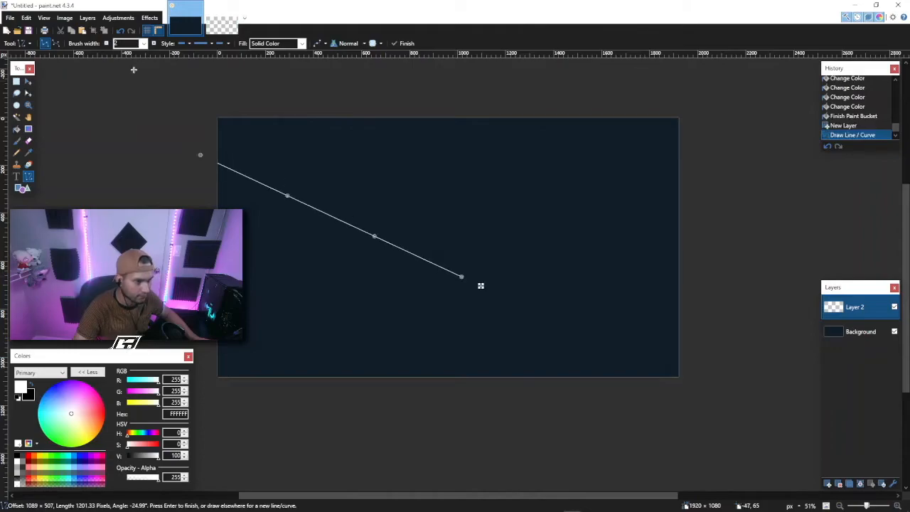
key(ctrl+z)
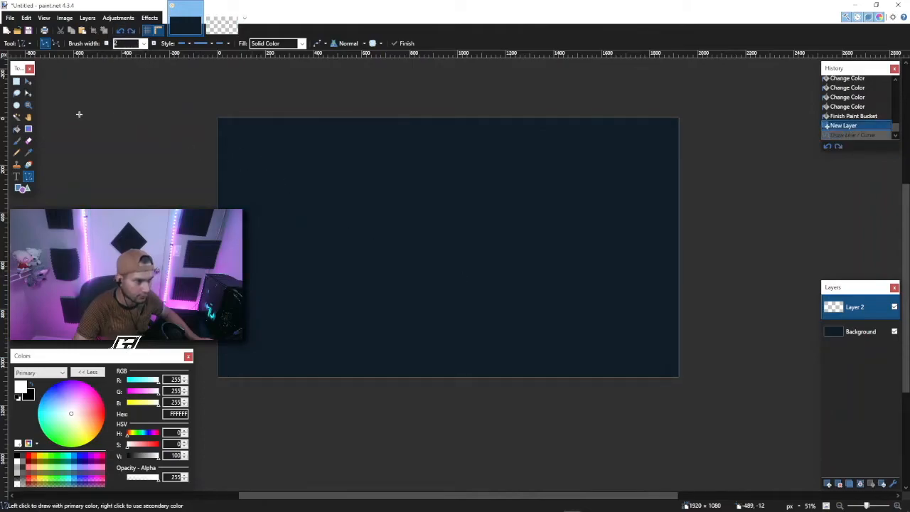
mouse_move(219, 175)
mouse_down()
mouse_move(266, 209)
mouse_move(346, 235)
mouse_move(327, 274)
mouse_move(350, 256)
mouse_move(280, 283)
mouse_move(329, 258)
mouse_move(337, 221)
mouse_move(327, 244)
mouse_move(289, 264)
mouse_move(349, 216)
mouse_move(343, 207)
mouse_up()
click(120, 30)
Draw two white diagonal lines, one cutting off the canvas's lower-left corner and one cutting off its upper-right corner
drag(197, 179, 401, 390)
key(Return)
mouse_move(463, 106)
mouse_down()
mouse_move(638, 246)
mouse_move(698, 312)
mouse_up()
click(649, 316)
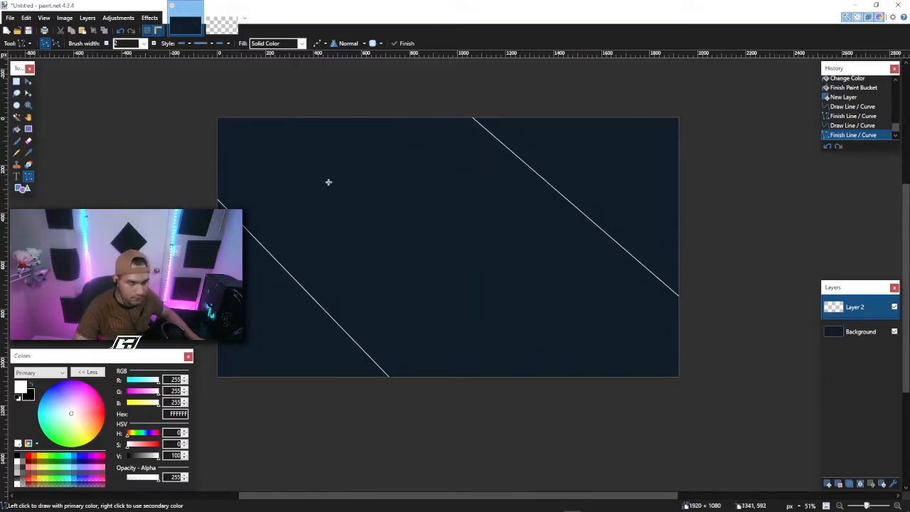
Select the band between the two diagonal lines with the Magic Wand and fill it with white on a new layer
click(17, 117)
click(317, 174)
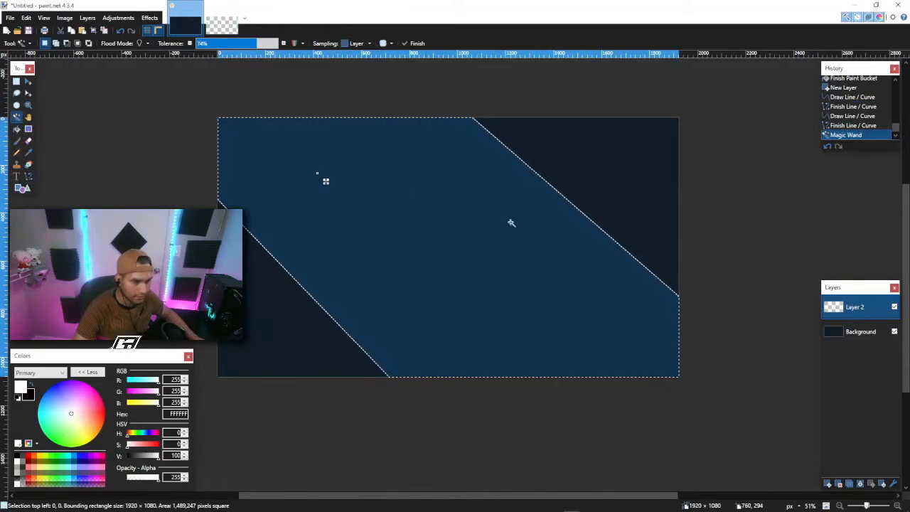
click(829, 483)
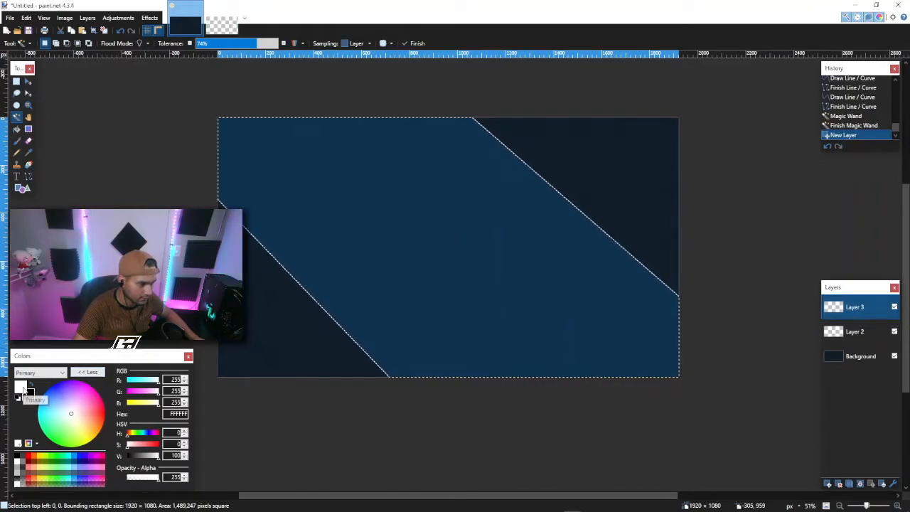
click(16, 130)
click(392, 208)
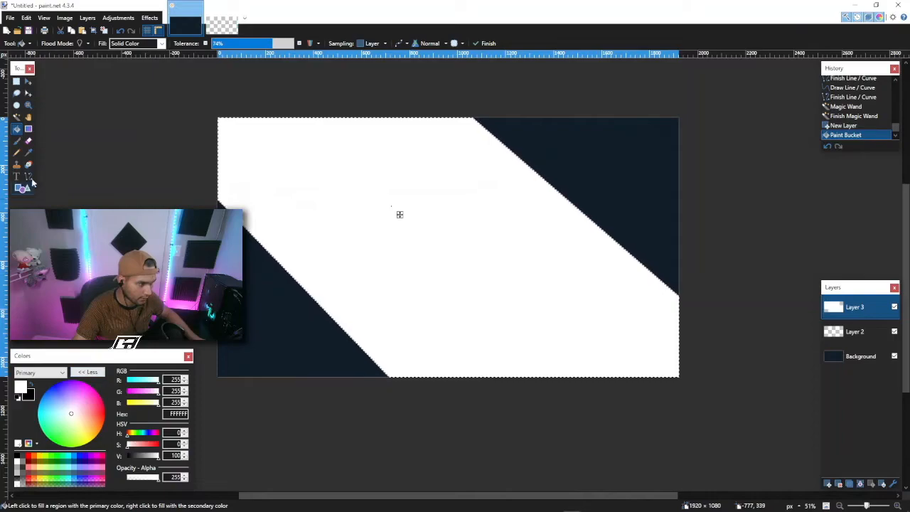
Sample the dark navy of the Background layer as the primary color
click(29, 152)
click(246, 287)
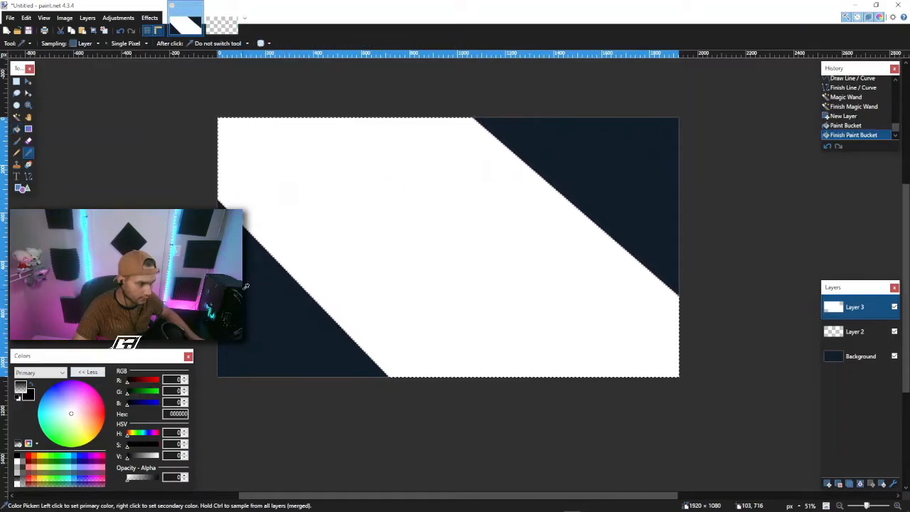
click(848, 355)
click(270, 340)
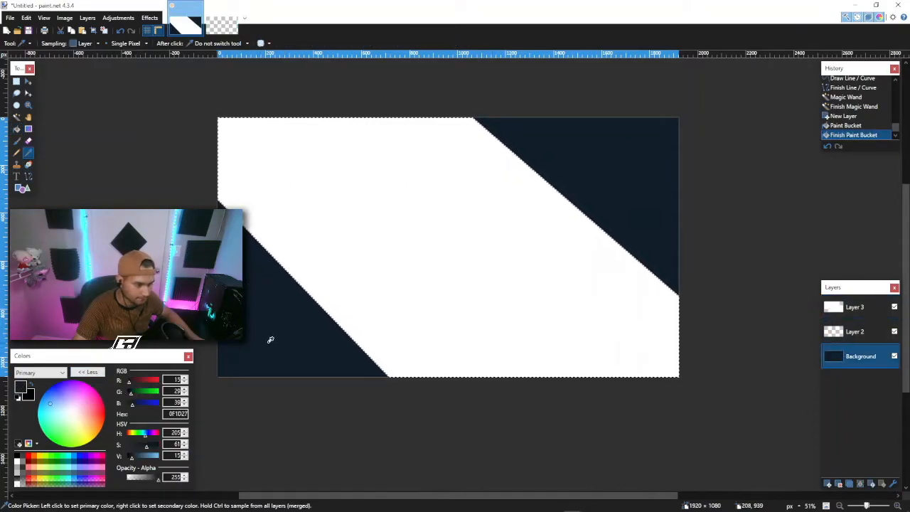
Fill the selected band on Layer 3 with the sampled dark navy
click(16, 129)
click(401, 226)
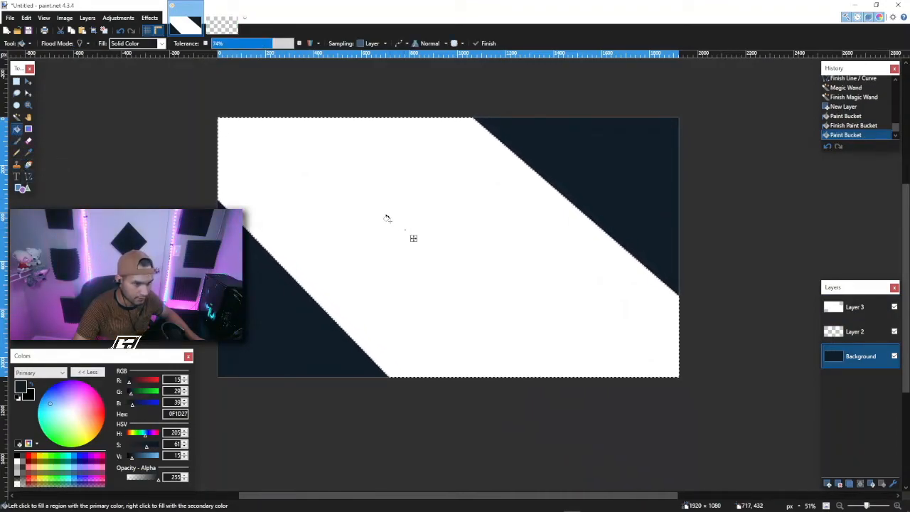
click(382, 211)
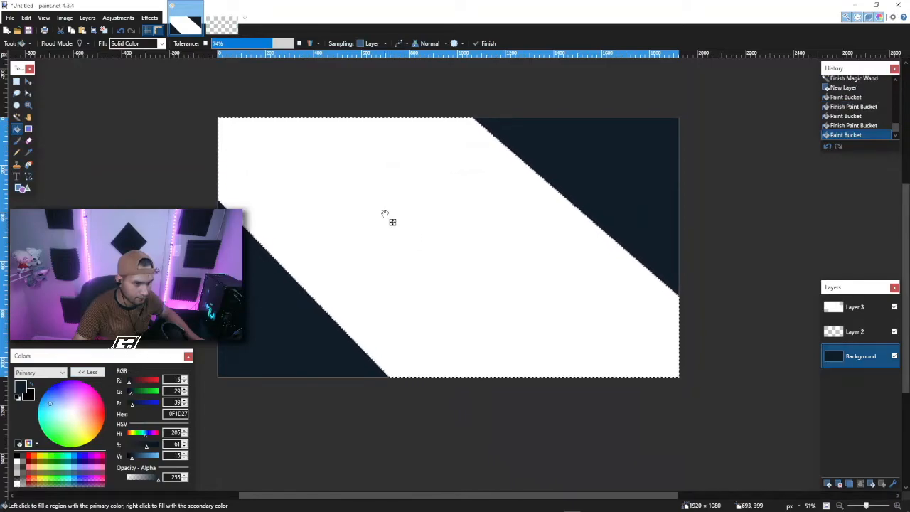
click(854, 307)
click(431, 225)
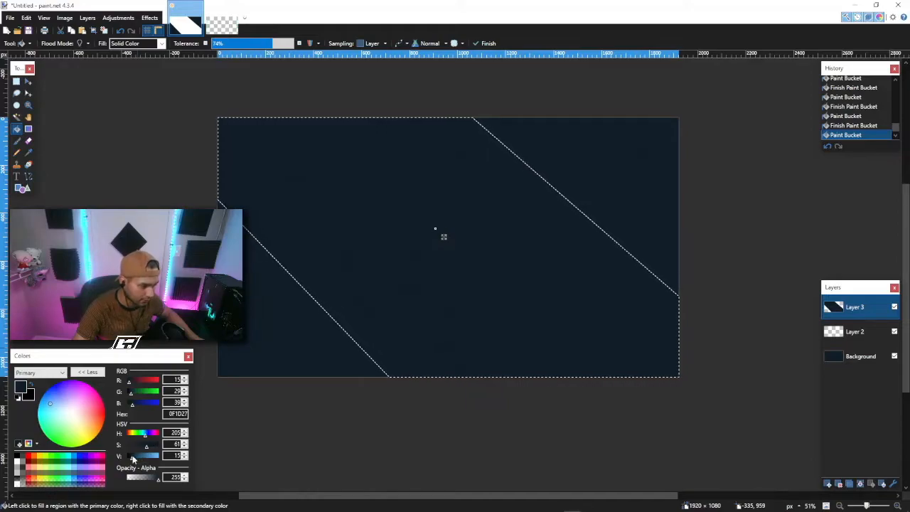
Set the band fill's opacity to 232 and its color value (V) to 12, and clear the selection
click(156, 481)
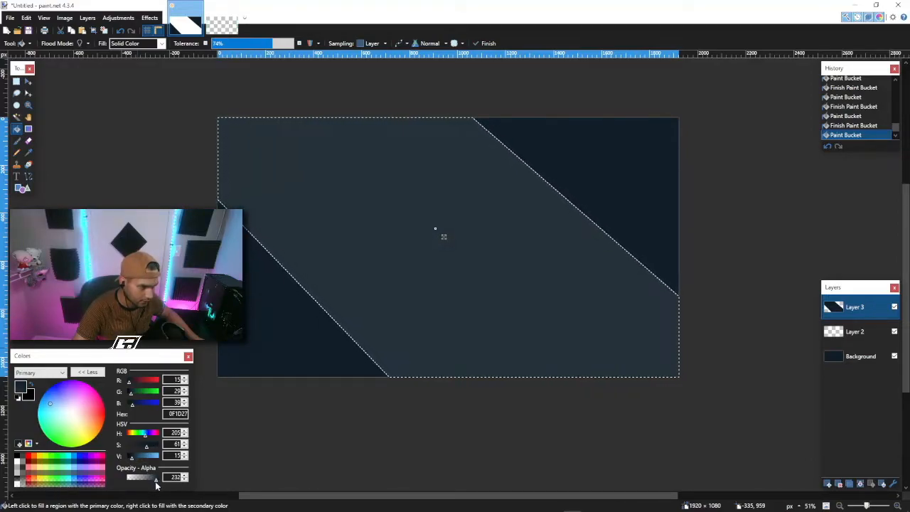
click(133, 455)
drag(133, 456, 130, 456)
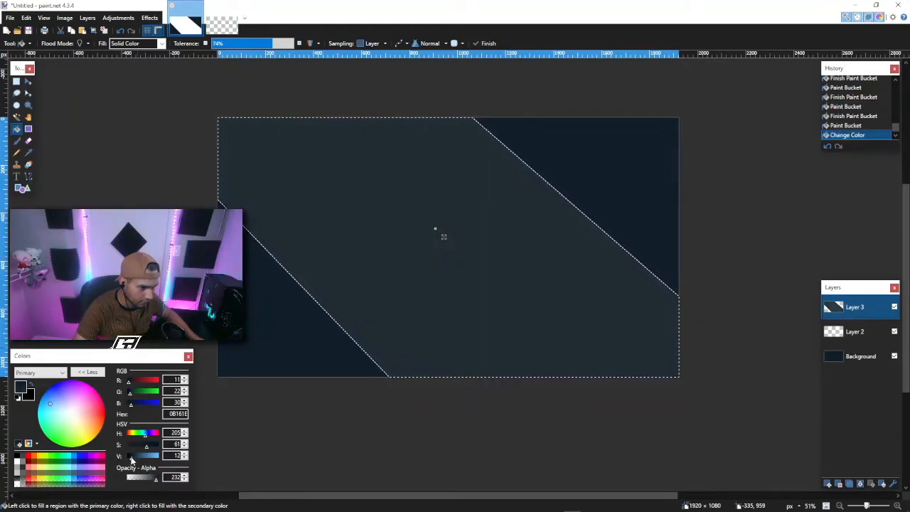
key(ctrl+d)
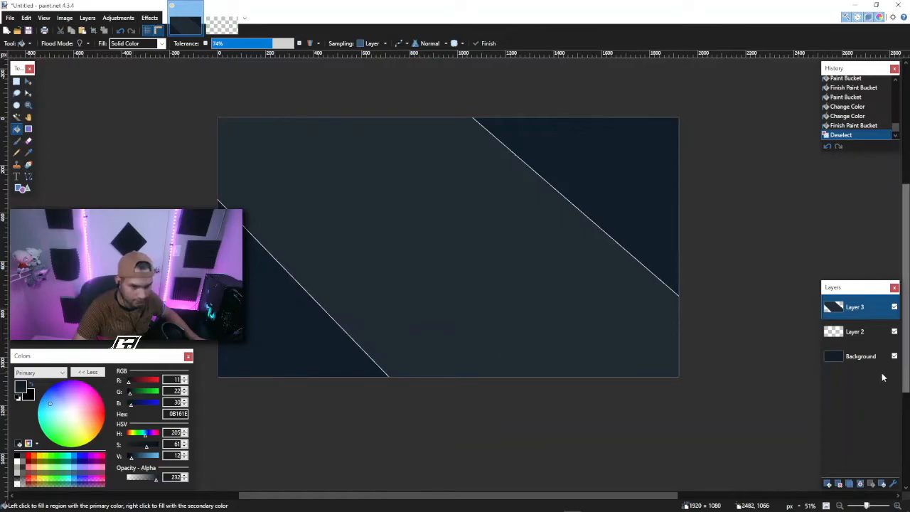
Hide and delete Layer 2 with the white lines, and flatten the image
click(894, 332)
click(894, 332)
click(895, 332)
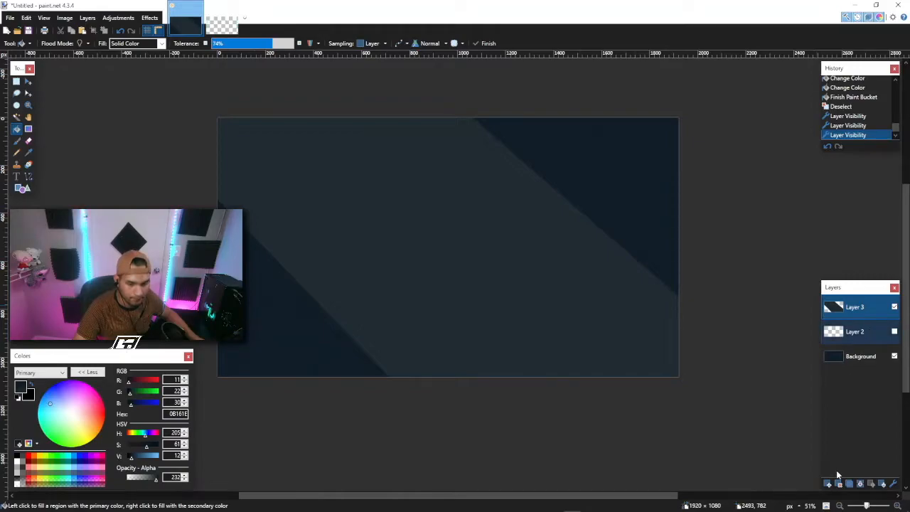
click(856, 332)
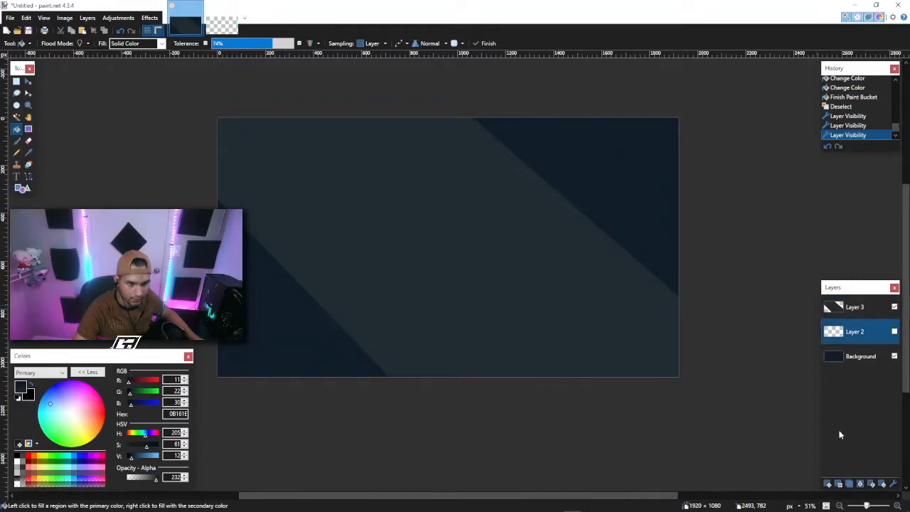
click(839, 484)
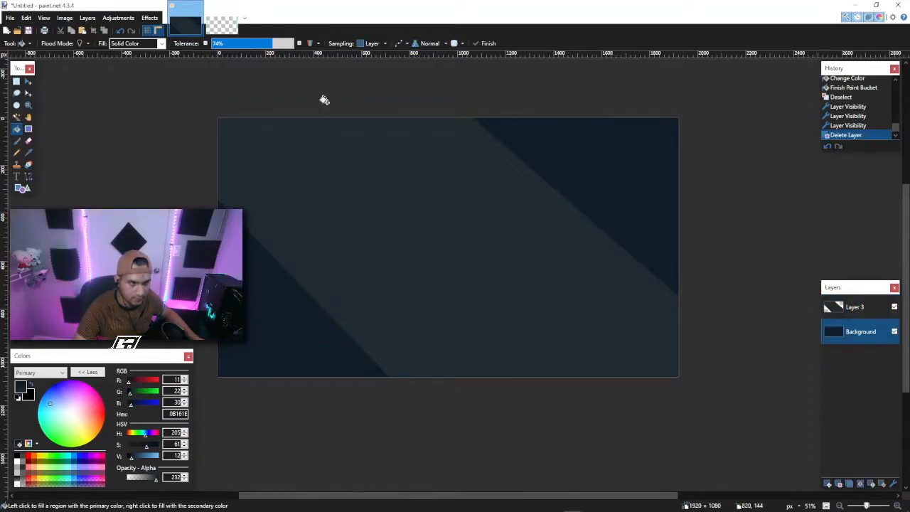
click(64, 17)
click(98, 130)
click(149, 18)
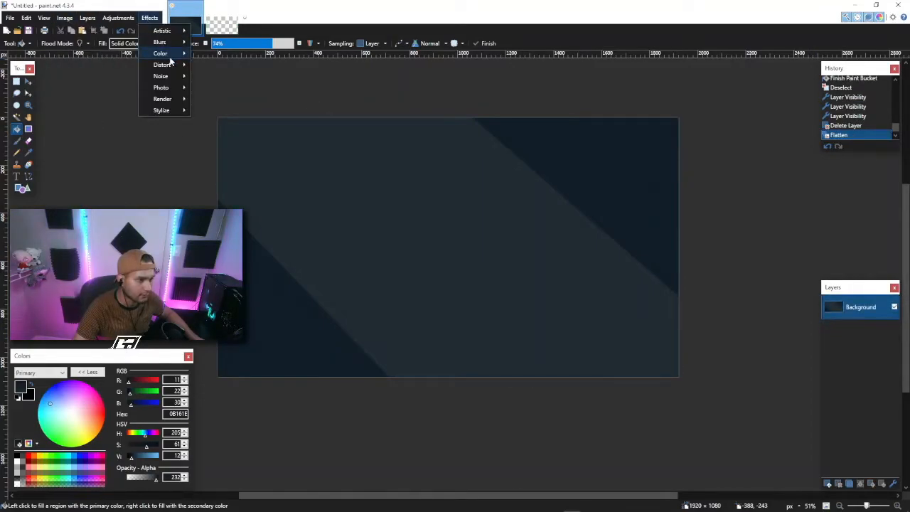
mouse_move(172, 44)
click(224, 53)
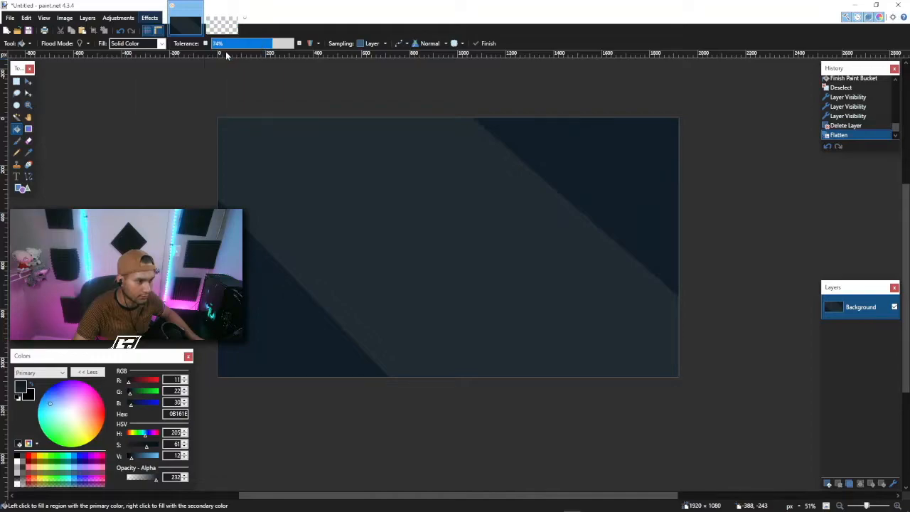
drag(385, 257, 390, 259)
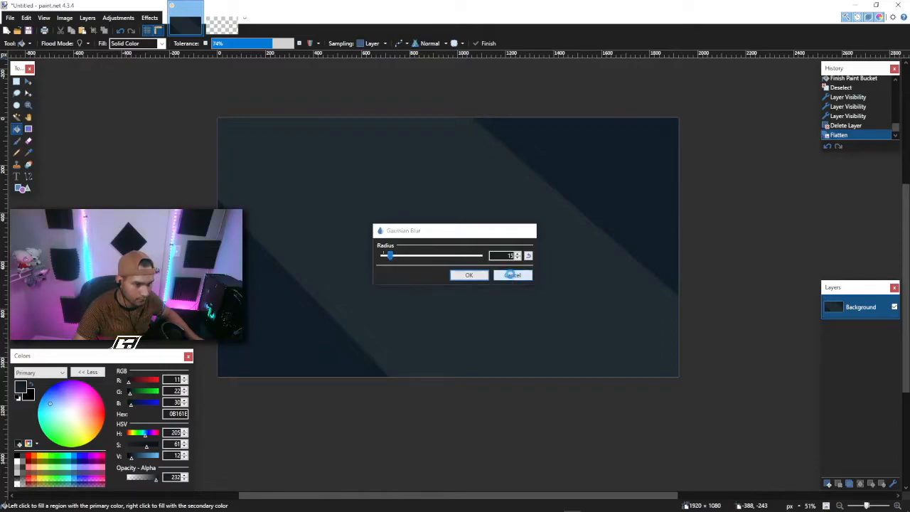
click(509, 275)
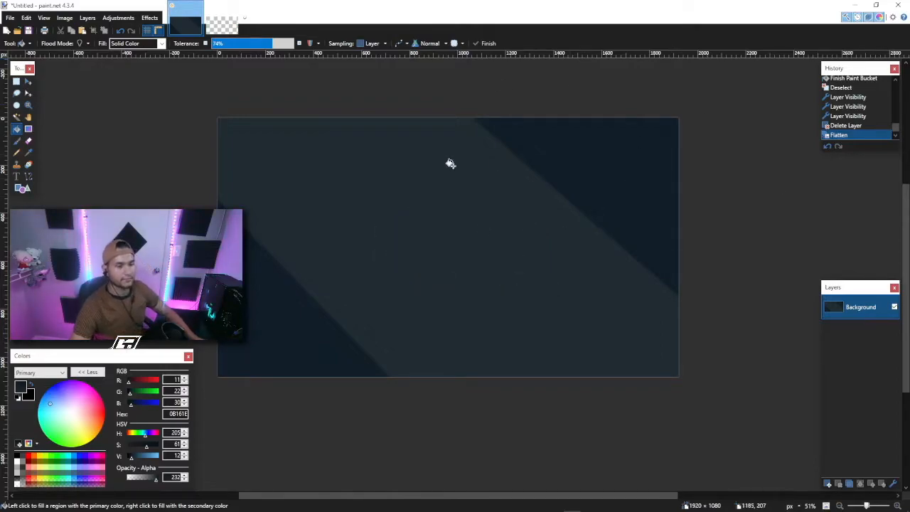
Save the image in the Pictures folder under the name 10, choosing the file type for it
click(10, 18)
click(11, 20)
click(11, 19)
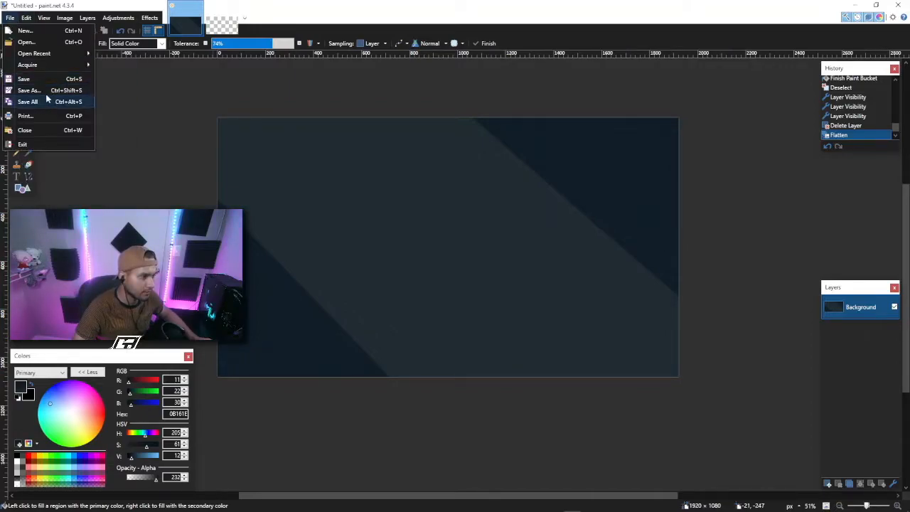
click(21, 89)
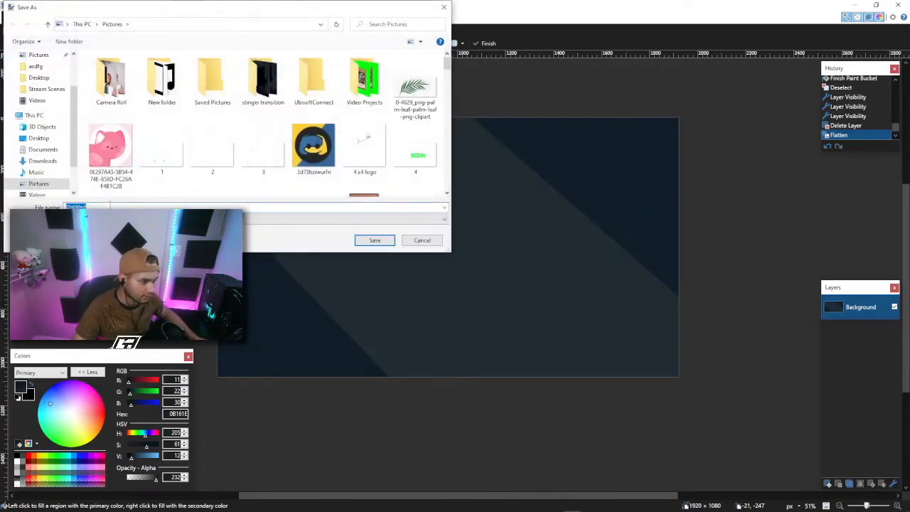
text(10)
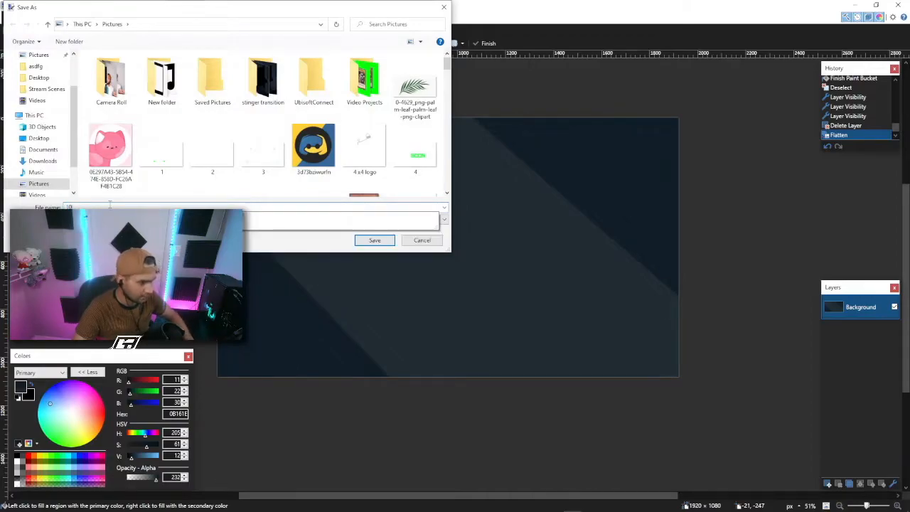
click(241, 220)
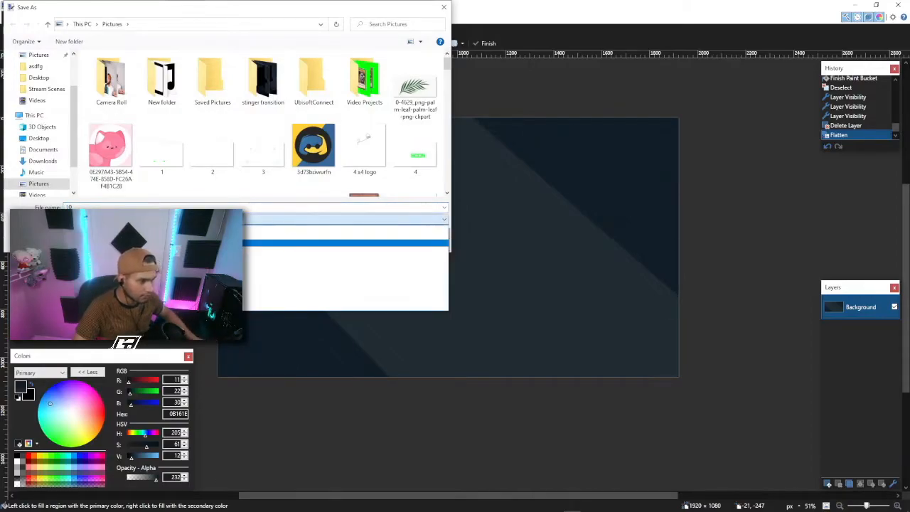
click(187, 243)
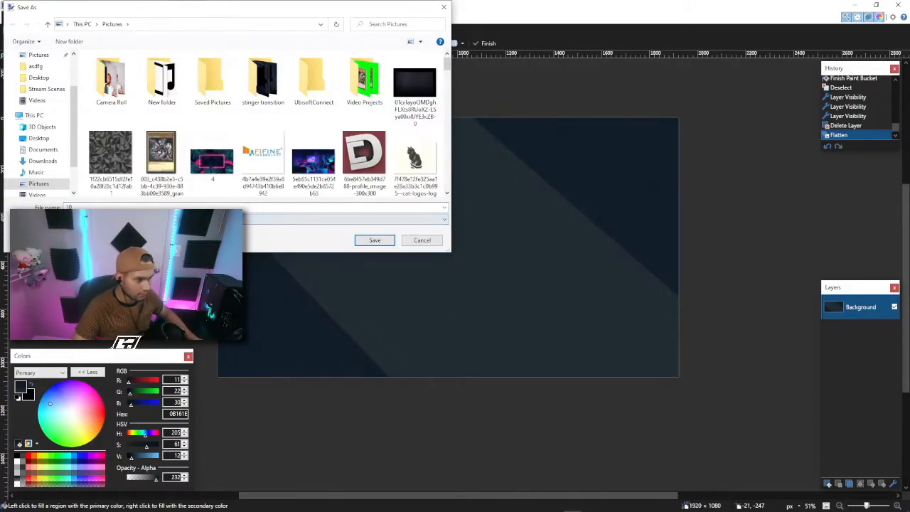
click(376, 241)
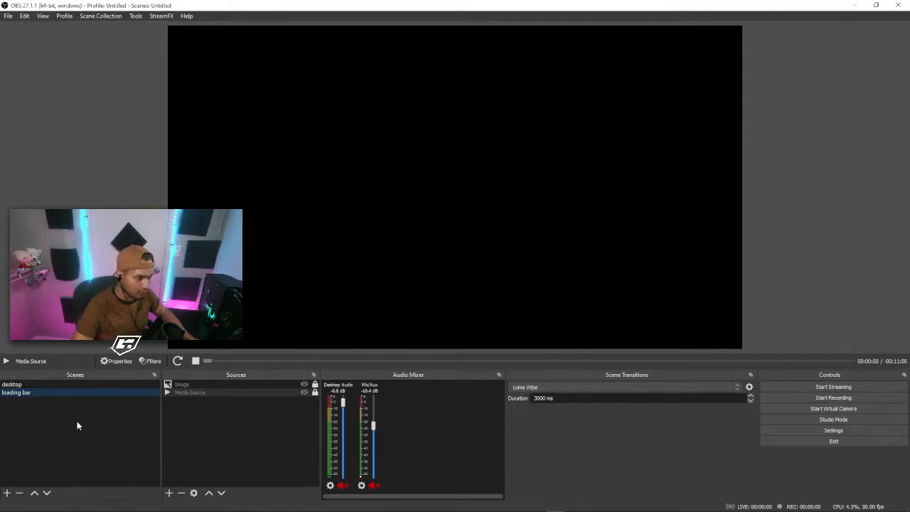
Switch to OBS and add two new scenes with their default names
right_click(57, 410)
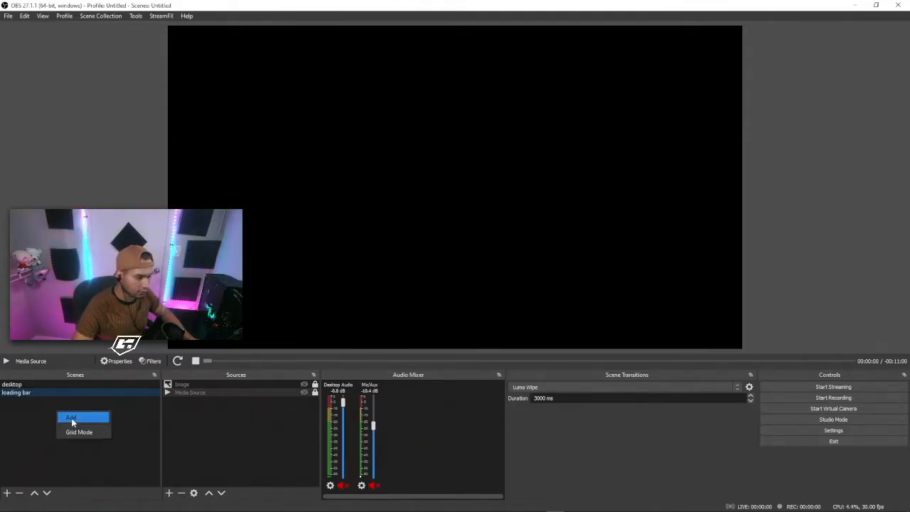
click(72, 418)
click(437, 276)
right_click(41, 423)
click(74, 428)
click(433, 274)
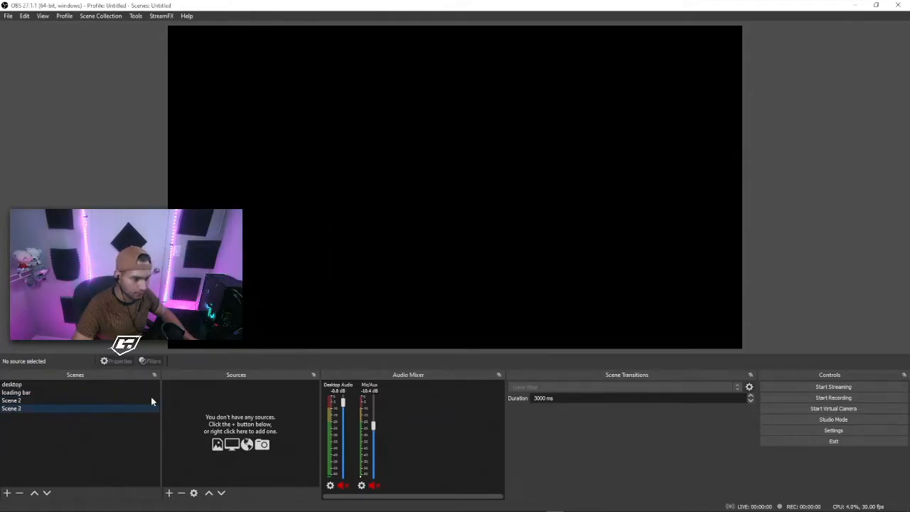
Add a full-screen color source to Scene 2 and set its color to pure green, #00ff00
click(64, 400)
click(169, 492)
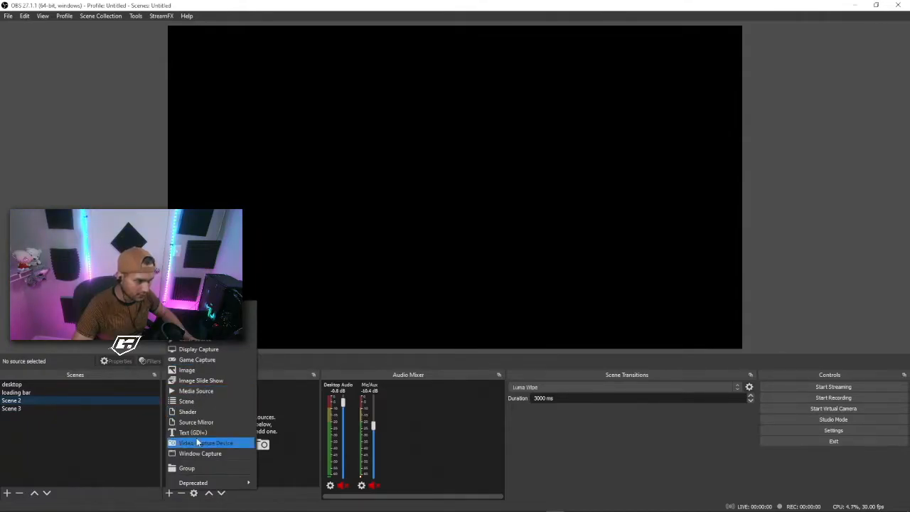
click(210, 339)
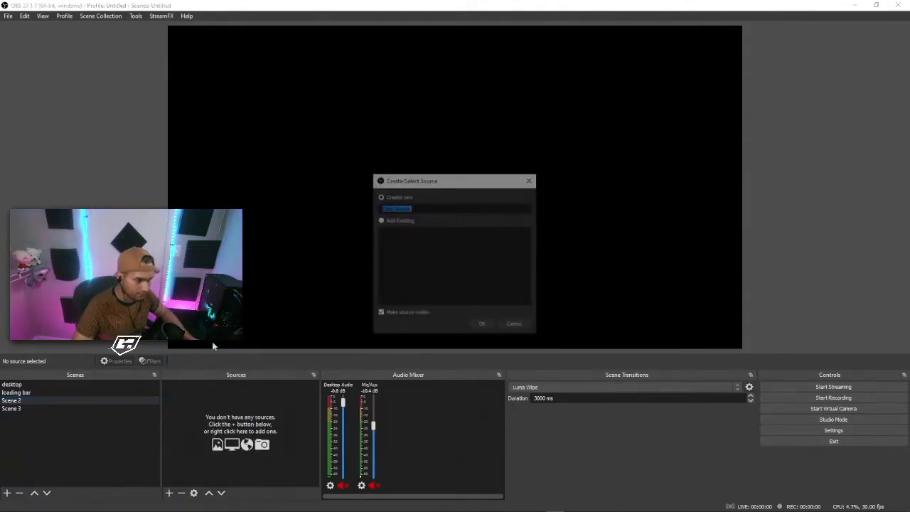
click(484, 326)
click(549, 395)
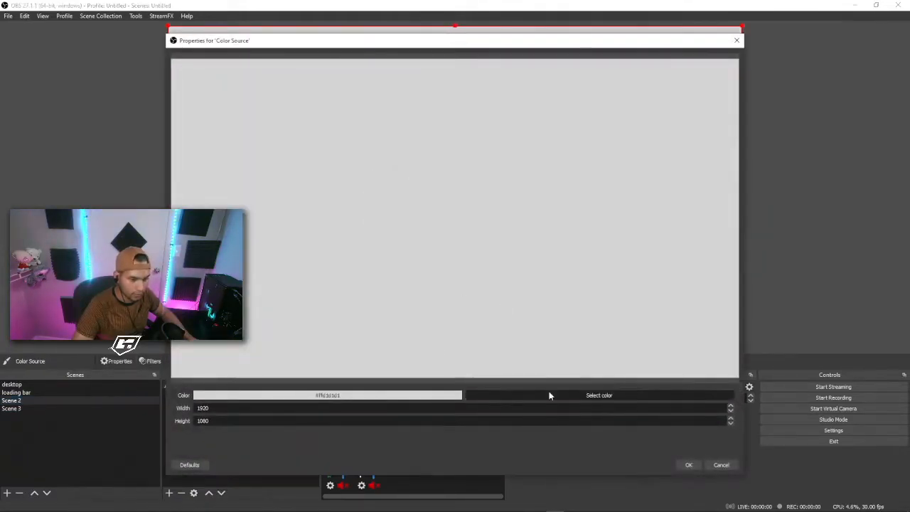
click(422, 181)
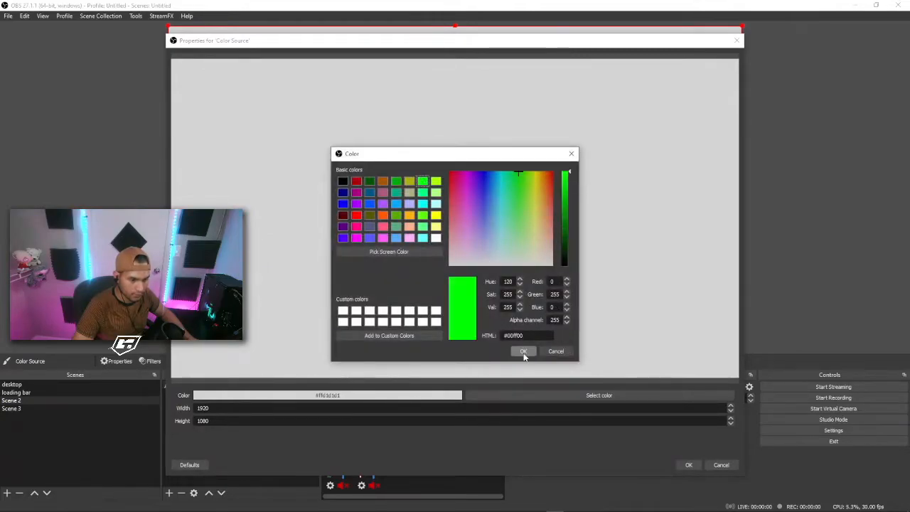
click(524, 351)
click(688, 465)
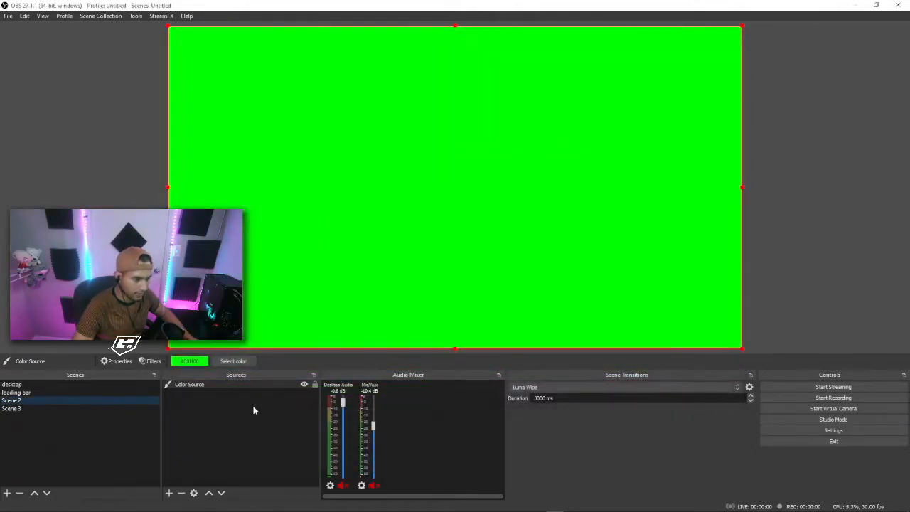
Add a new color source to Scene 3 and set its color to a bright red
click(89, 408)
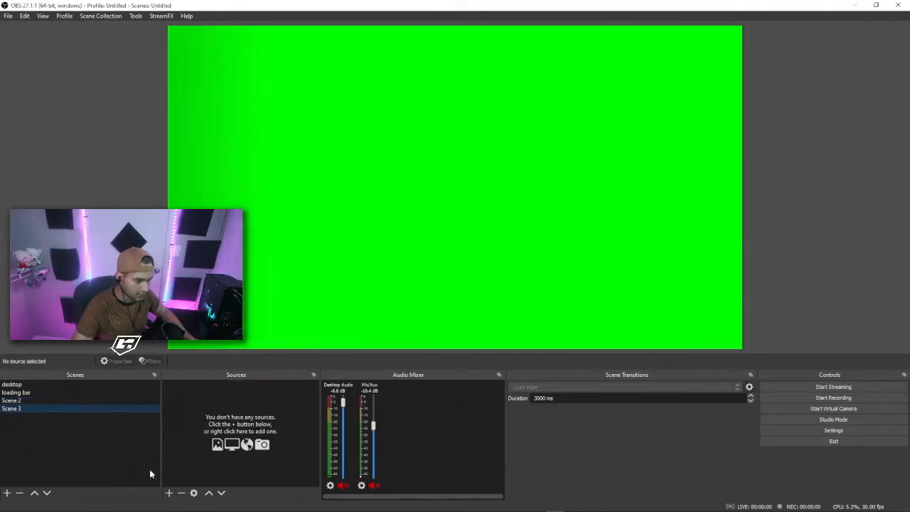
click(169, 493)
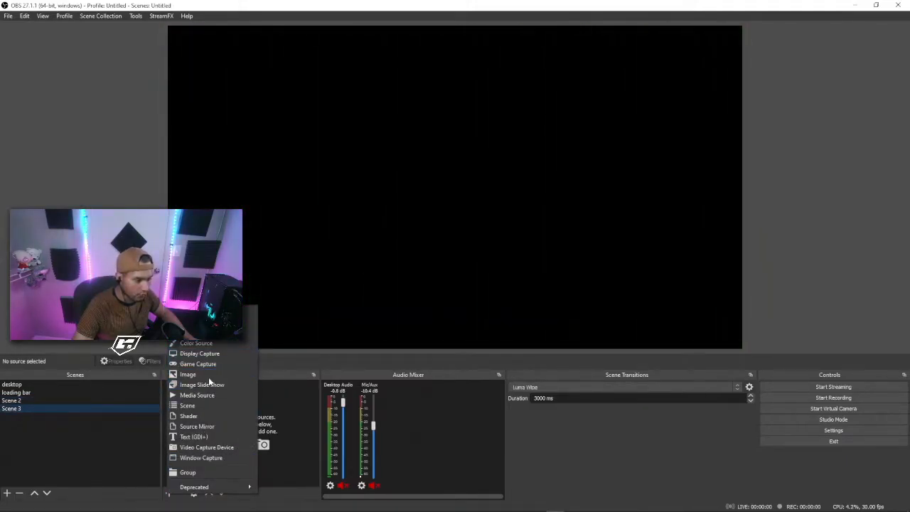
click(212, 346)
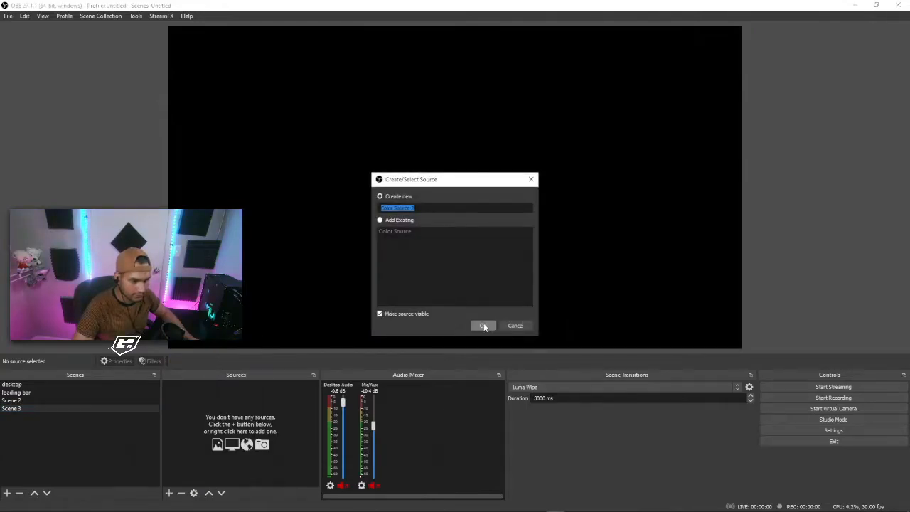
click(485, 328)
click(568, 391)
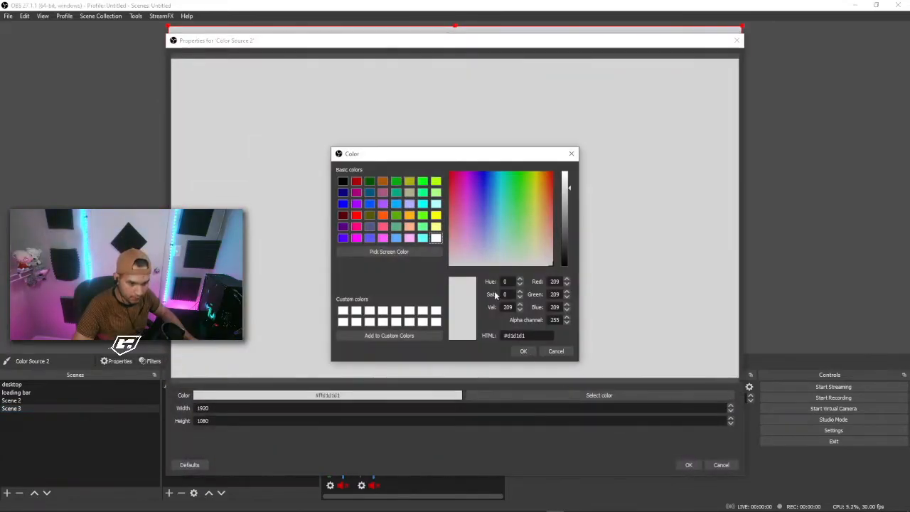
drag(459, 213, 565, 171)
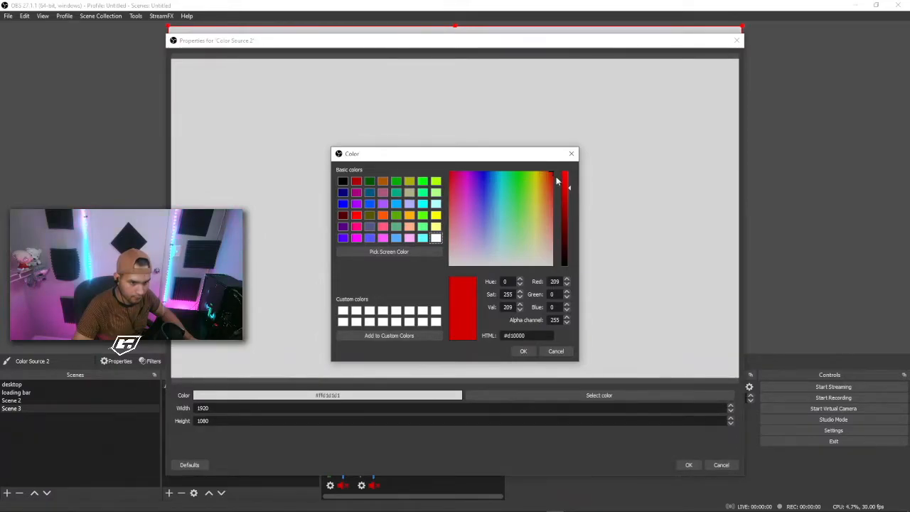
click(567, 167)
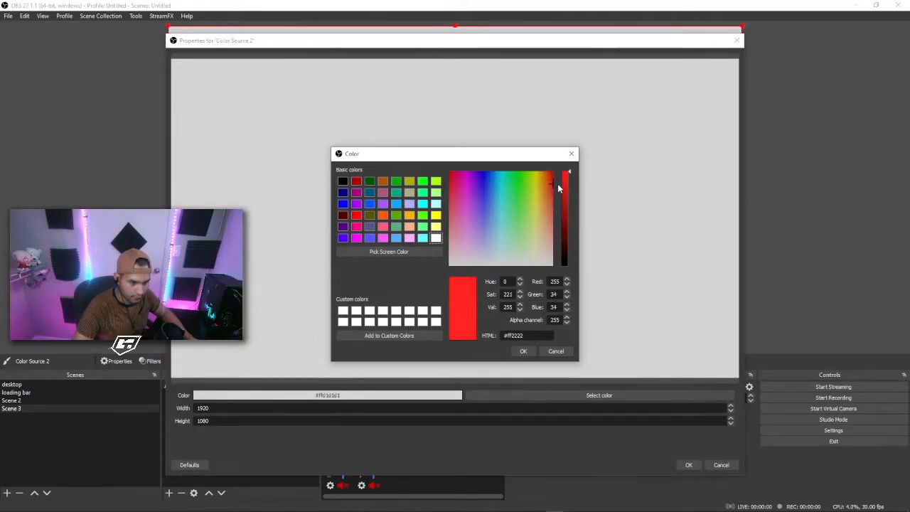
click(523, 351)
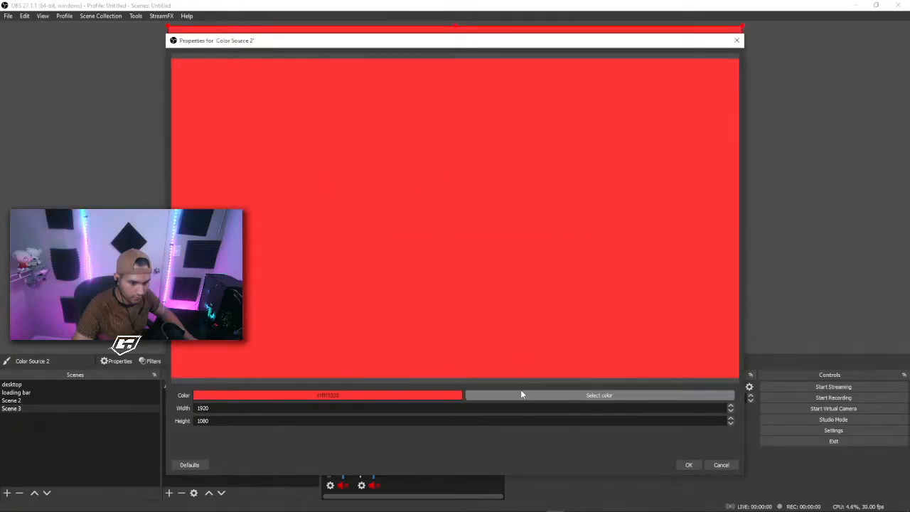
Change Scene 3's color source to a lighter, less saturated red and accept its properties
click(520, 395)
drag(545, 193, 556, 200)
click(523, 351)
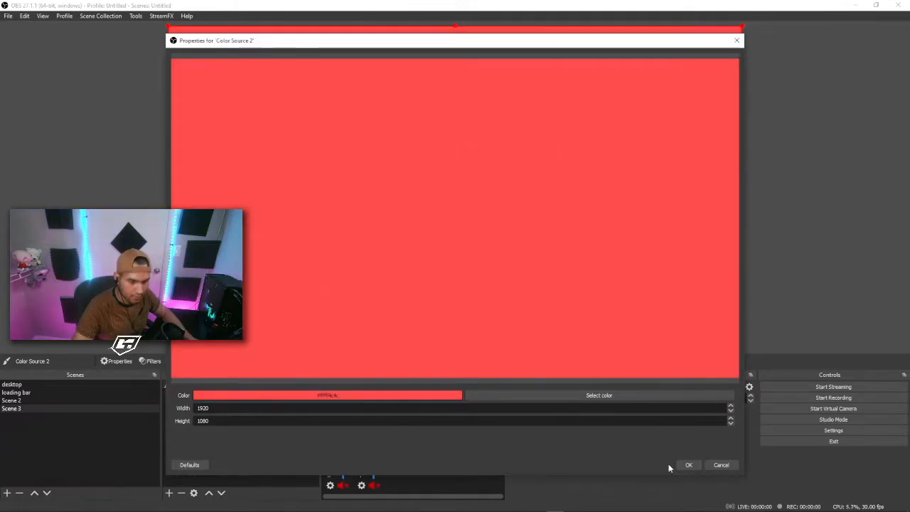
click(687, 465)
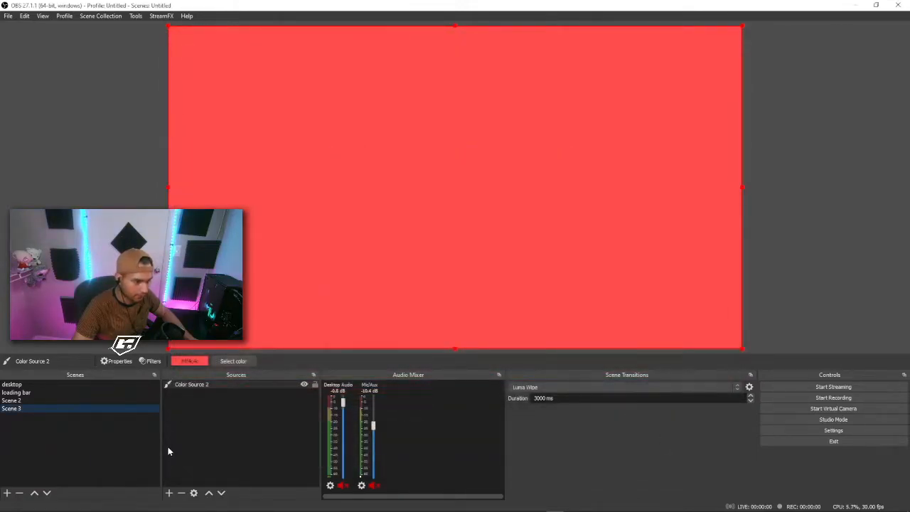
Override Scene 2's transition with Fade and set the override duration to 3000 ms
click(76, 401)
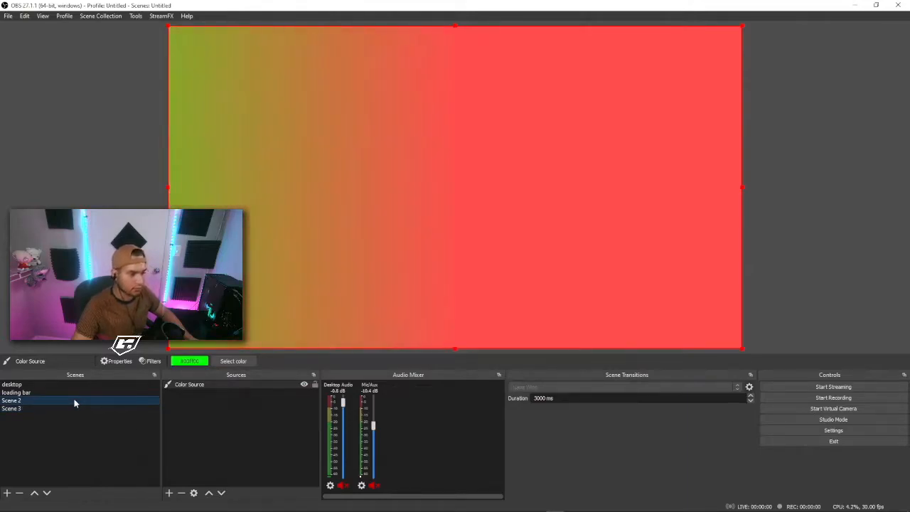
right_click(74, 403)
mouse_move(146, 366)
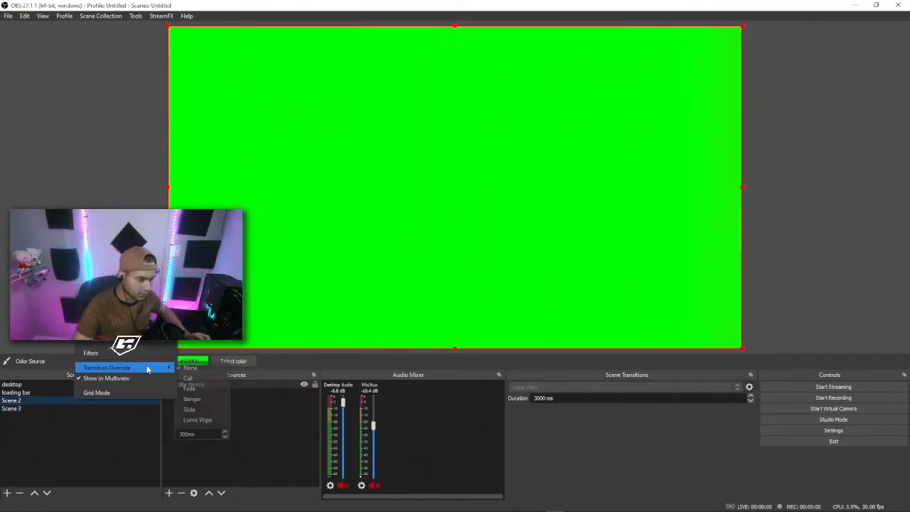
click(195, 390)
right_click(118, 400)
mouse_move(179, 375)
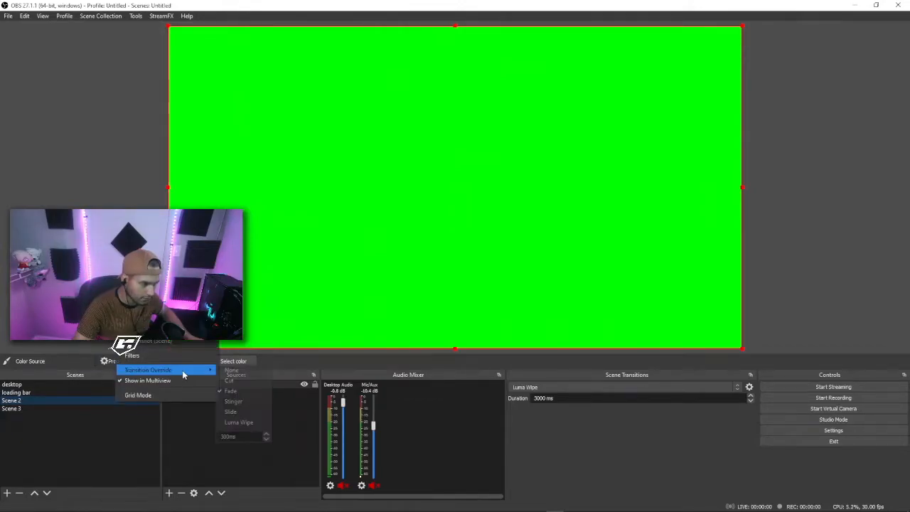
text(0)
click(158, 443)
Override Scene 3's transition with Fade and a duration of 3000 ms
right_click(103, 410)
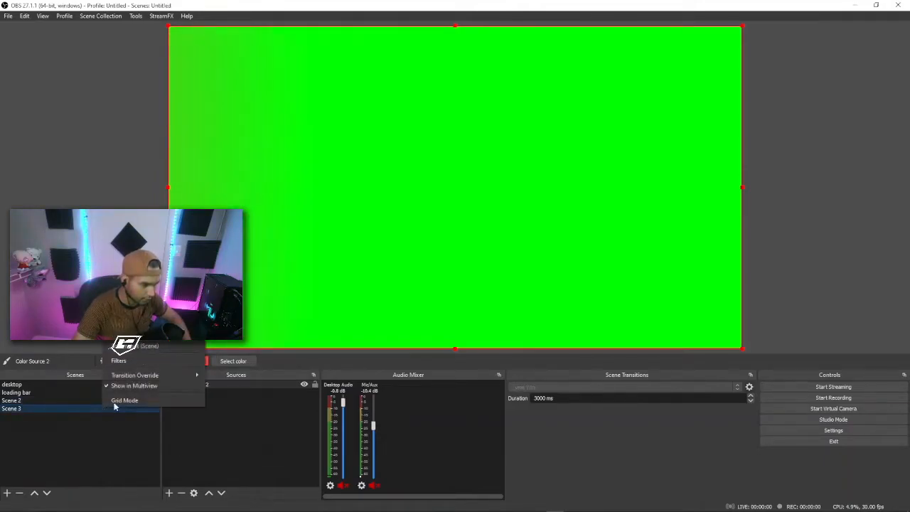
mouse_move(135, 375)
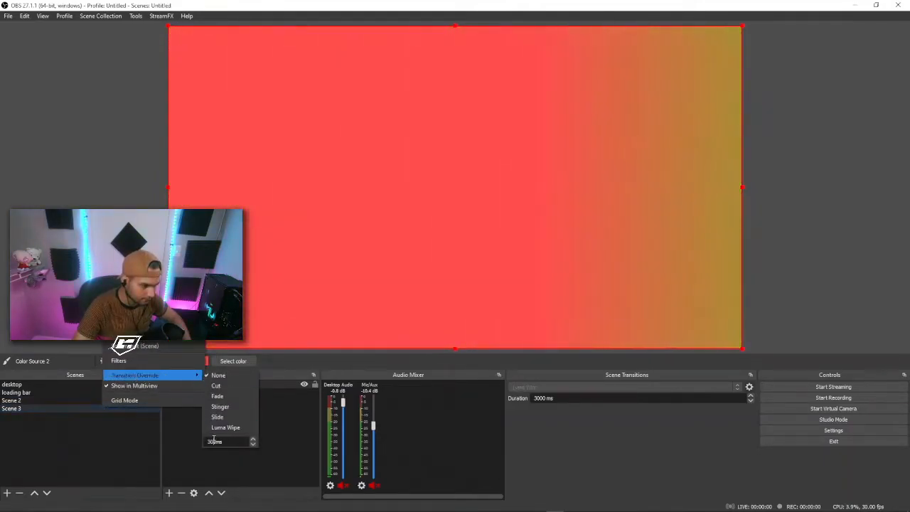
click(129, 427)
right_click(115, 412)
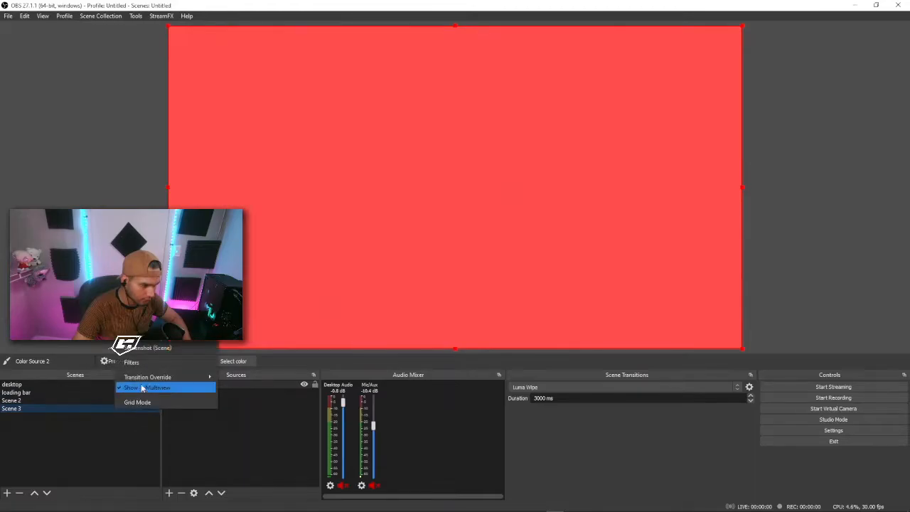
mouse_move(153, 377)
click(242, 398)
right_click(124, 418)
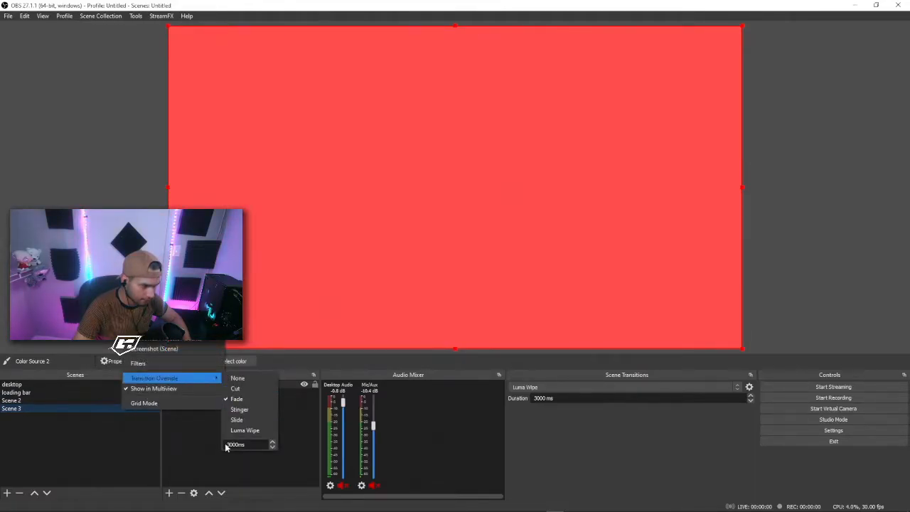
click(145, 461)
Preview the fade by switching back and forth between Scene 2 and Scene 3
click(119, 401)
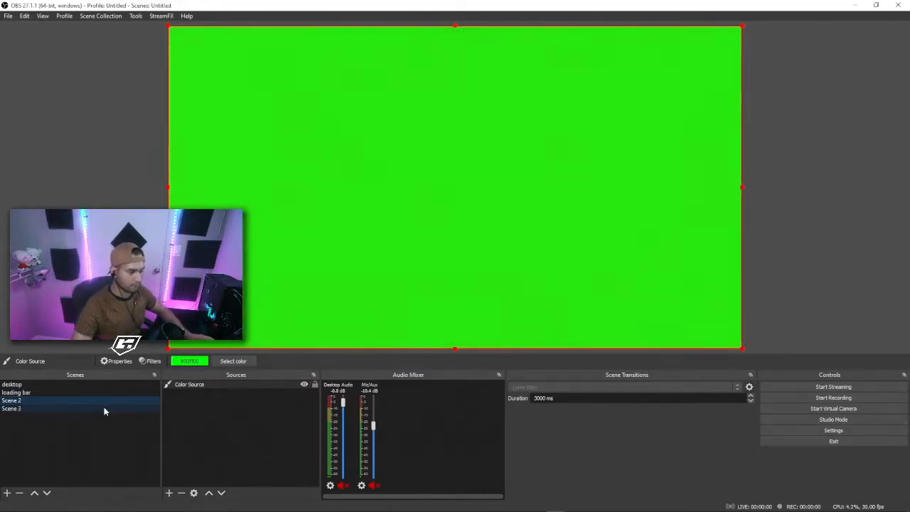
click(103, 408)
click(101, 401)
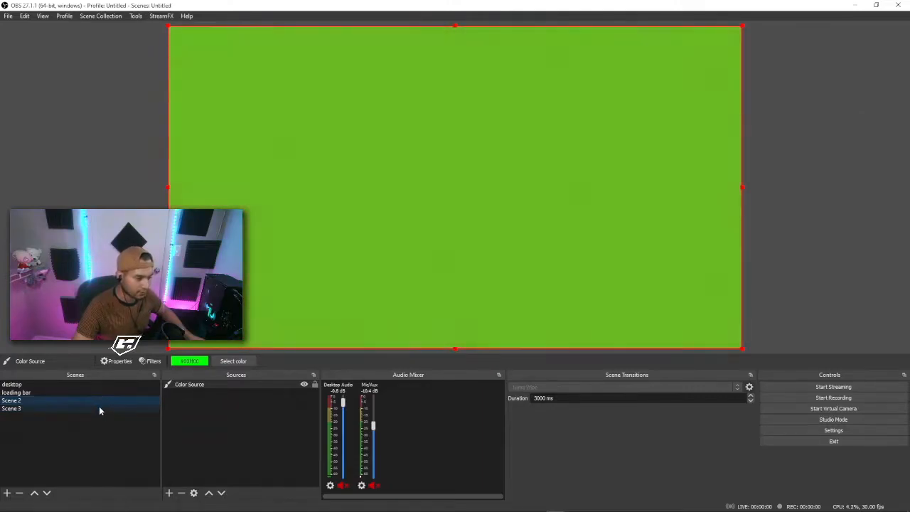
click(99, 409)
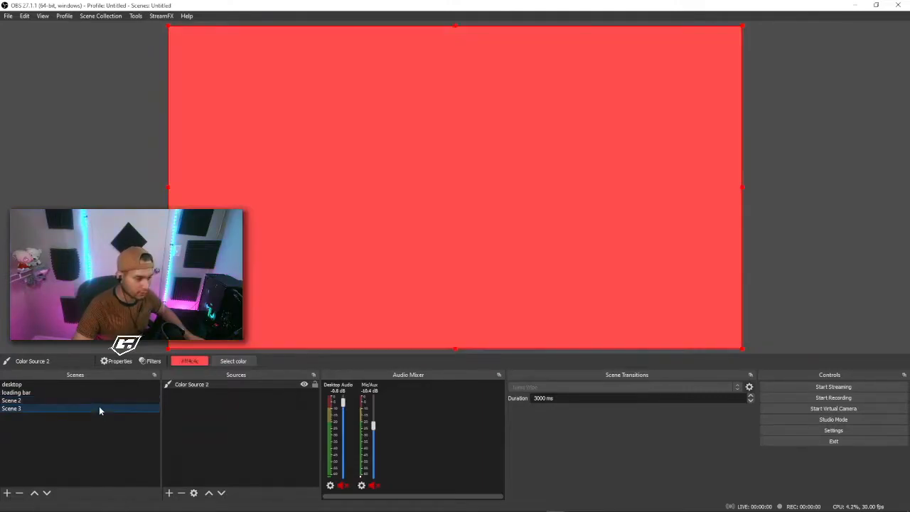
Record the fade from Scene 3 to Scene 2 and back to Scene 3, and stop the recording
click(815, 397)
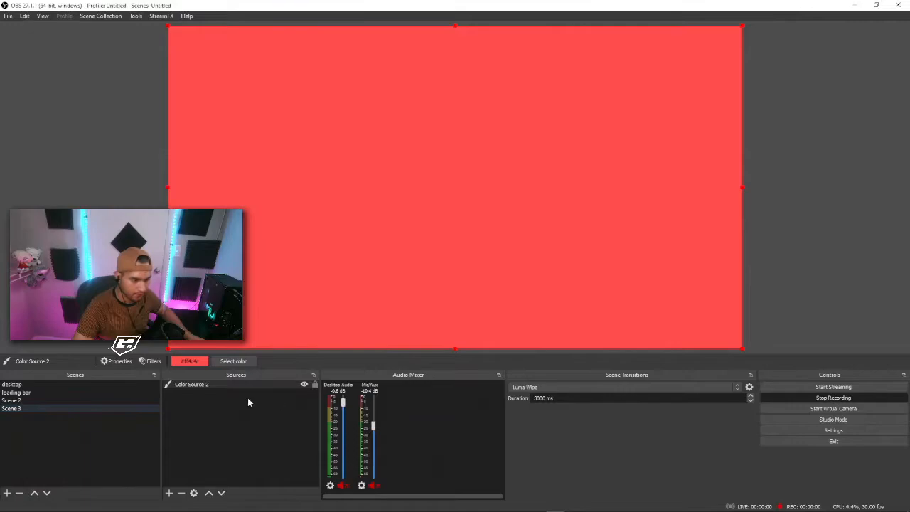
click(112, 401)
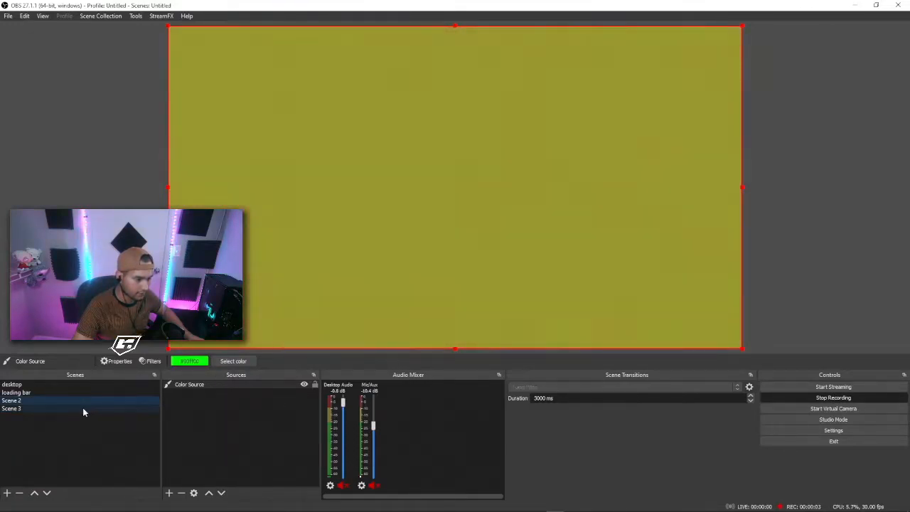
click(83, 408)
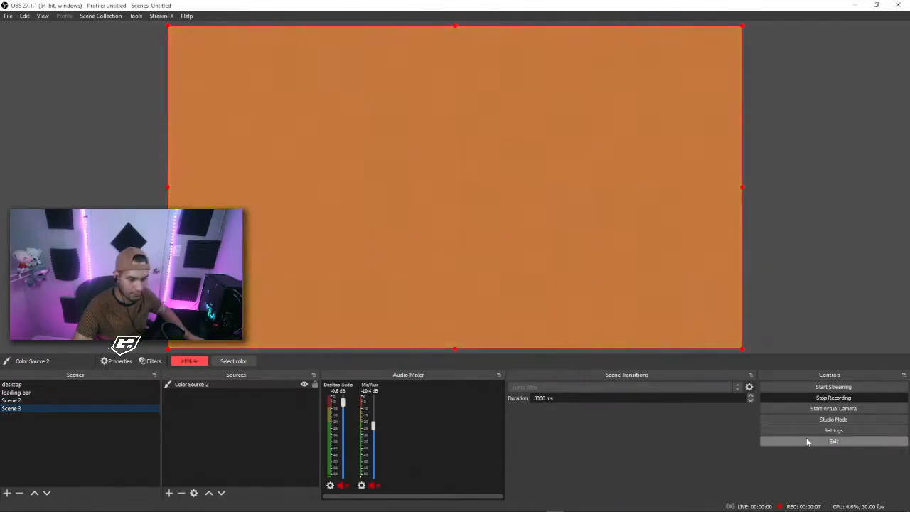
click(835, 399)
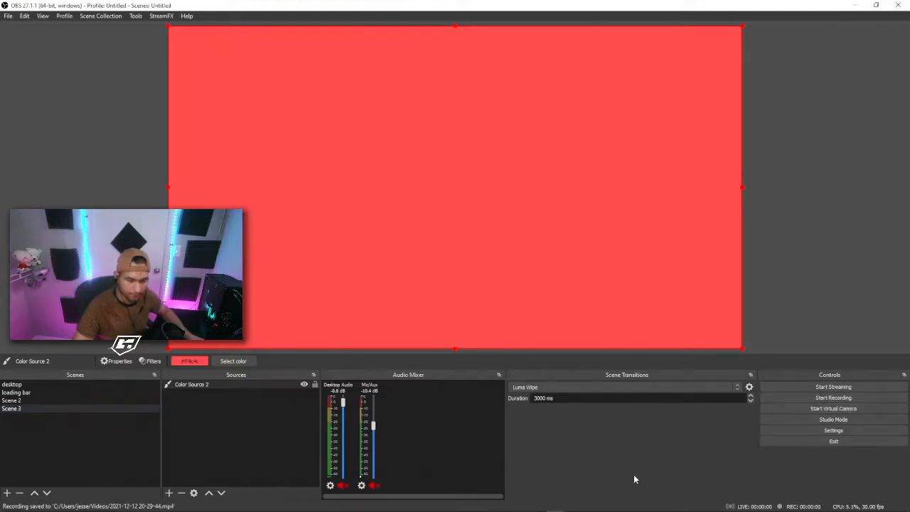
Remove Scene 2 and Scene 3 from the scene list
click(57, 401)
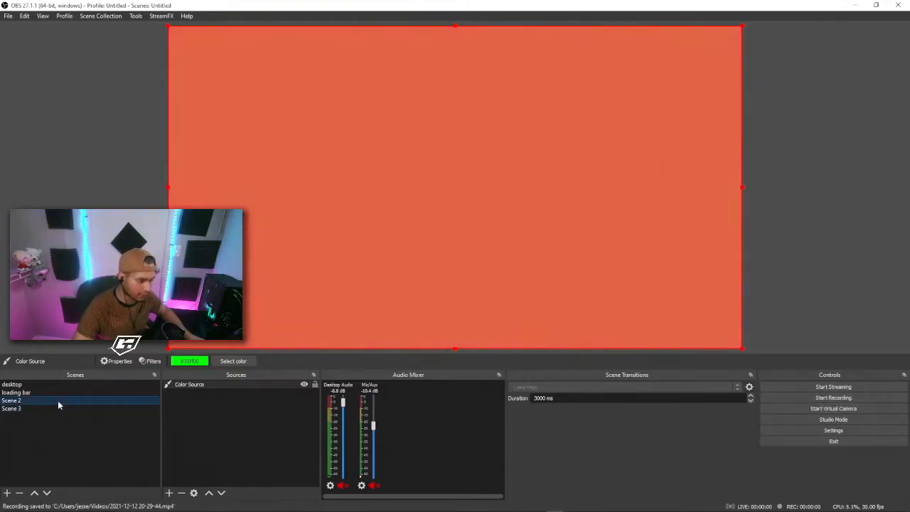
right_click(57, 400)
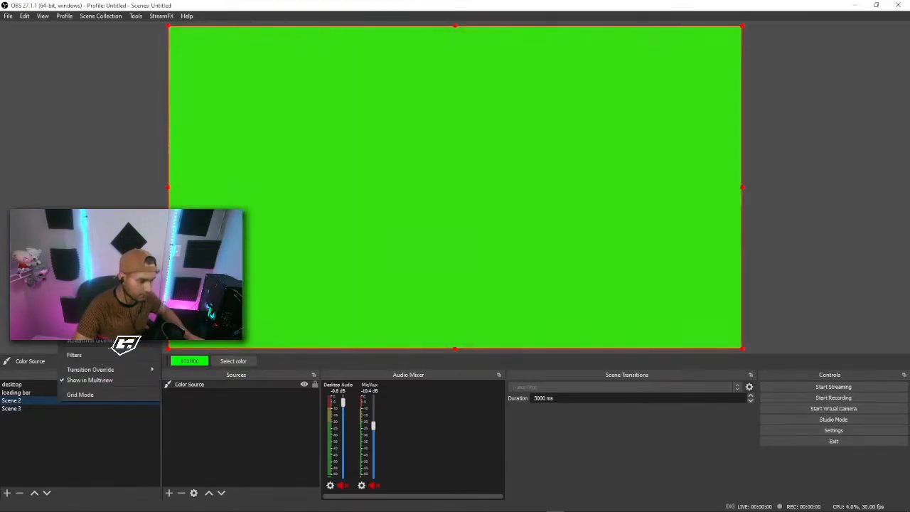
click(92, 289)
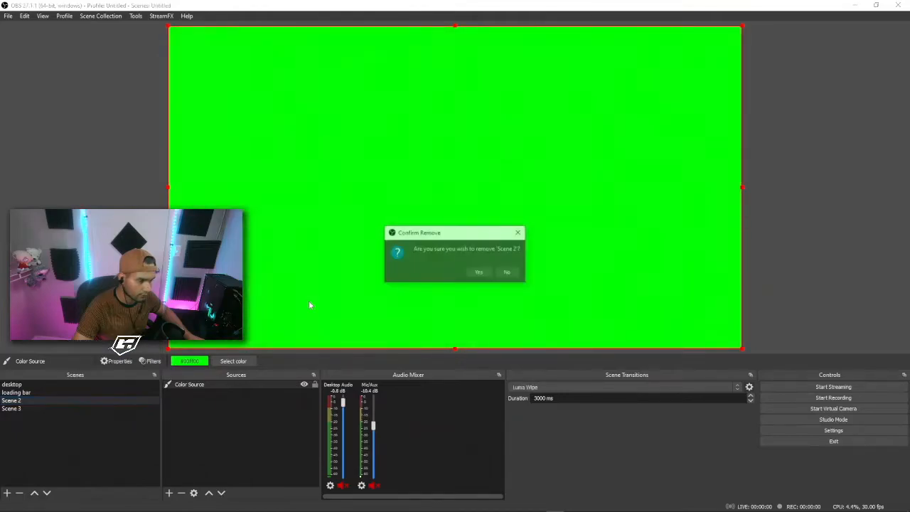
click(479, 272)
right_click(80, 397)
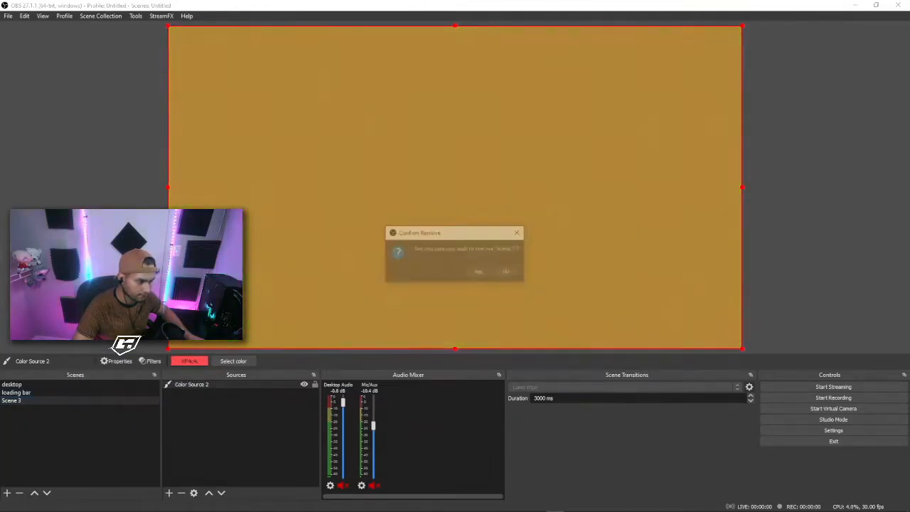
click(475, 270)
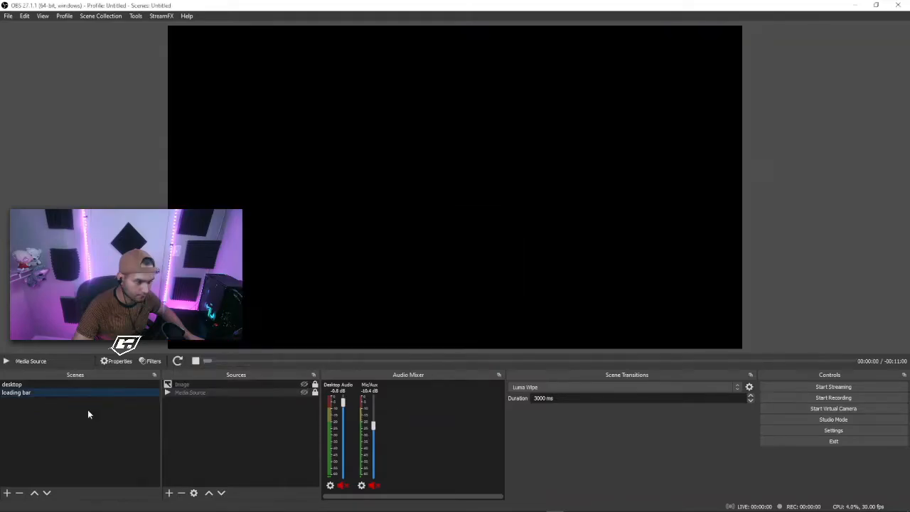
Add a new scene with its default name below the loading bar scene
right_click(80, 416)
click(106, 423)
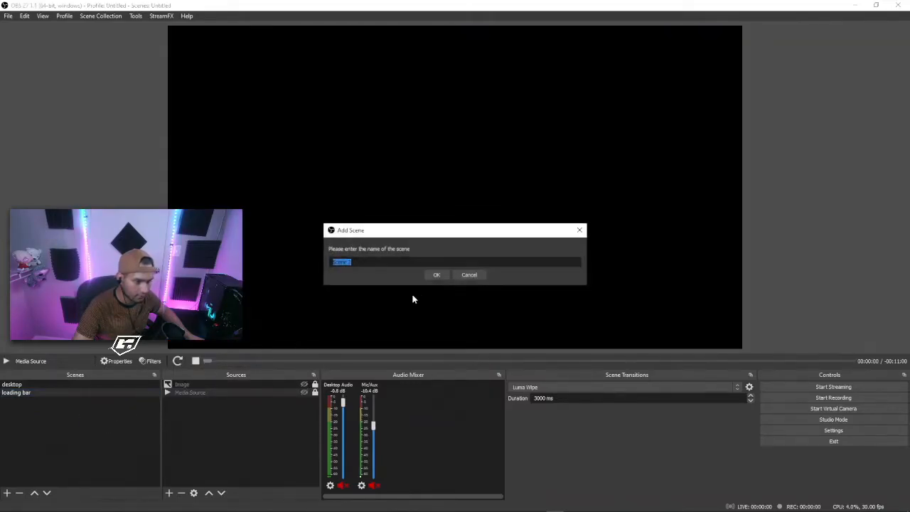
click(435, 276)
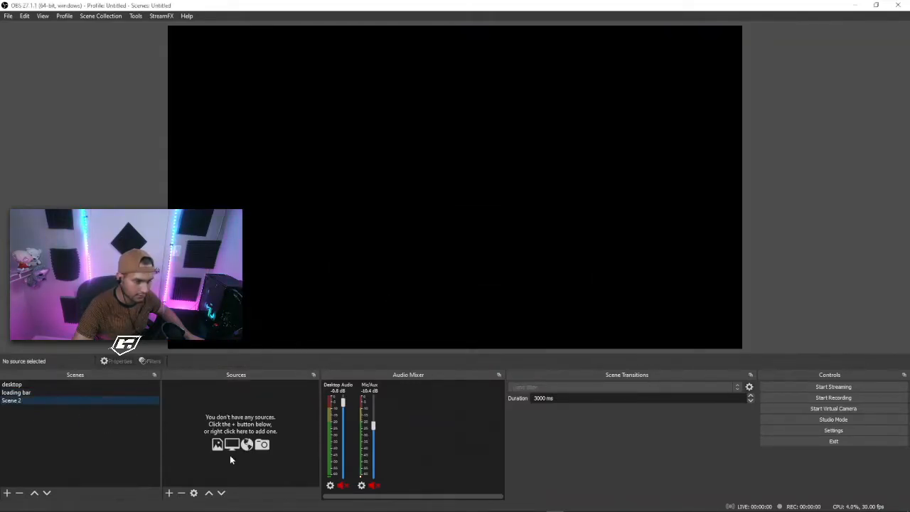
click(171, 493)
click(230, 389)
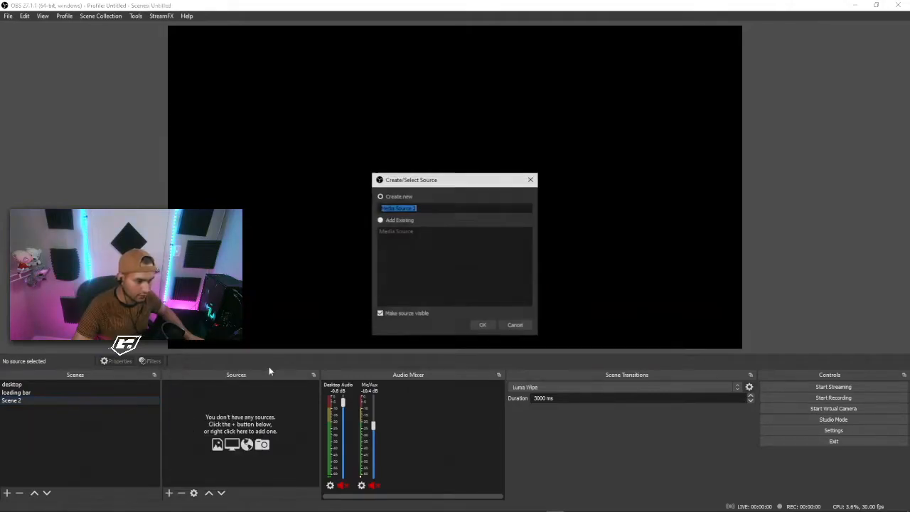
click(479, 325)
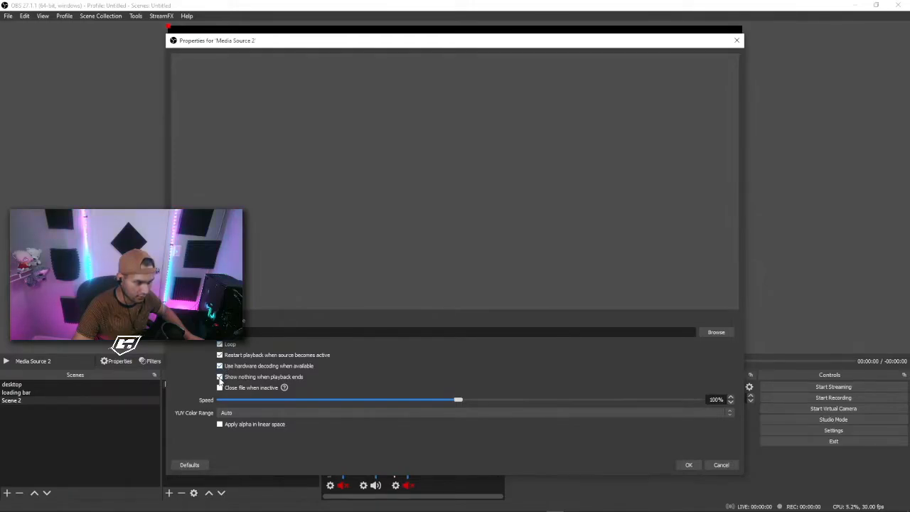
click(715, 332)
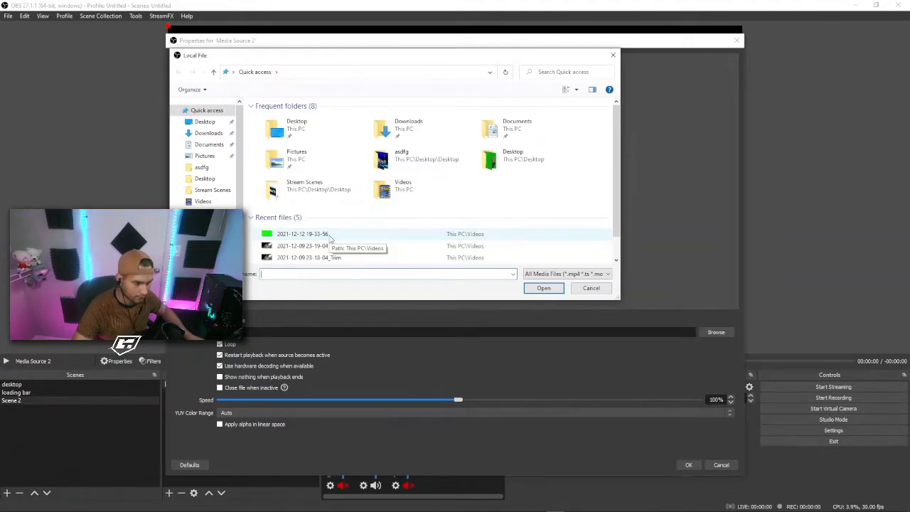
double_click(329, 239)
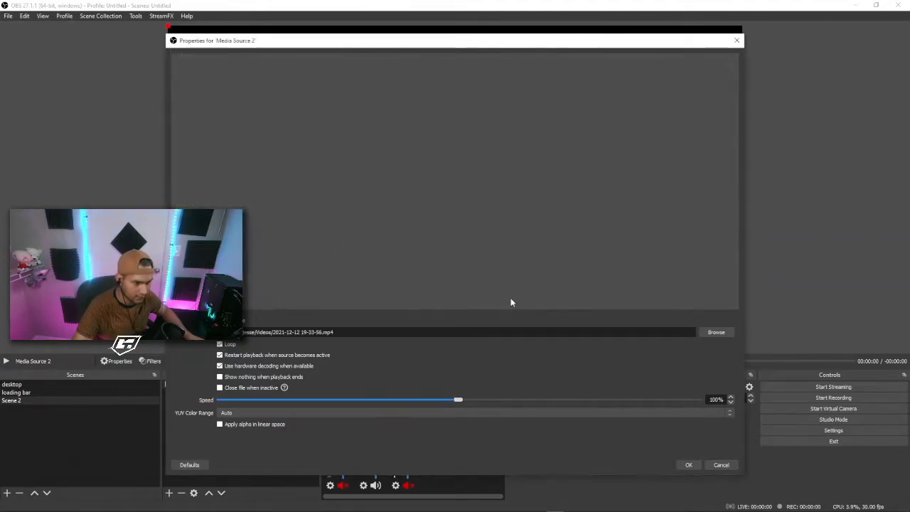
click(688, 465)
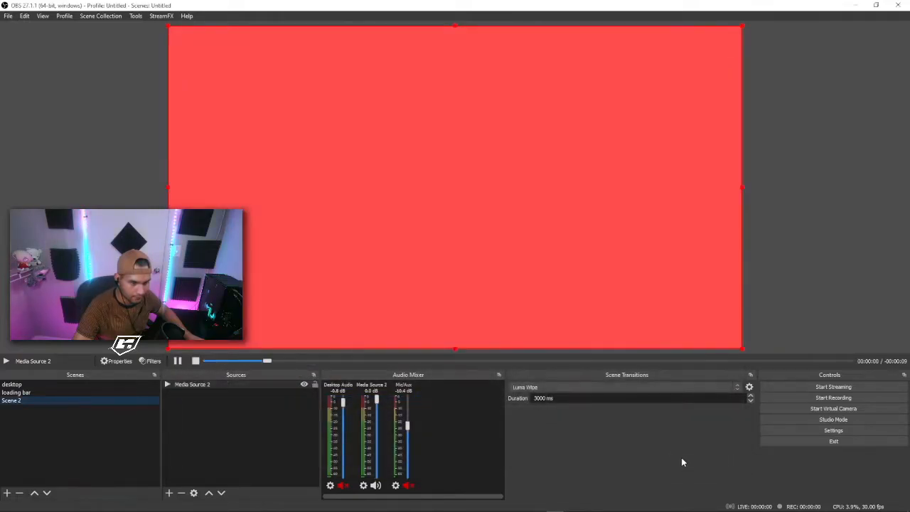
Add an Image Mask/Blend filter to the new media source and set its type to Alpha Mask (Alpha Channel)
right_click(209, 384)
click(232, 368)
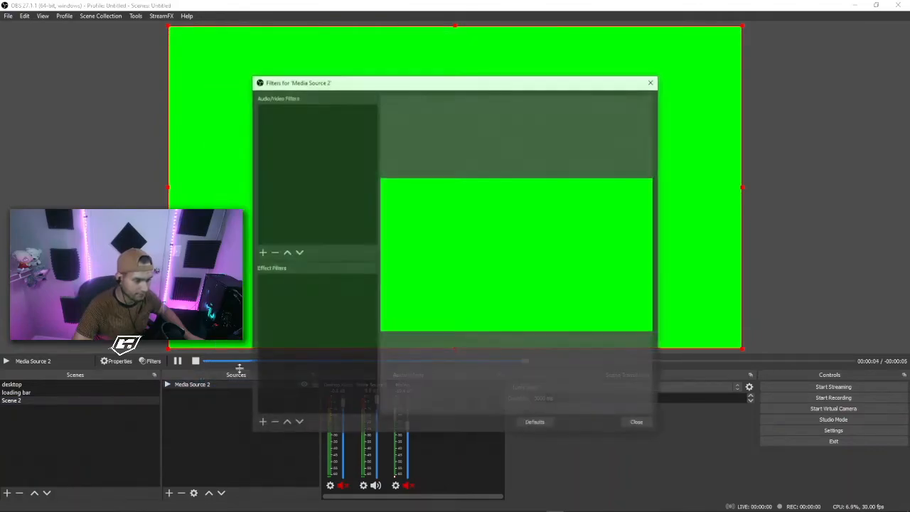
click(261, 422)
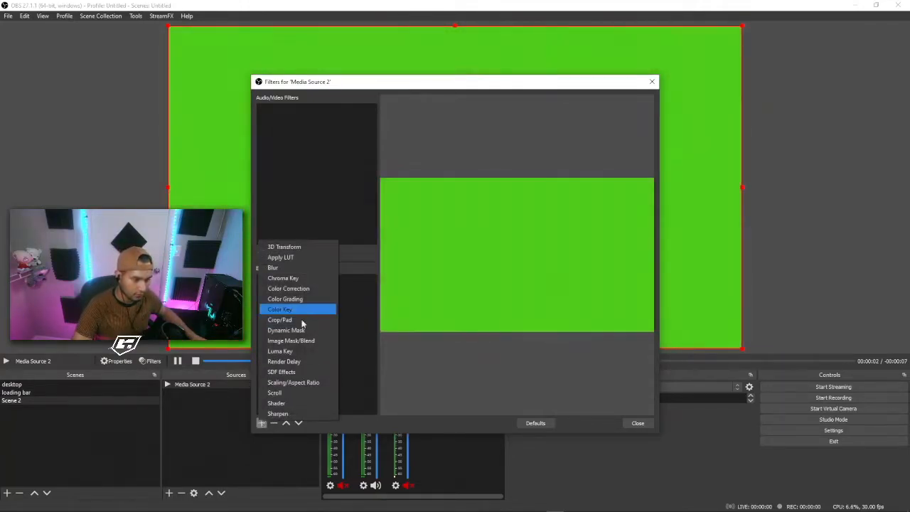
click(302, 341)
click(436, 275)
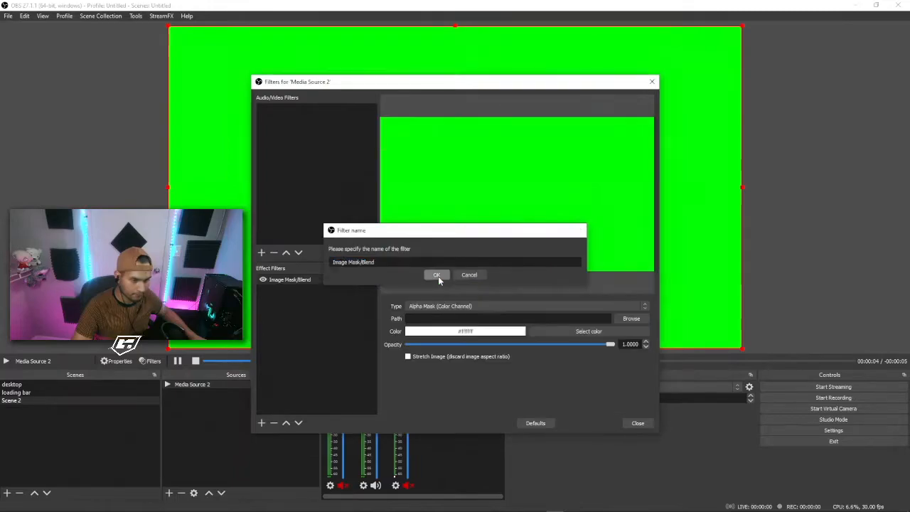
click(511, 307)
click(491, 325)
Load 1.png from the Pictures folder as the filter's mask image and close the filters
click(630, 318)
scroll(391, 267, down, 2)
scroll(391, 267, down, 2)
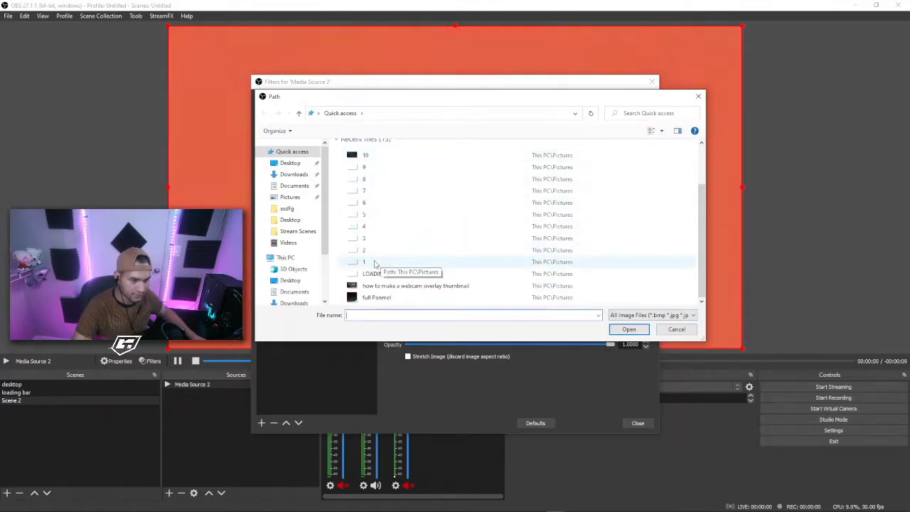
click(377, 263)
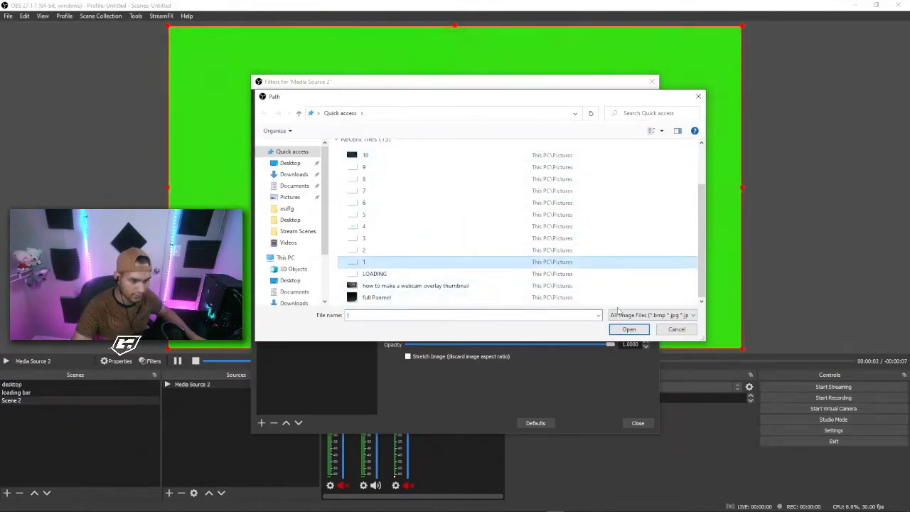
click(628, 329)
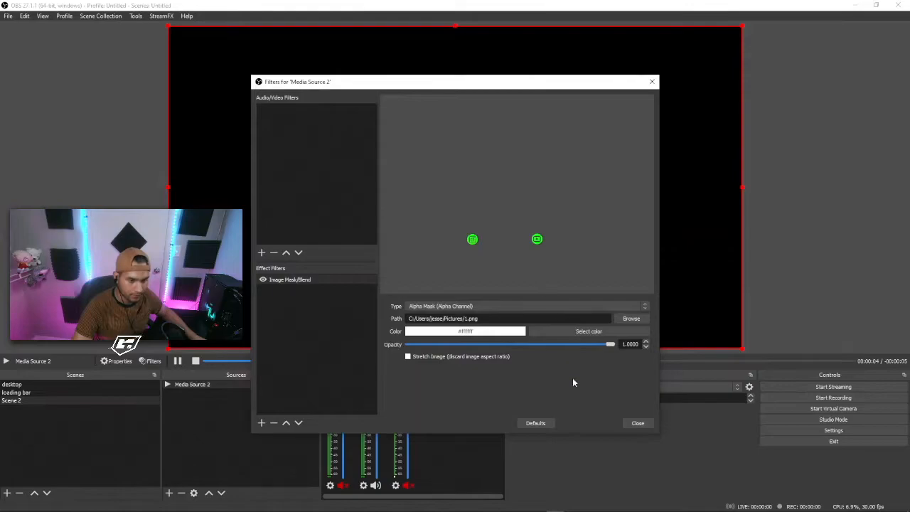
click(636, 424)
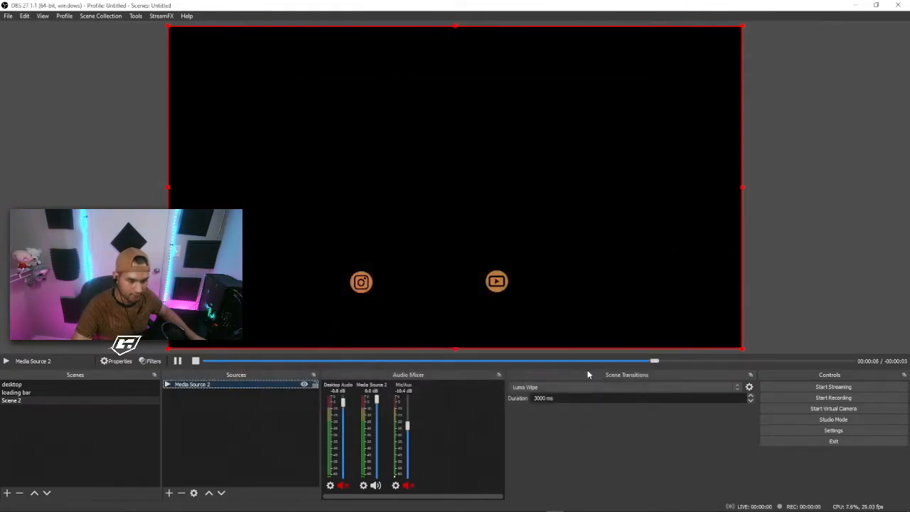
right_click(208, 408)
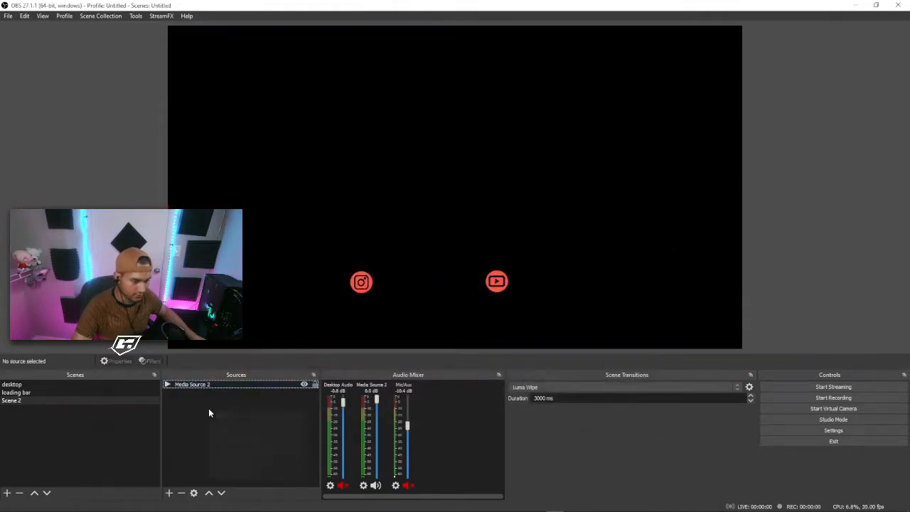
mouse_move(236, 416)
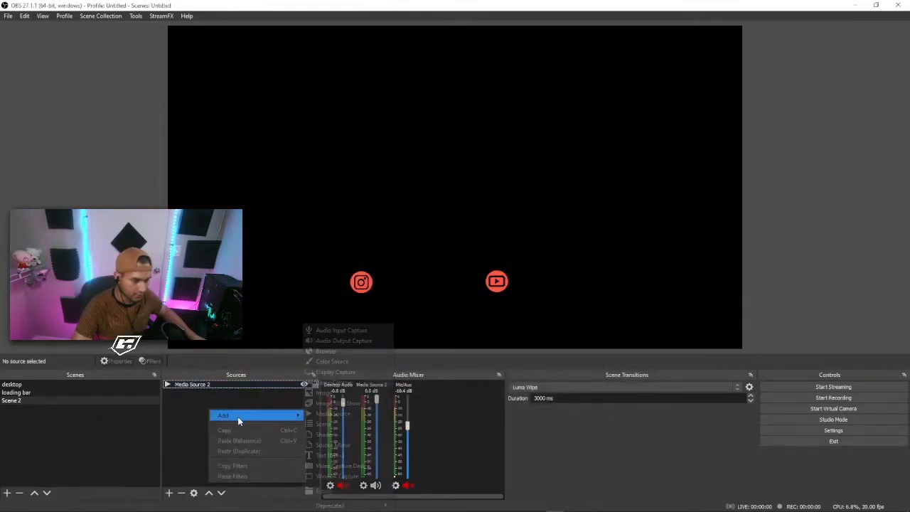
click(346, 414)
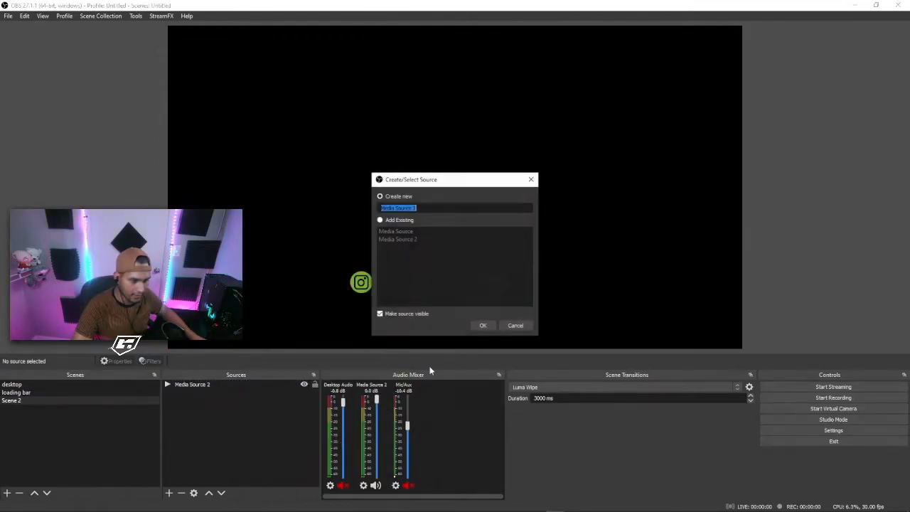
click(490, 328)
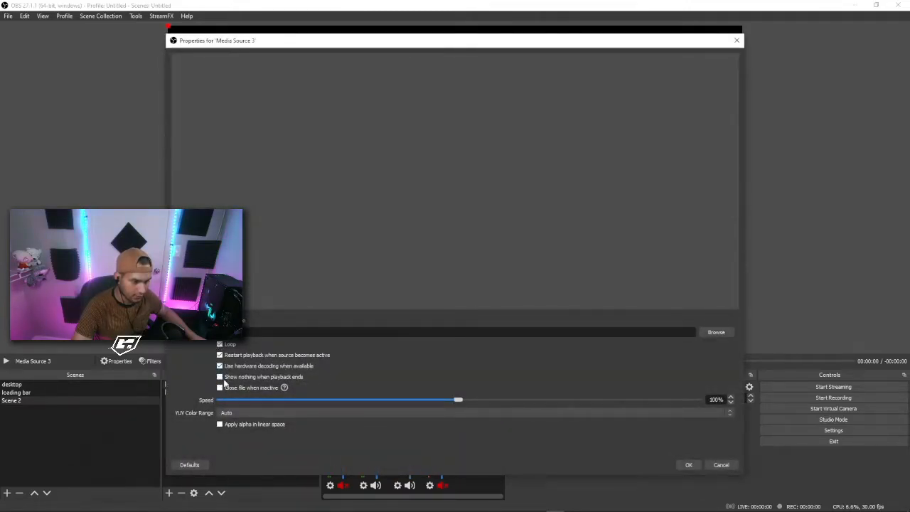
click(710, 332)
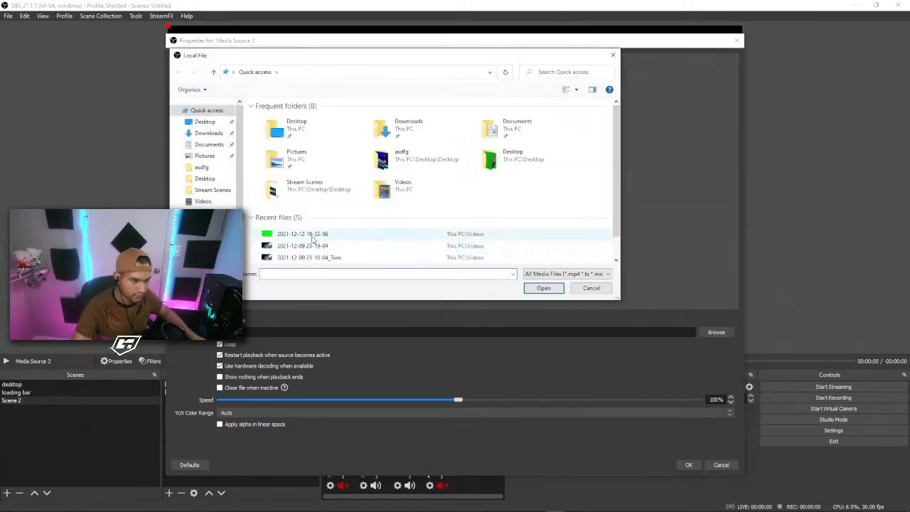
scroll(320, 221, down, 1)
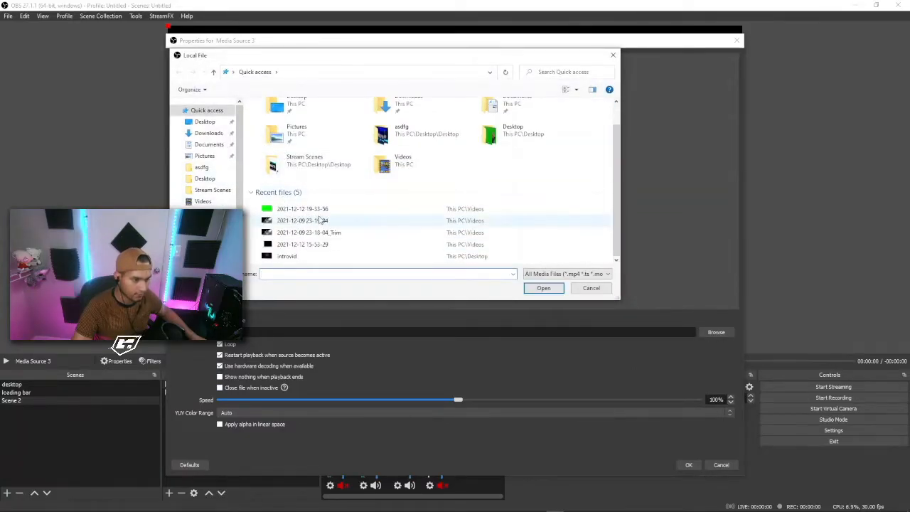
double_click(319, 209)
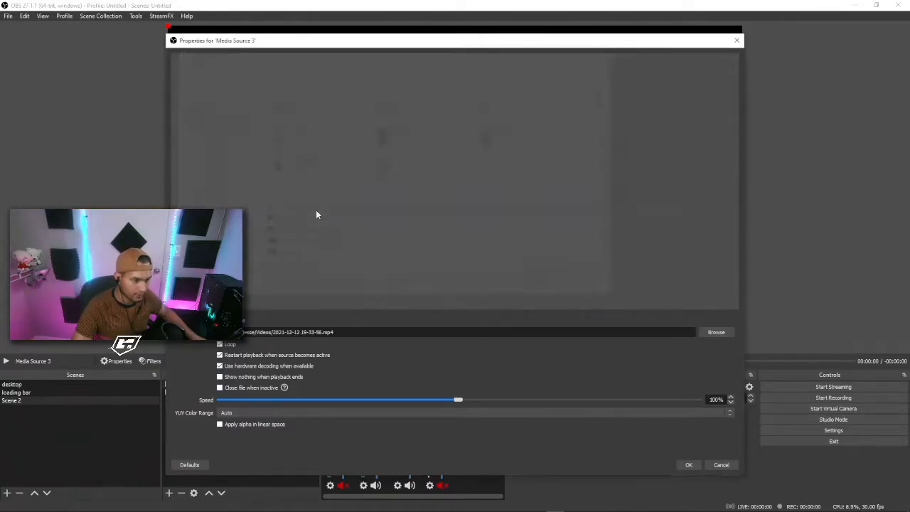
click(688, 464)
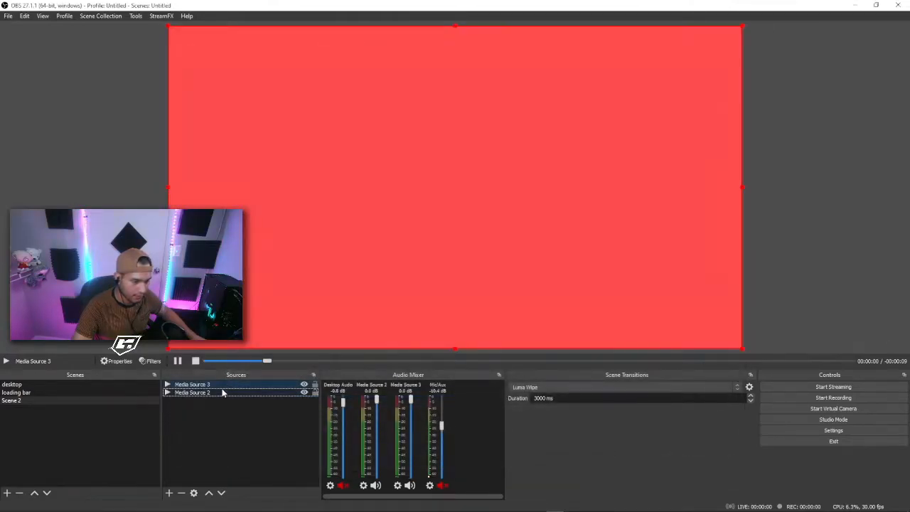
Give Media Source 3 an Image Mask/Blend filter of type Alpha Mask (Alpha Channel)
right_click(277, 385)
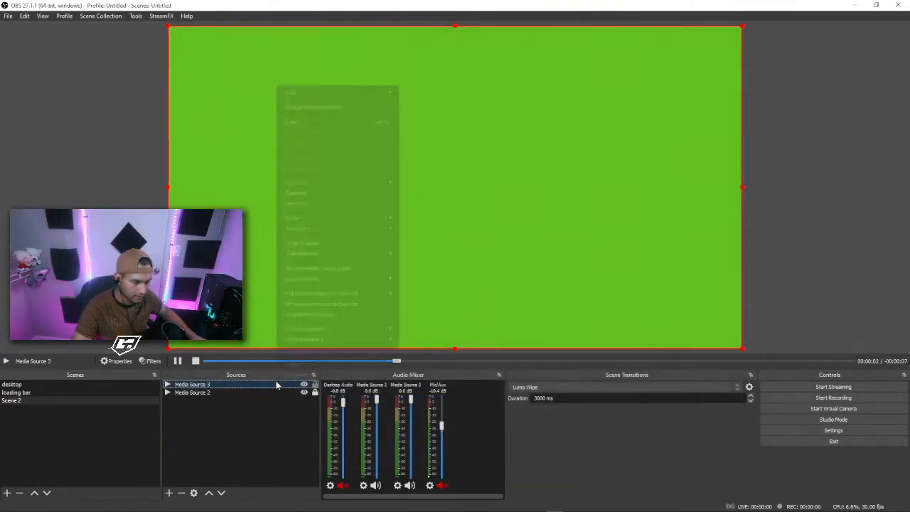
click(329, 363)
click(263, 421)
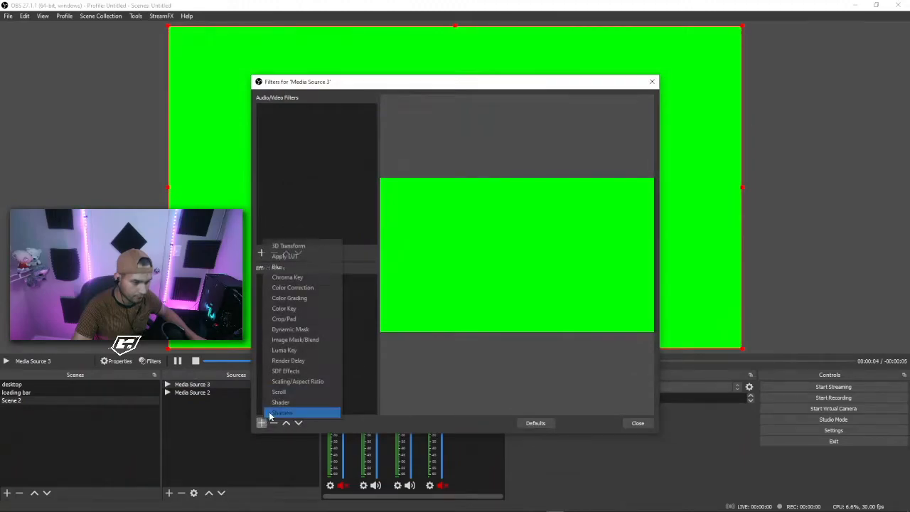
click(305, 340)
click(435, 276)
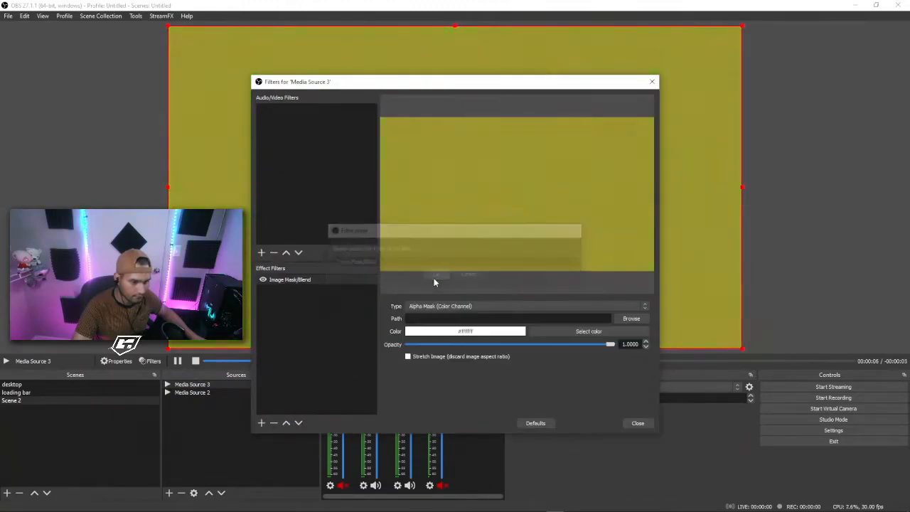
click(480, 306)
click(476, 318)
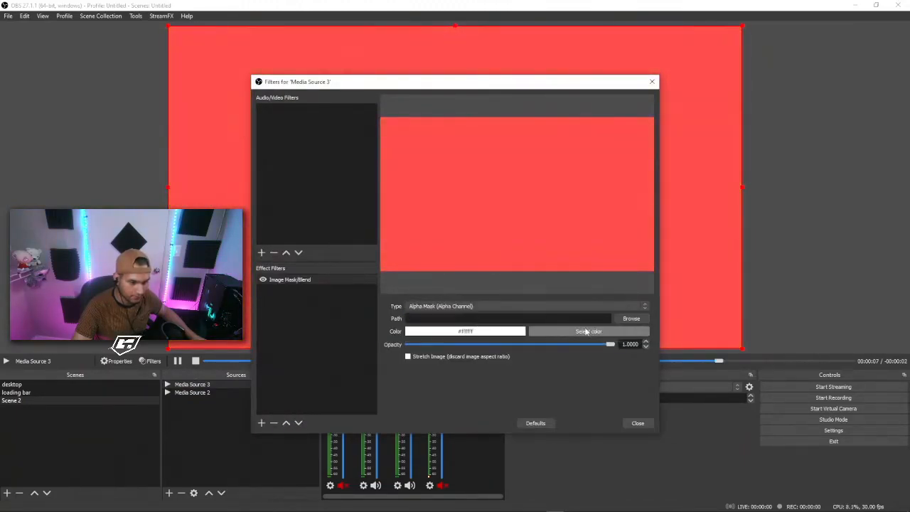
Load image 2 from the Pictures folder as the mask for Media Source 3
click(636, 319)
scroll(401, 252, down, 3)
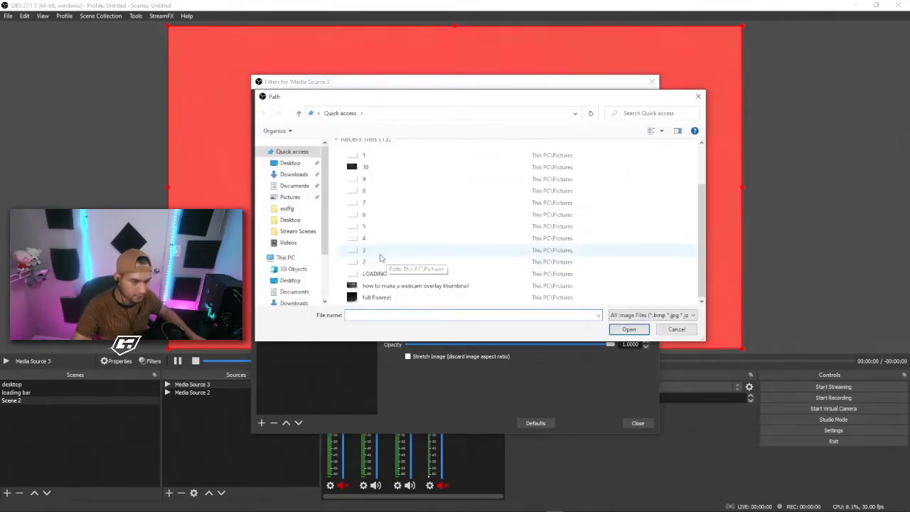
click(377, 262)
click(622, 330)
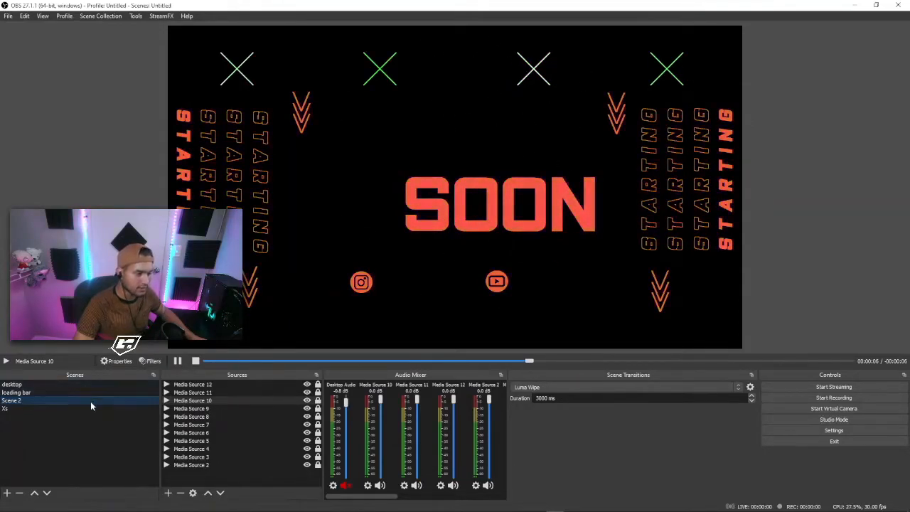
Add the existing Media Source 10 to the Xs scene and lock it in place
click(71, 410)
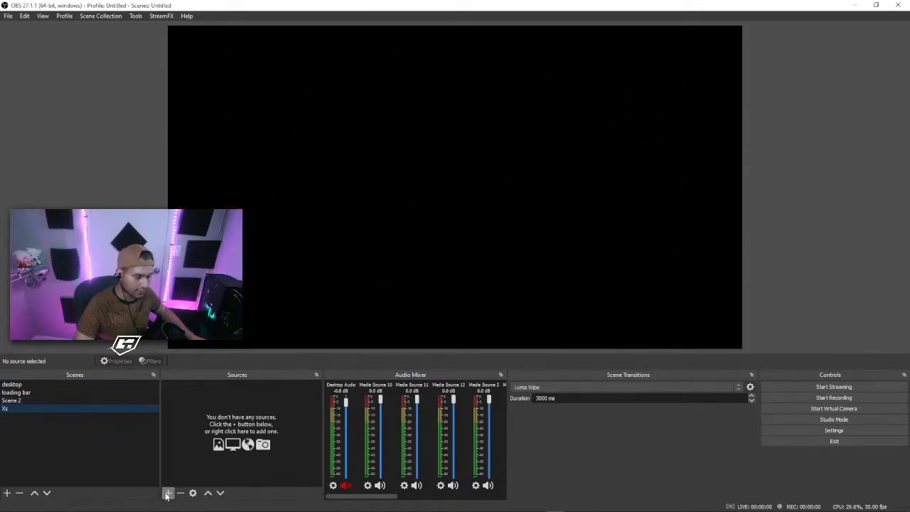
click(168, 493)
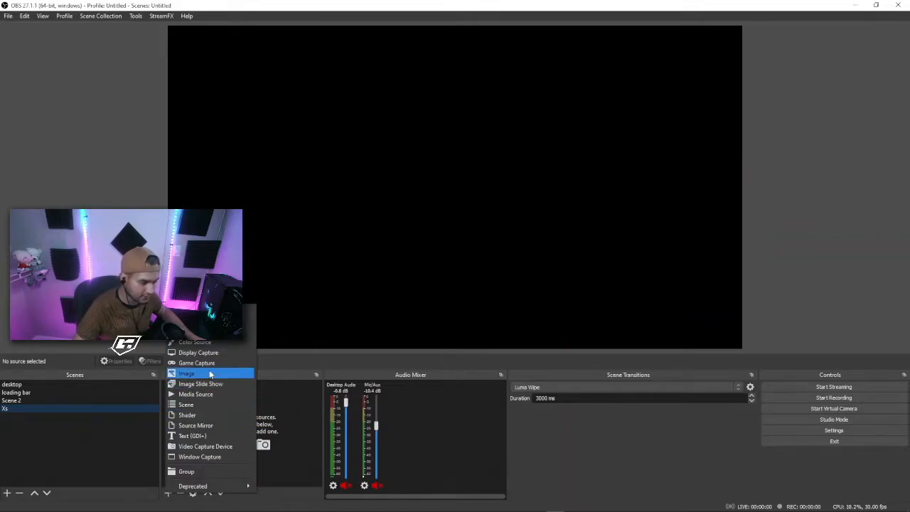
click(206, 394)
click(397, 221)
click(416, 240)
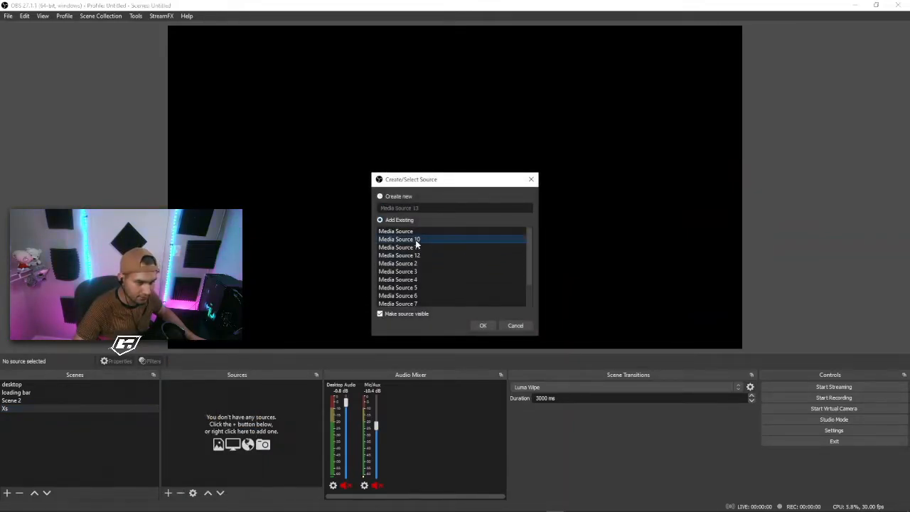
click(481, 325)
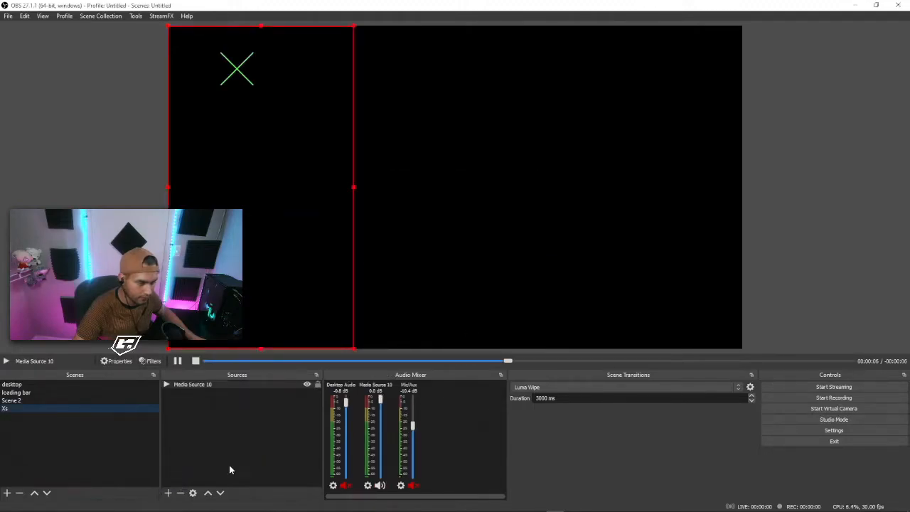
click(203, 471)
Add the existing Media Source 11 to the Xs scene and lock it with its X to the right of the first one
click(168, 492)
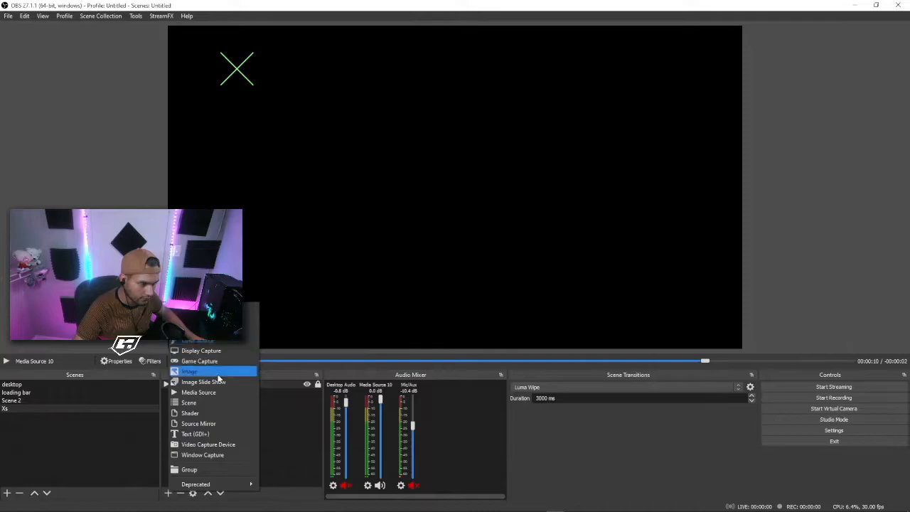
click(199, 392)
click(398, 220)
click(421, 247)
click(478, 325)
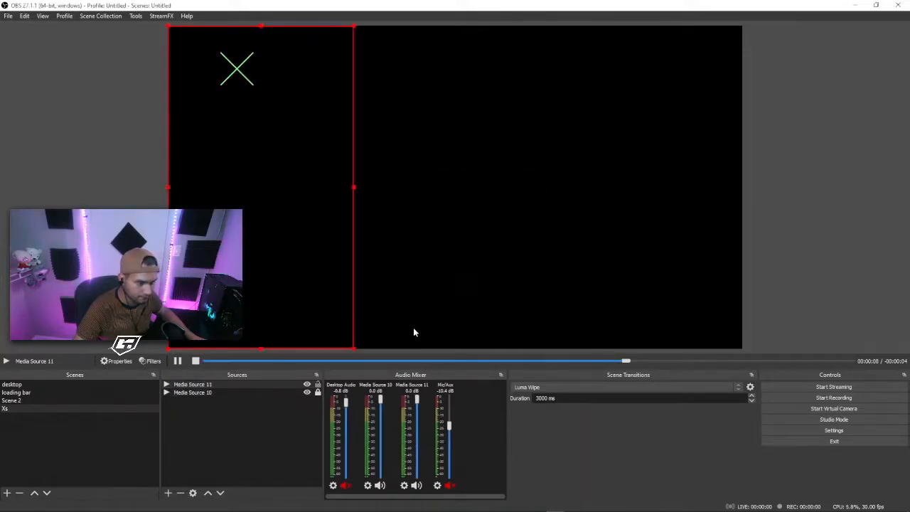
drag(250, 291, 374, 290)
click(318, 388)
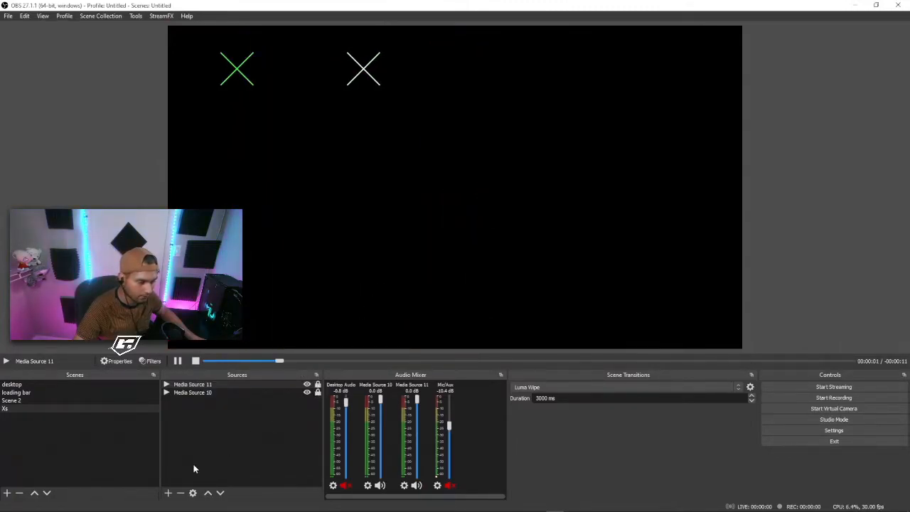
Add the existing Media Source 12 to the Xs scene and lock it with its X to the right of the second one
click(168, 493)
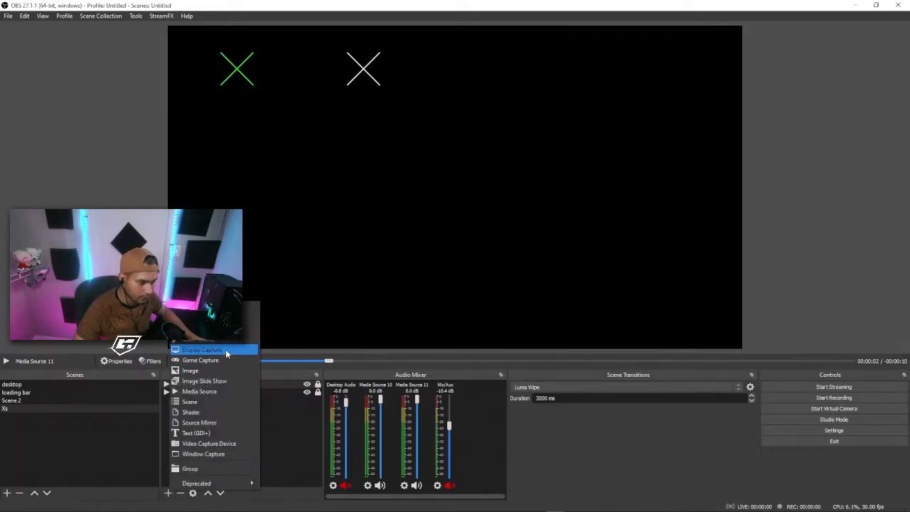
click(224, 394)
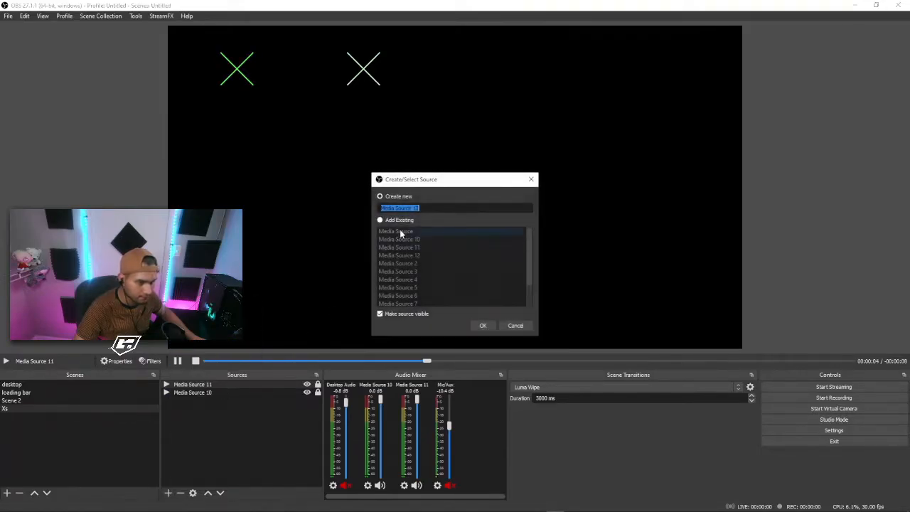
click(482, 326)
drag(268, 236, 532, 230)
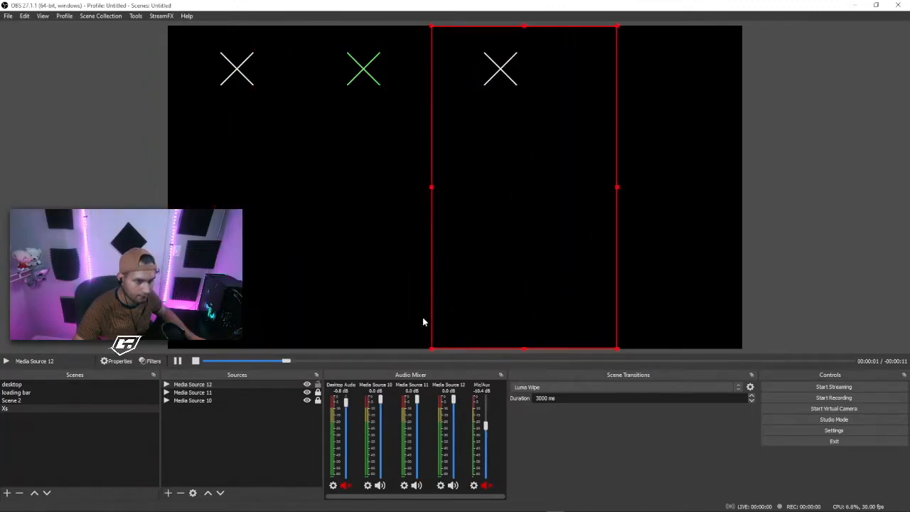
click(318, 385)
Add the existing Media Source 3 to the Xs scene and lock it with its X as the rightmost in the row
click(167, 492)
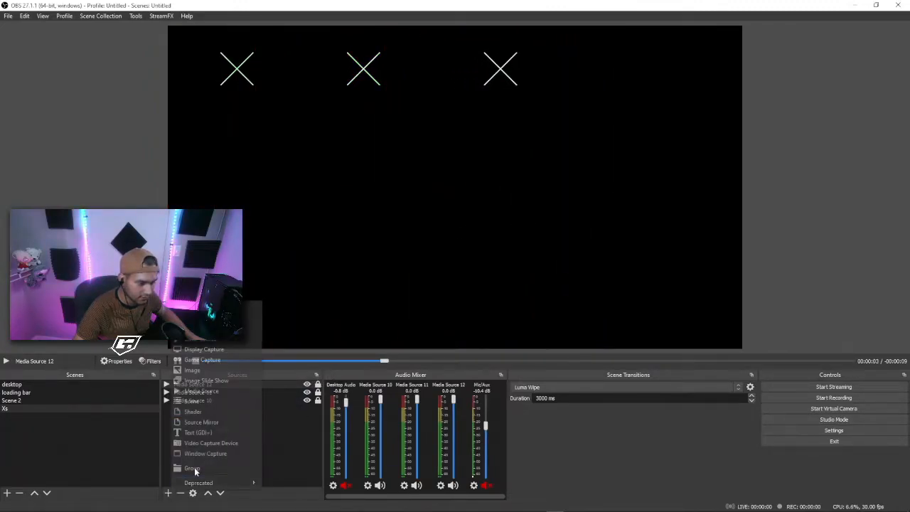
click(222, 394)
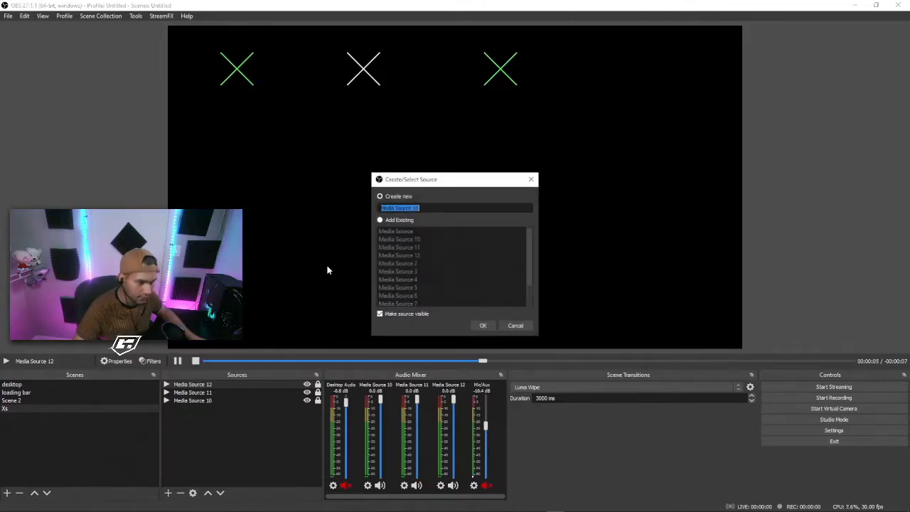
scroll(423, 288, down, 1)
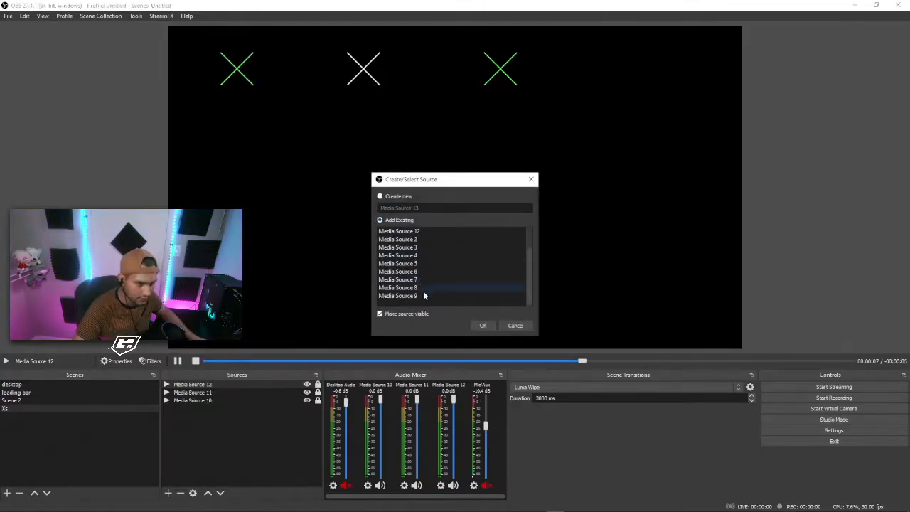
click(483, 325)
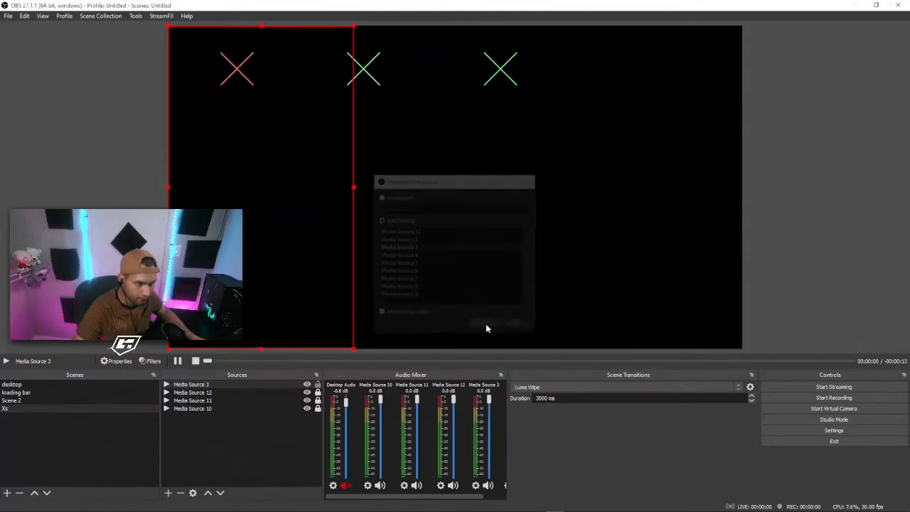
drag(268, 204, 652, 206)
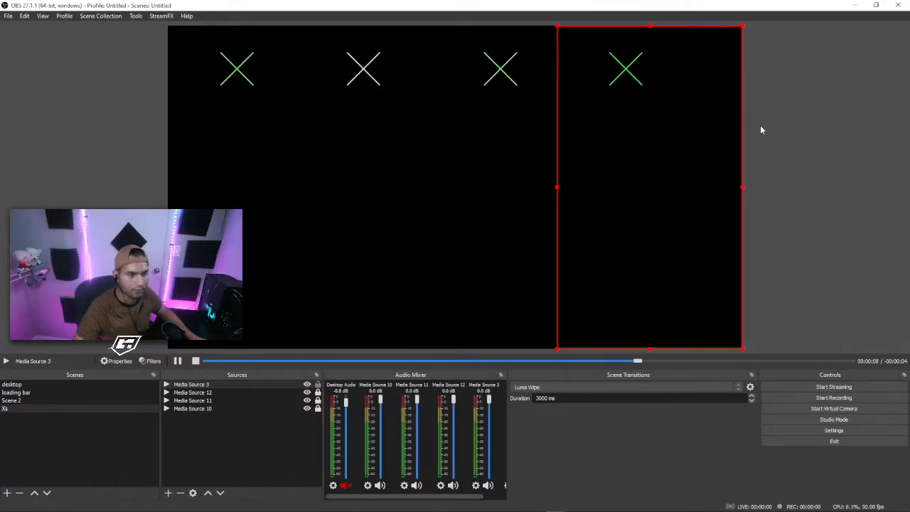
drag(638, 129, 678, 131)
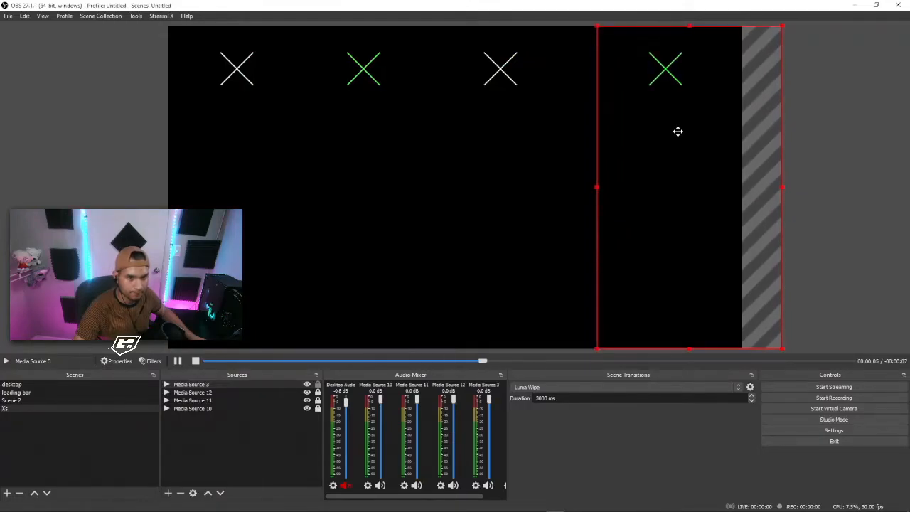
click(318, 384)
Shift Media Source 12 and Media Source 11 slightly right to space the four Xs evenly, and lock both again
click(295, 395)
drag(515, 223, 536, 217)
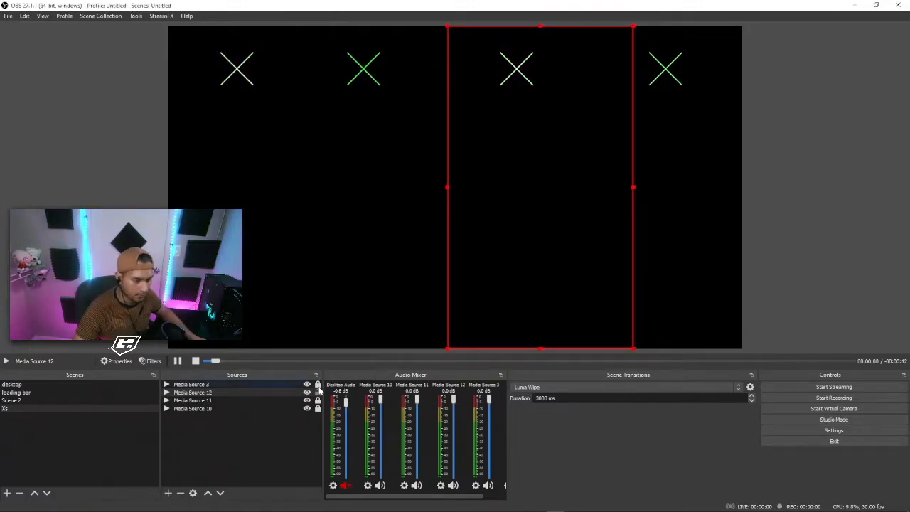
click(300, 400)
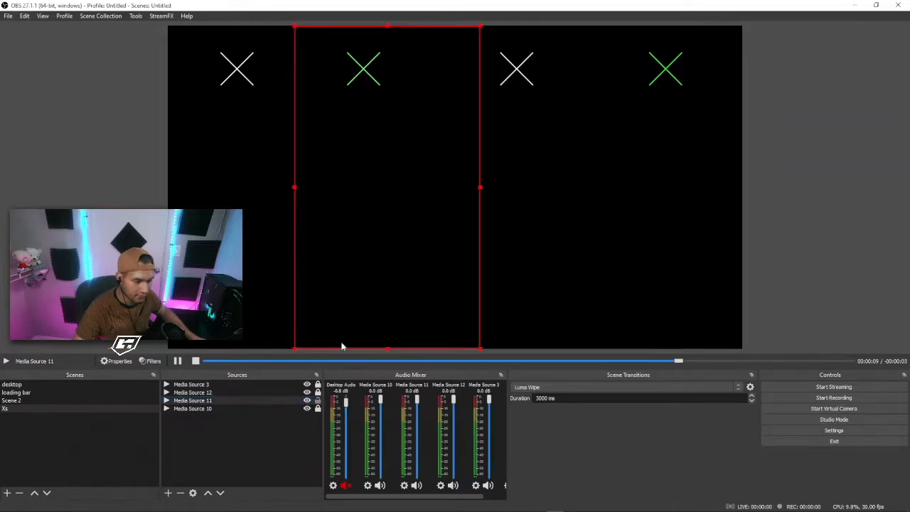
drag(350, 290, 354, 291)
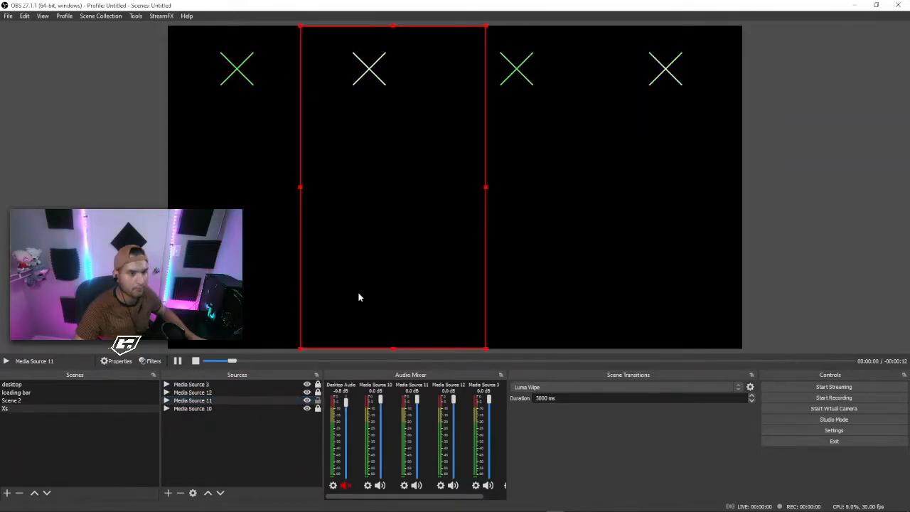
click(318, 402)
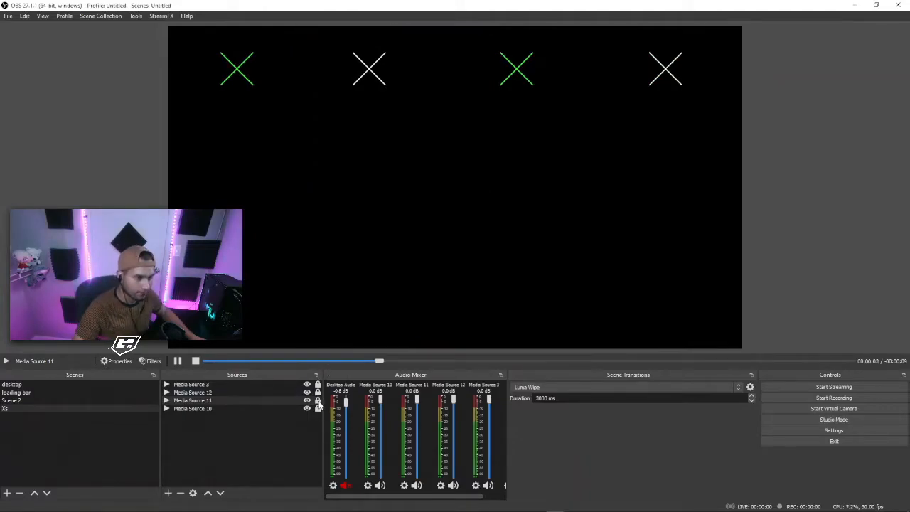
Hide Media Sources 12, 11, 10 and 3 in Scene 2
click(75, 402)
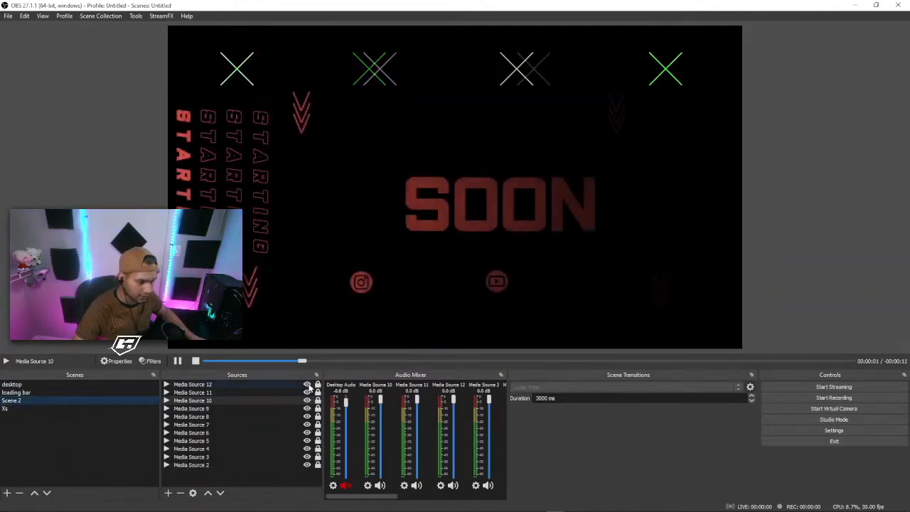
right_click(290, 384)
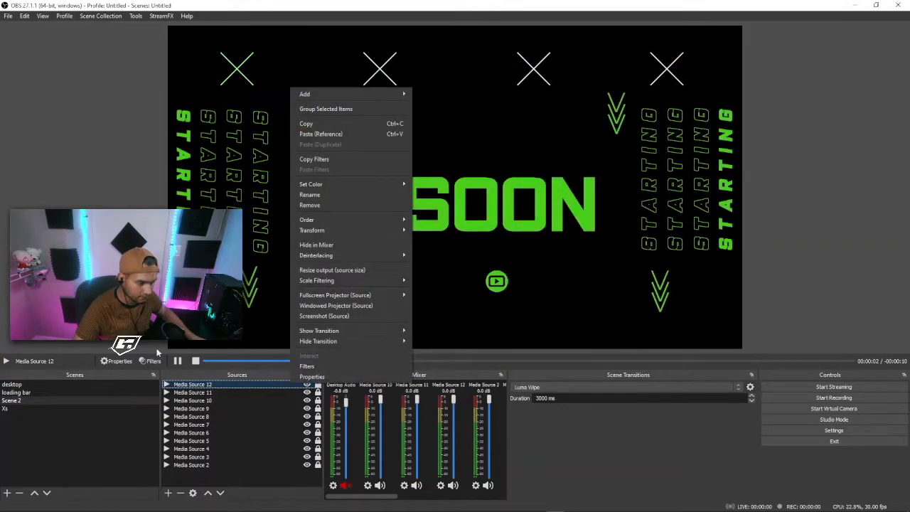
click(157, 349)
click(308, 401)
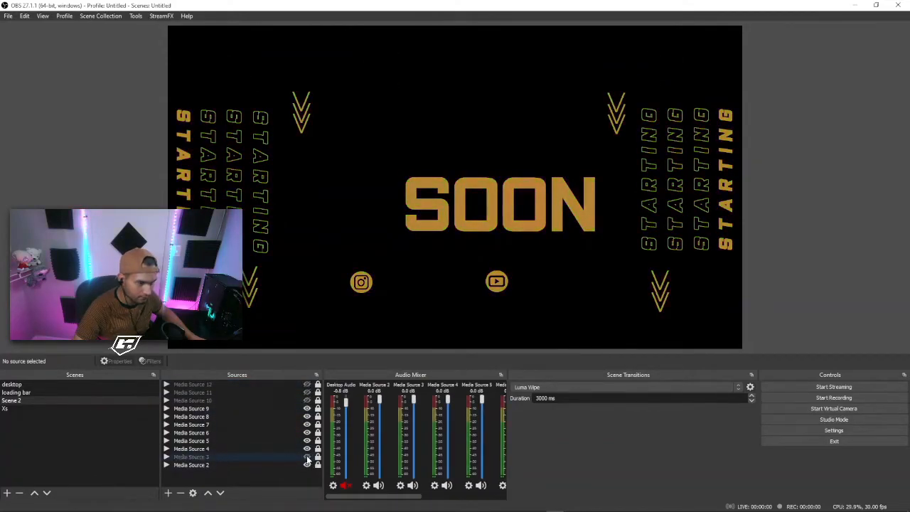
Add the existing Xs scene as a source in Scene 2
right_click(222, 481)
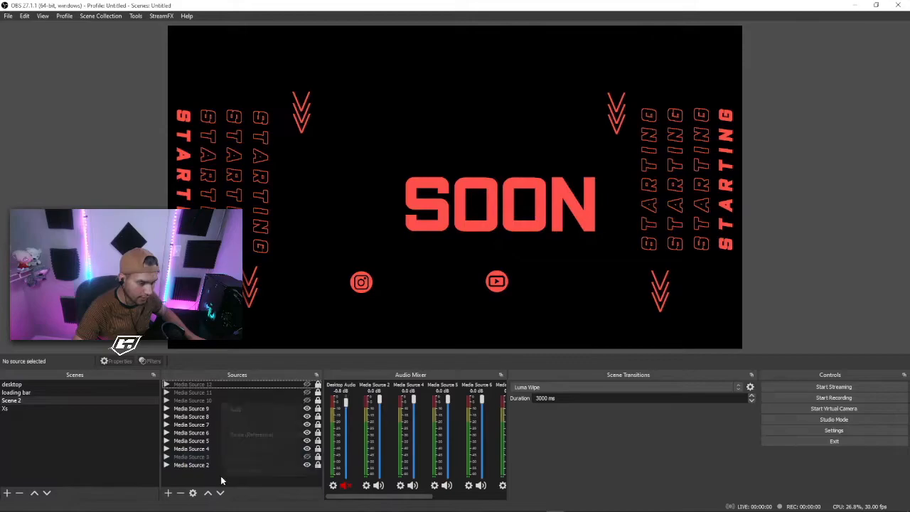
mouse_move(245, 414)
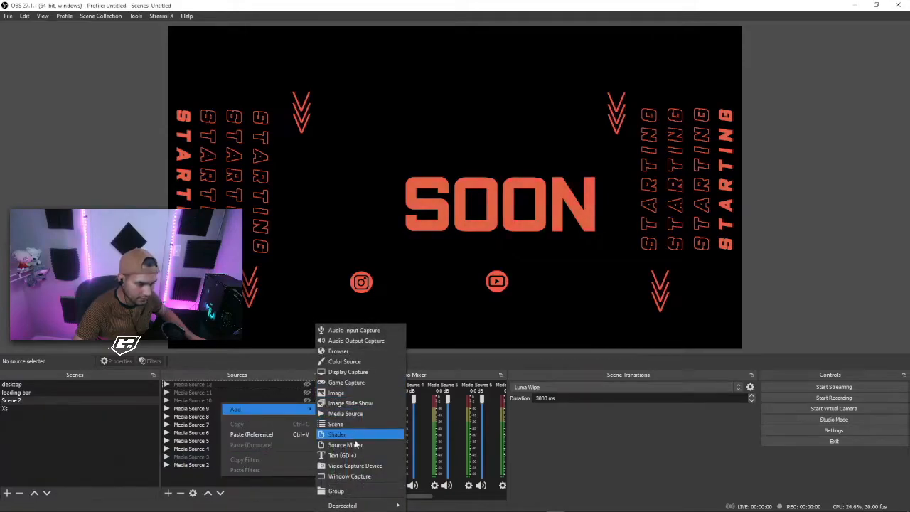
click(340, 424)
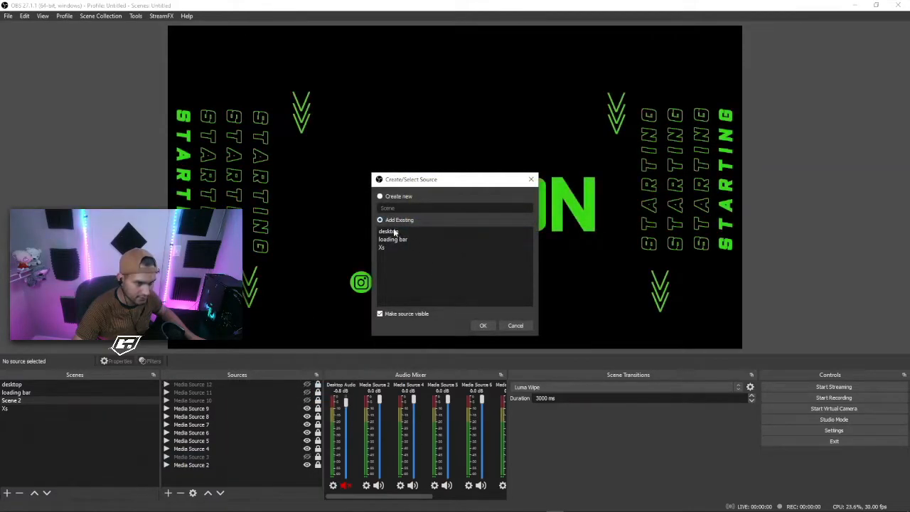
click(488, 327)
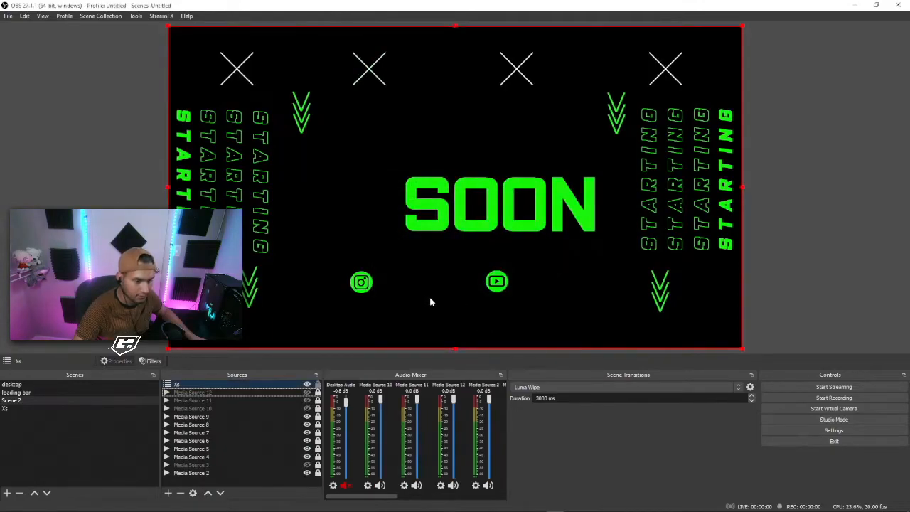
Give the Xs source a looping Scroll filter with a horizontal speed of 53
right_click(244, 387)
click(268, 368)
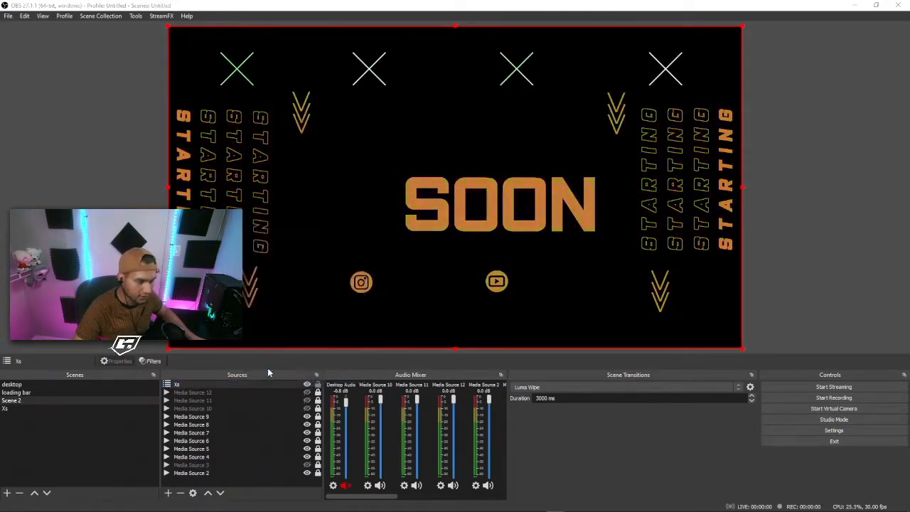
click(261, 423)
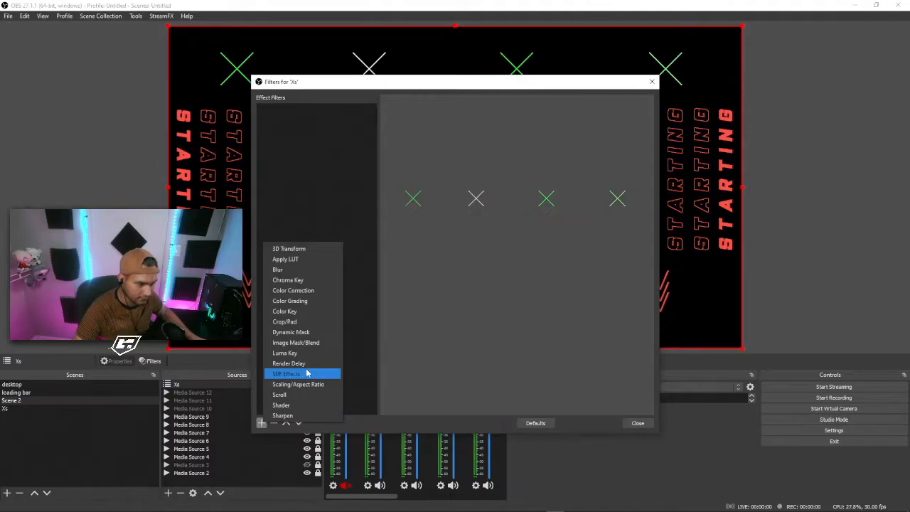
click(309, 396)
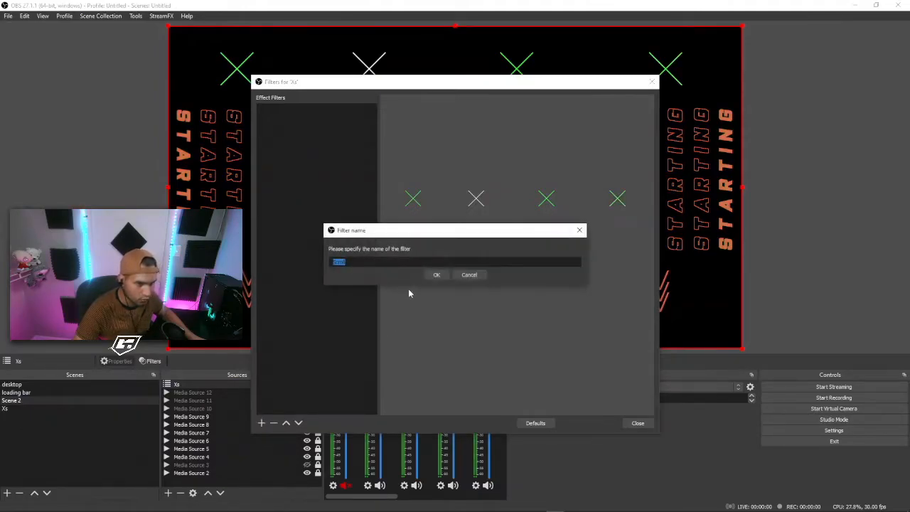
click(435, 275)
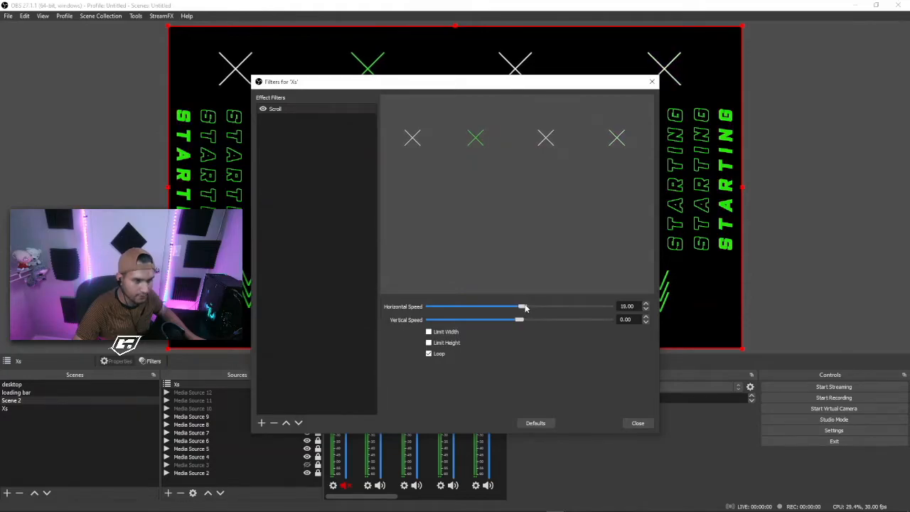
mouse_move(530, 310)
mouse_down()
mouse_move(539, 314)
mouse_move(532, 316)
mouse_up()
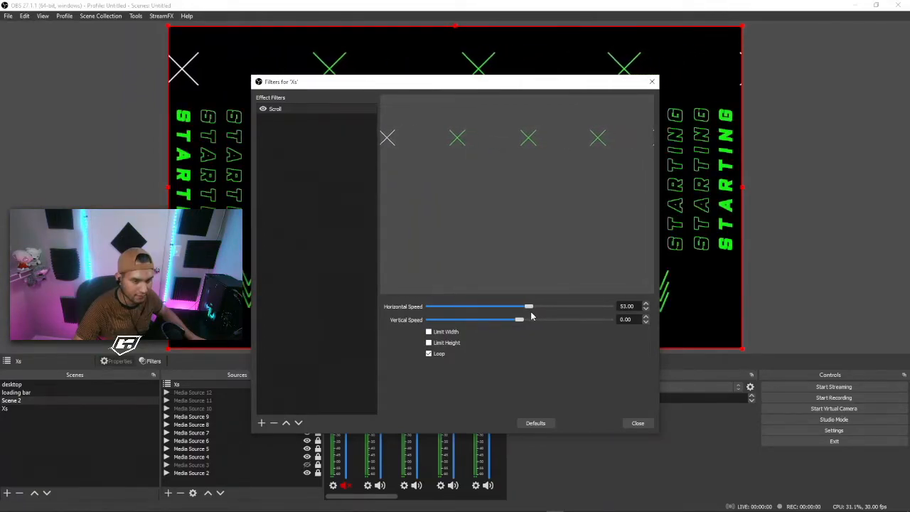
click(637, 423)
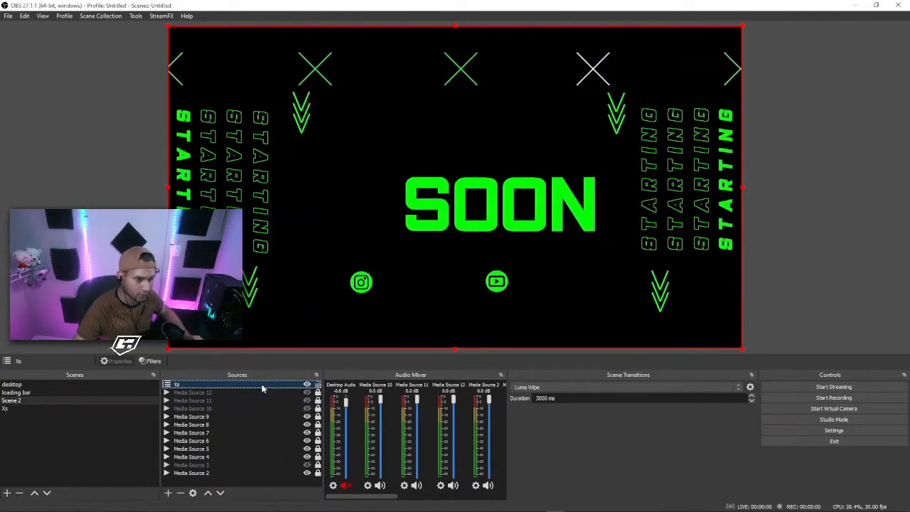
Add a Color Correction filter to the Xs source and lower its opacity to about 0.106
right_click(198, 382)
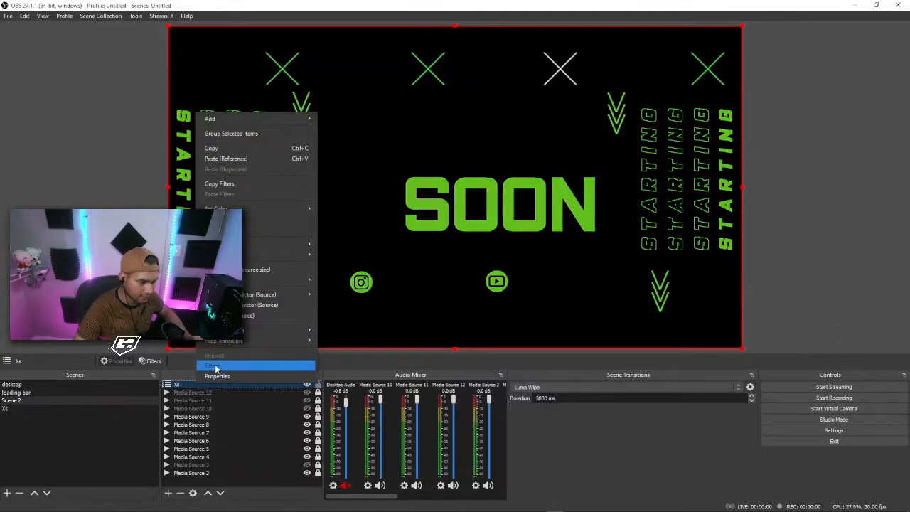
click(220, 366)
click(262, 423)
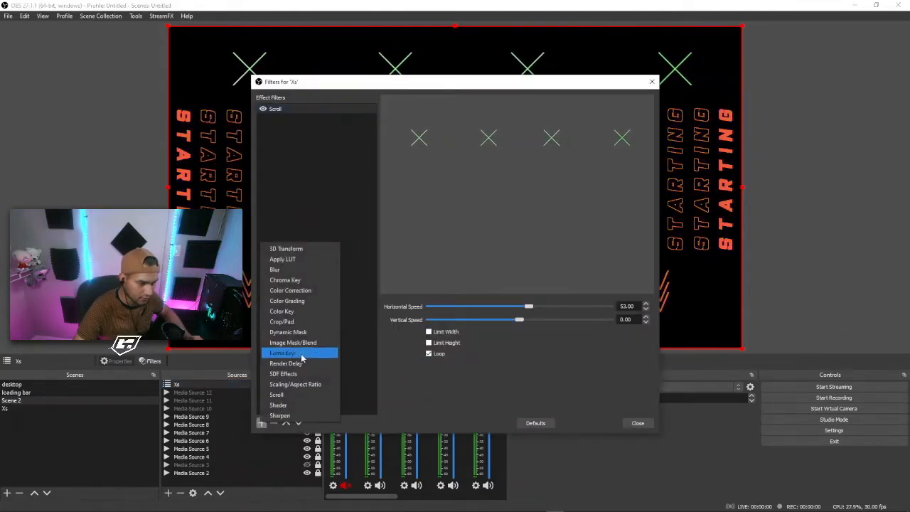
click(291, 290)
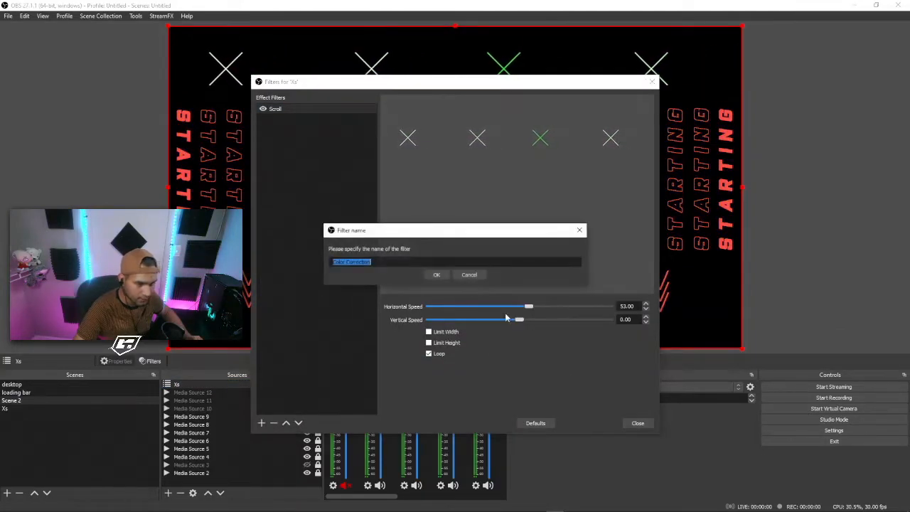
click(431, 272)
drag(609, 372, 497, 374)
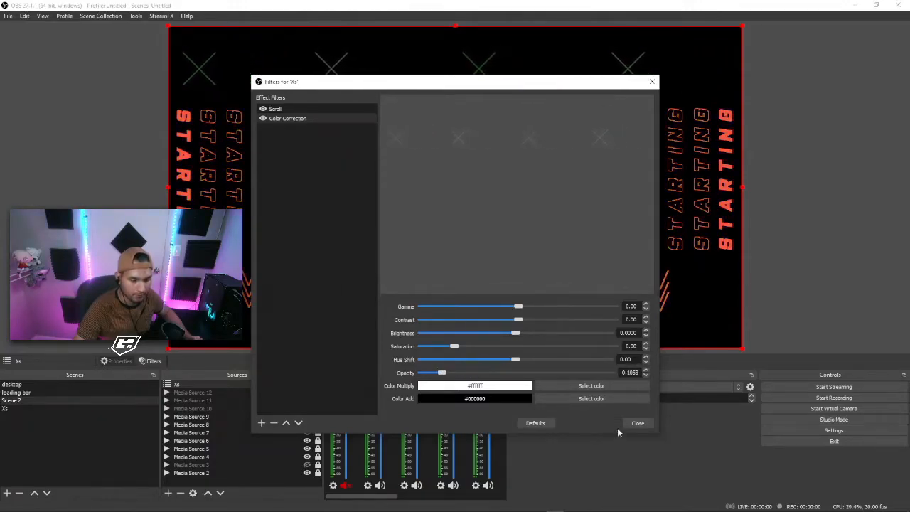
click(635, 425)
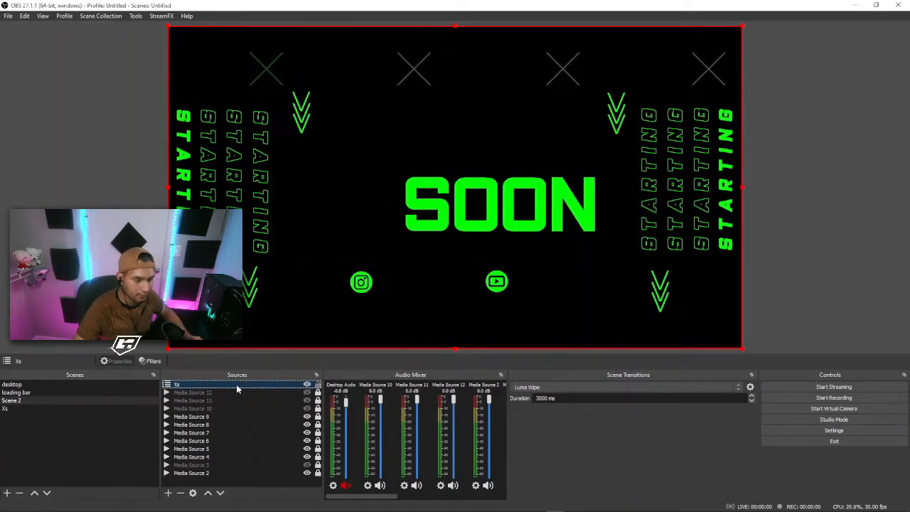
Move the Xs source below all other sources in Scene 2 and paste a second reference of it into the scene
click(234, 473)
drag(235, 481, 234, 480)
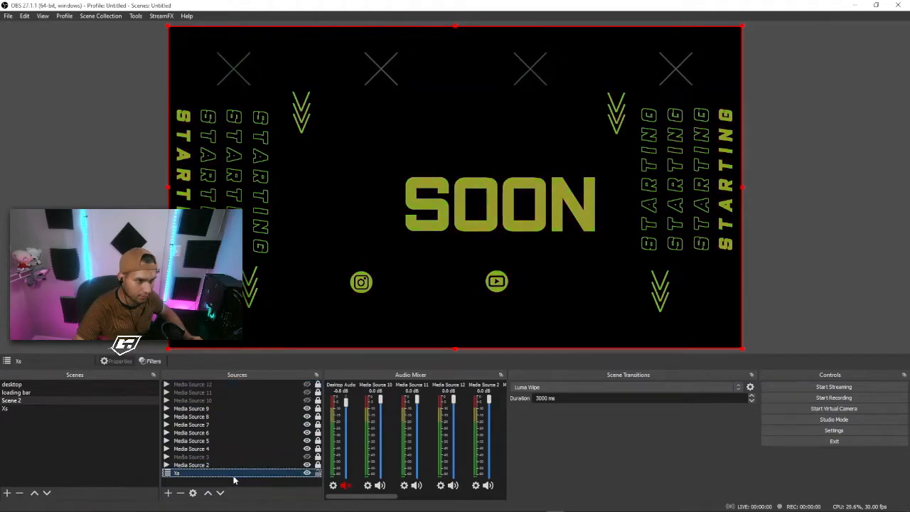
right_click(227, 474)
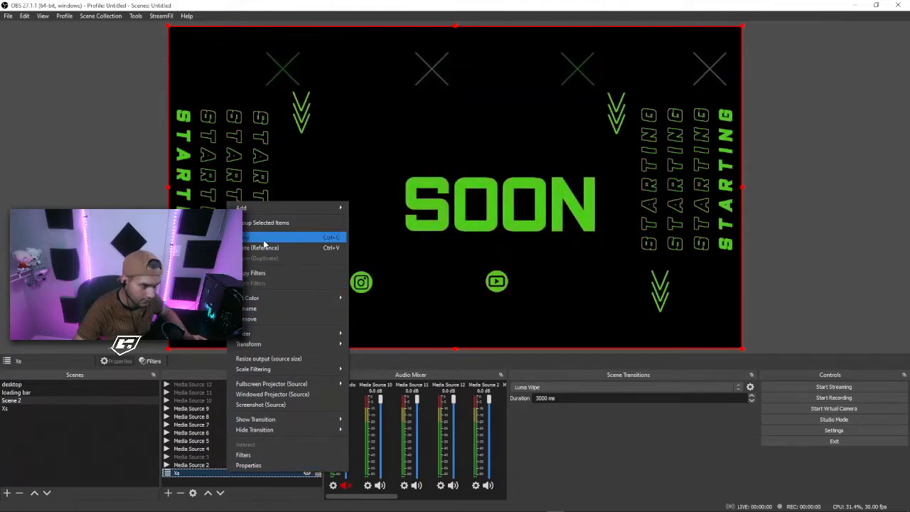
click(263, 239)
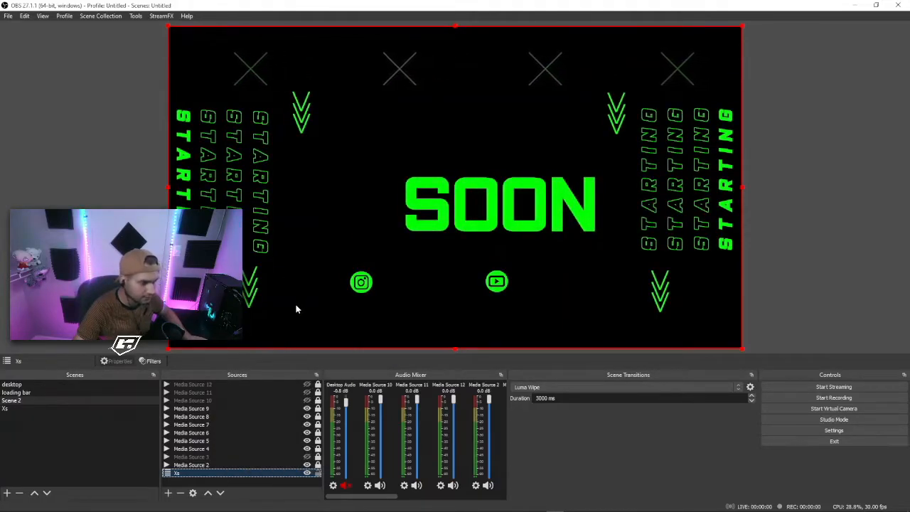
key(ctrl+v)
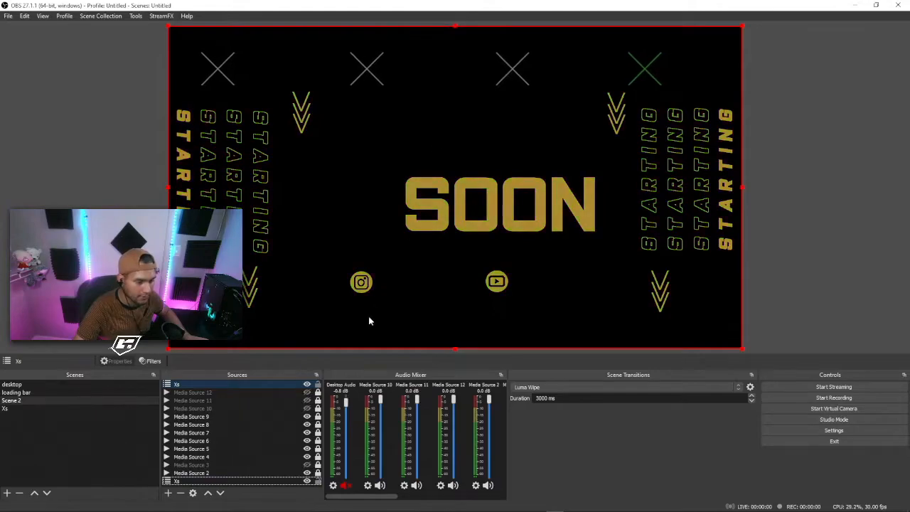
Move the second Xs reference down the canvas so its row of Xs runs behind the social media icons
drag(416, 128, 416, 345)
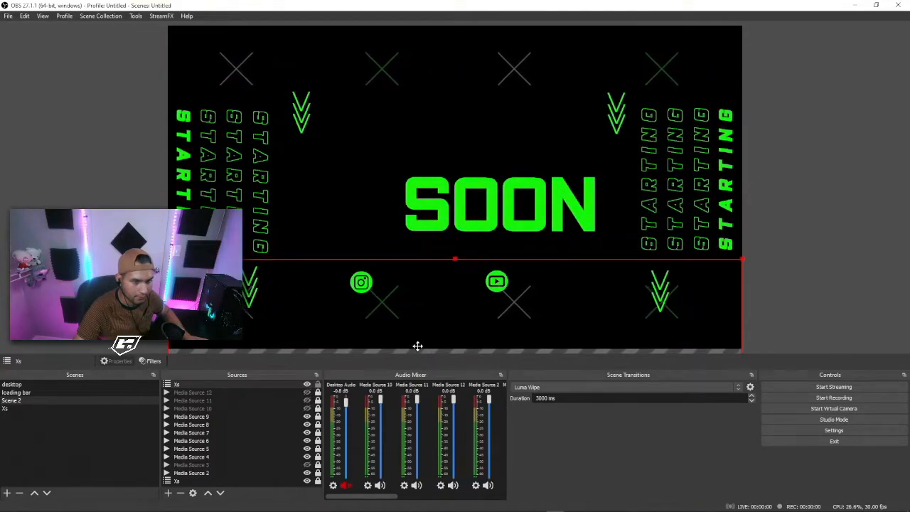
click(782, 180)
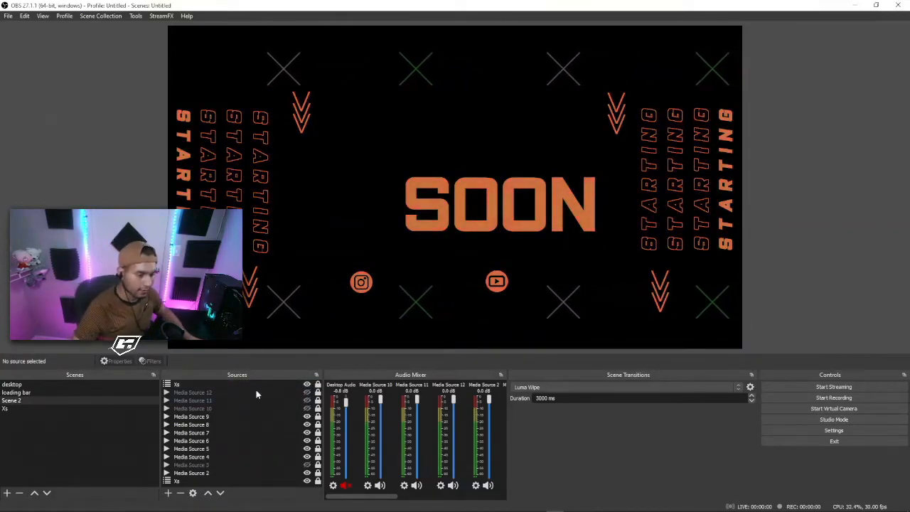
Add a new image source to Scene 2 using 5.png from the Pictures folder
click(168, 492)
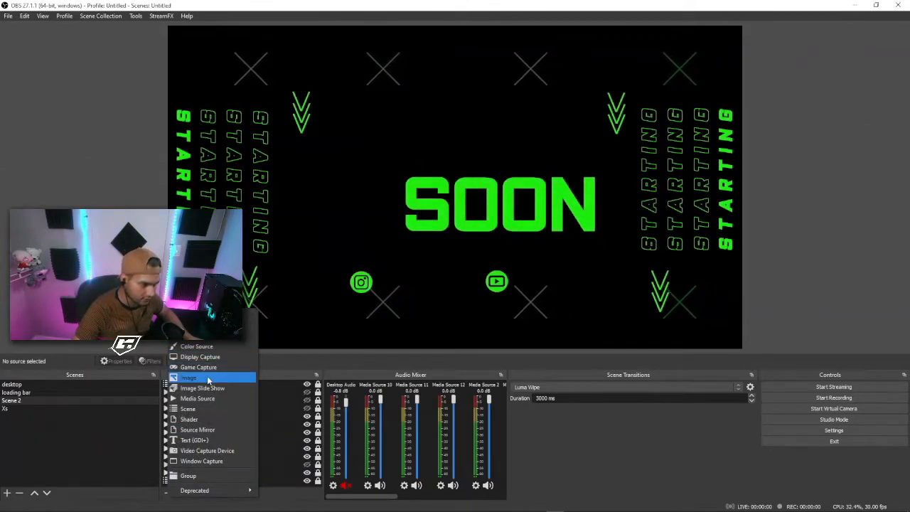
click(208, 379)
click(481, 325)
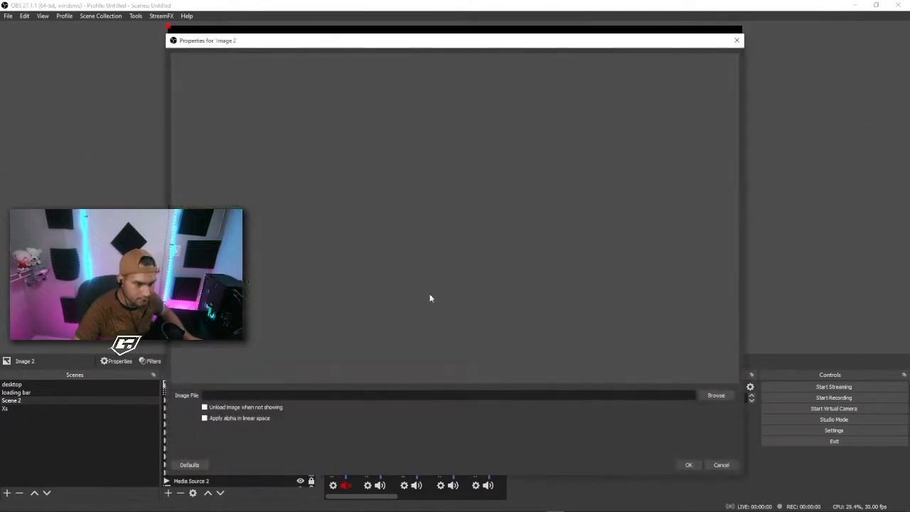
click(709, 396)
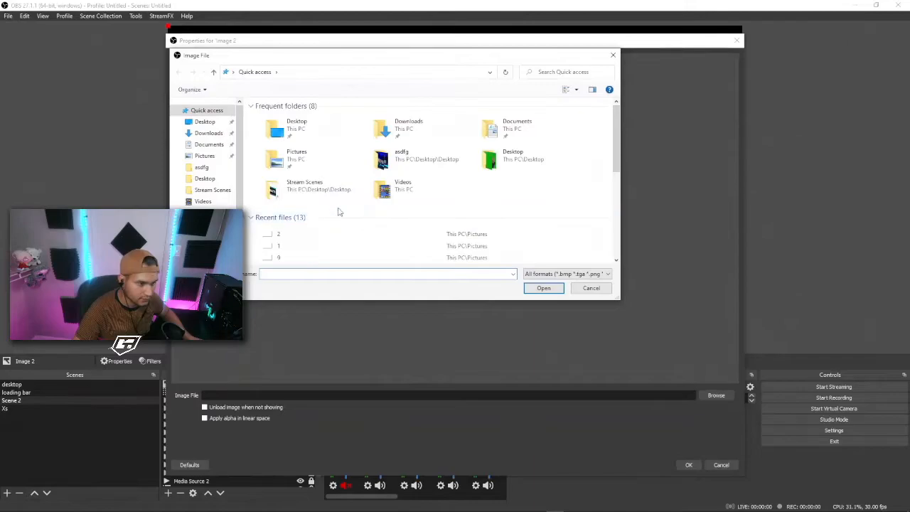
scroll(310, 223, down, 5)
click(281, 220)
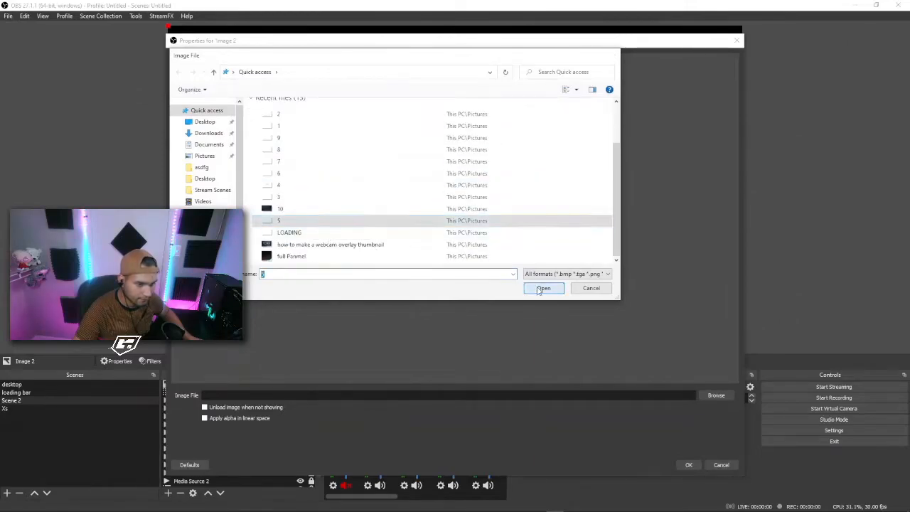
click(543, 288)
click(687, 465)
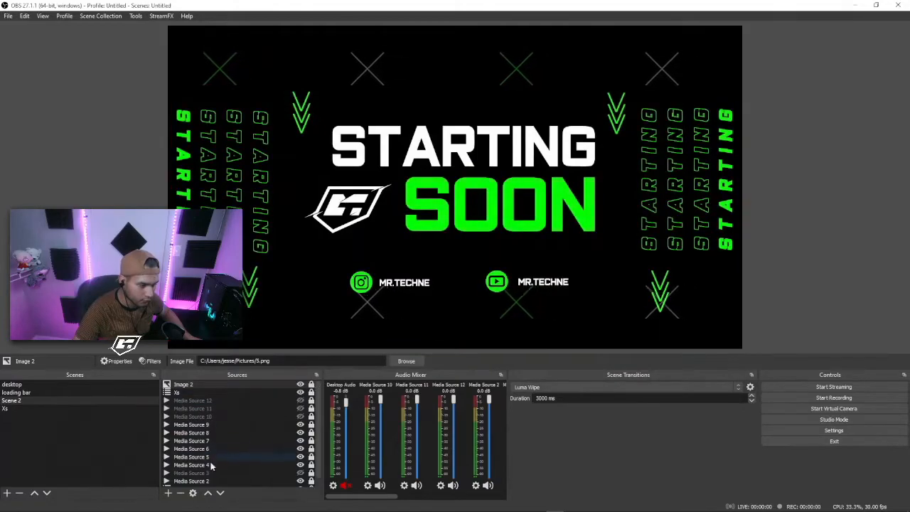
Add another new image source to Scene 2 using 10.jpg from the Pictures folder
click(168, 493)
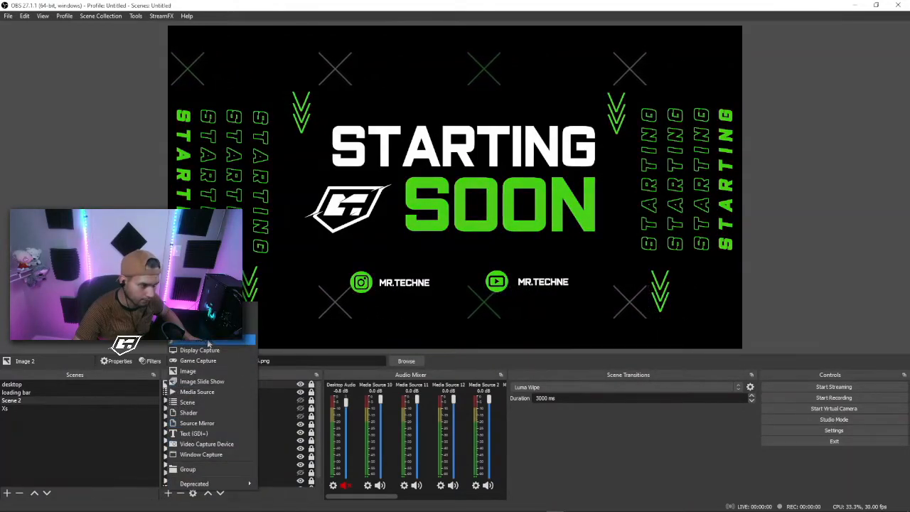
click(203, 370)
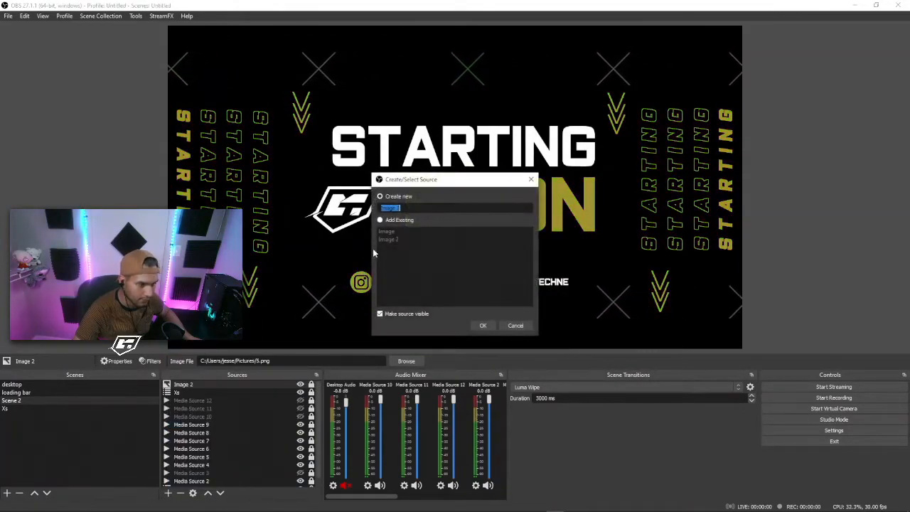
click(483, 325)
click(716, 395)
scroll(308, 245, down, 2)
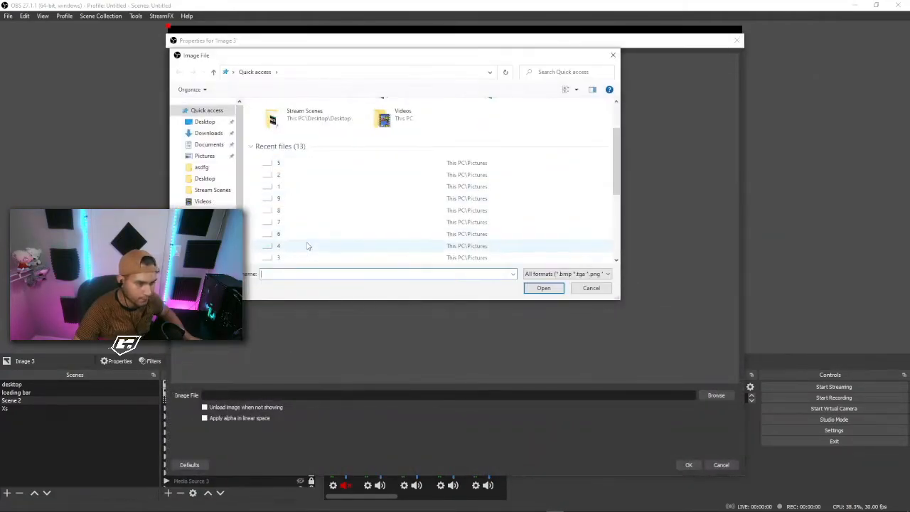
scroll(307, 245, down, 2)
click(295, 222)
click(541, 289)
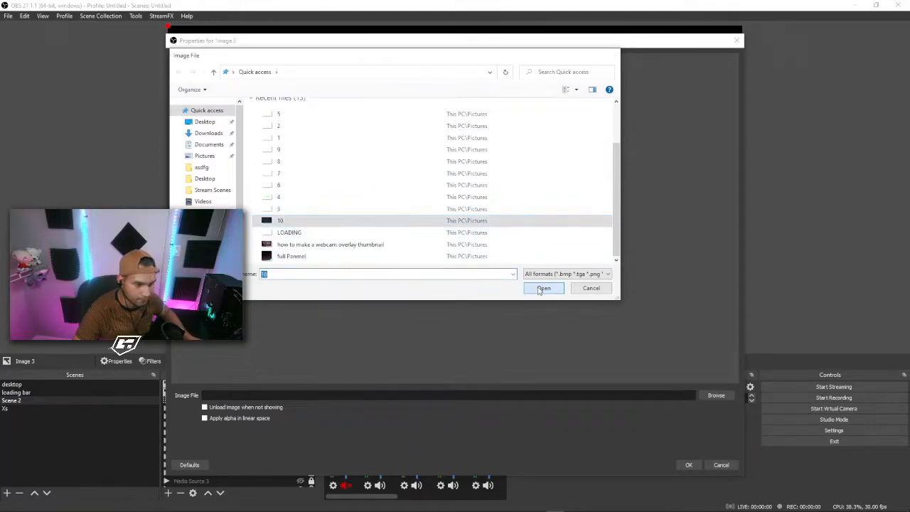
click(688, 466)
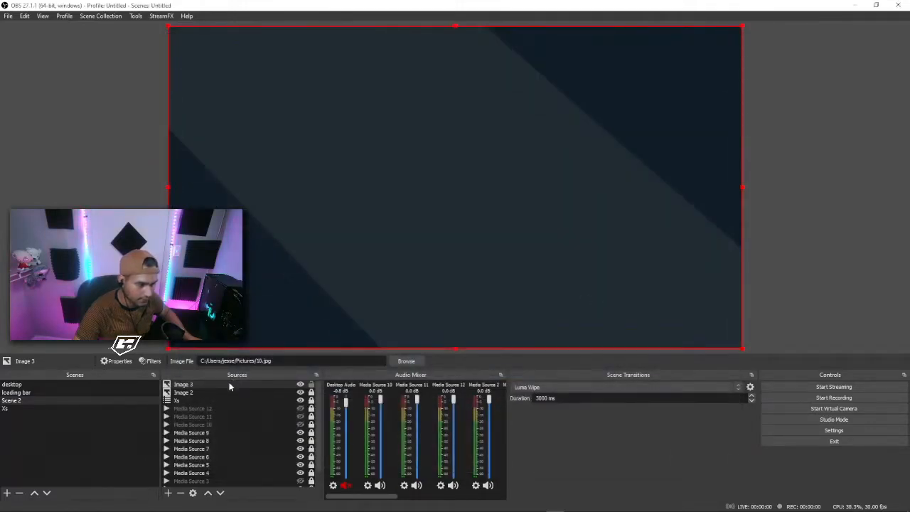
Move the 10.jpg background image below all other sources in Scene 2 and hide it
drag(240, 422, 235, 484)
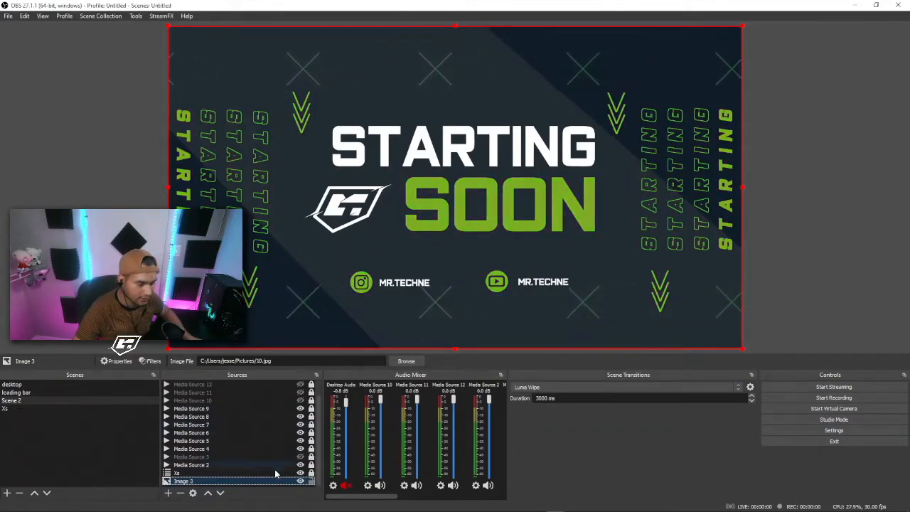
click(300, 481)
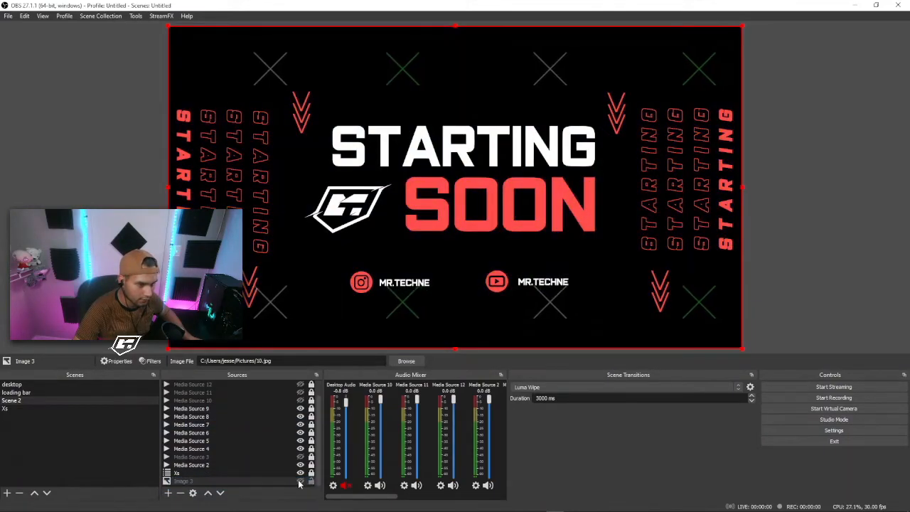
Add a Chroma Key filter with the default name to Scene 2 itself
right_click(44, 404)
click(116, 364)
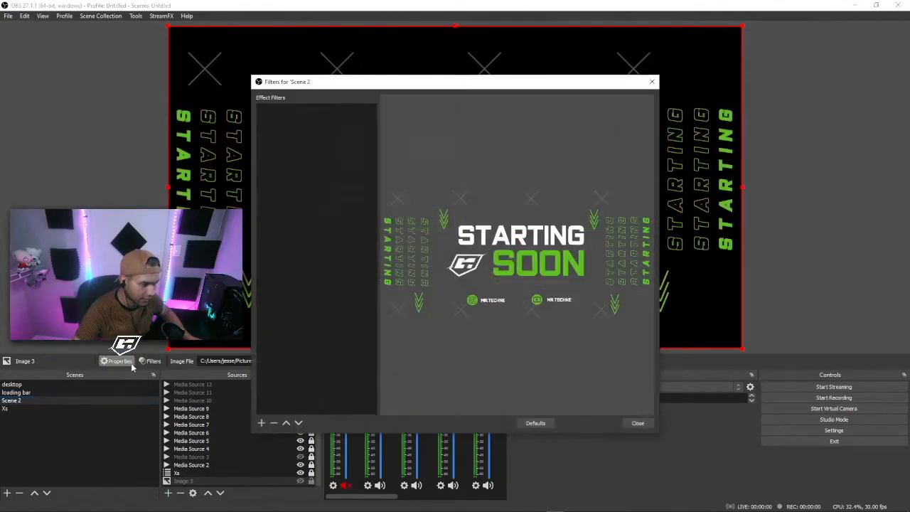
click(262, 423)
click(323, 291)
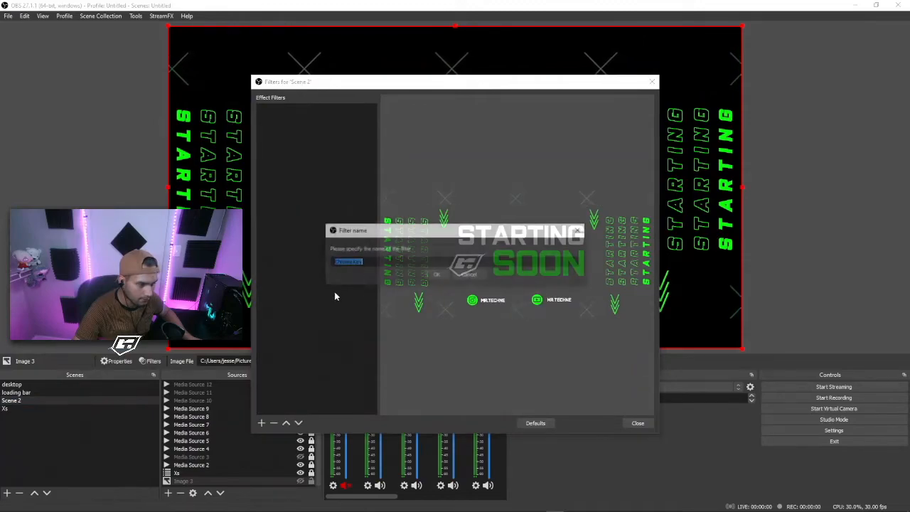
click(436, 274)
Raise the similarity of Scene 2's Chroma Key filter to about 552, keeping green as the key color
drag(485, 82, 262, 130)
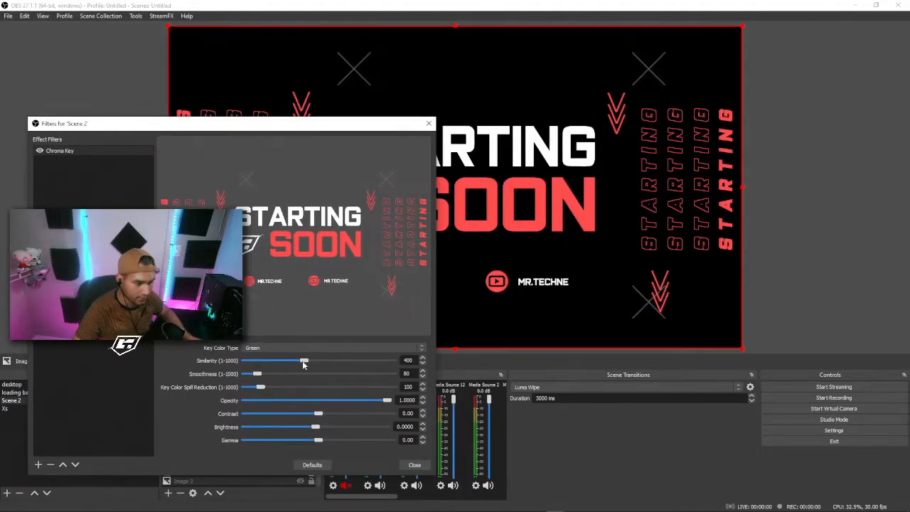
drag(304, 363, 311, 375)
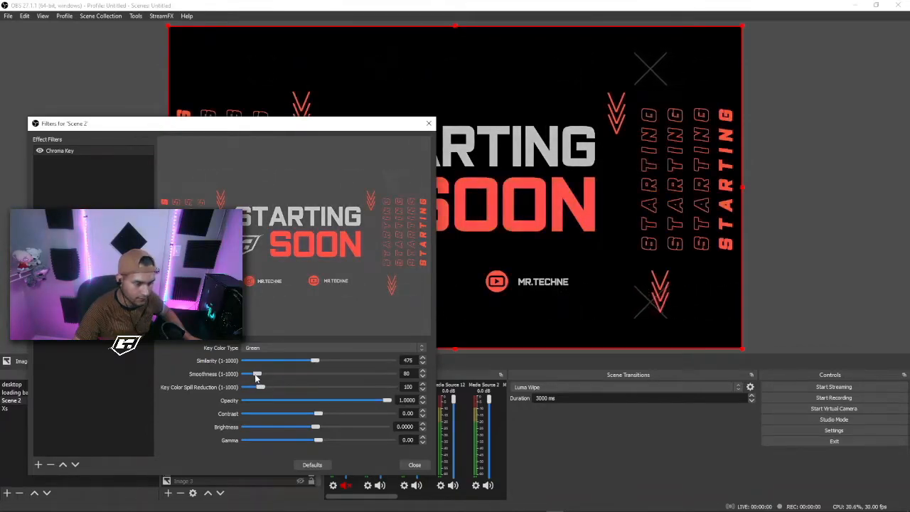
drag(315, 360, 319, 364)
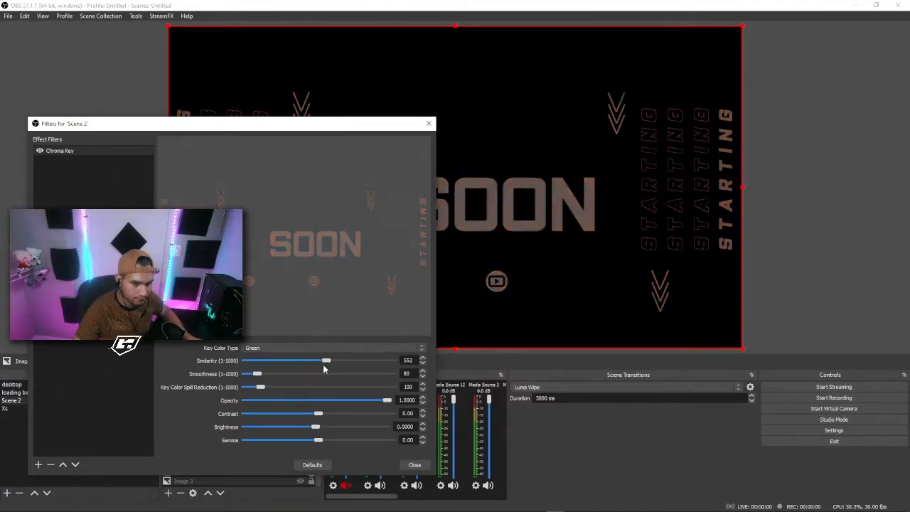
click(413, 465)
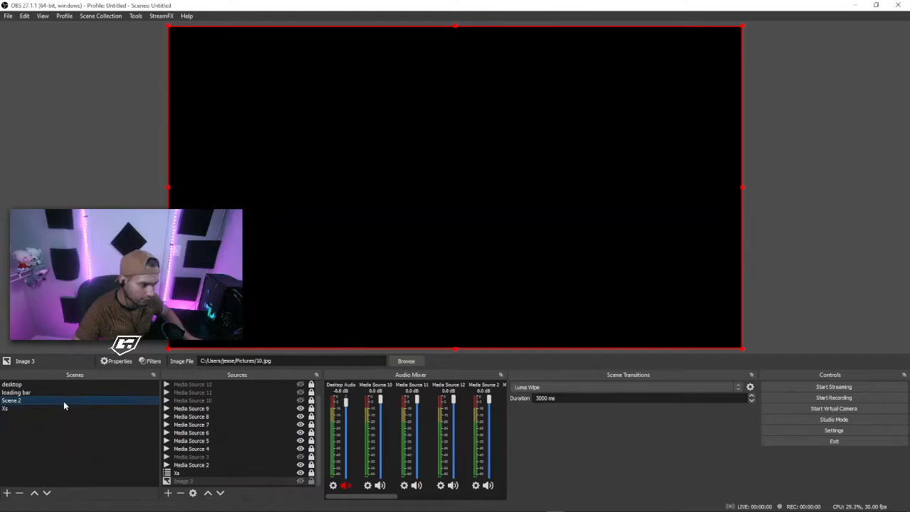
Create a new scene and rename it FINAL
click(6, 493)
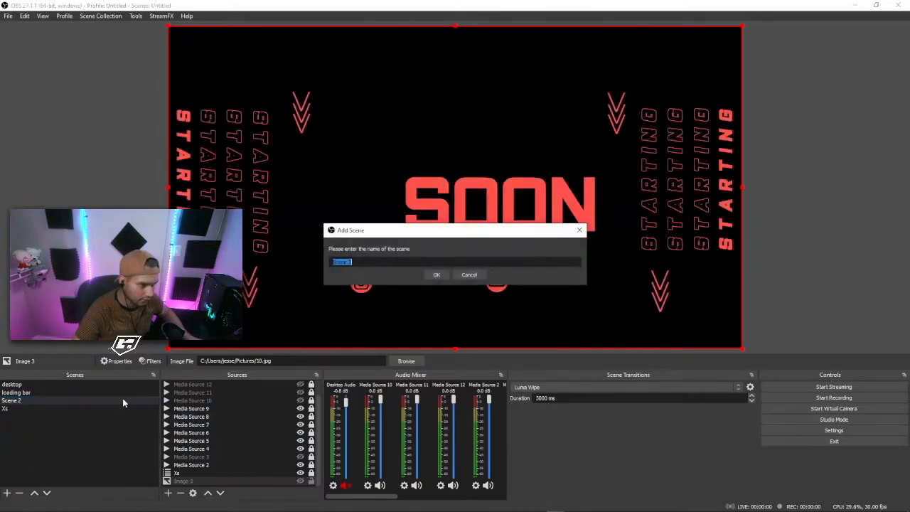
click(438, 275)
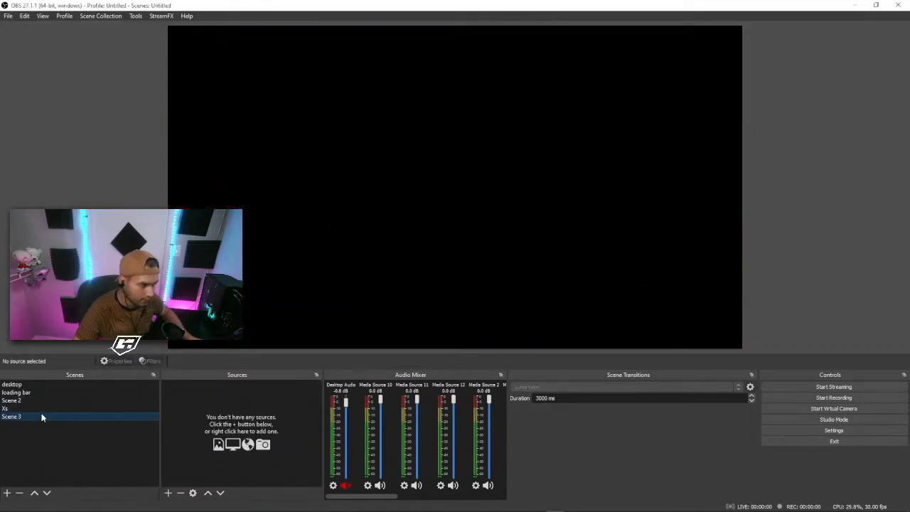
right_click(19, 421)
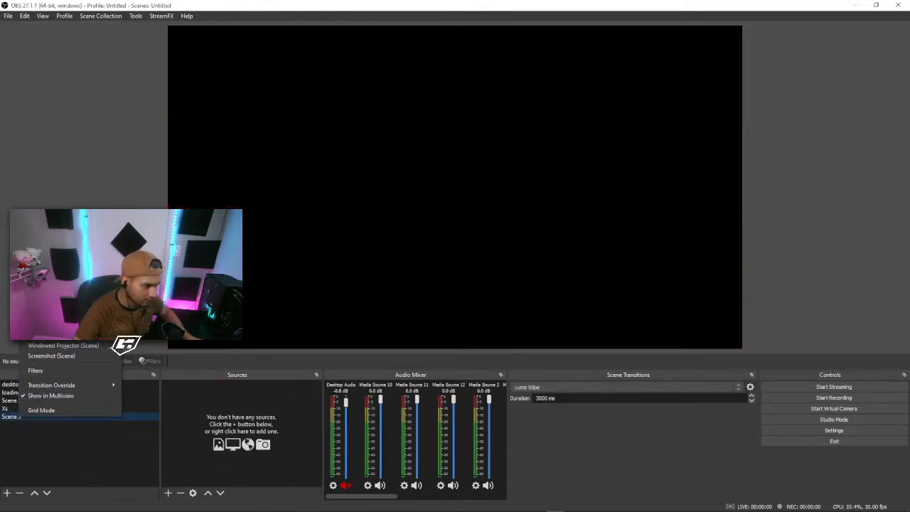
click(41, 296)
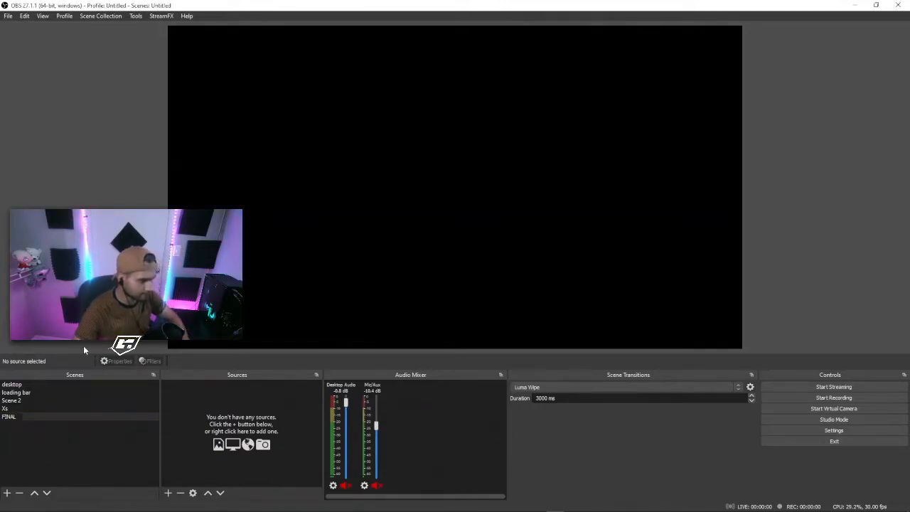
Add the existing Scene 2 as a source in the FINAL scene
click(168, 492)
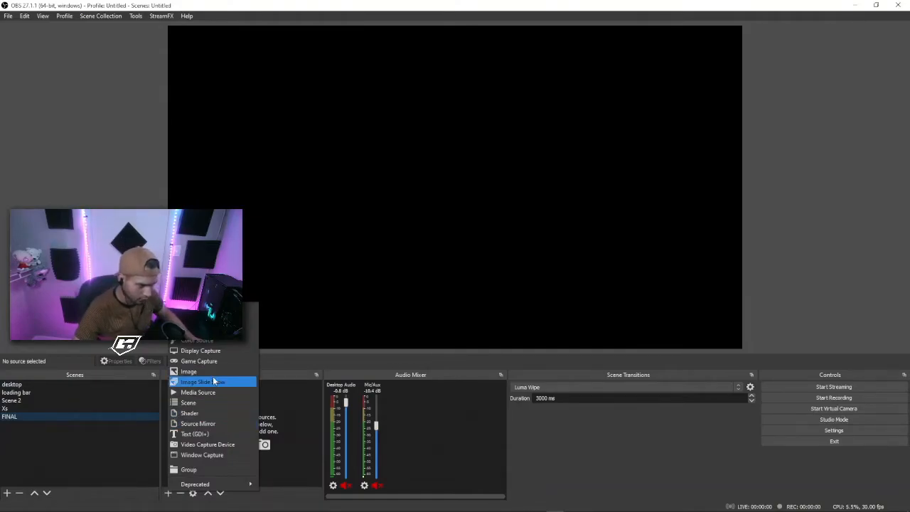
click(200, 403)
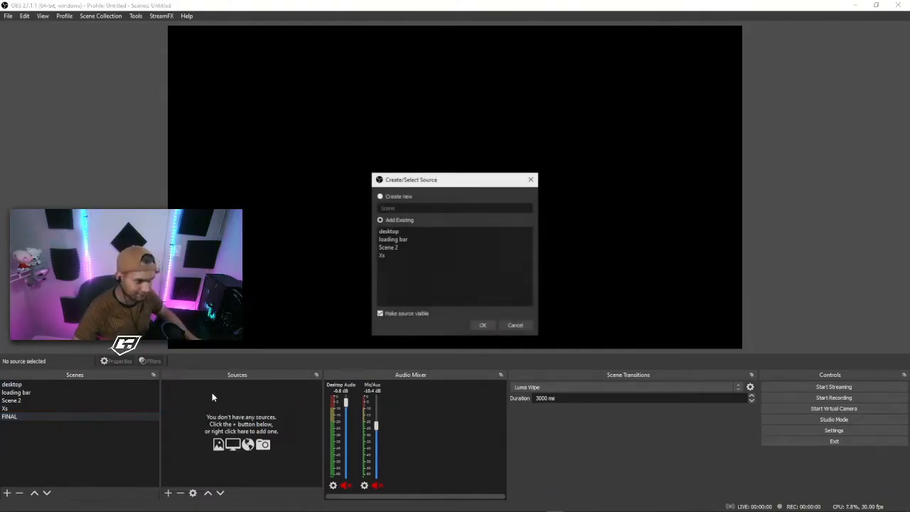
click(398, 248)
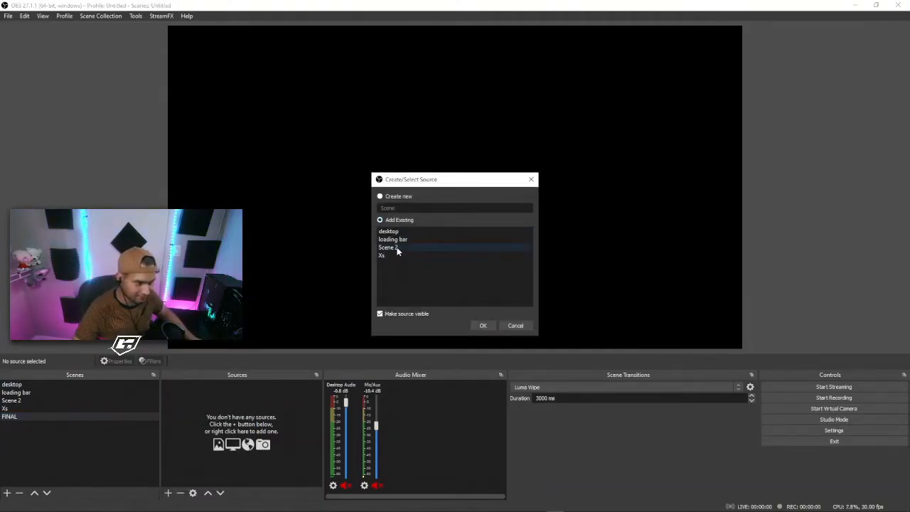
click(478, 325)
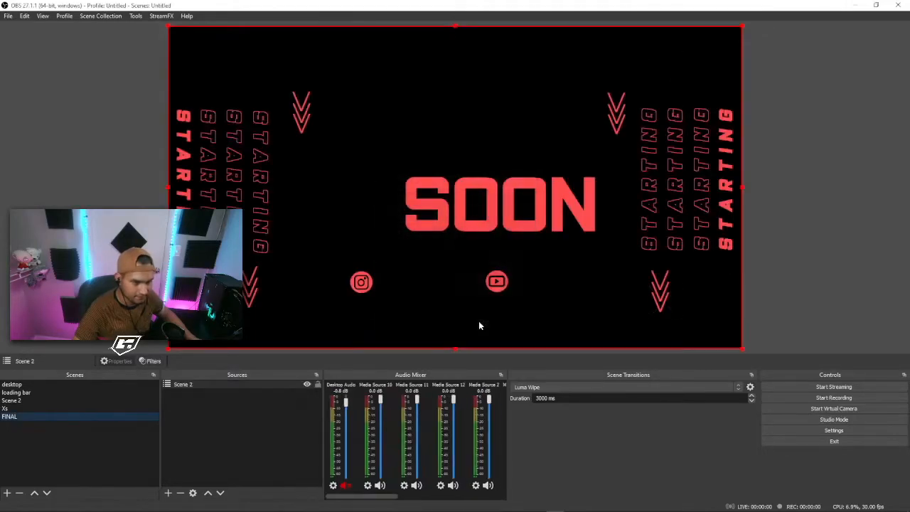
Add the existing image sources Image 2 and Image 3 to the FINAL scene
click(168, 495)
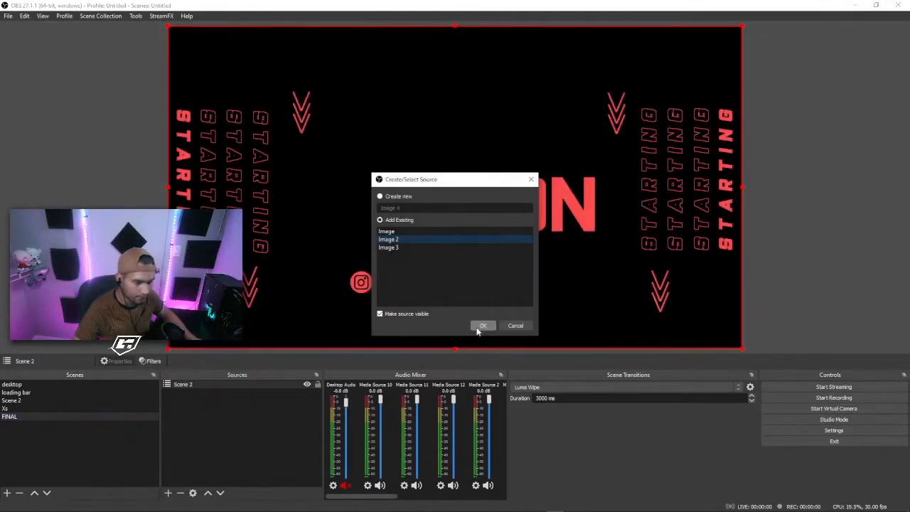
click(479, 327)
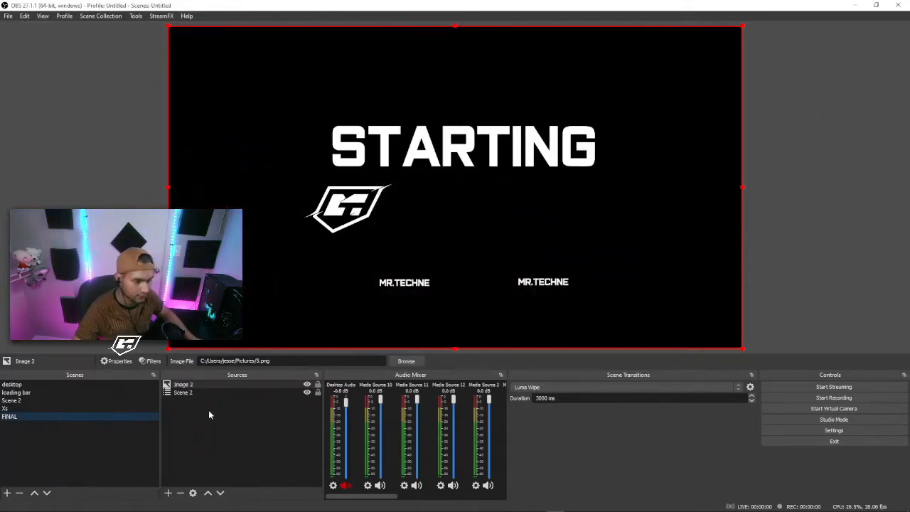
click(168, 492)
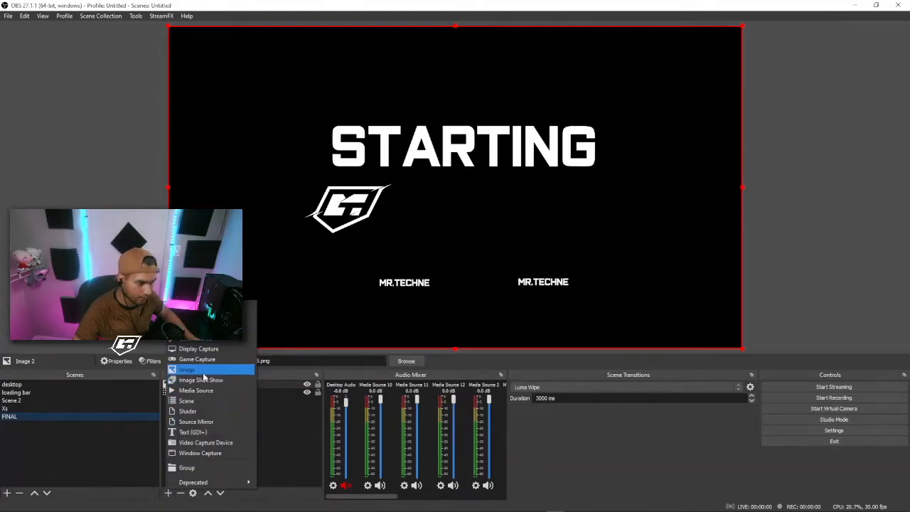
click(190, 370)
click(398, 249)
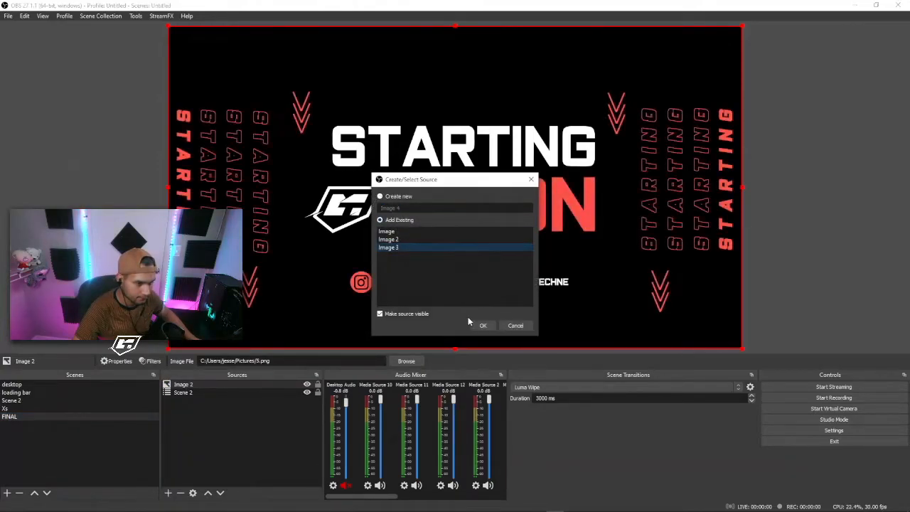
click(476, 325)
Move Image 3 below Scene 2 in the FINAL scene so it serves as the background
drag(206, 385, 211, 405)
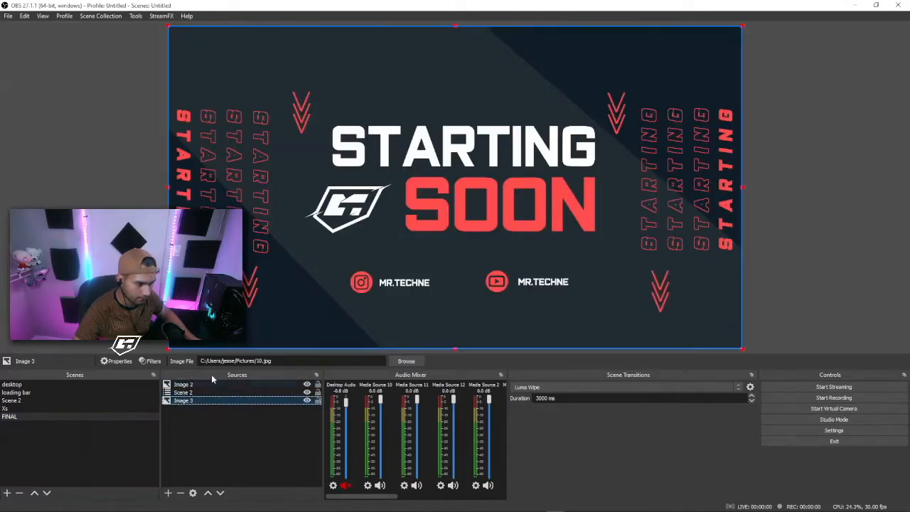
click(151, 306)
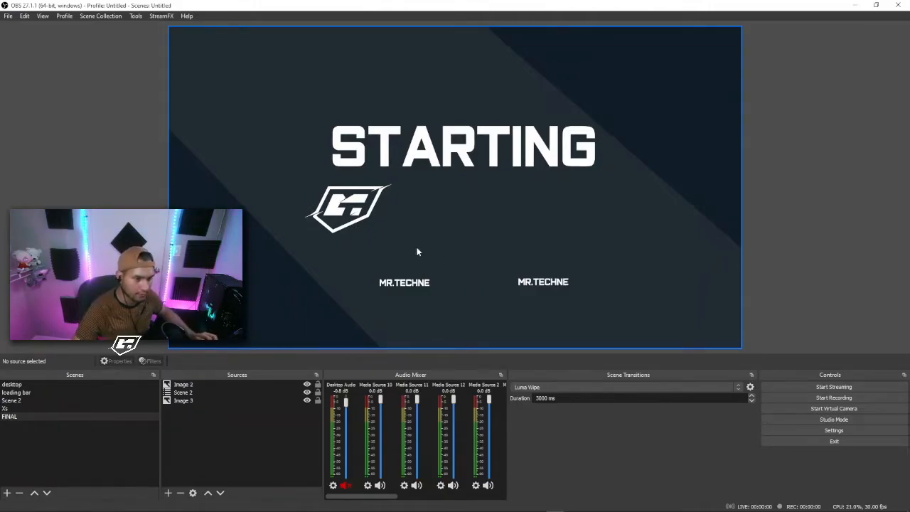
Raise the opacity in the Color Correction filter of the Xs scene
right_click(24, 408)
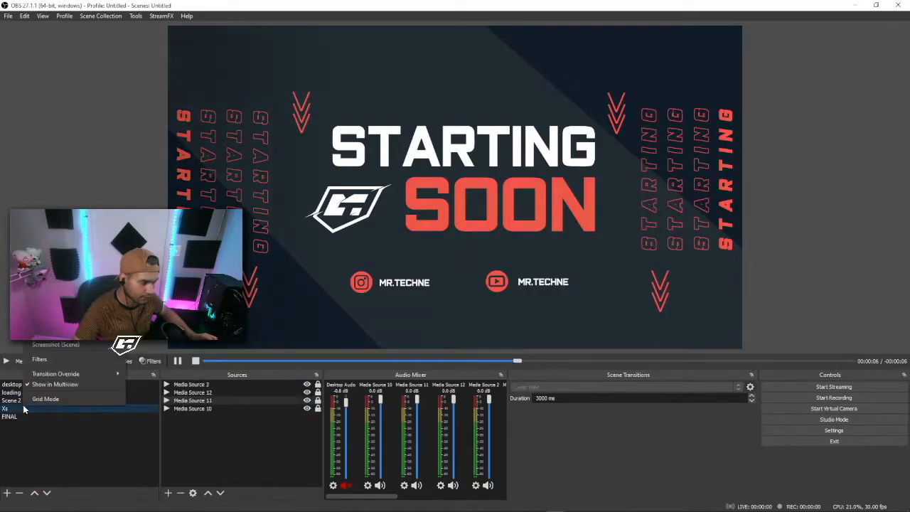
click(60, 366)
click(304, 119)
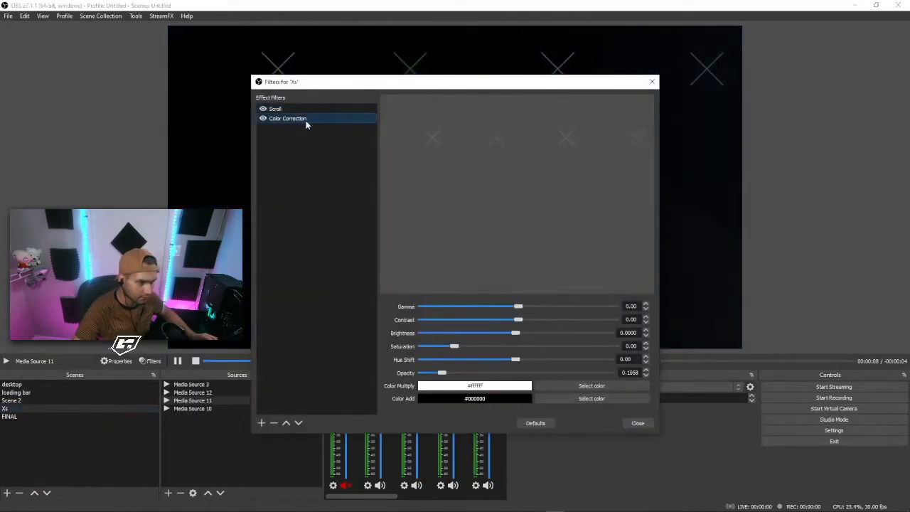
drag(455, 376, 527, 389)
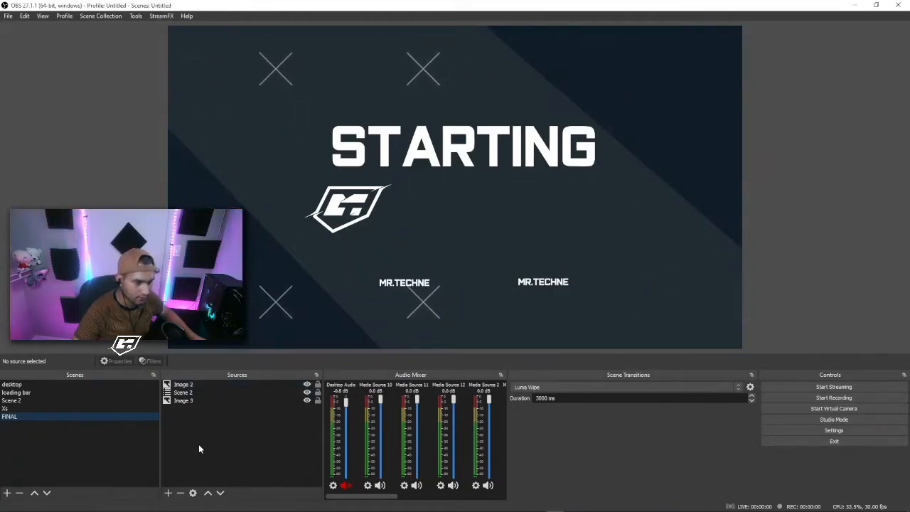
Toggle the visibility of individual media sources in Scene 2, including Media Source 2 and Media Source 6, to identify what each displays
click(55, 400)
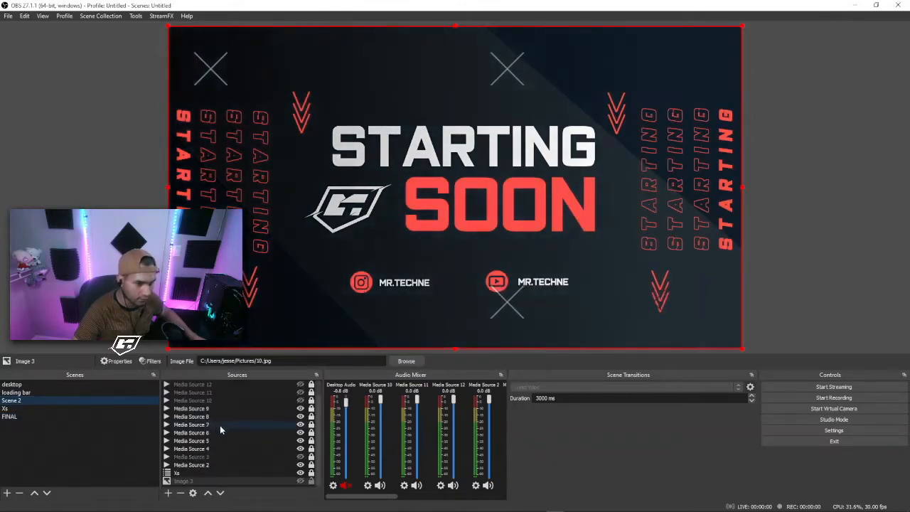
scroll(224, 437, down, 2)
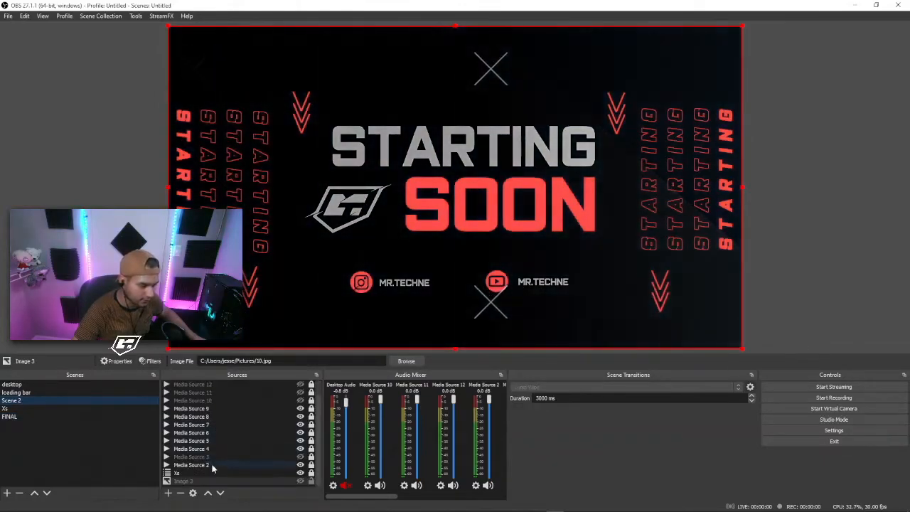
click(300, 465)
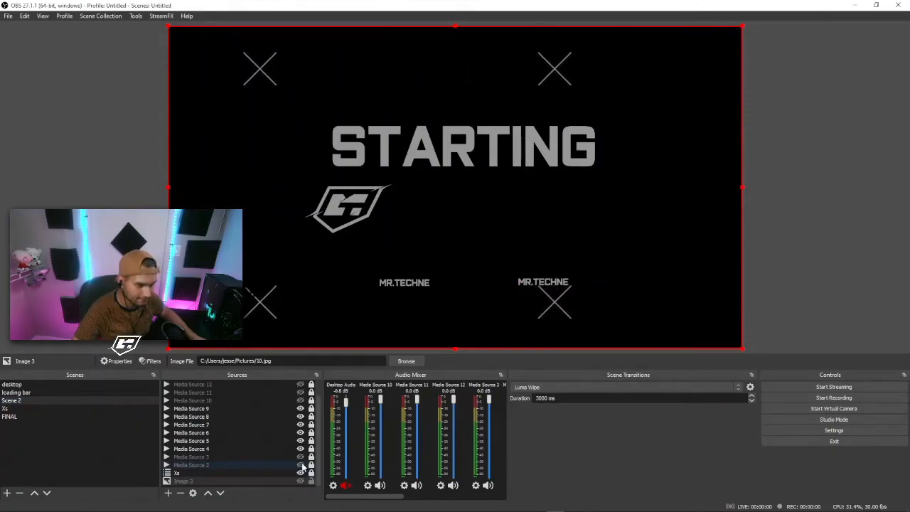
click(300, 465)
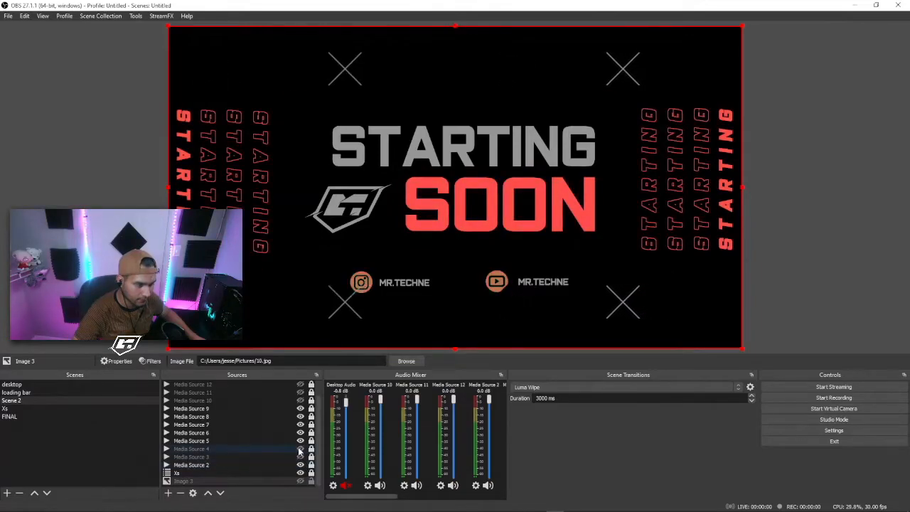
click(300, 433)
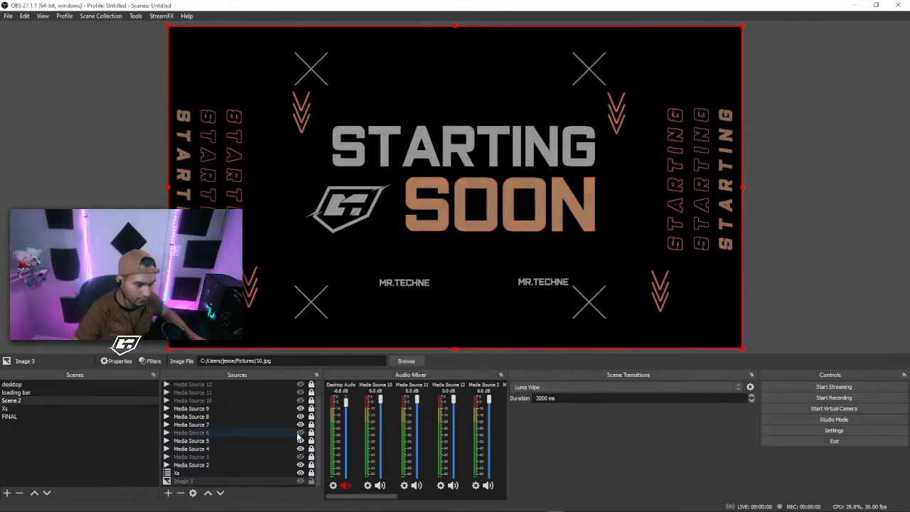
Add a Color Correction effect filter with the default name to Media Source 6
right_click(275, 431)
click(291, 415)
click(263, 421)
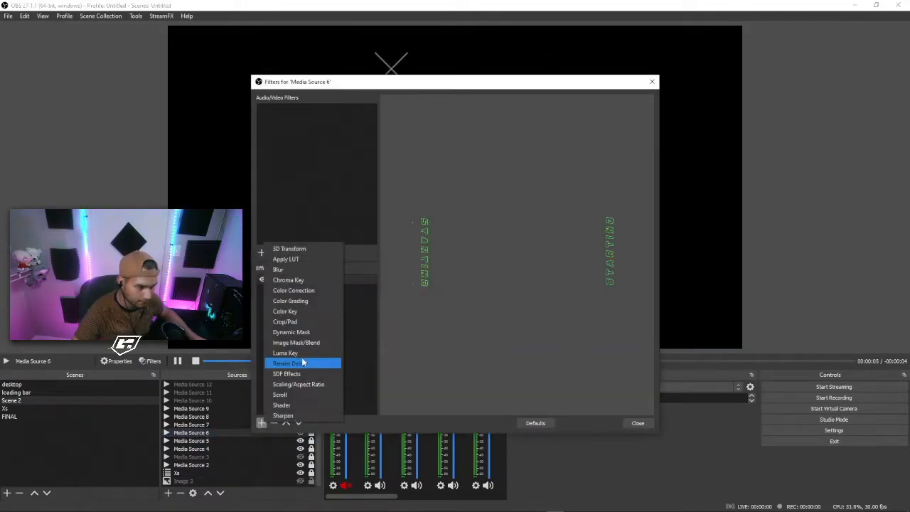
click(313, 290)
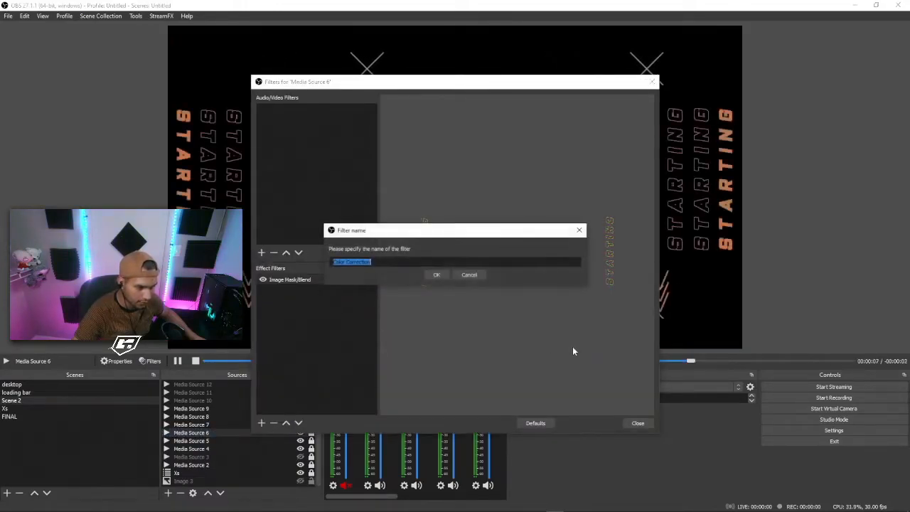
click(436, 275)
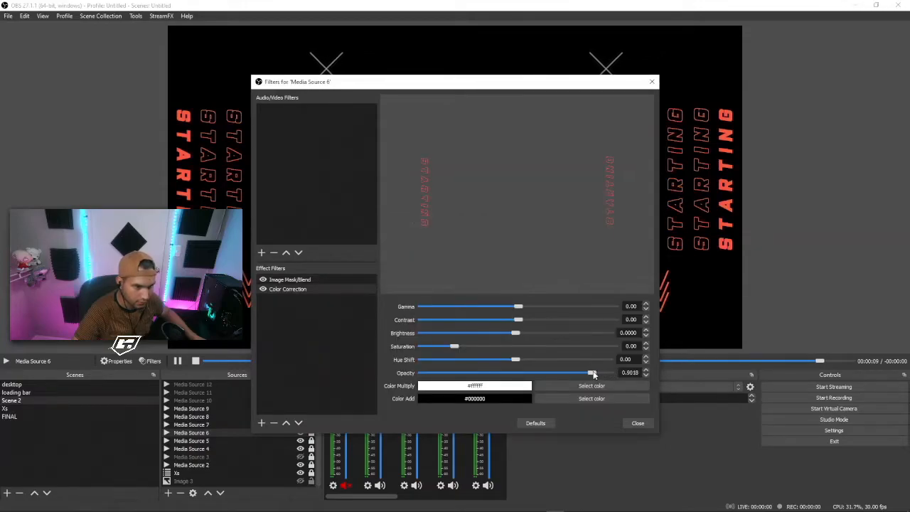
Lower the Color Correction opacity of Media Source 6 to 0.068, copy the value and close its filters
drag(481, 96, 543, 98)
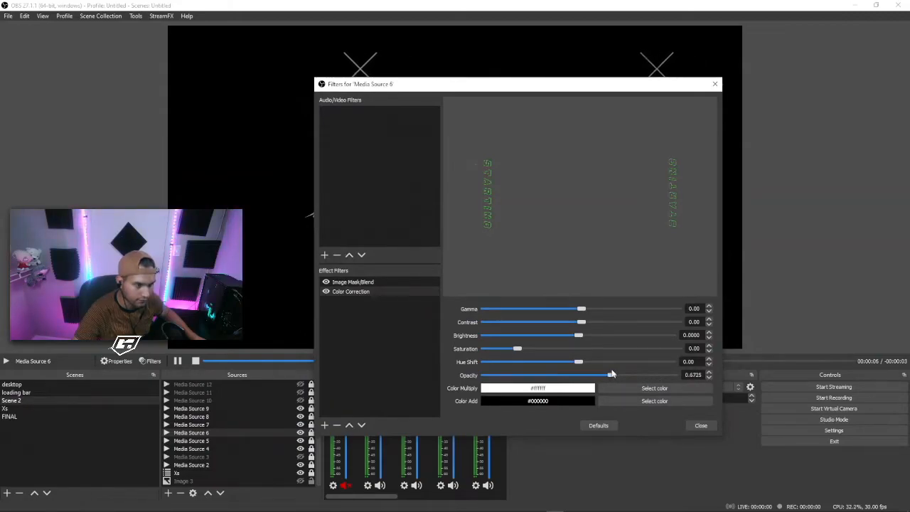
drag(612, 374, 599, 372)
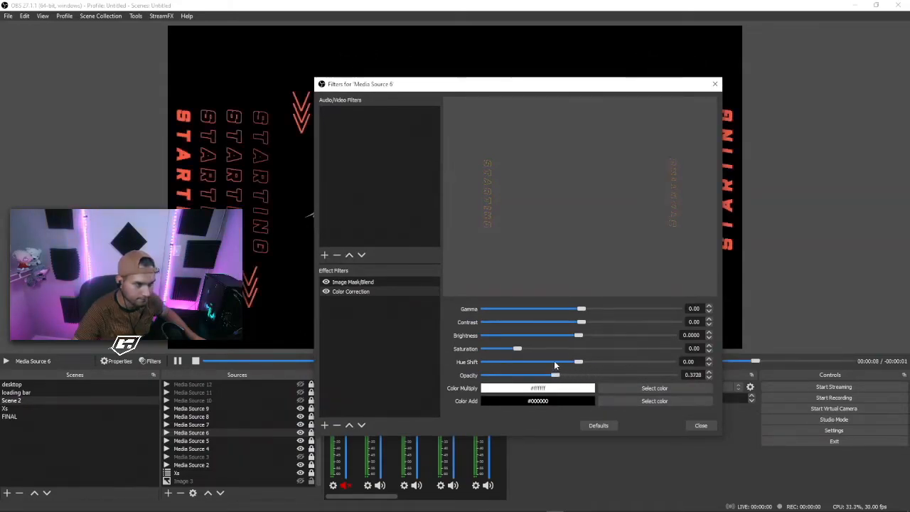
drag(495, 362, 498, 362)
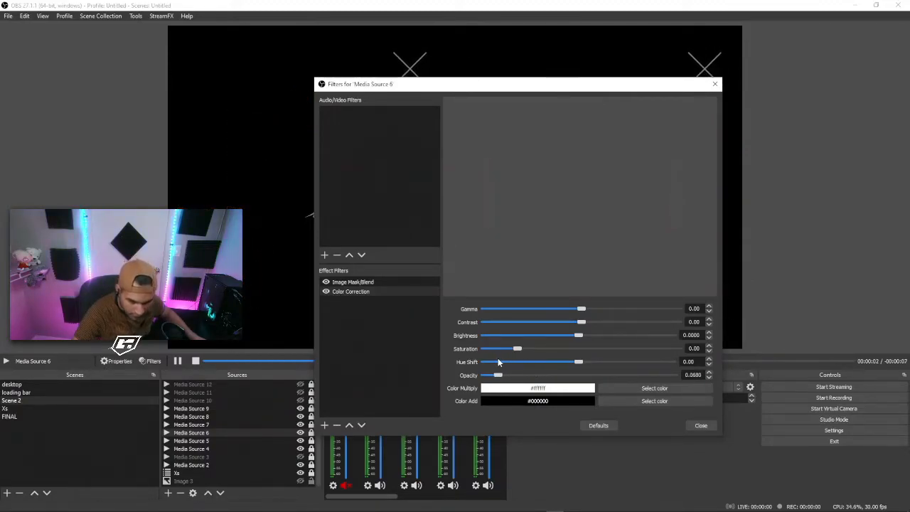
double_click(691, 374)
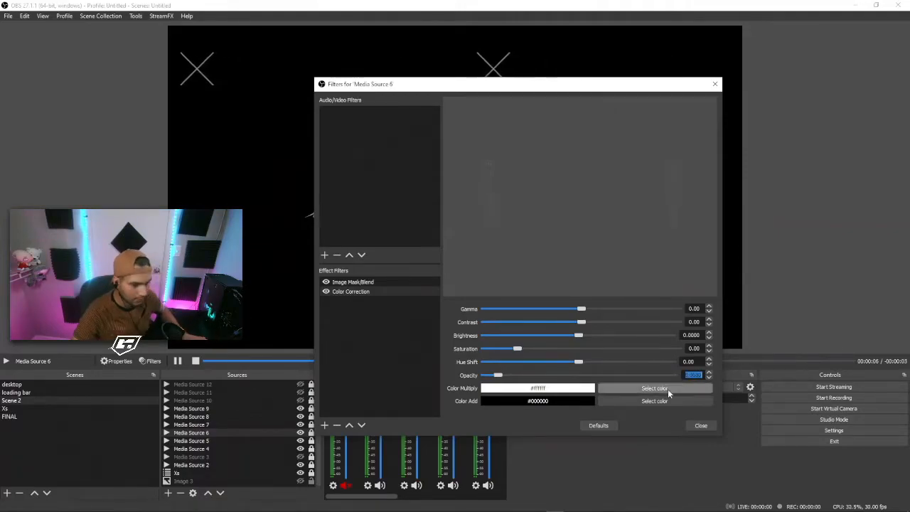
click(699, 428)
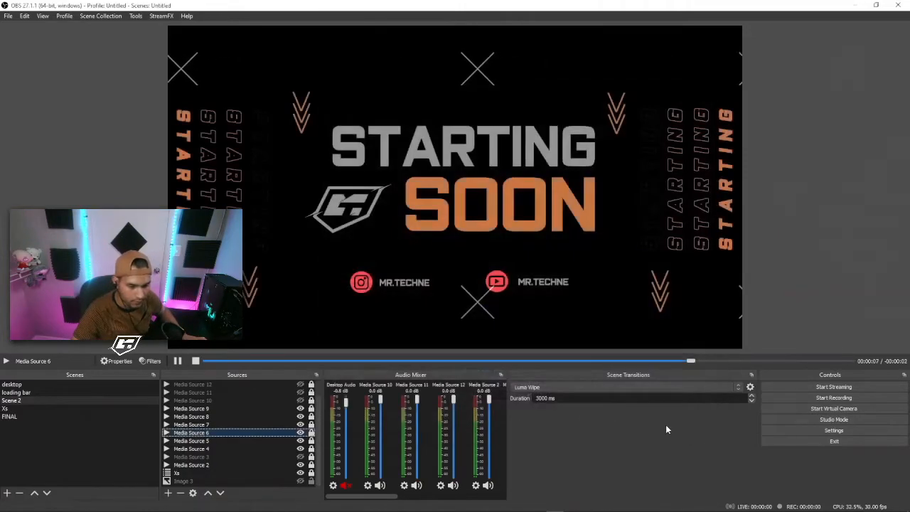
Add a Color Correction effect filter with the default name to Media Source 7
click(234, 426)
right_click(234, 426)
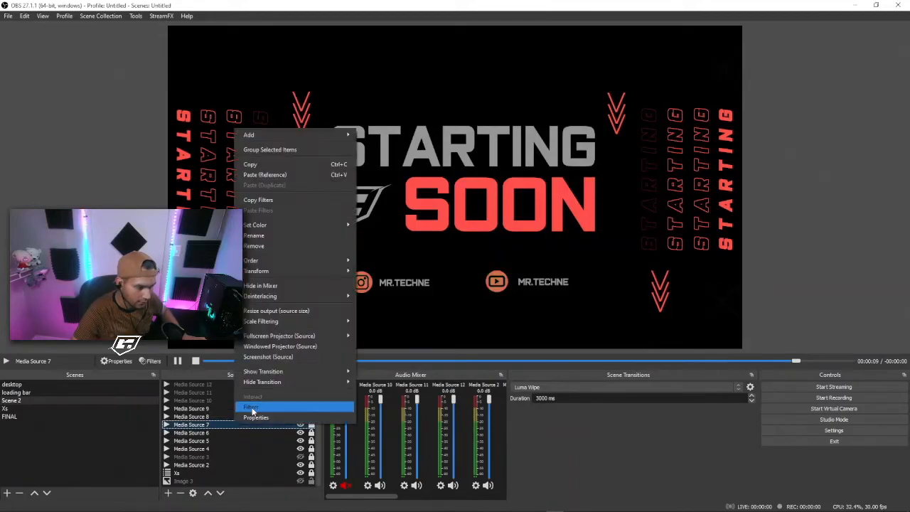
click(261, 409)
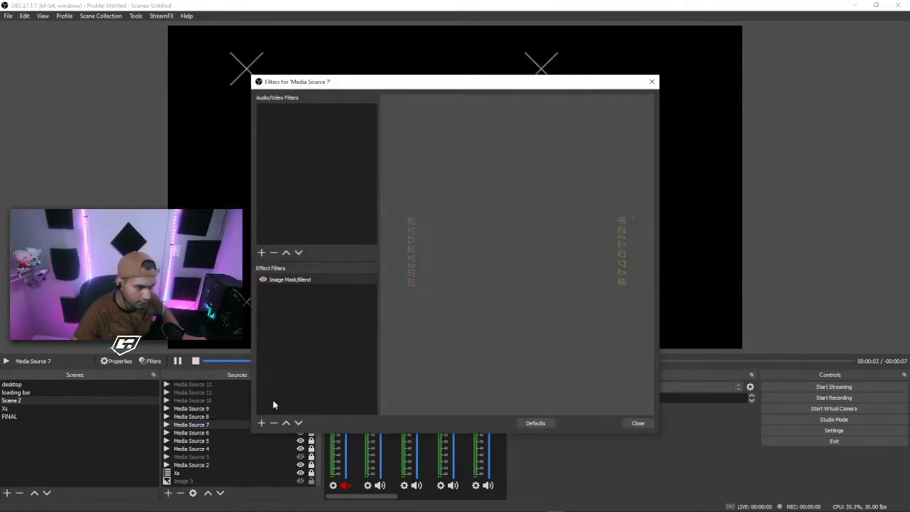
click(261, 423)
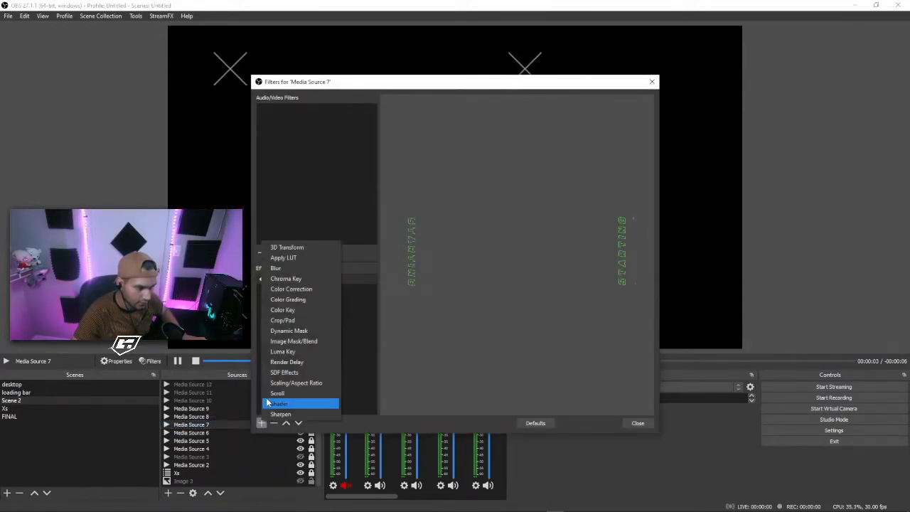
click(294, 289)
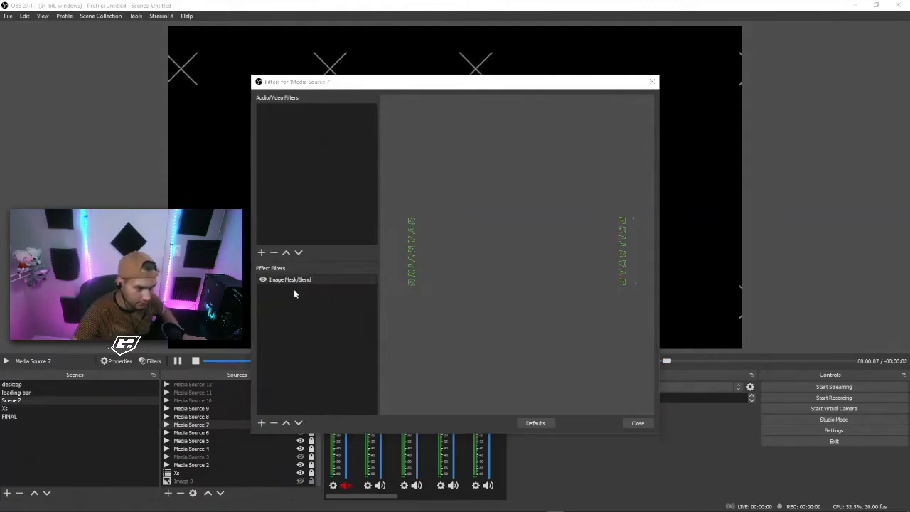
click(437, 275)
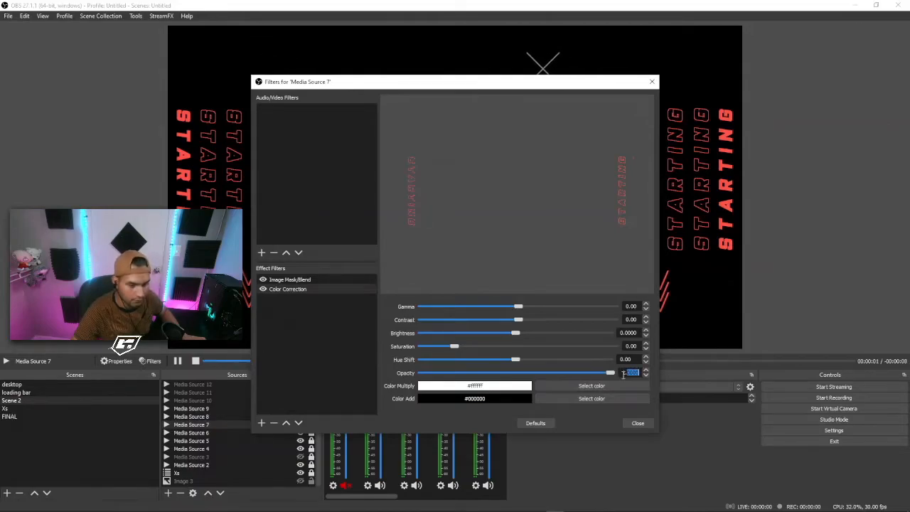
Set the Color Correction opacity of Media Source 7 to 0.1537, copy the value and close its filters
text(0.068)
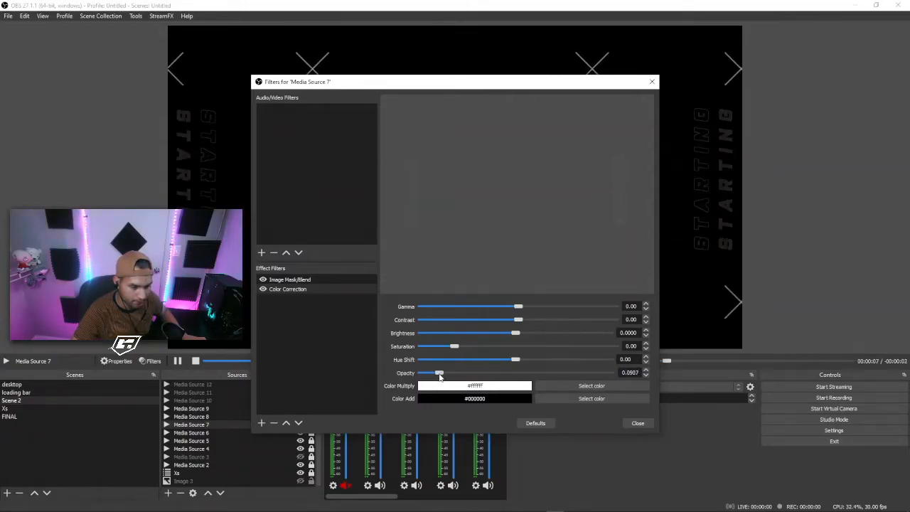
drag(416, 92, 454, 107)
drag(482, 392, 487, 395)
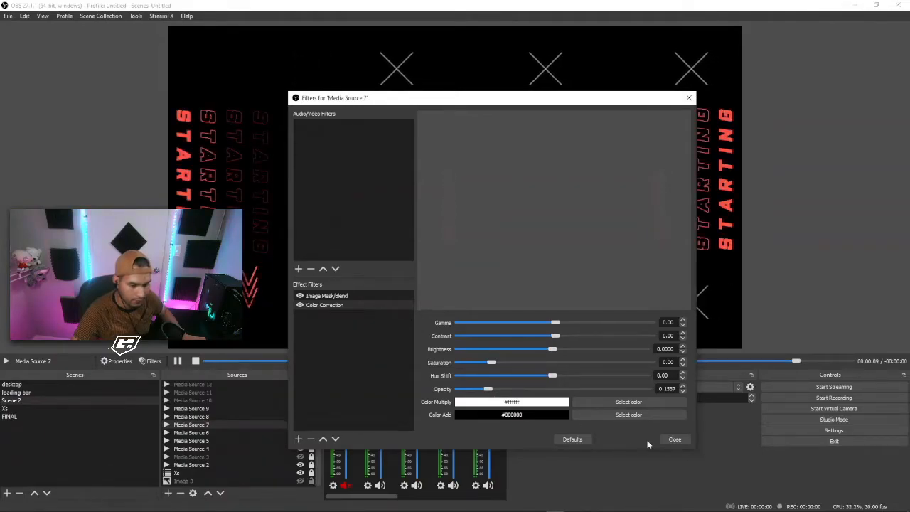
double_click(665, 389)
key(ctrl+c)
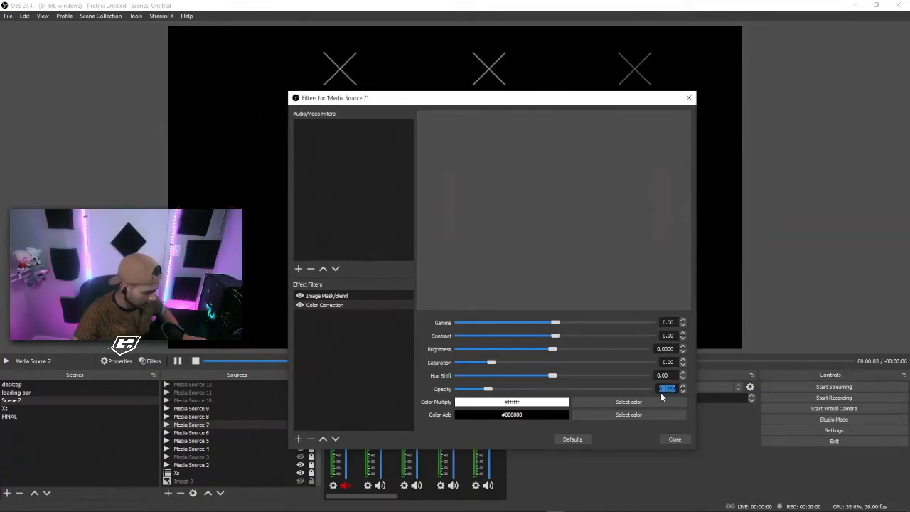
click(675, 438)
Add a Color Correction effect filter with the default name to Media Source 8
click(253, 417)
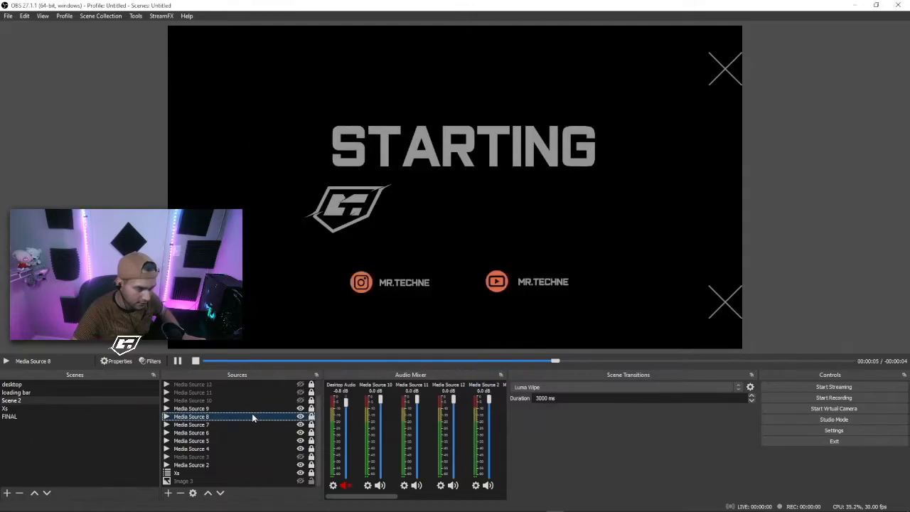
right_click(252, 413)
click(281, 399)
click(263, 422)
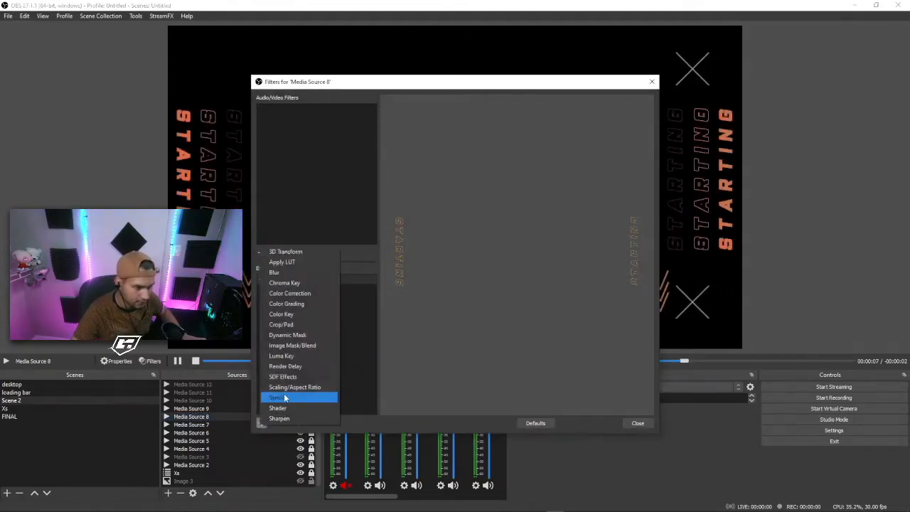
click(302, 295)
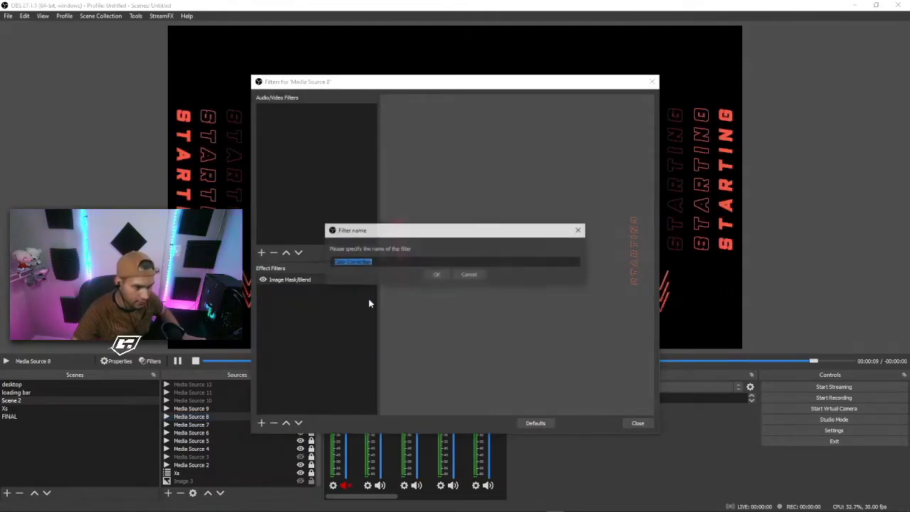
click(437, 275)
Set the Color Correction opacity of Media Source 8 to 0.2594 and close its filters
drag(639, 372, 620, 374)
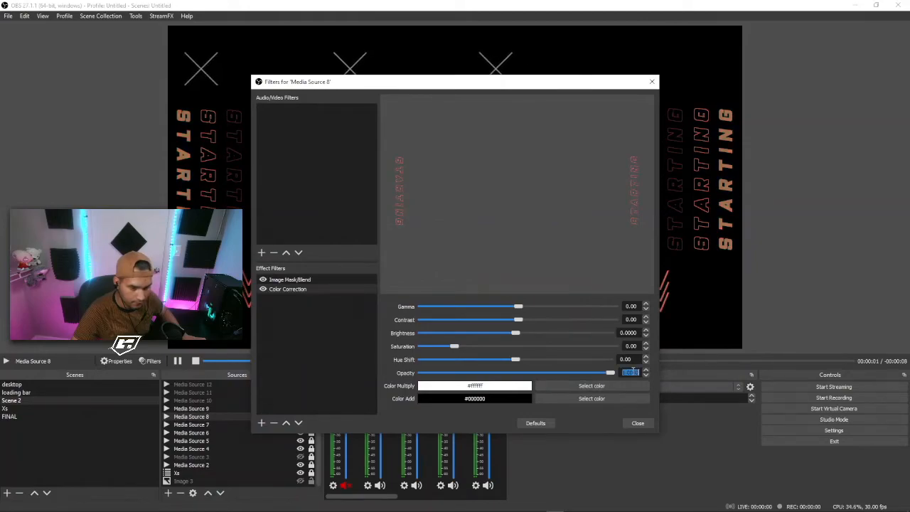
key(ctrl+v)
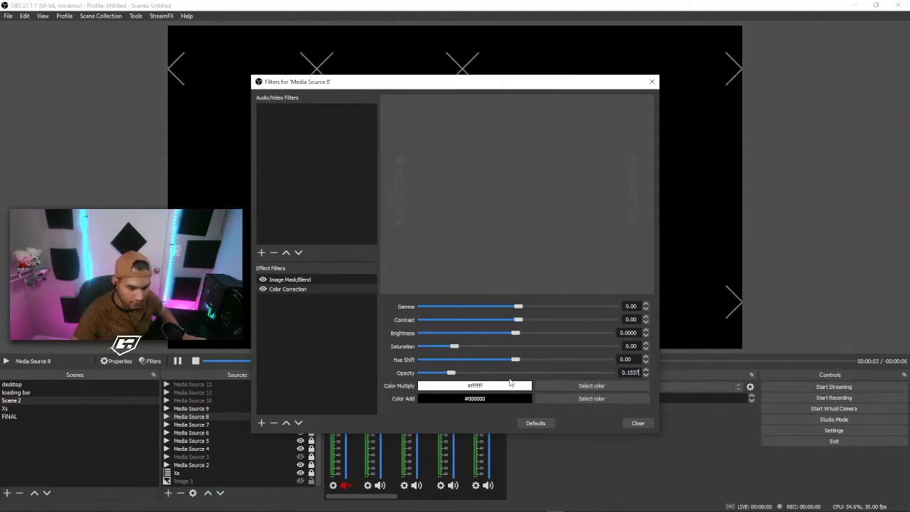
drag(451, 374, 475, 384)
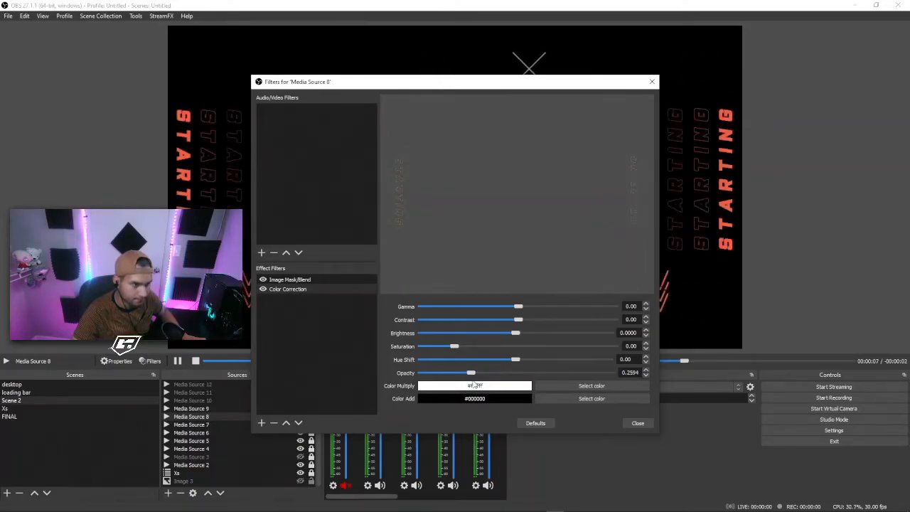
mouse_move(447, 87)
mouse_down()
mouse_move(433, 320)
mouse_move(436, 98)
mouse_up()
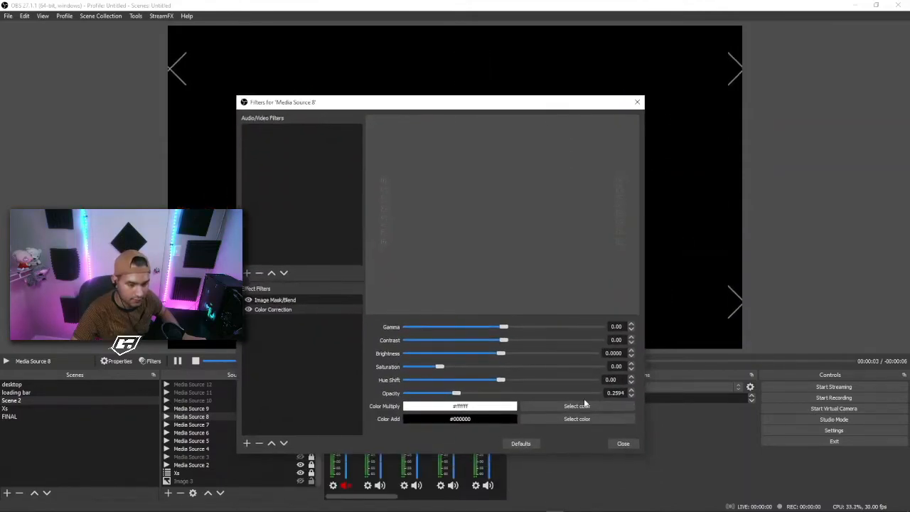
click(625, 443)
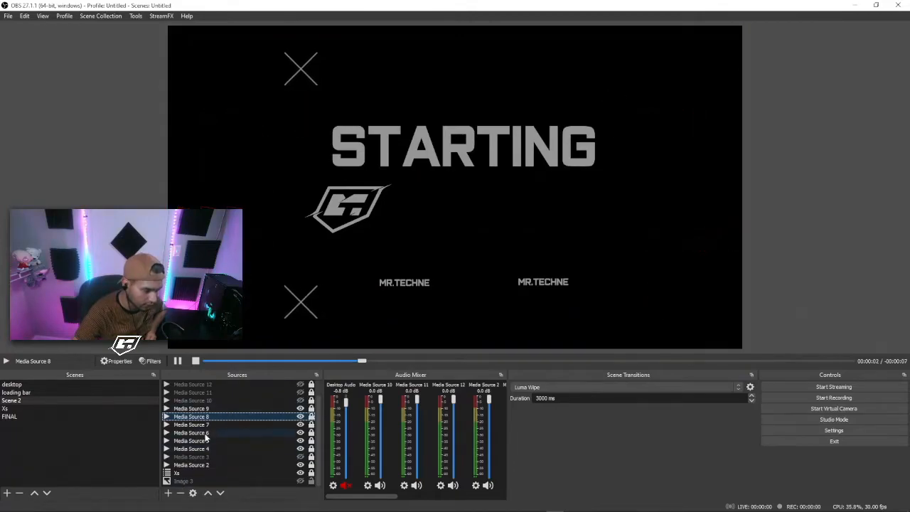
Reduce the playback speed of Media Source 2 to about 31% in its properties
double_click(229, 466)
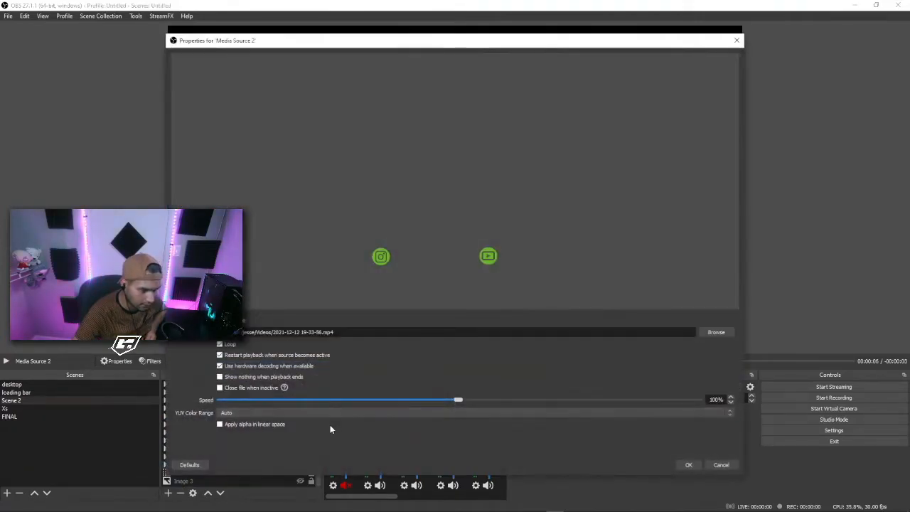
drag(458, 401, 427, 403)
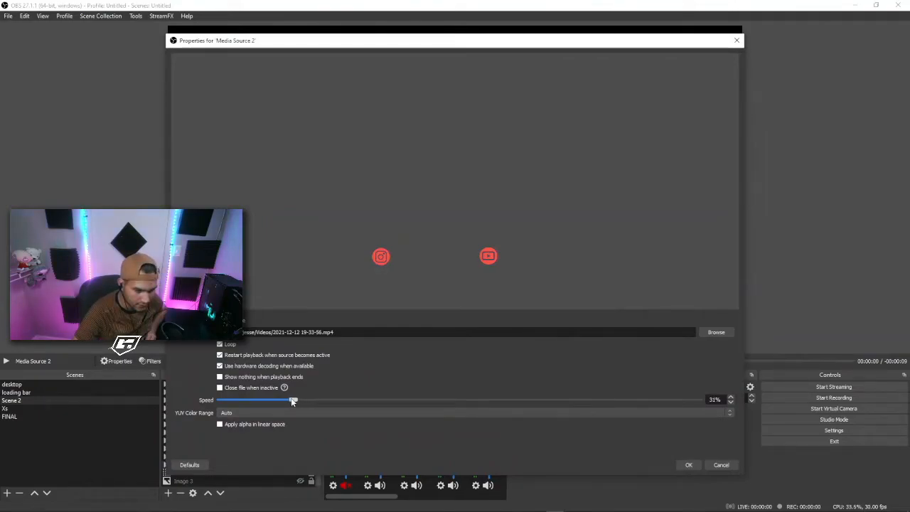
click(688, 466)
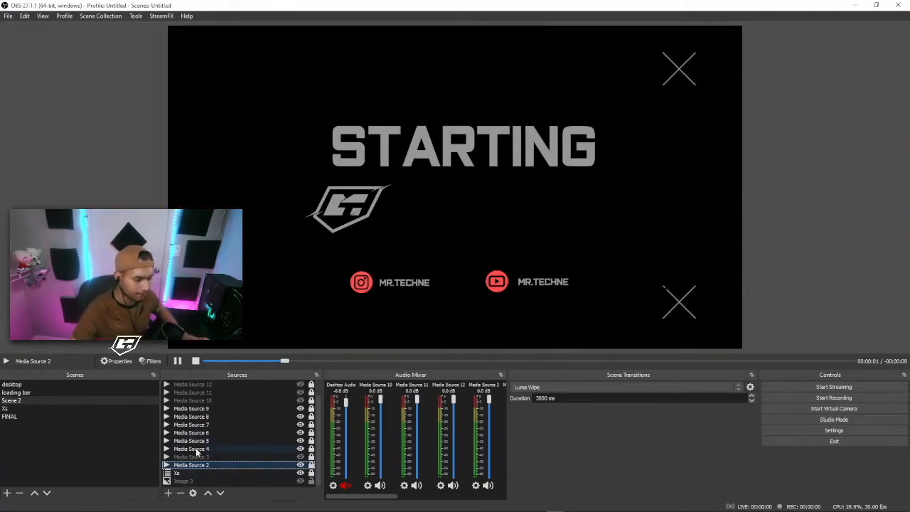
Reduce the playback speed of Media Source 4 to 30% and replay Scene 2 by switching away and back
double_click(227, 449)
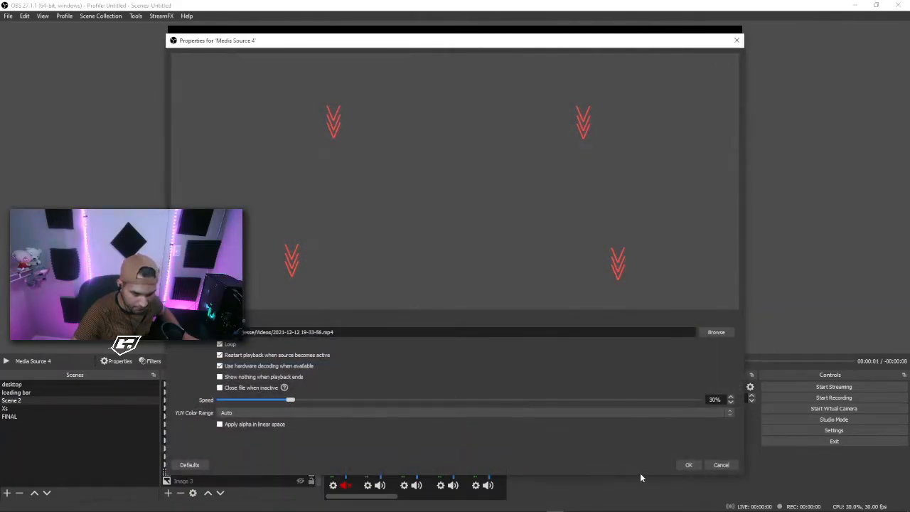
click(688, 465)
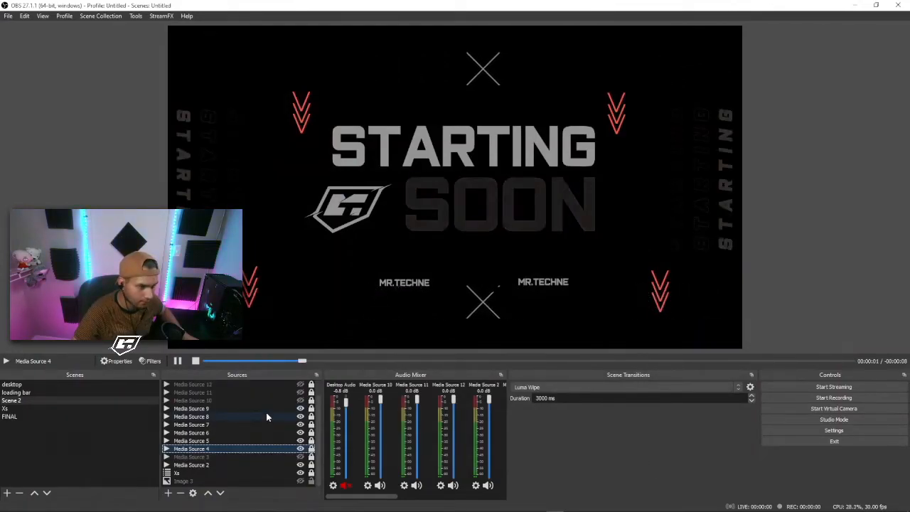
click(16, 393)
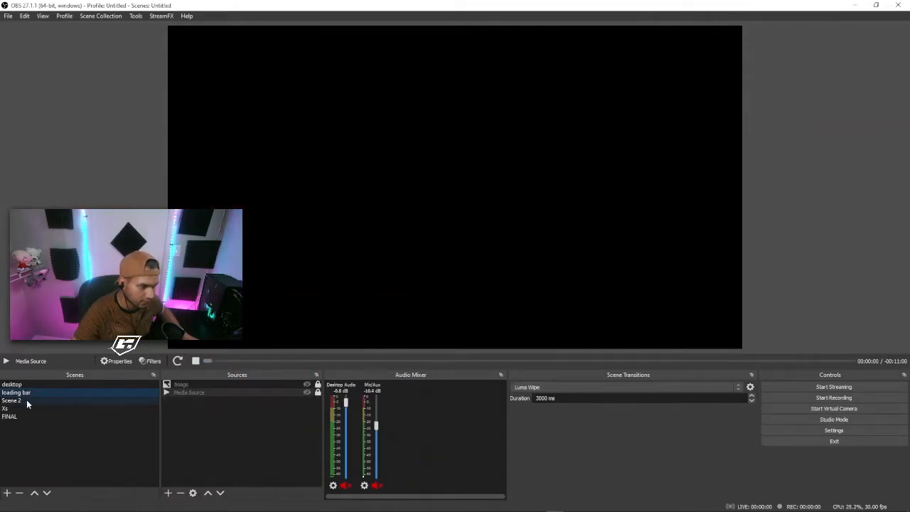
click(27, 403)
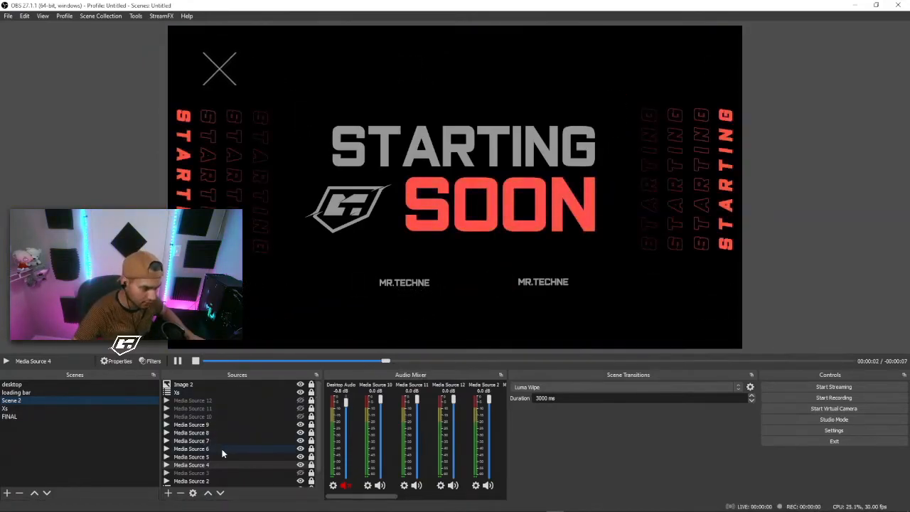
Set the playback speed of Media Source 5 to 1% and replay Scene 2 by switching away and back
double_click(302, 458)
drag(458, 401, 401, 403)
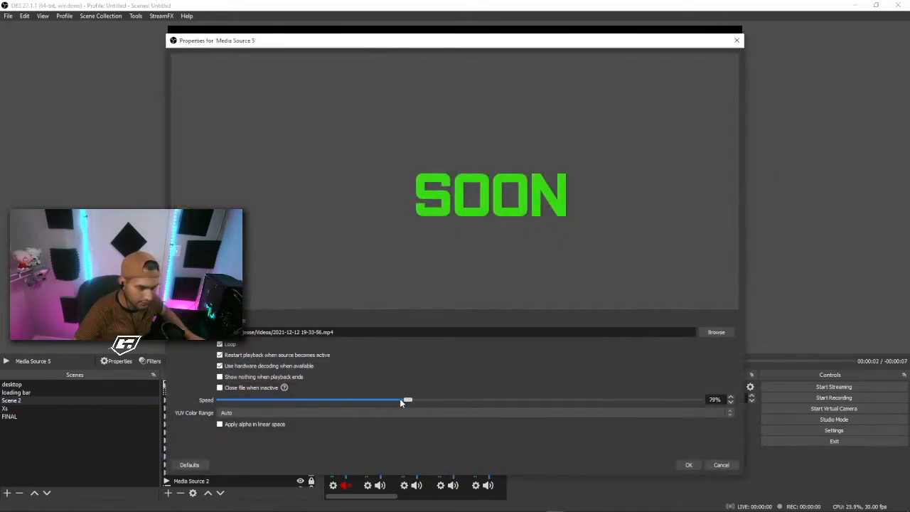
drag(293, 400, 209, 396)
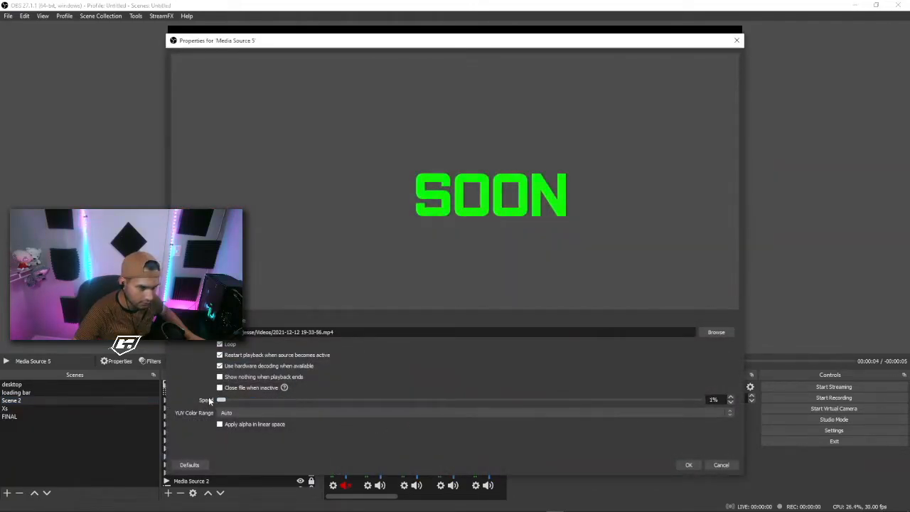
click(687, 465)
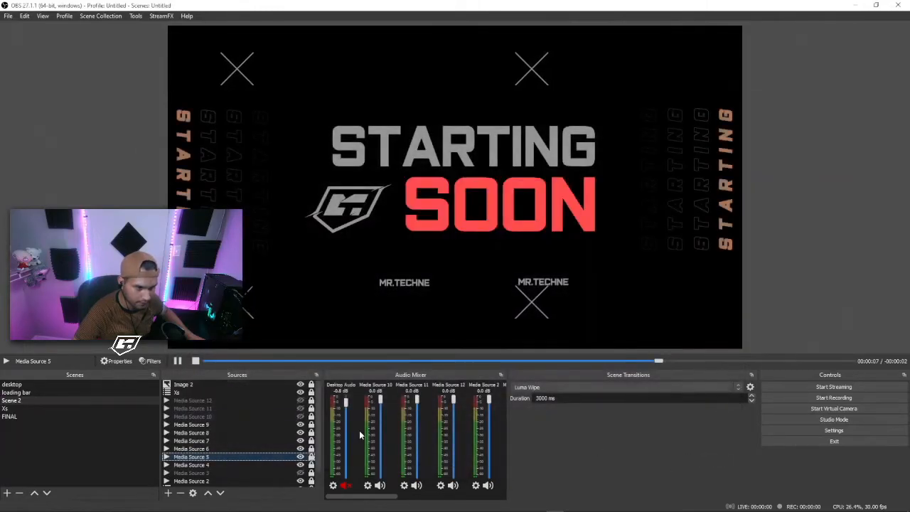
click(62, 392)
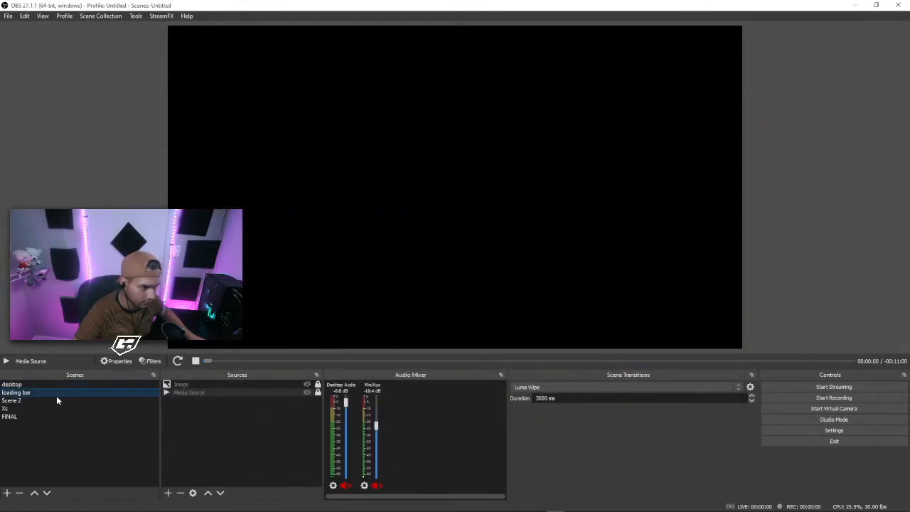
click(48, 401)
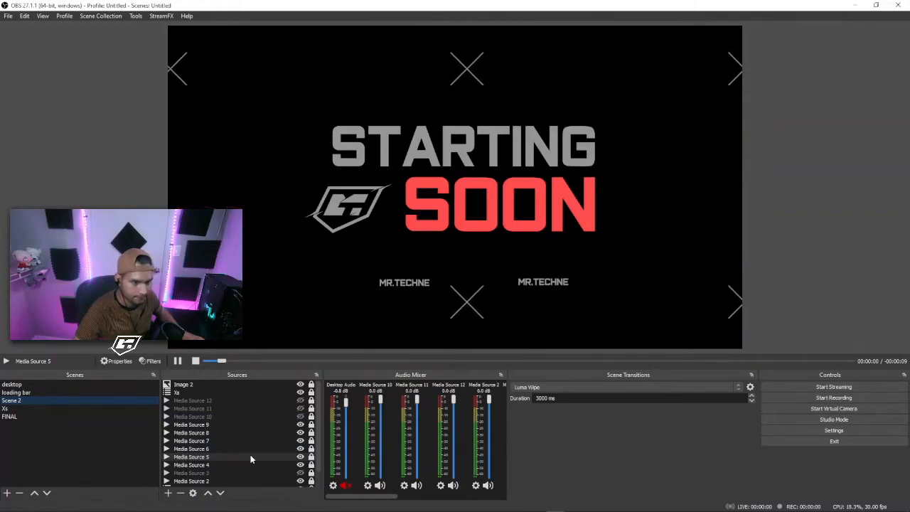
Record about 34 seconds of the FINAL scene's animation
click(44, 419)
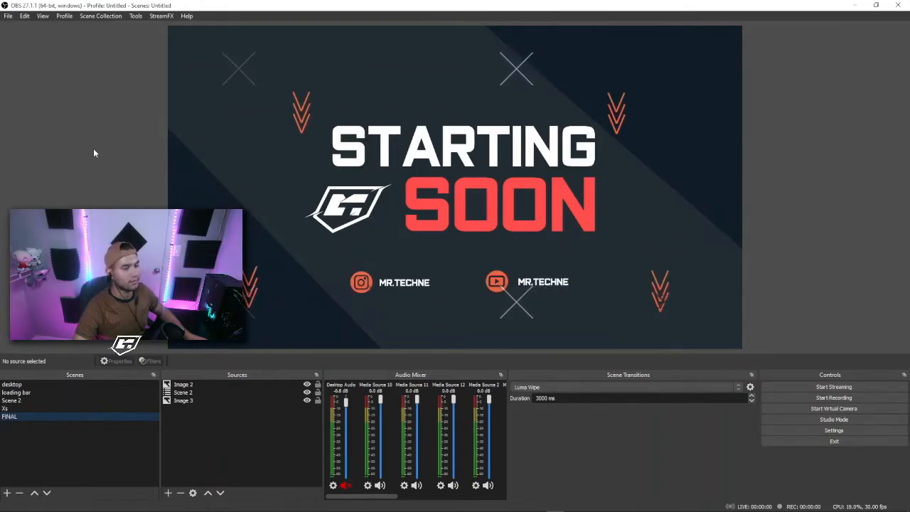
click(837, 398)
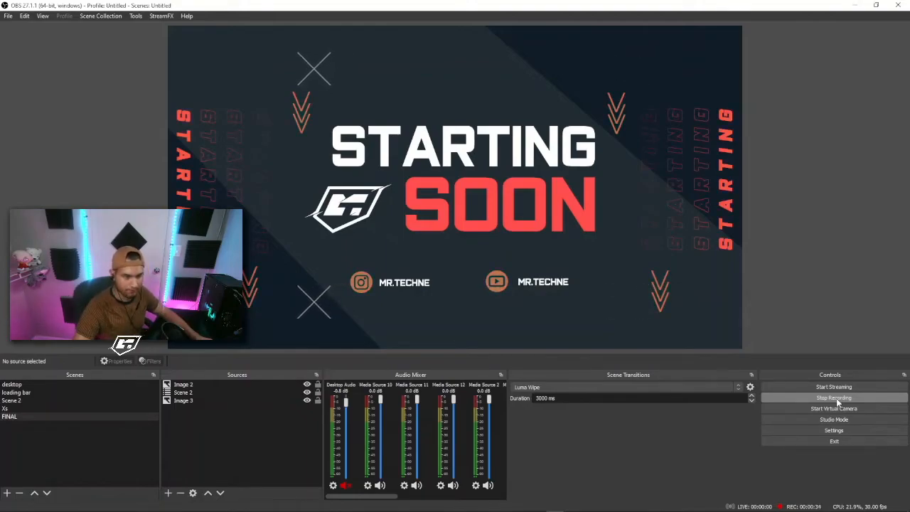
click(837, 403)
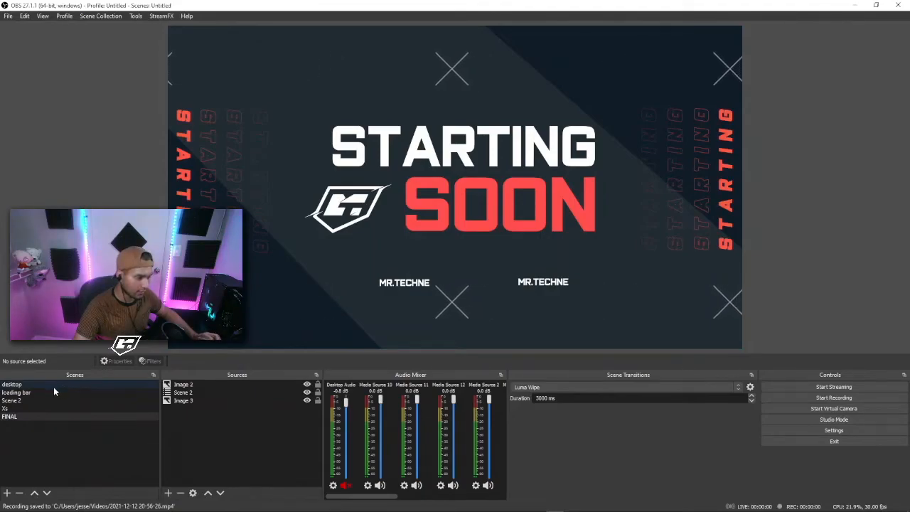
Add a new scene with the default name Scene 3
right_click(32, 436)
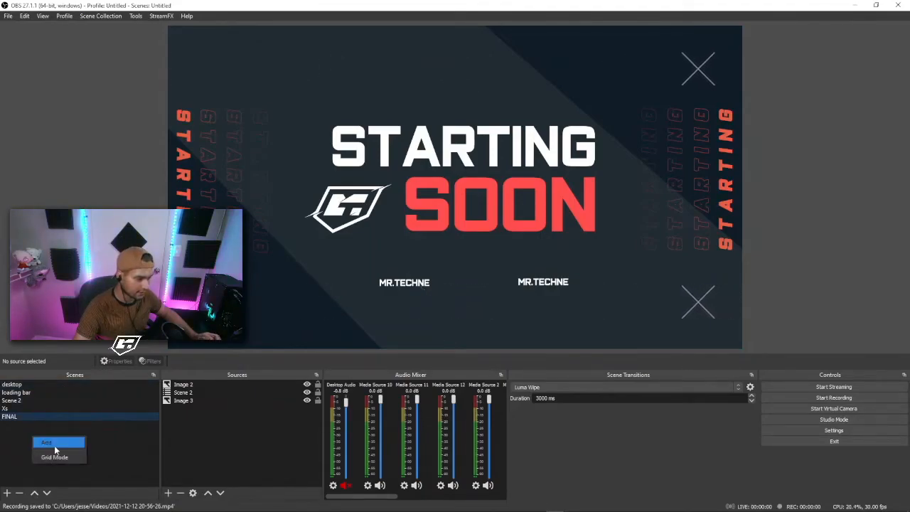
click(55, 442)
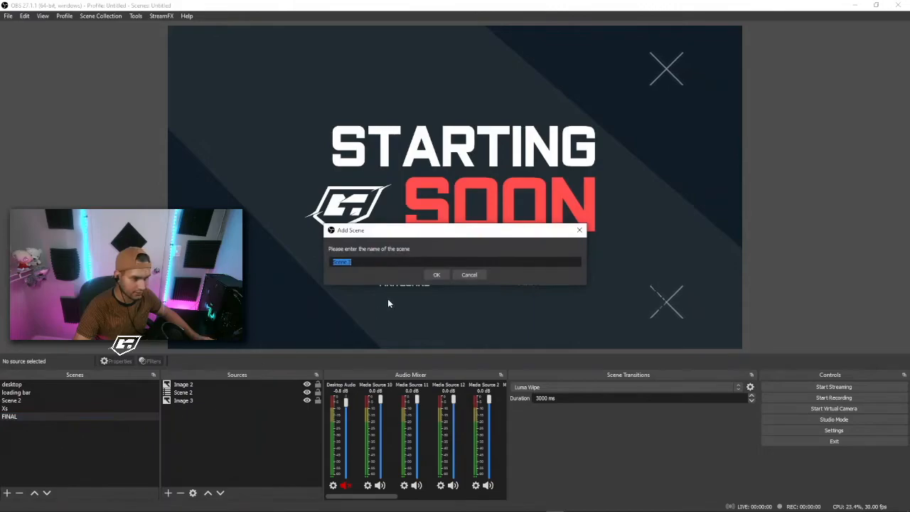
click(437, 275)
click(168, 492)
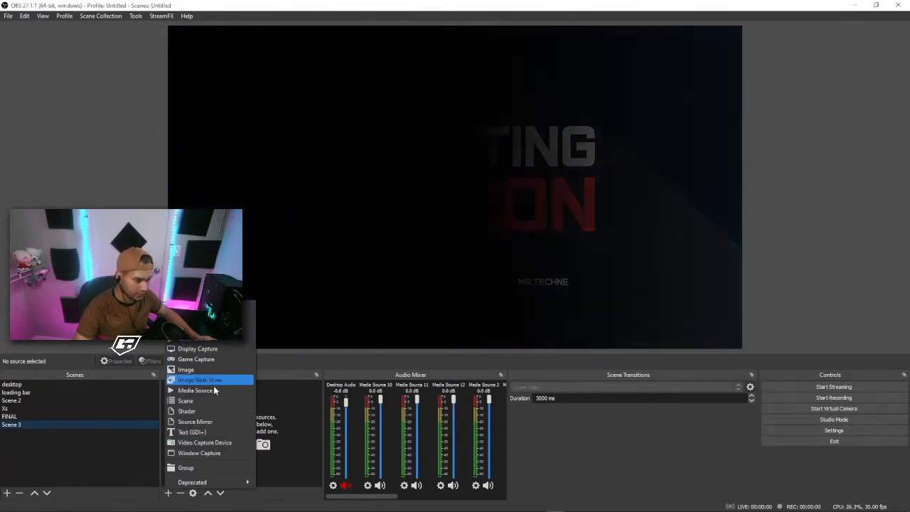
click(195, 391)
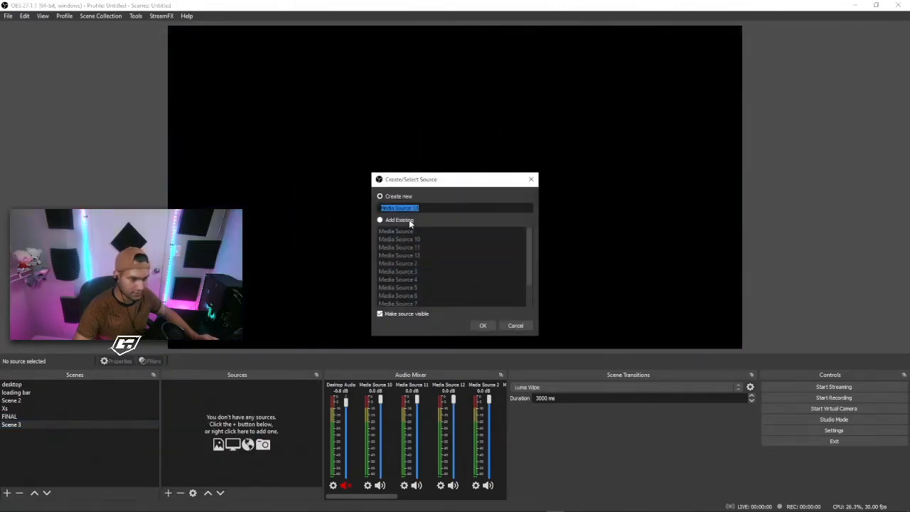
click(482, 326)
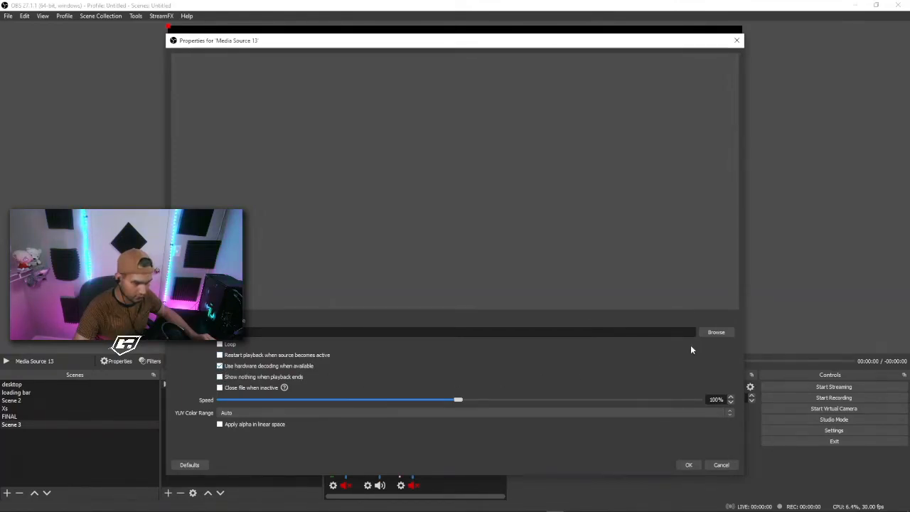
click(716, 334)
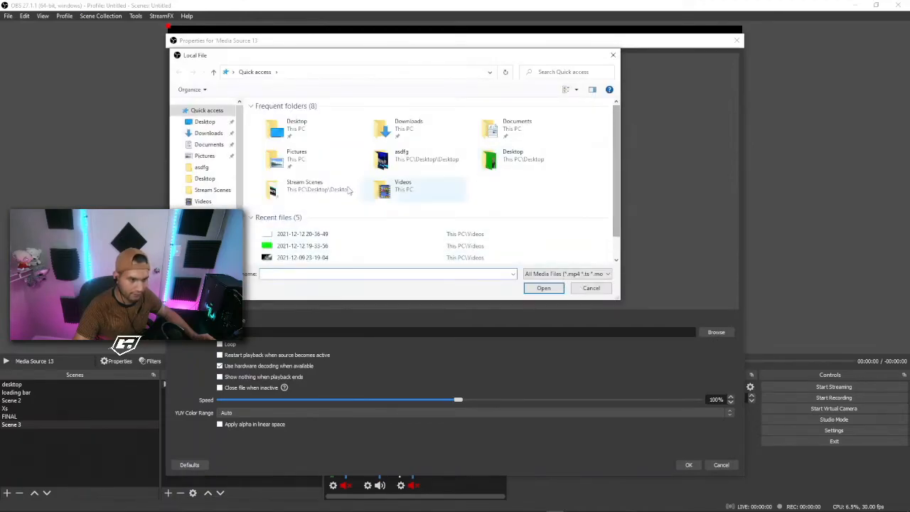
click(204, 201)
scroll(569, 249, down, 10)
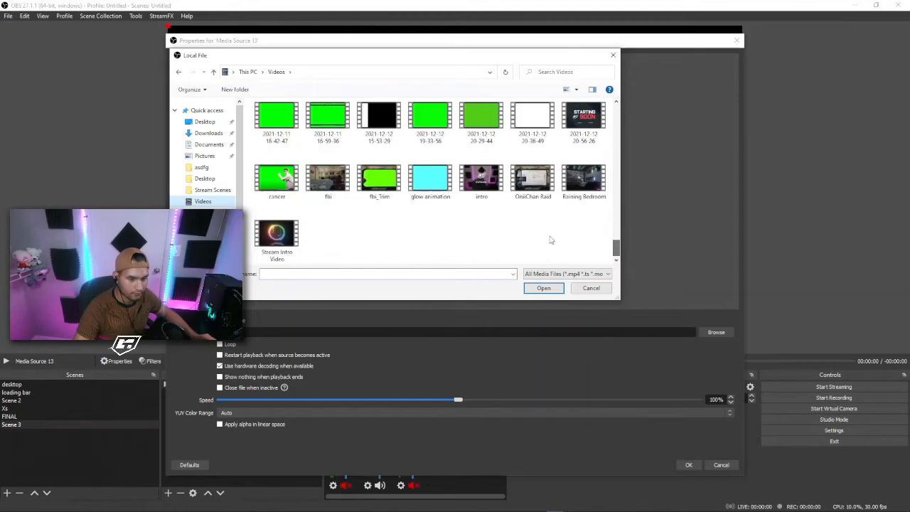
double_click(583, 119)
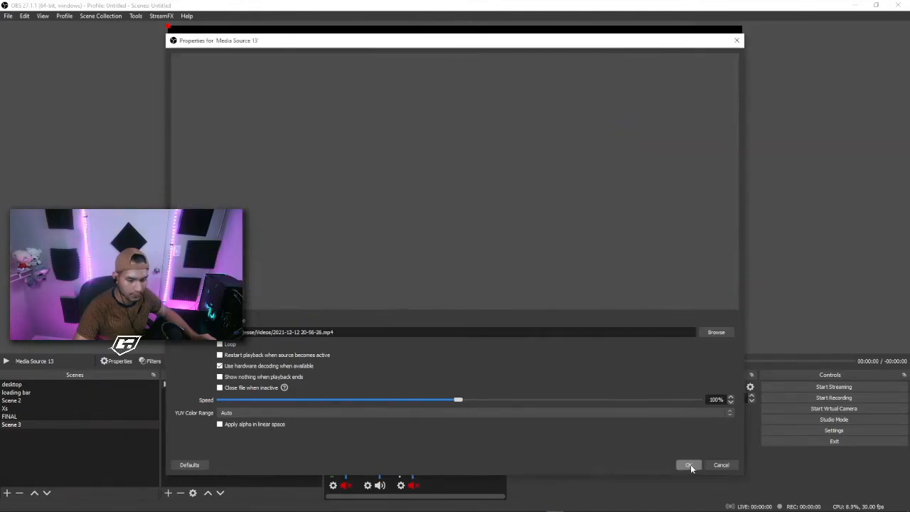
click(689, 465)
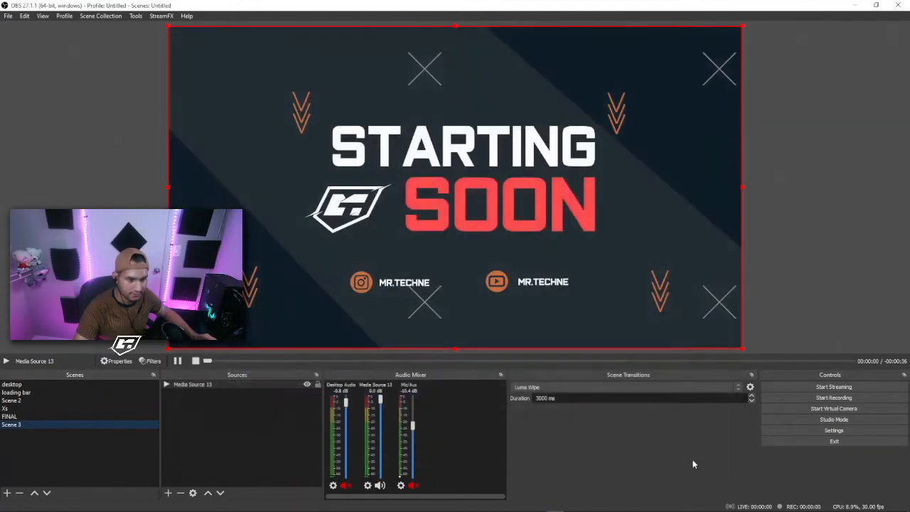
Make the Image and Media Source visible in the loading bar scene
click(66, 393)
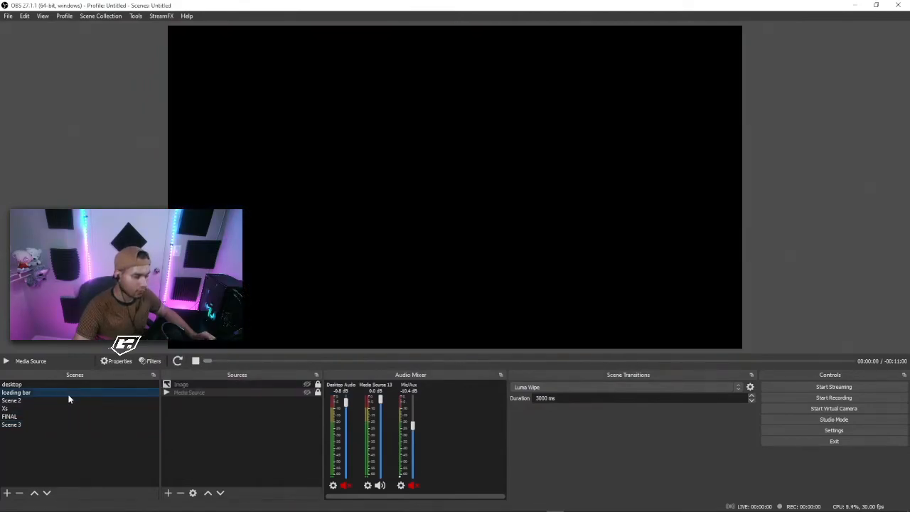
click(307, 385)
click(306, 393)
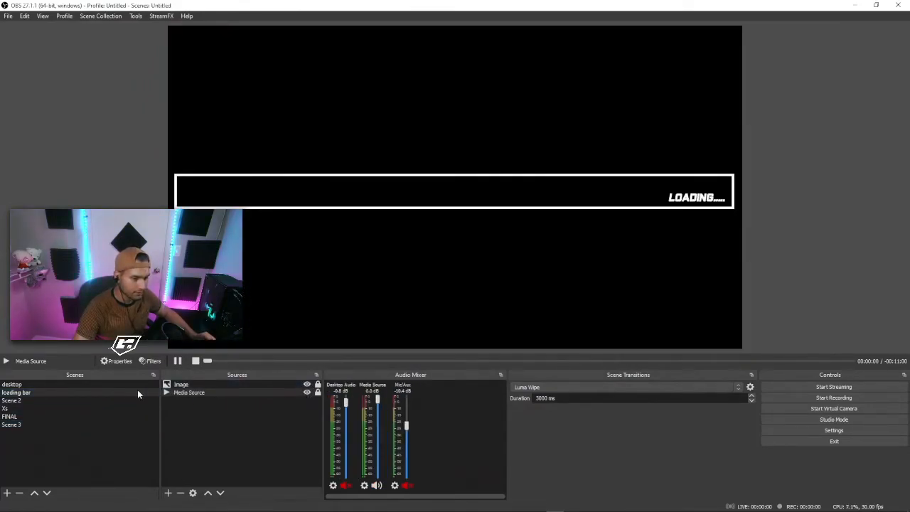
Add the existing loading bar scene as a source in Scene 3
click(53, 400)
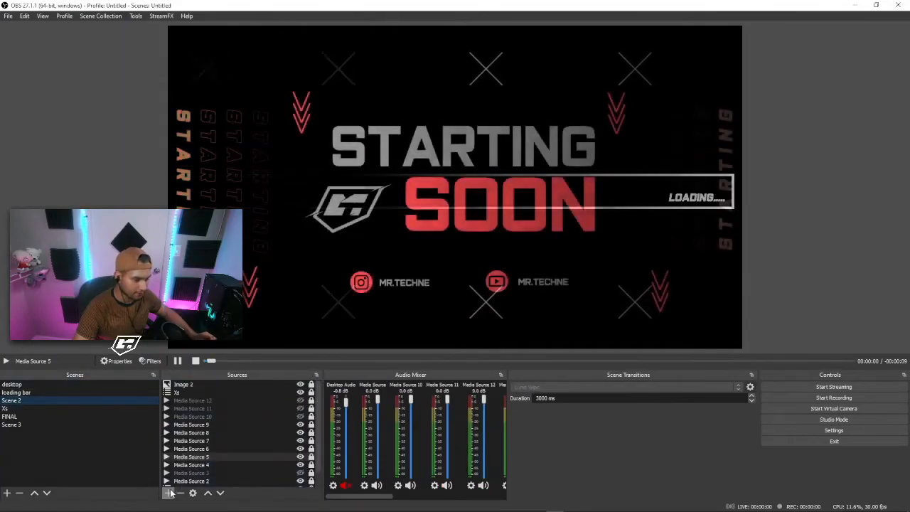
click(25, 426)
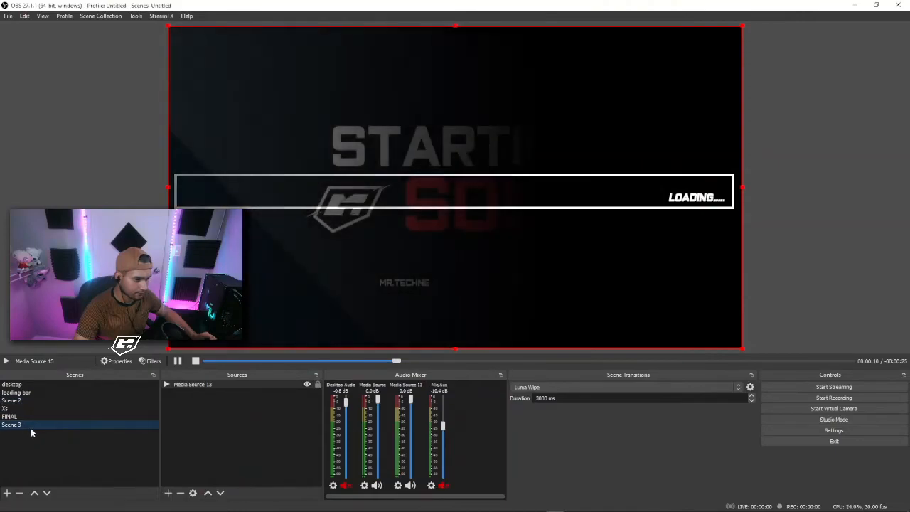
click(169, 492)
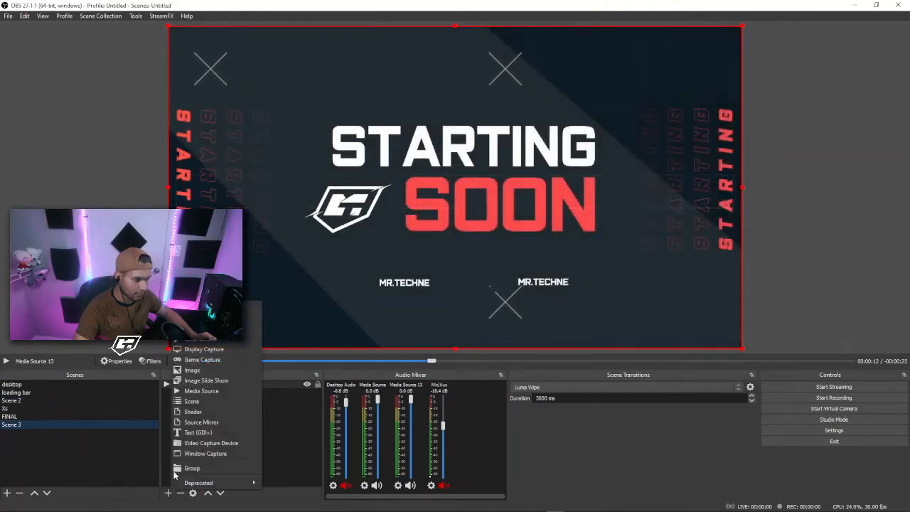
click(207, 404)
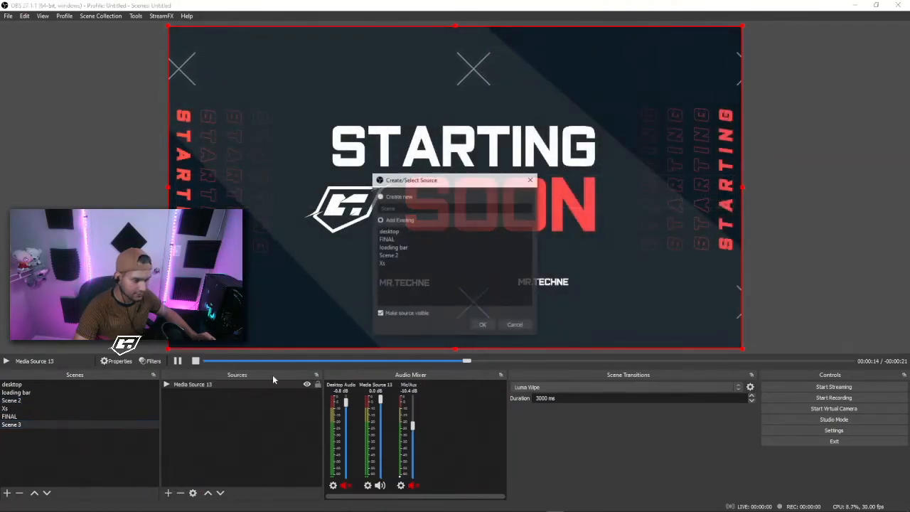
click(404, 247)
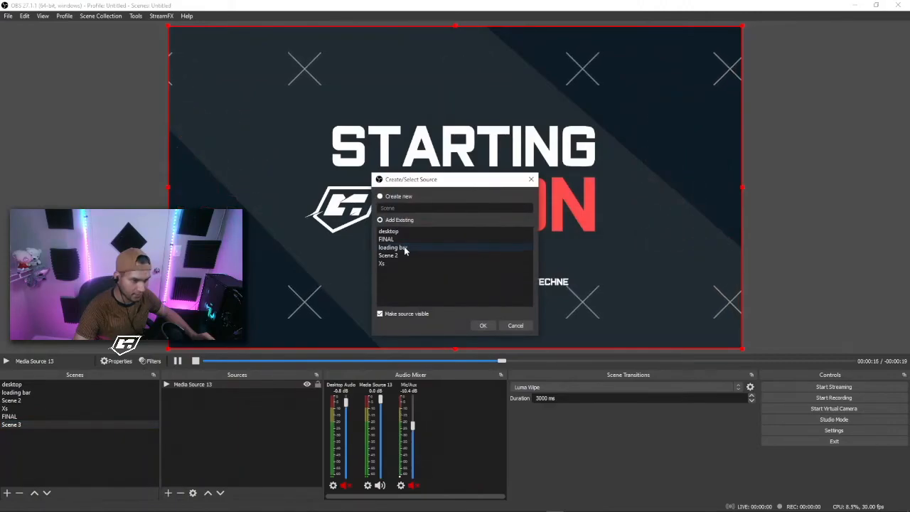
click(482, 326)
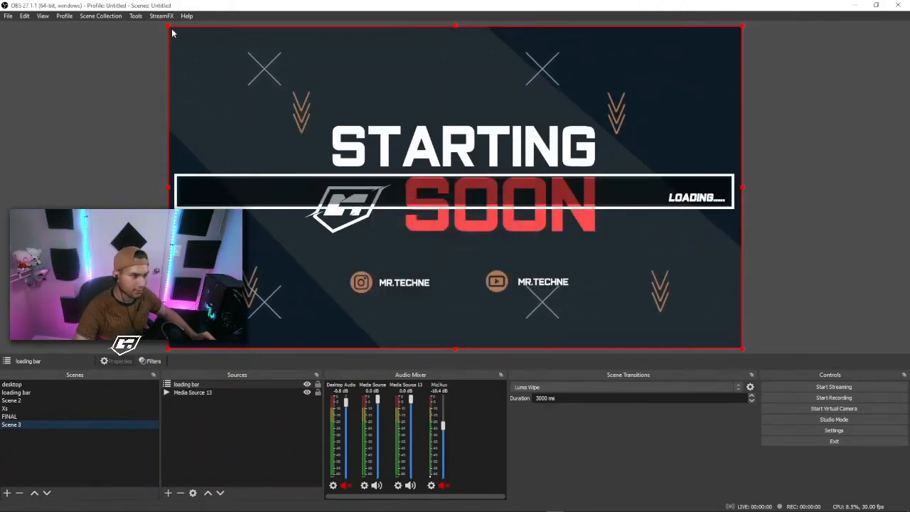
Scale the loading bar down to about half size and centre it below the social media handles
drag(168, 27, 445, 251)
drag(626, 300, 491, 288)
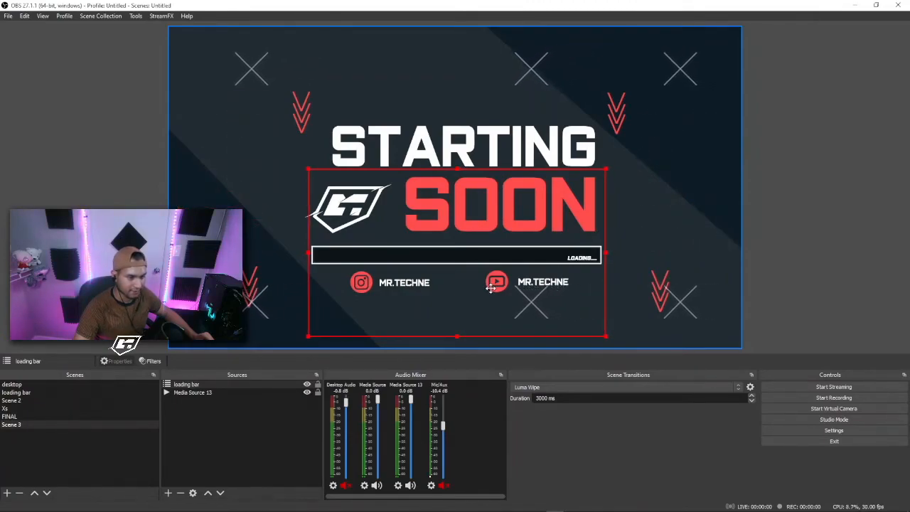
drag(420, 256, 452, 305)
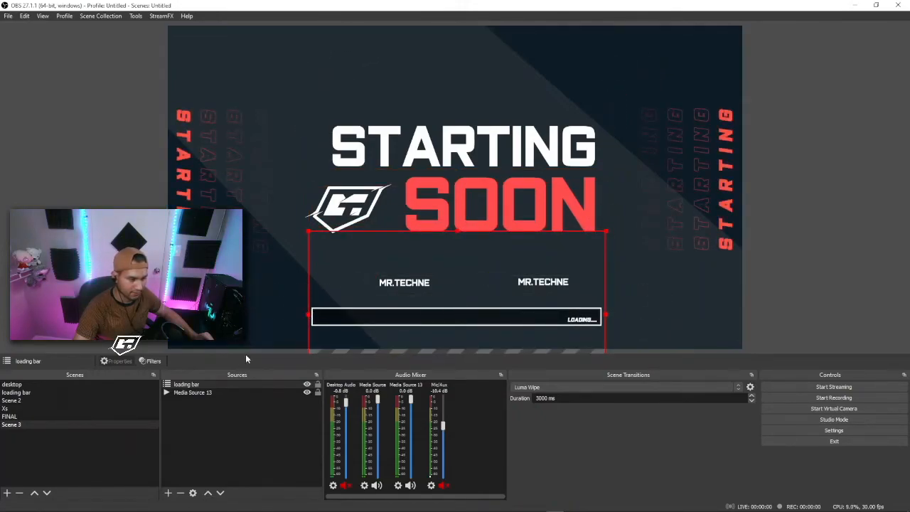
Skip the loading bar's media partway ahead in its own scene, and lock both sources in Scene 3
click(41, 396)
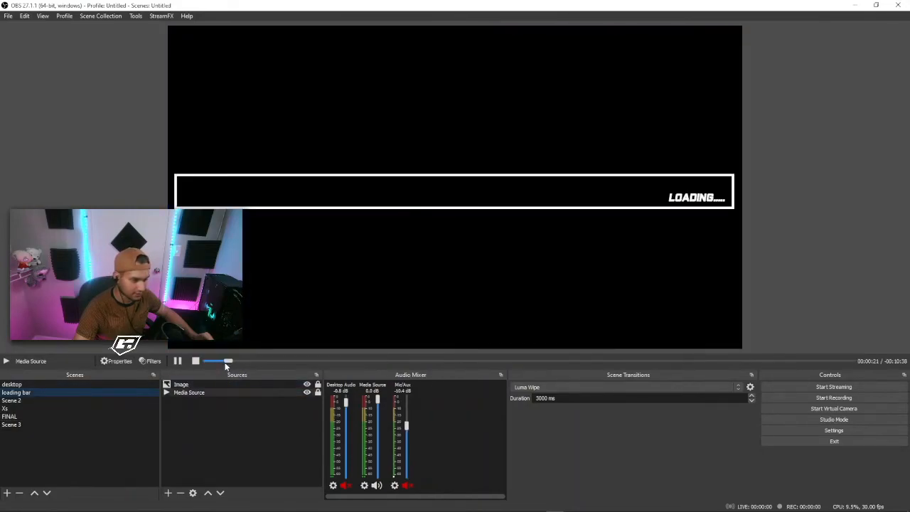
click(31, 425)
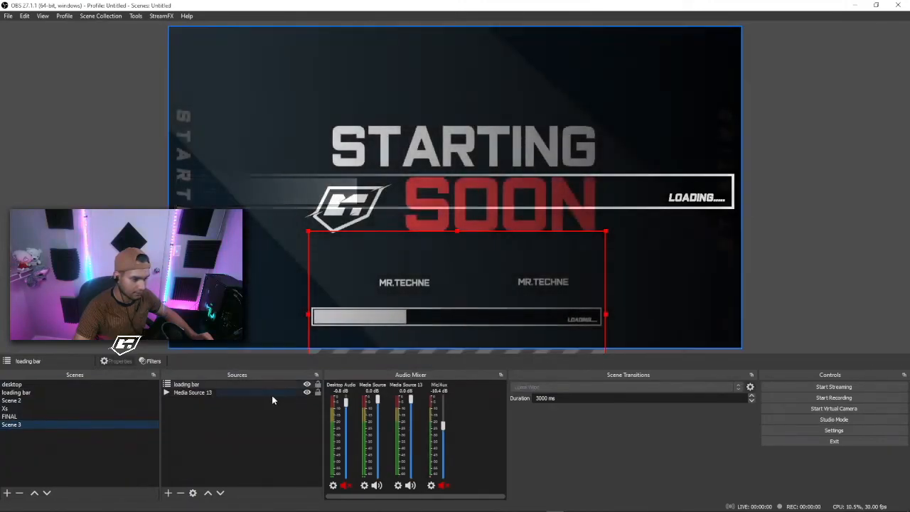
click(319, 384)
click(319, 392)
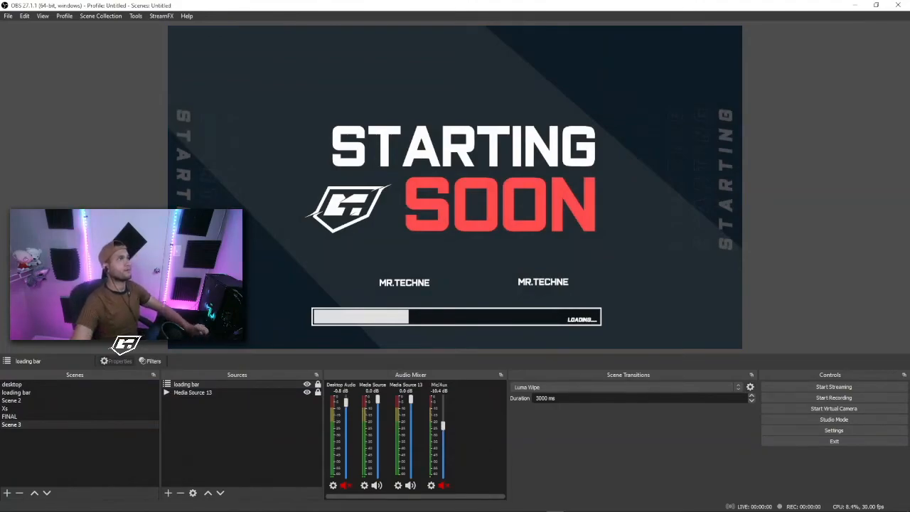
Open the context options of the Scene 3 preview
right_click(278, 194)
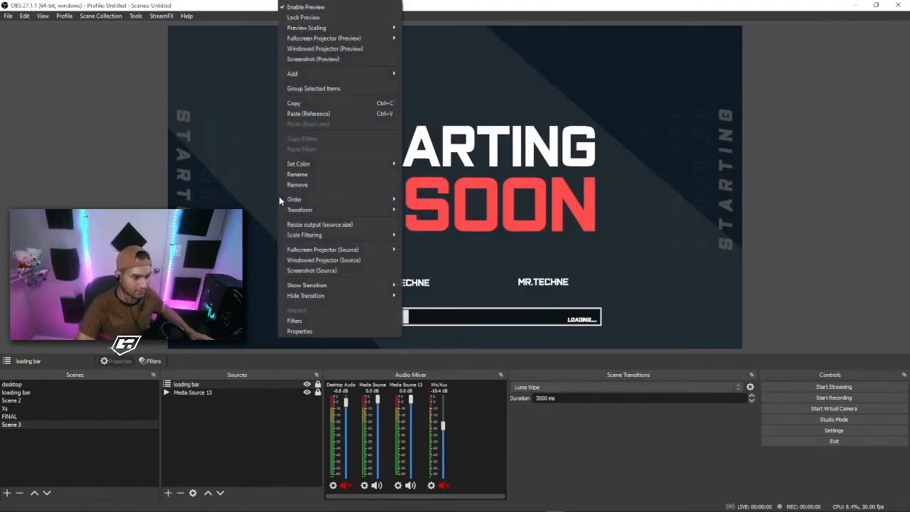